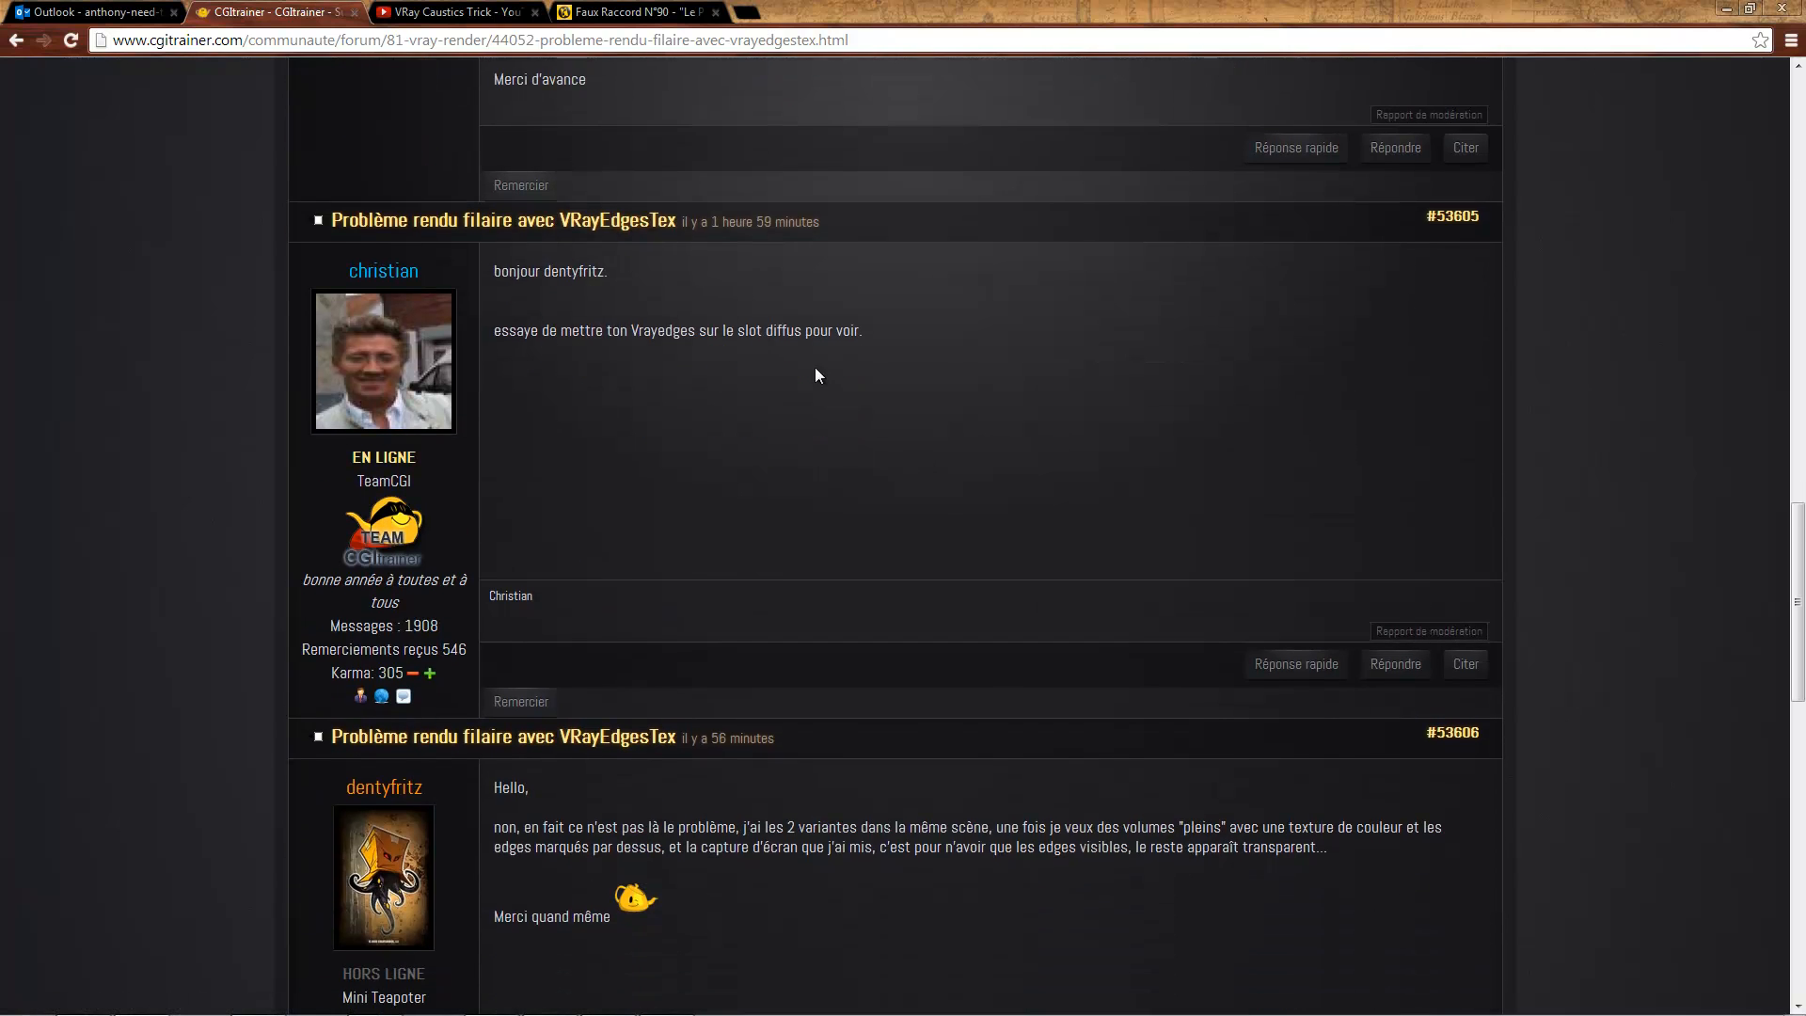
- Read the forum thread about the VRayEdgesTex wireframe rendering problem, including its screenshots and replies
scroll(827, 404, "down", 10)
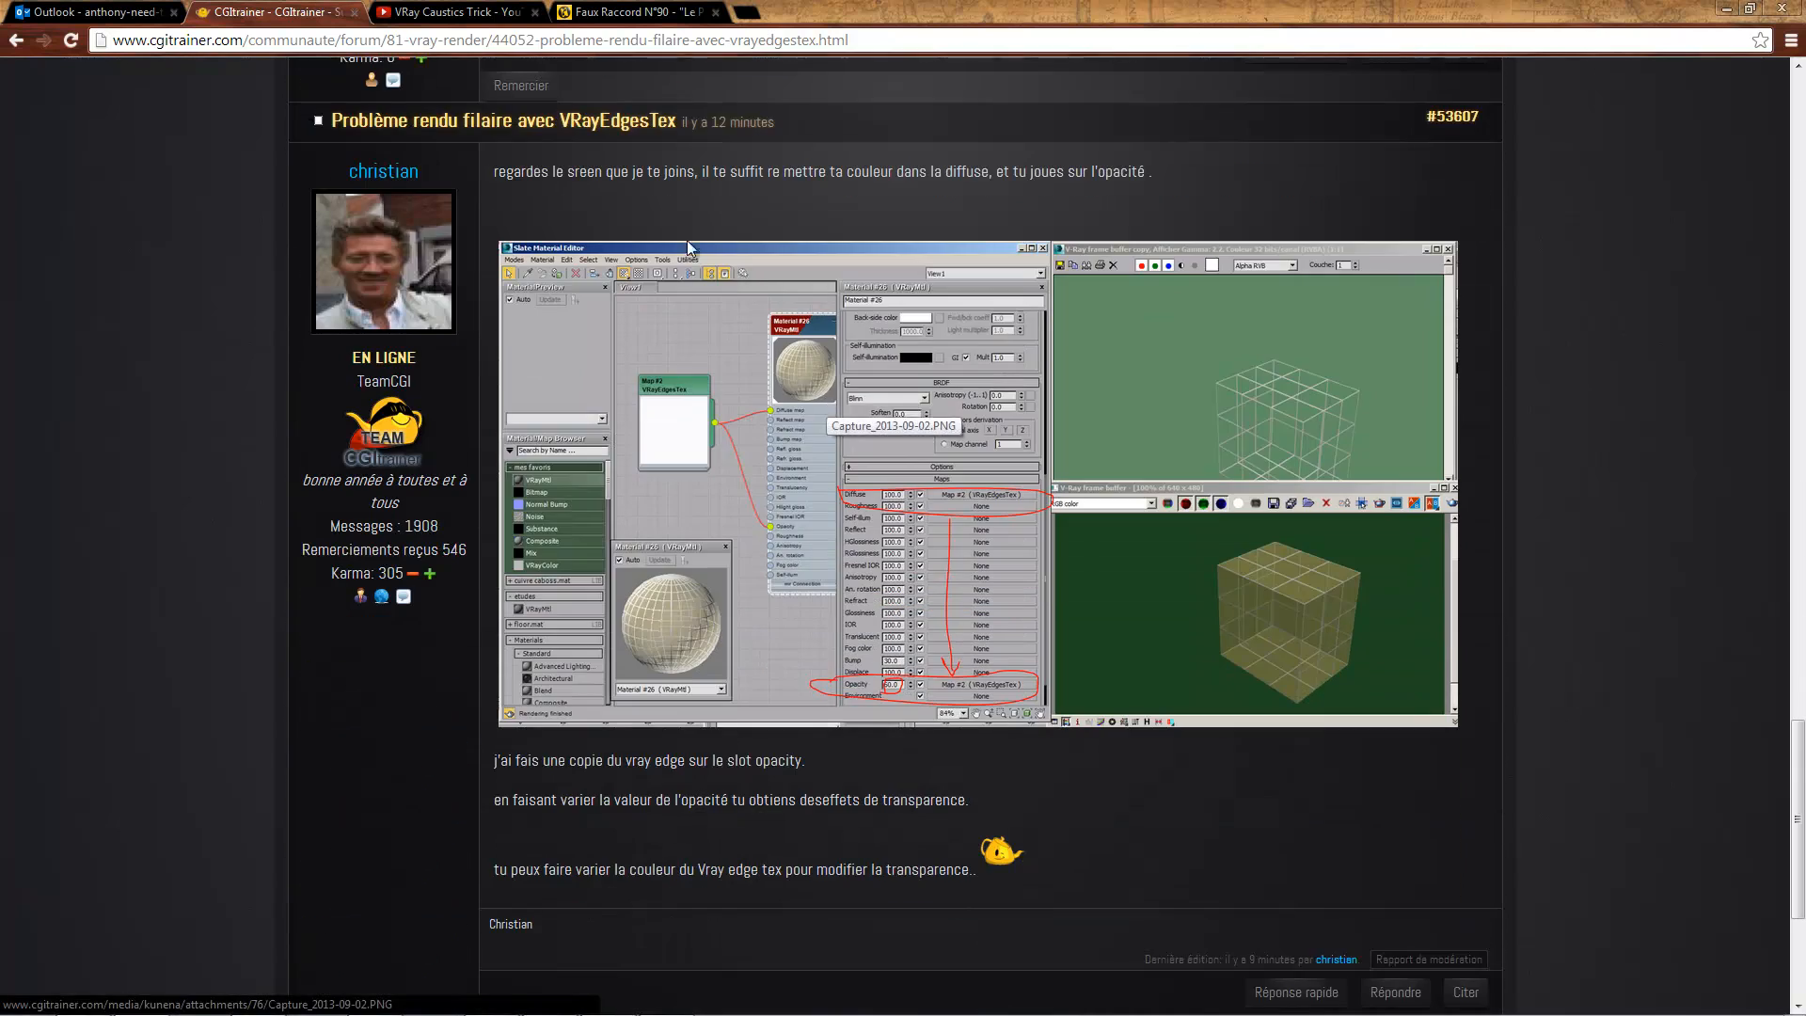
scroll(856, 412, "down", 1)
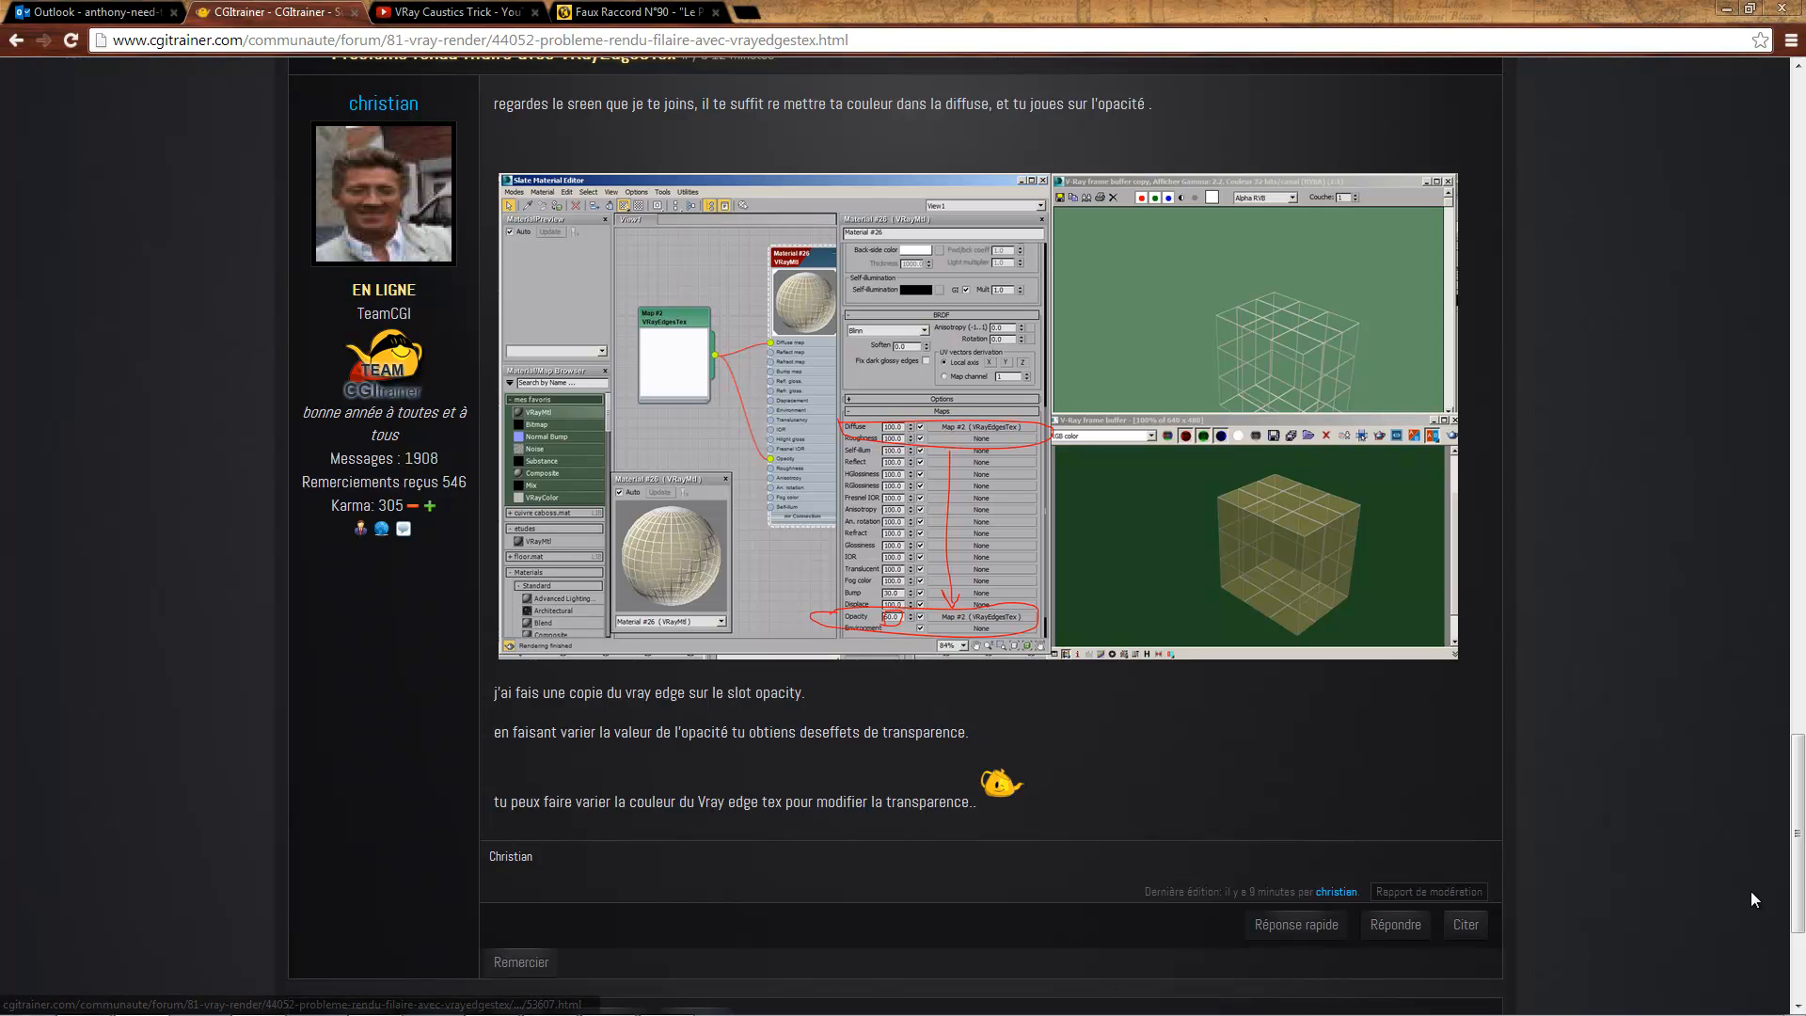
left_click_drag(1794, 827, 1786, 222)
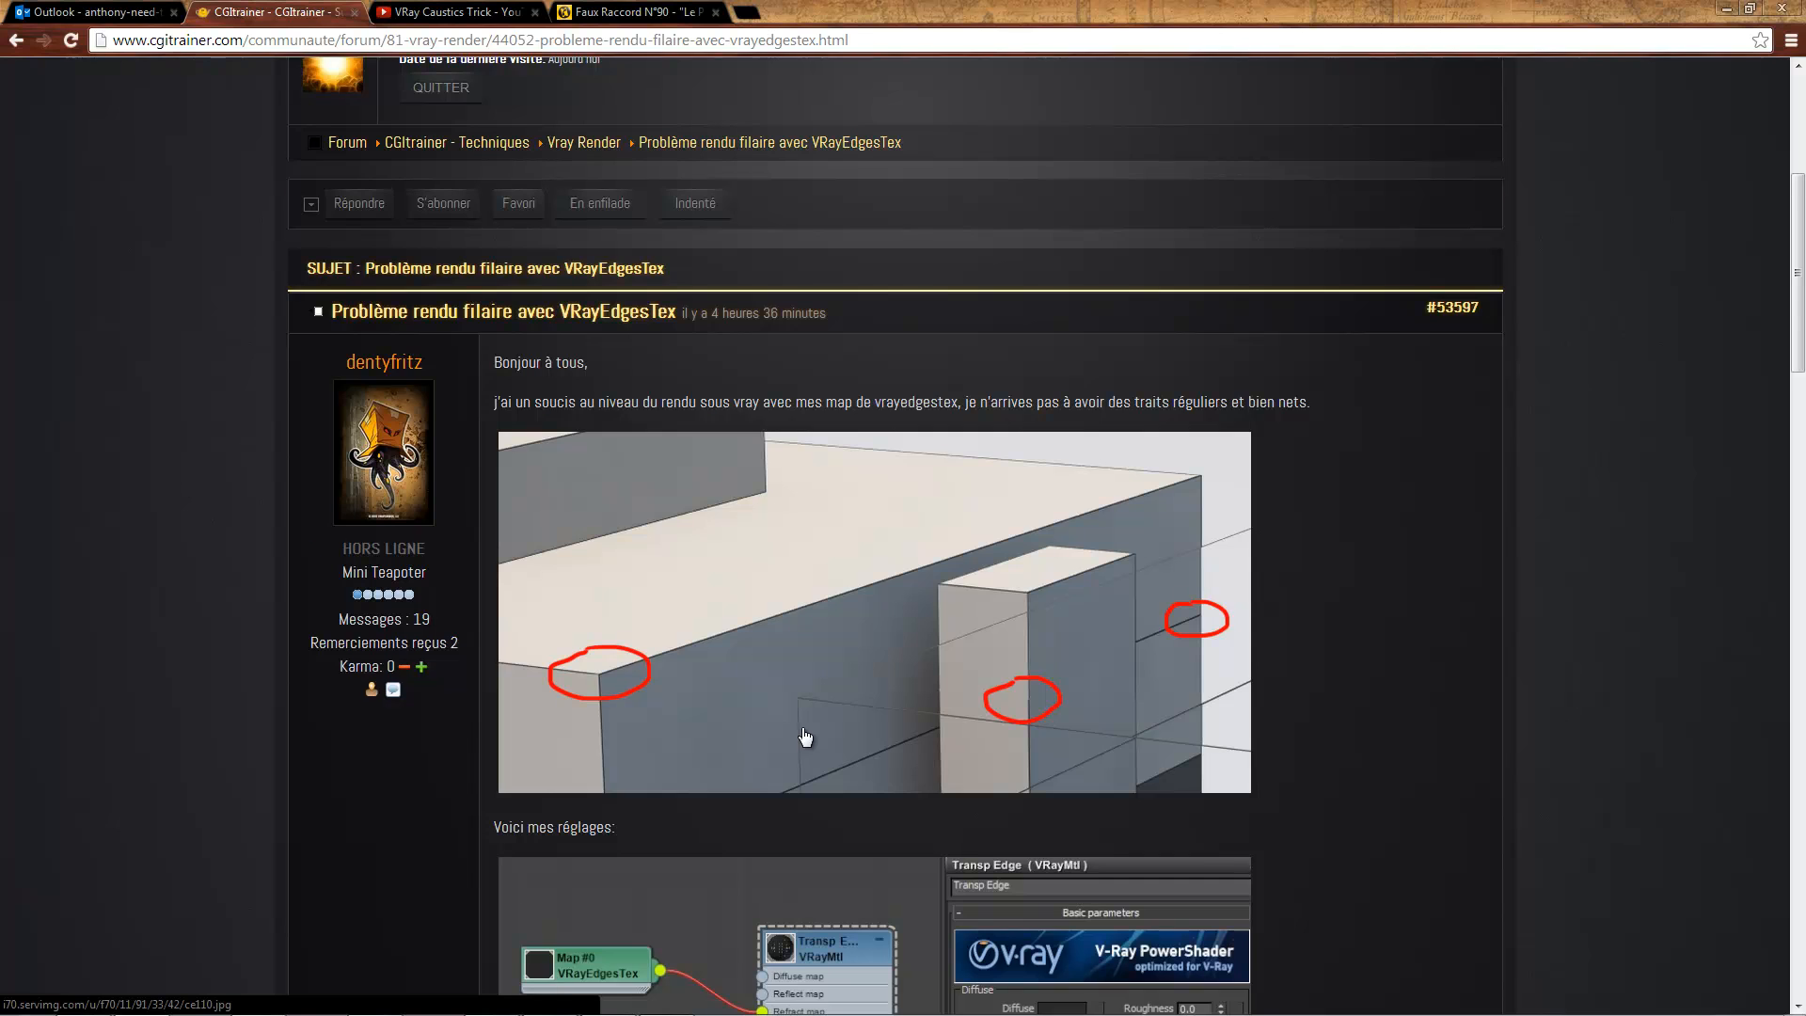
scroll(805, 736, "down", 3)
- Switch to 3ds Max and create a box about 15 cm wide and 14 cm high at the far corner of the Perspective grid
left_click(434, 994)
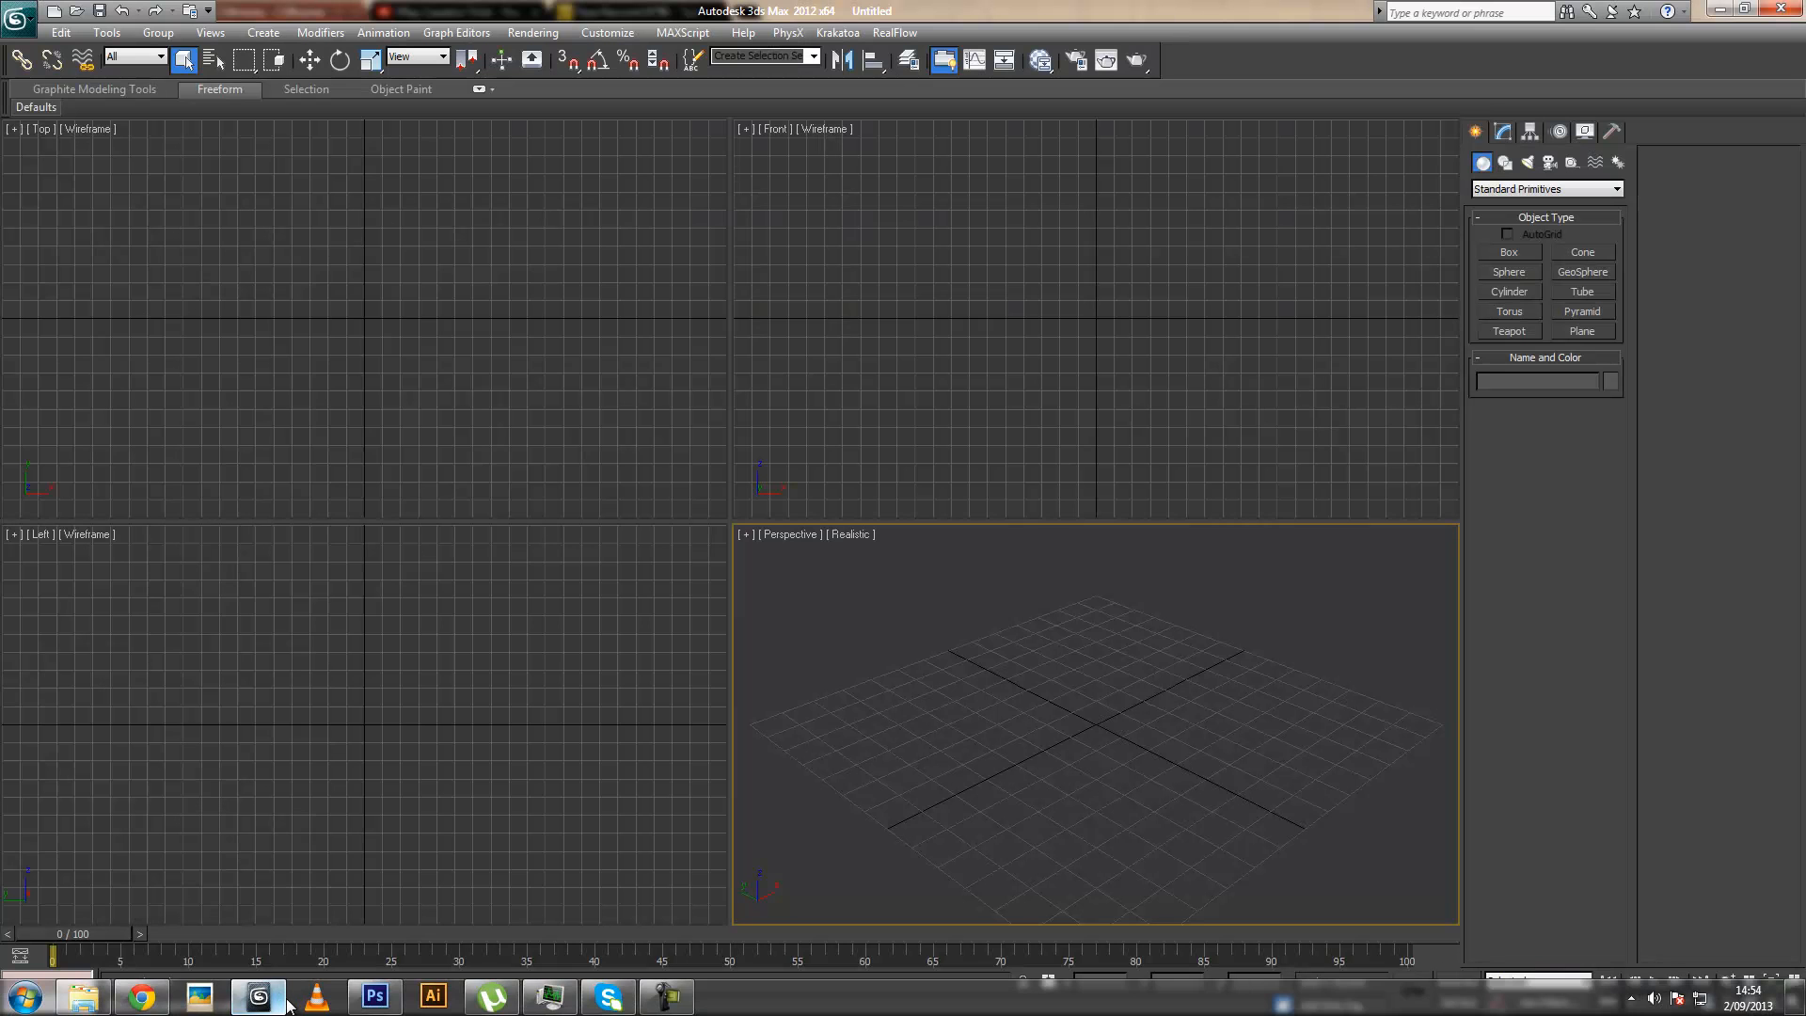
left_click(1514, 252)
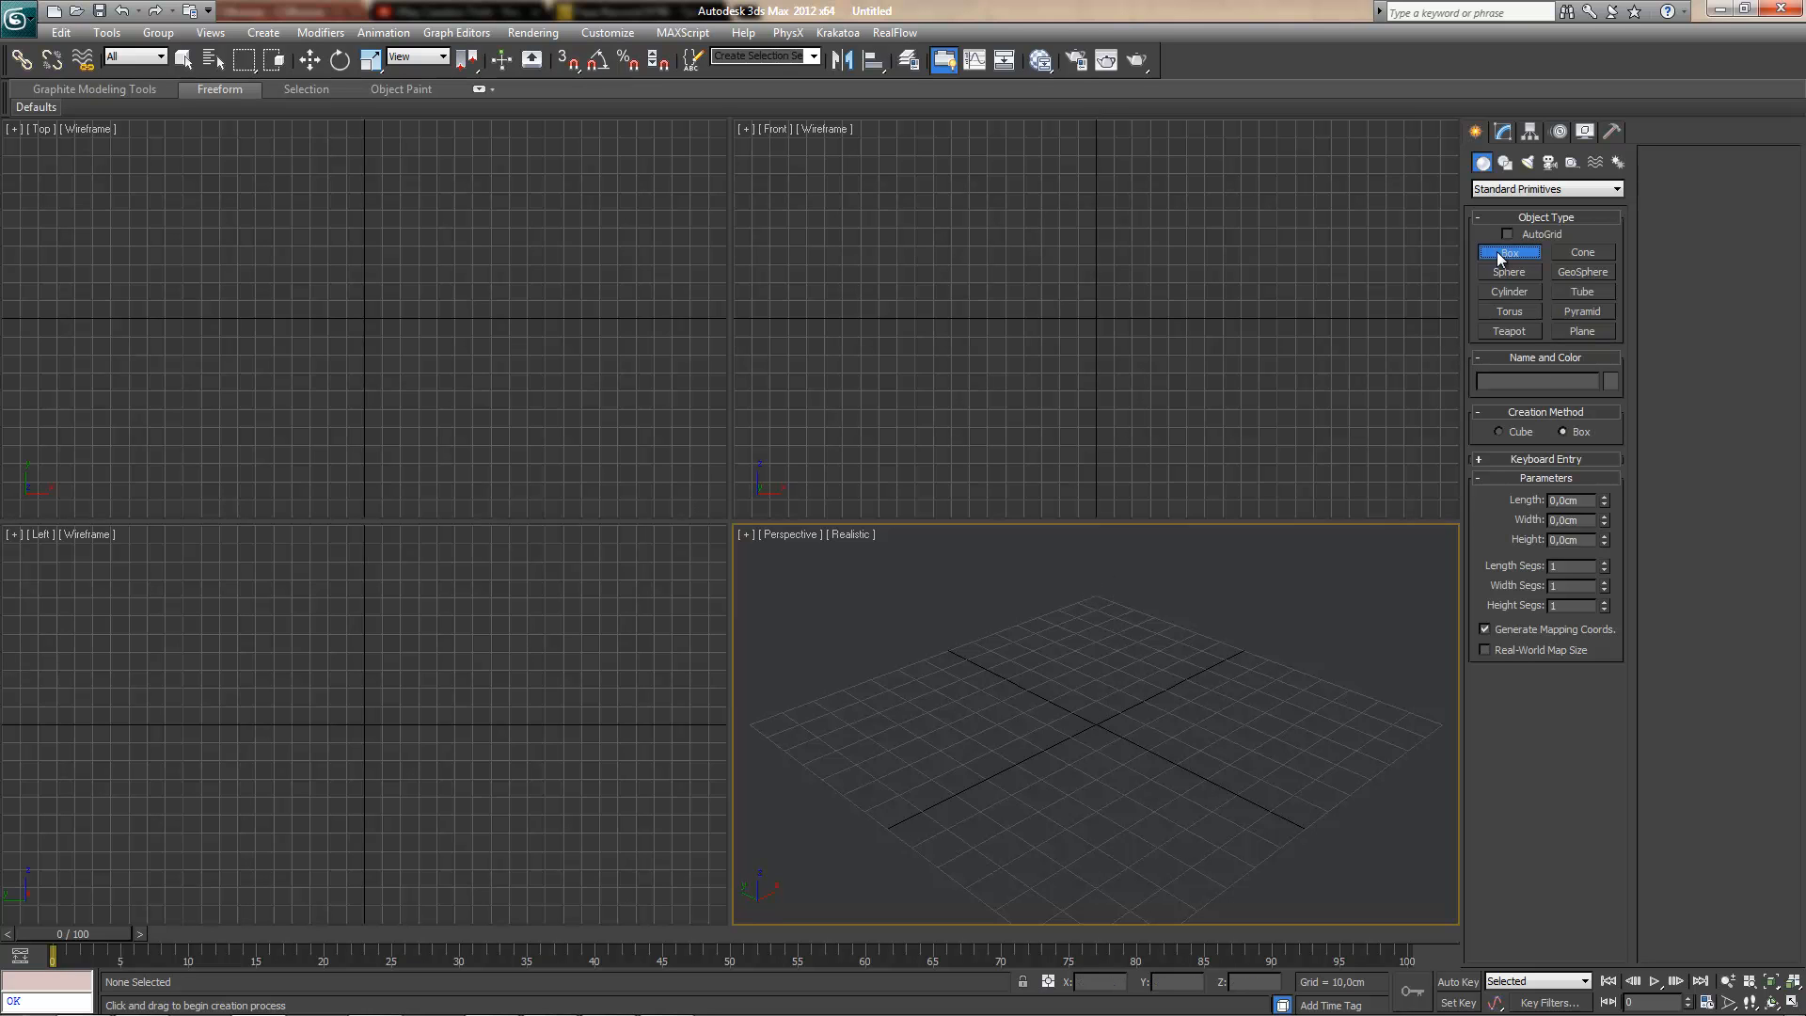
left_click_drag(1098, 594, 1099, 616)
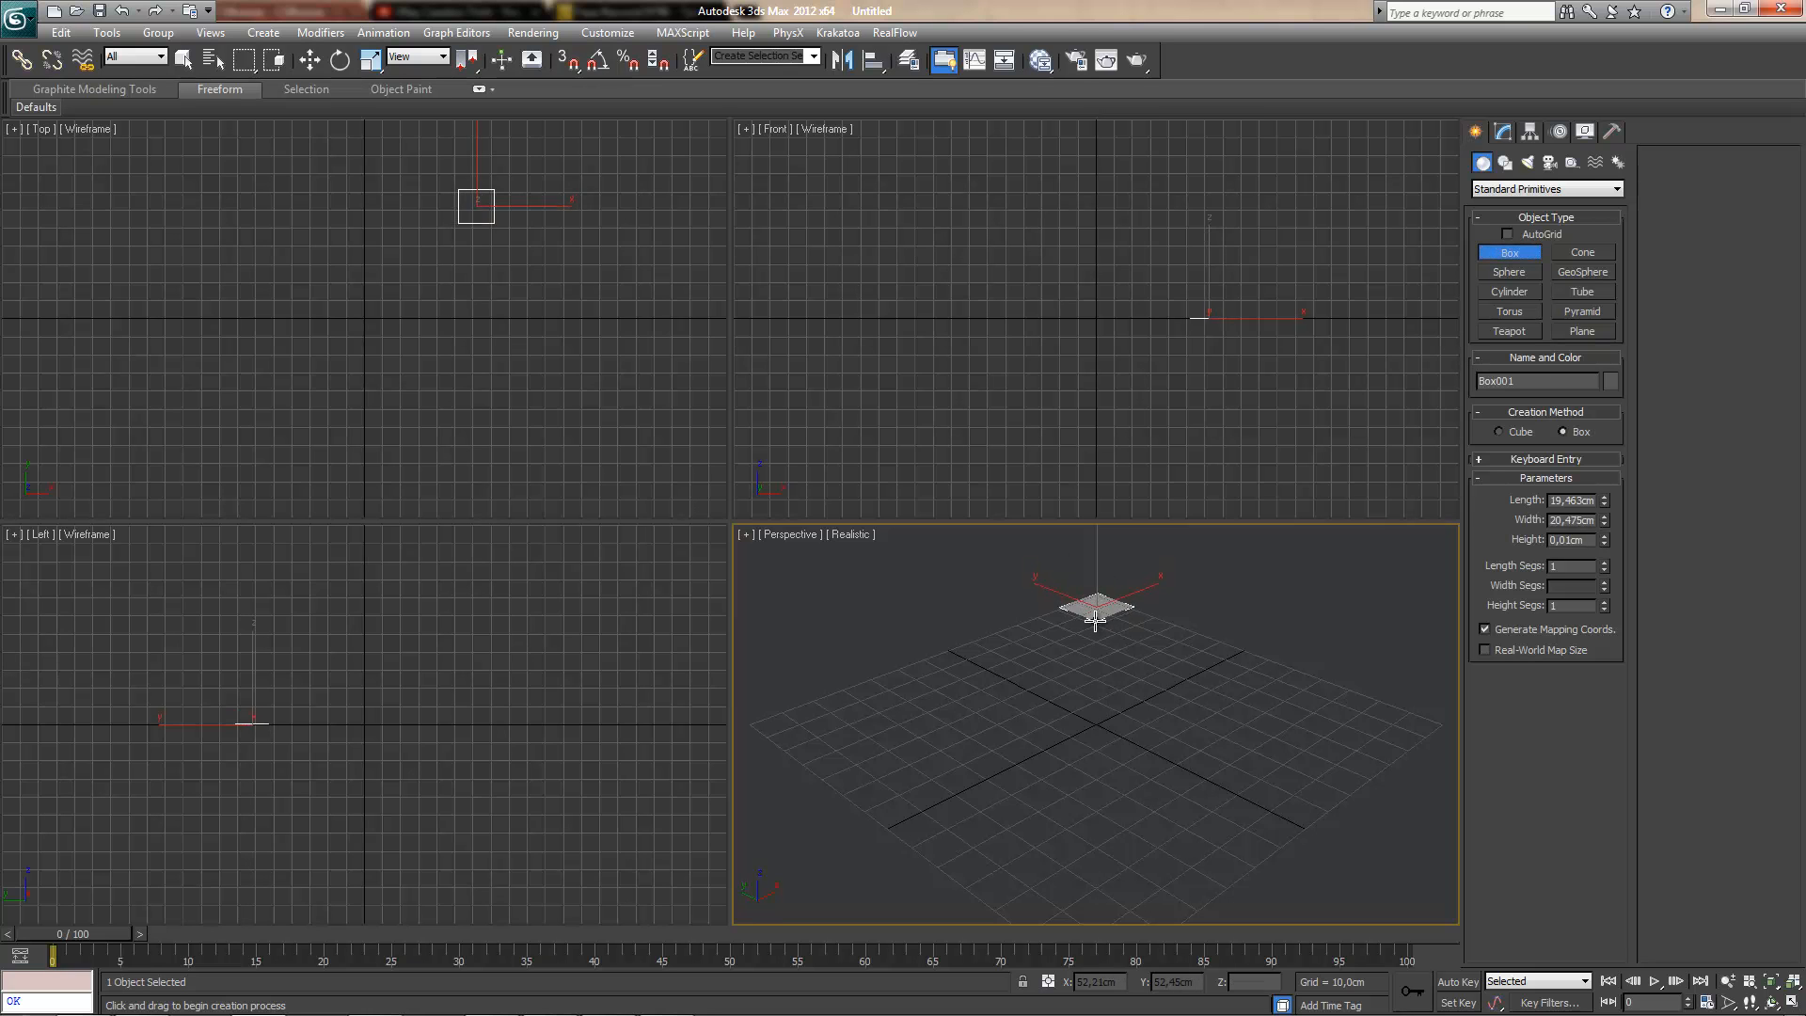
left_click(1316, 576)
- Set the box's length, width and height to 20 cm each
left_click(1570, 500)
type("20")
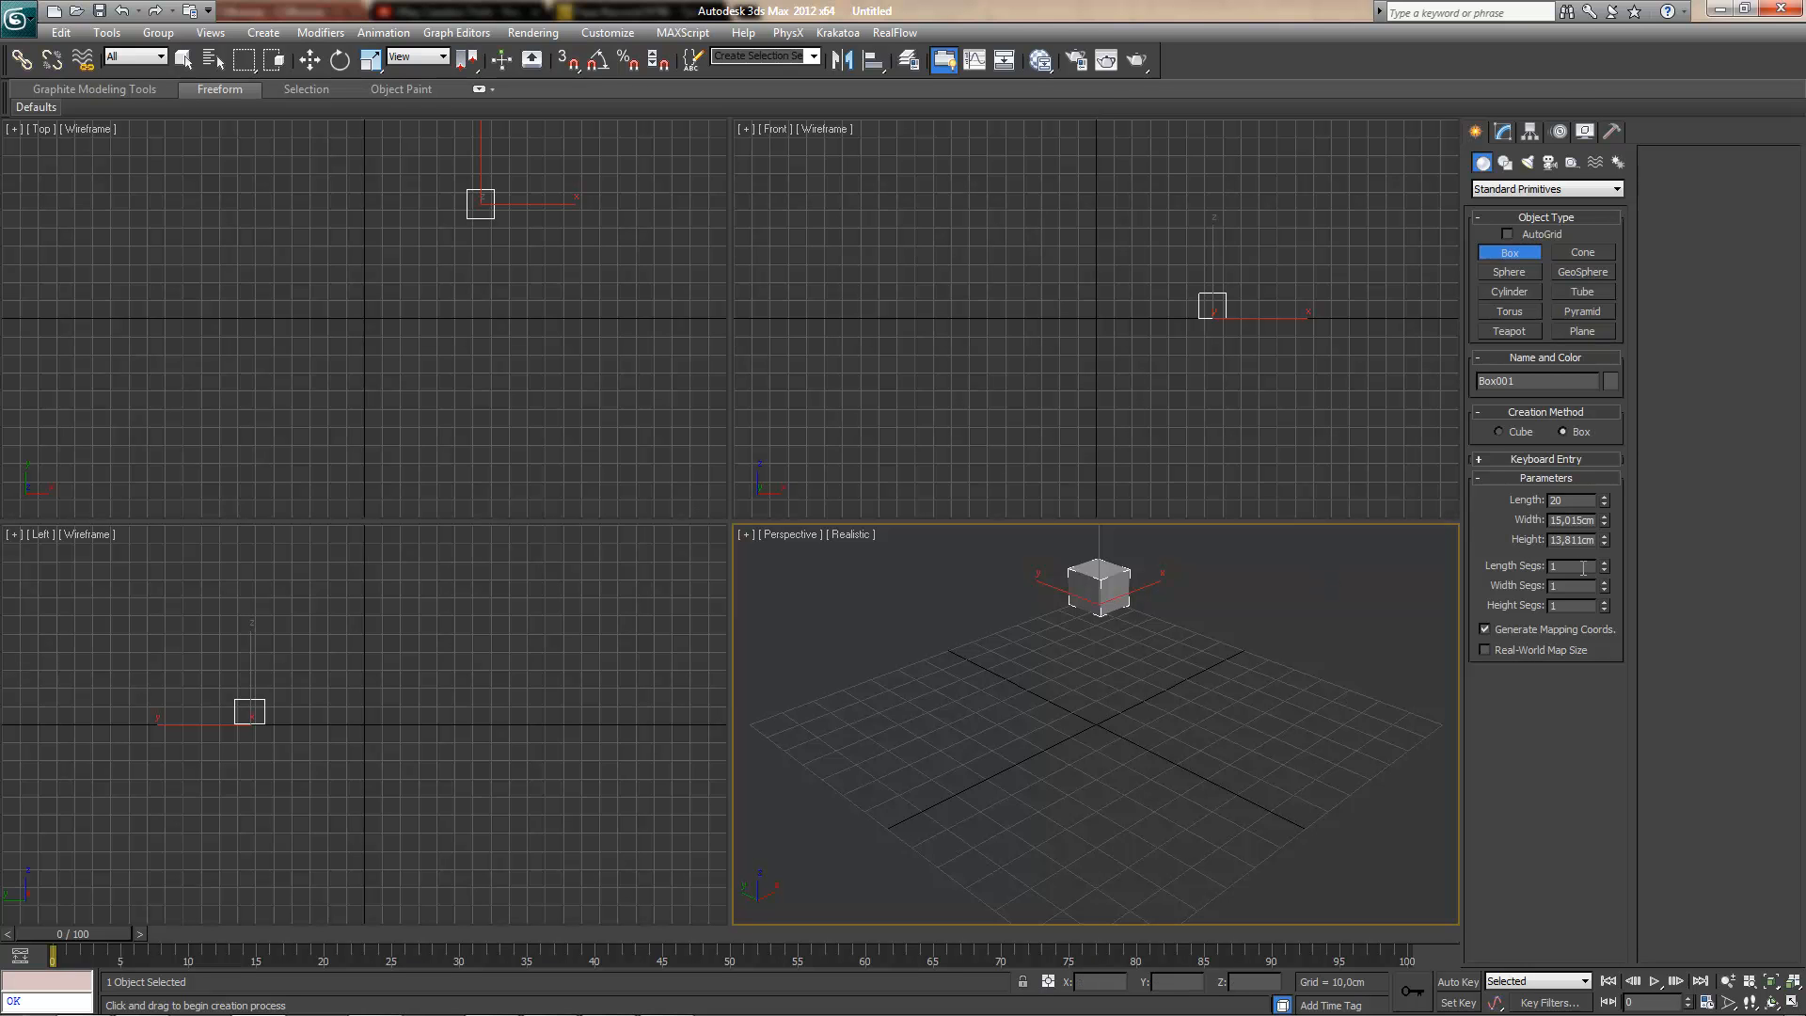
key("Tab")
type("20")
key("Tab")
type("20")
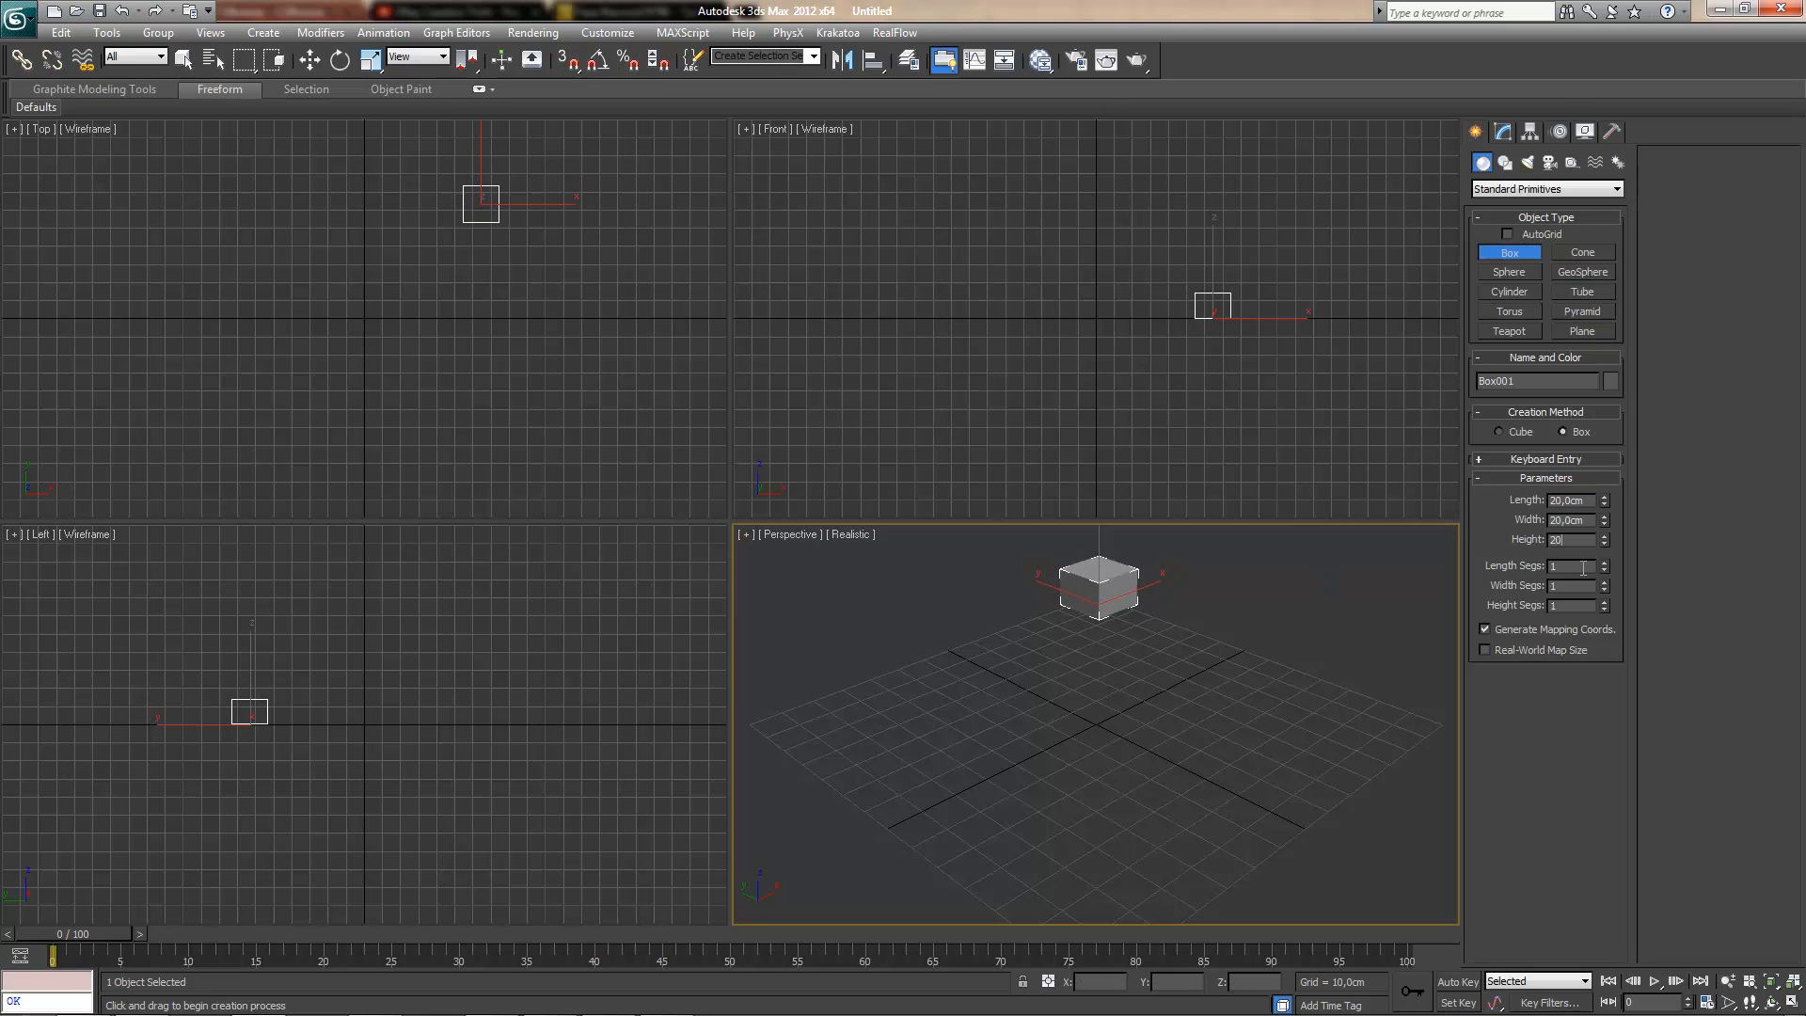
- Give the box 5 length, 5 width and 5 height segments, and show edged faces in the Perspective viewport
key("Tab")
type("5")
key("Tab")
type("5")
key("Tab")
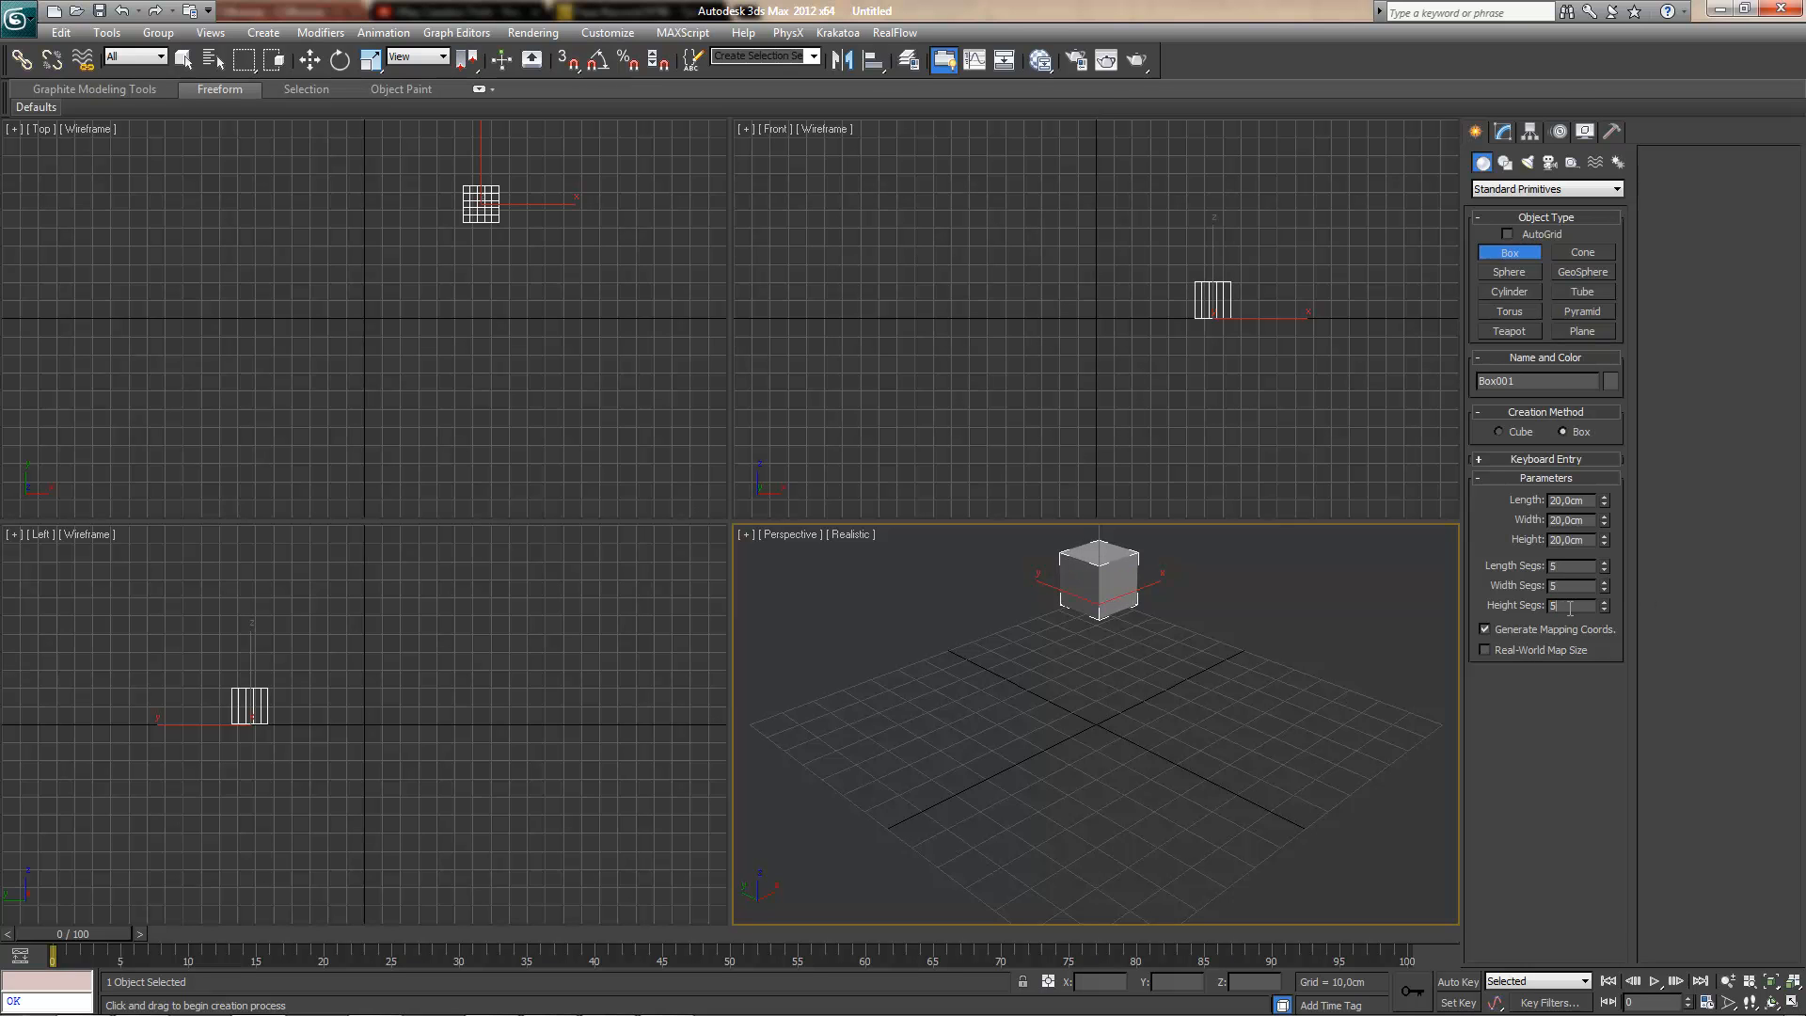
key("Return")
key("F3")
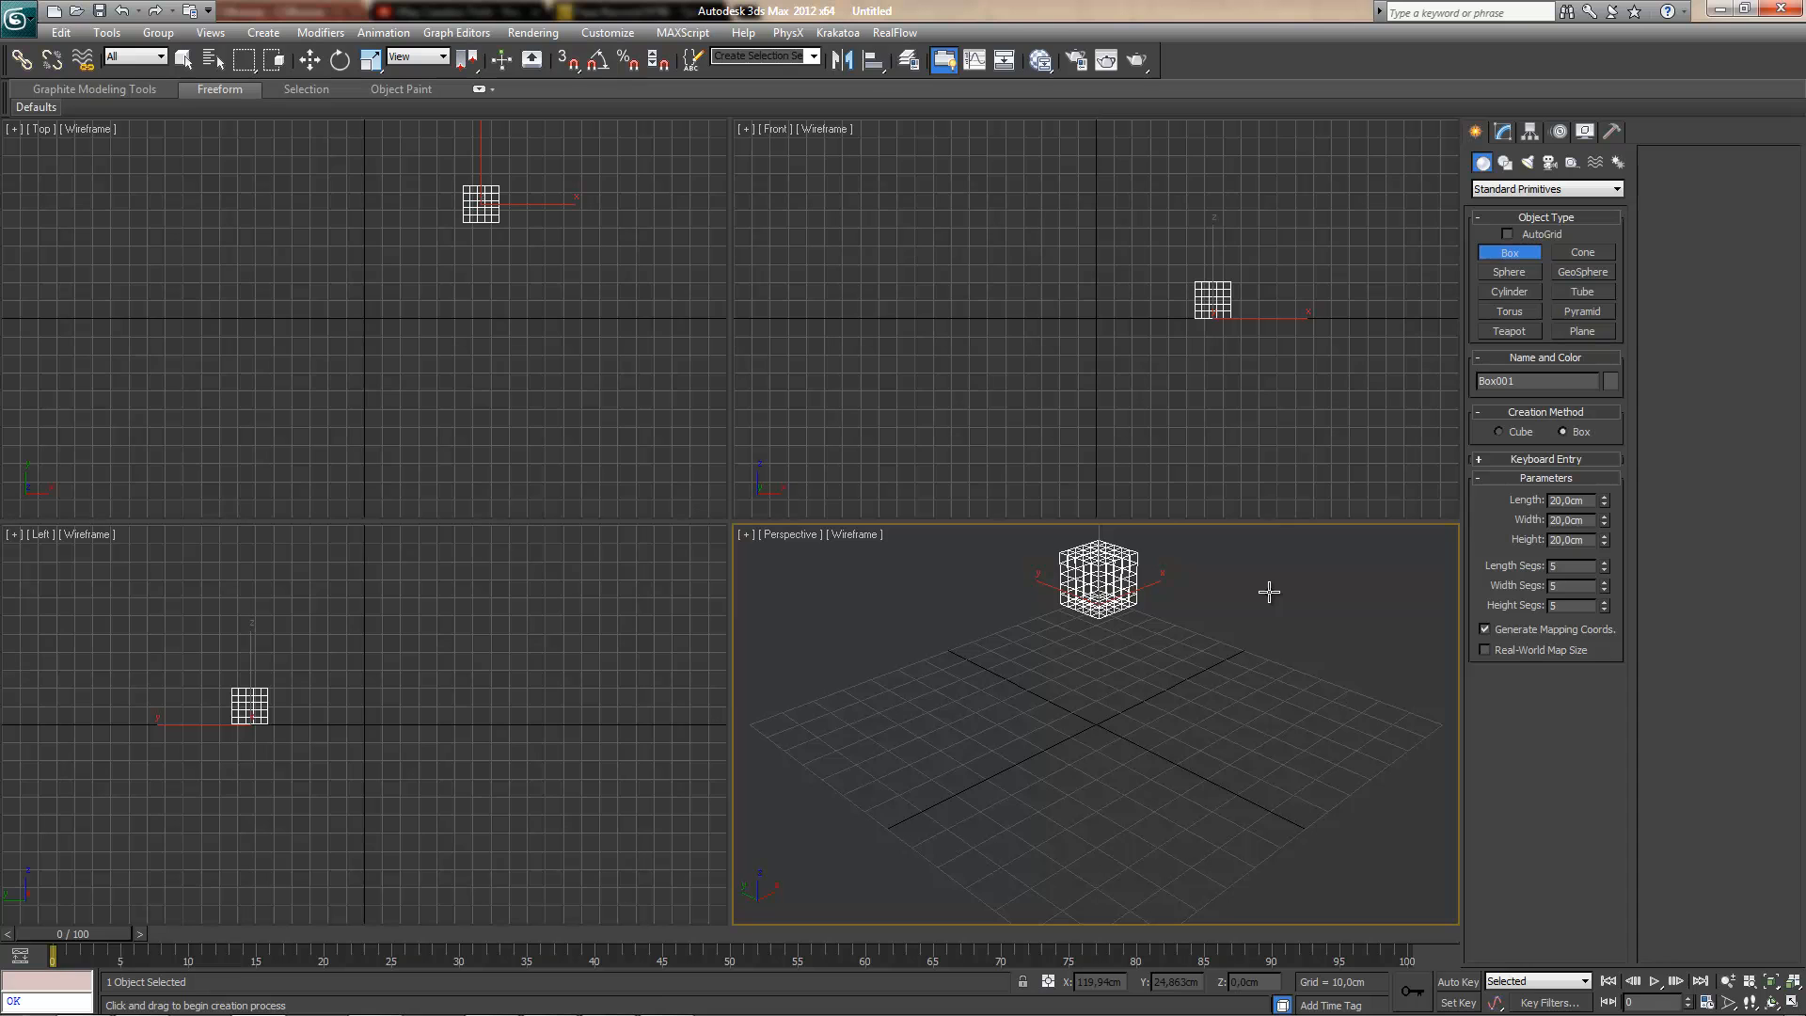
key("F4")
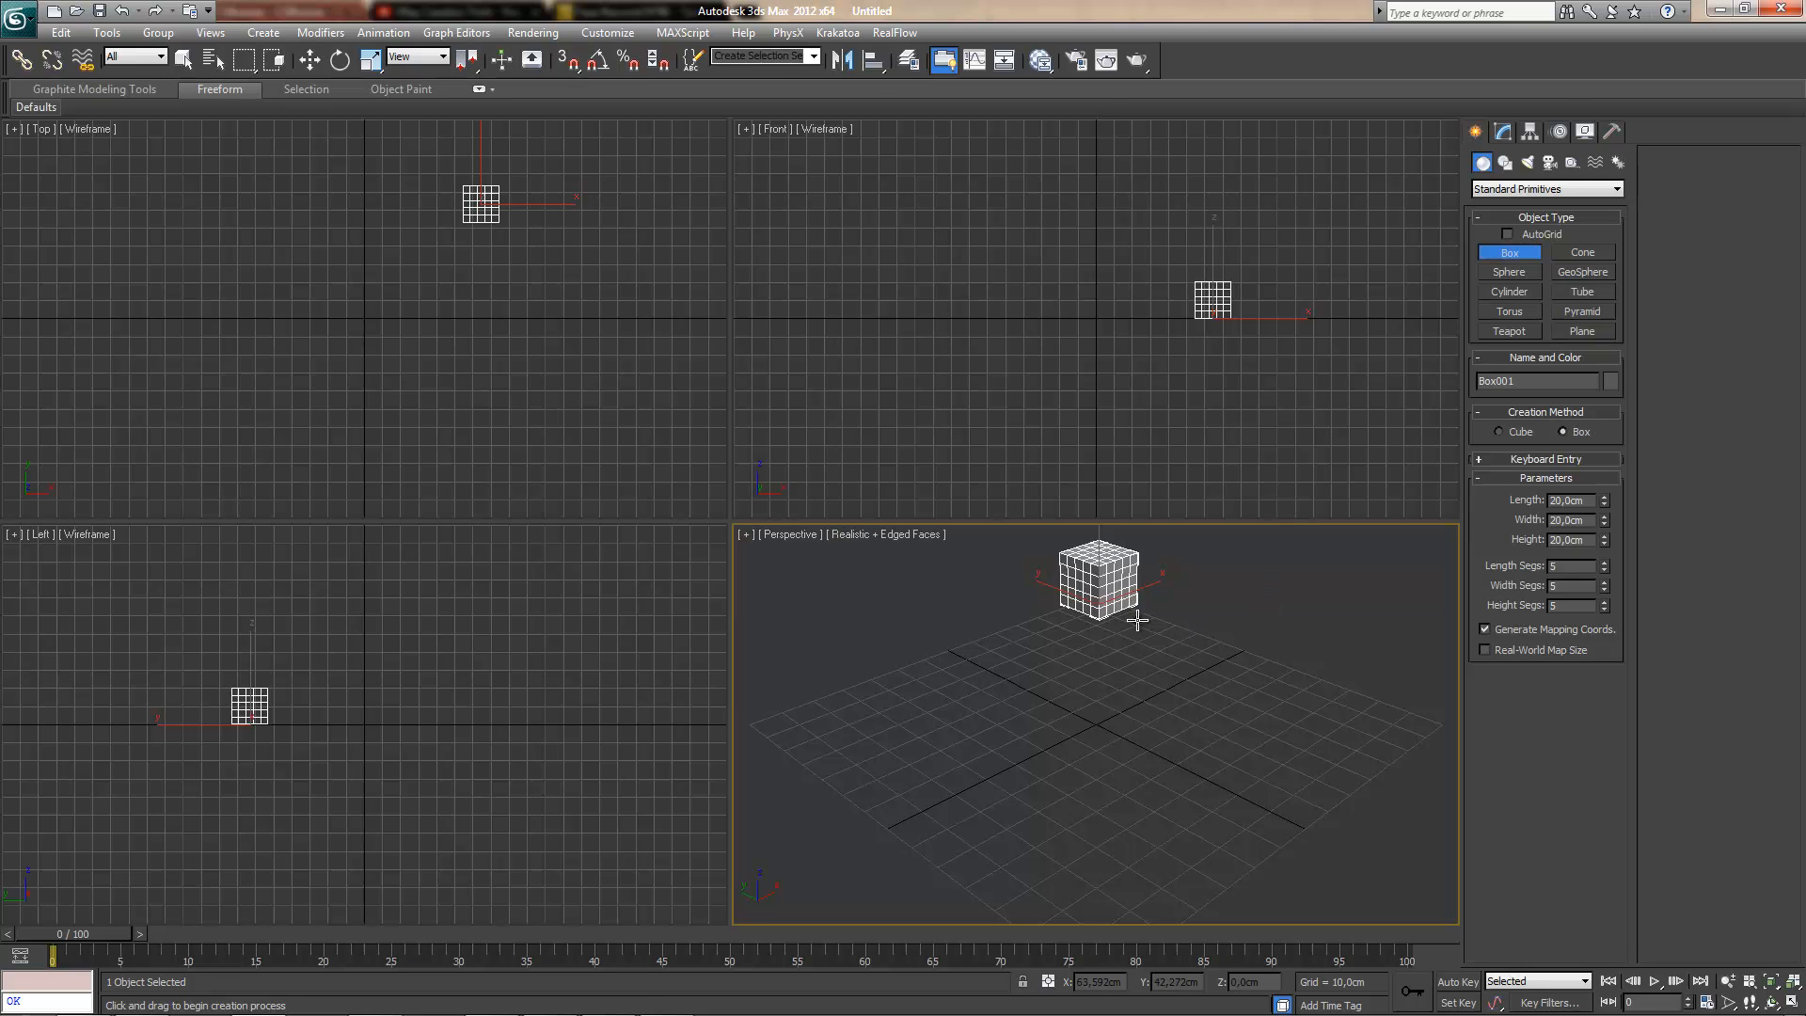
- Clone the box along the X axis with 30 copies, leaving a small gap between neighbouring boxes
left_click(309, 60)
left_click_drag(1129, 582, 1095, 613, "shift")
type("30")
left_click(904, 595)
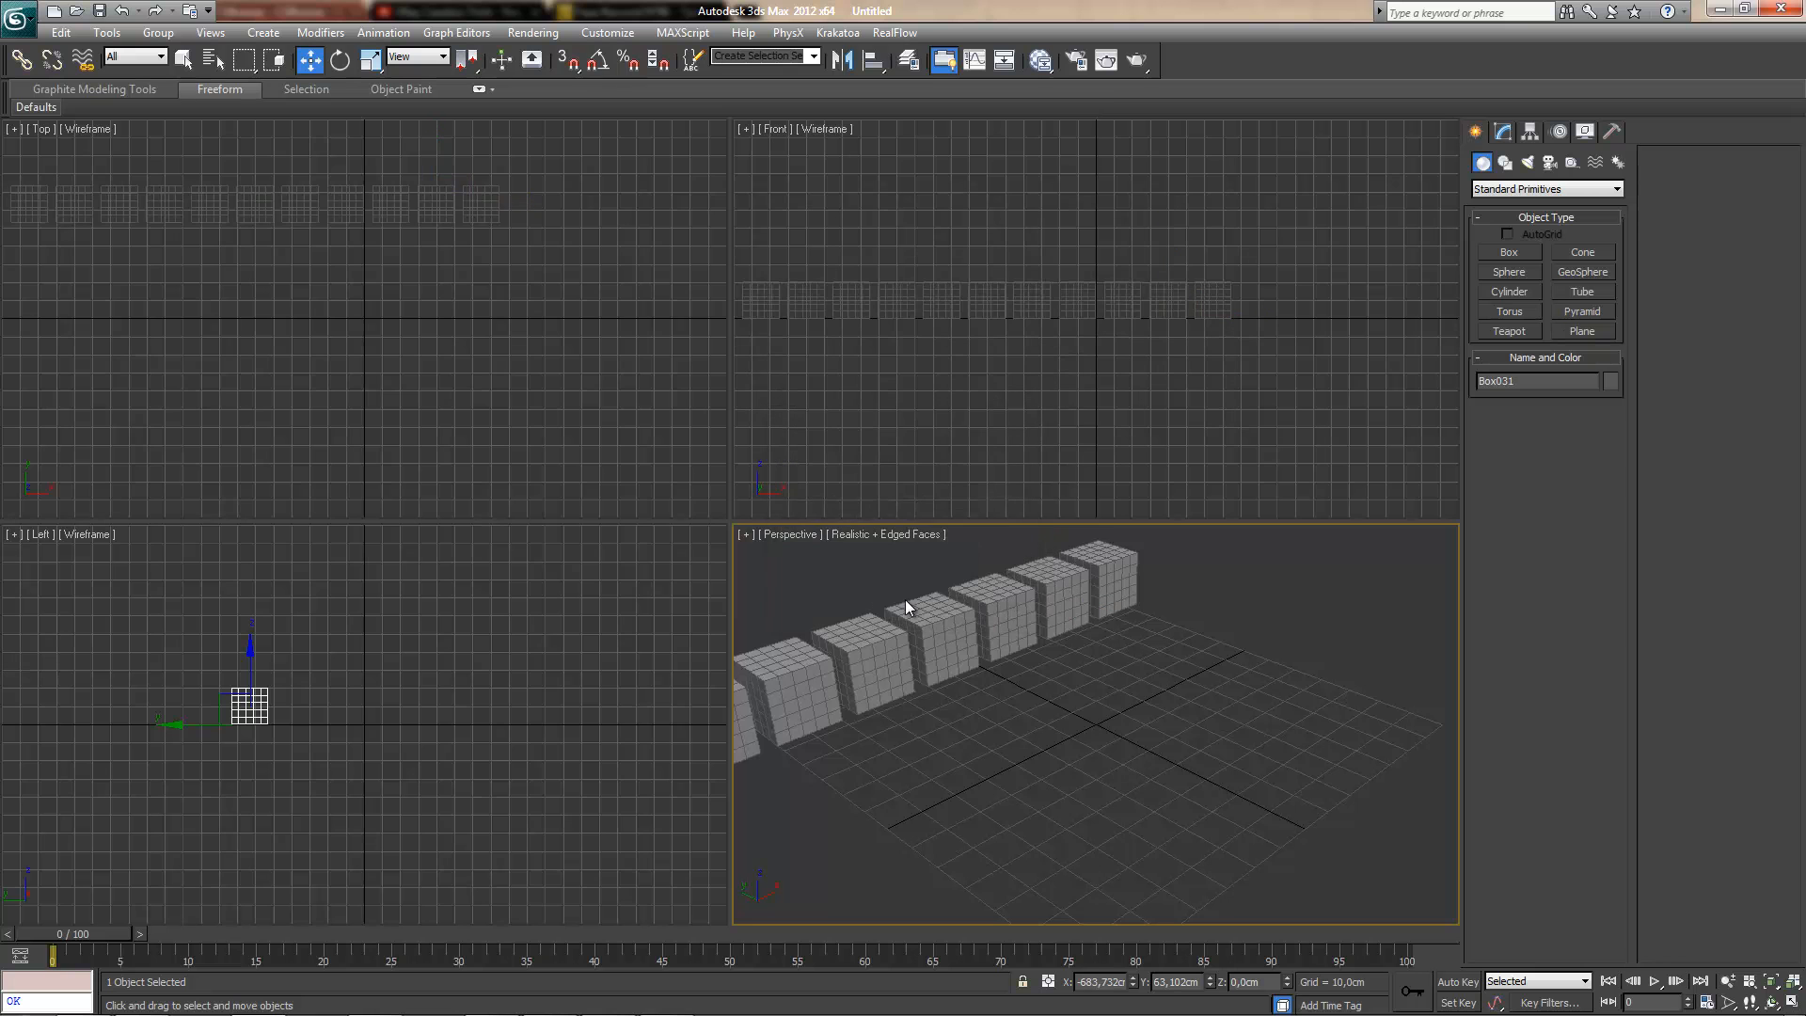
- Select the whole row of boxes and clone it along the Y axis in the Top viewport with 30 copies
scroll(674, 448, "down", 5)
left_click_drag(508, 255, 3, 427)
middle_click_drag(215, 377, 386, 394)
left_click_drag(668, 268, 634, 323)
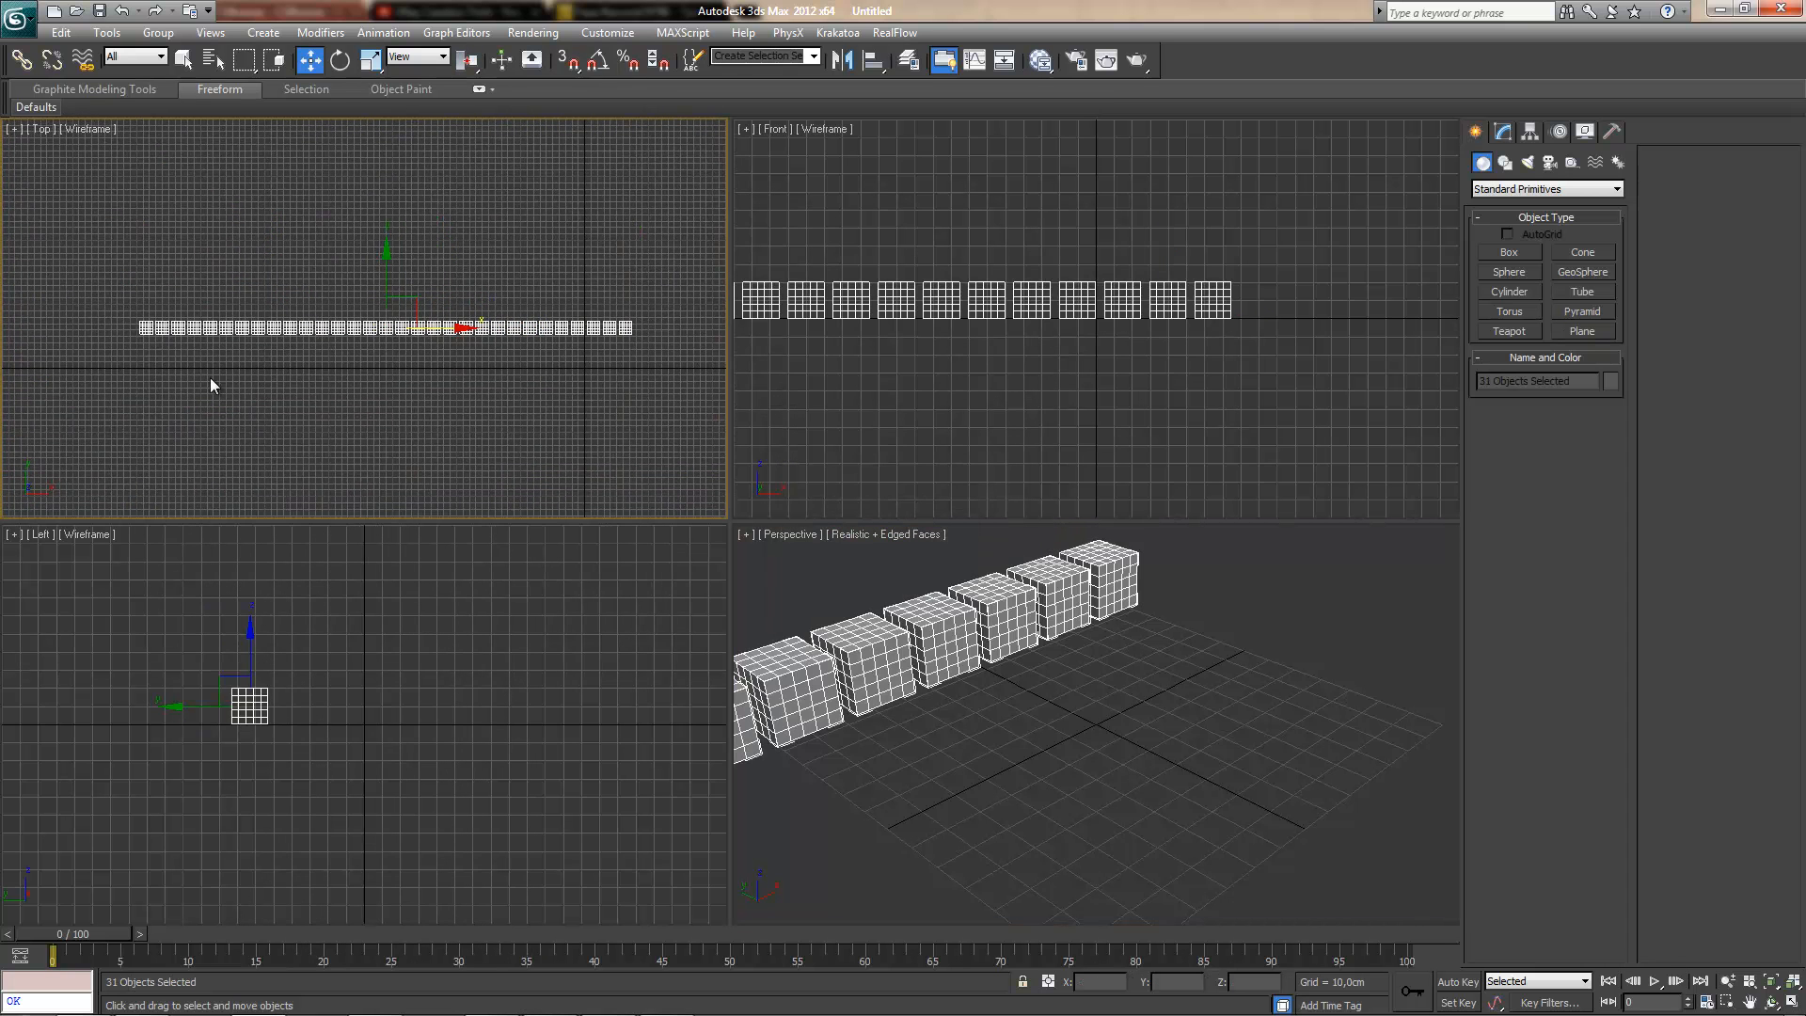
left_click_drag(387, 280, 378, 297, "shift")
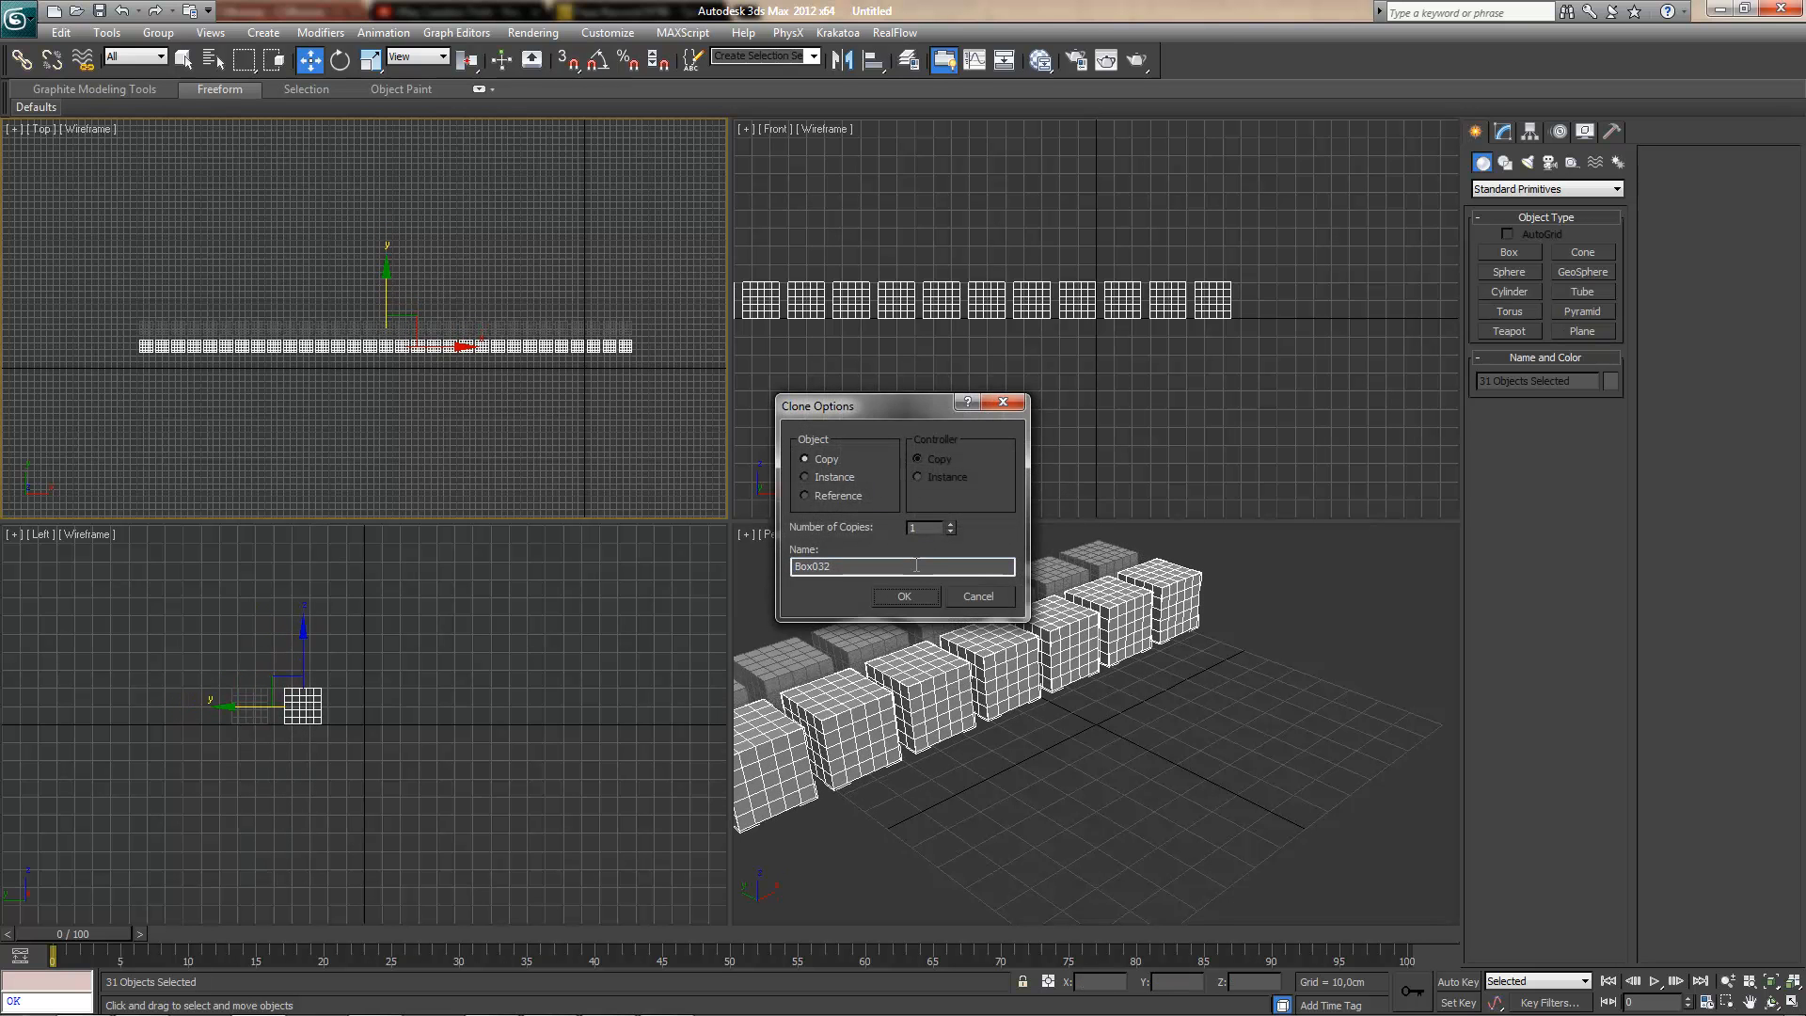
type("30")
left_click(914, 595)
- Select all the boxes and move the whole array to the centre of the grid in the Top viewport
scroll(555, 288, "down", 5)
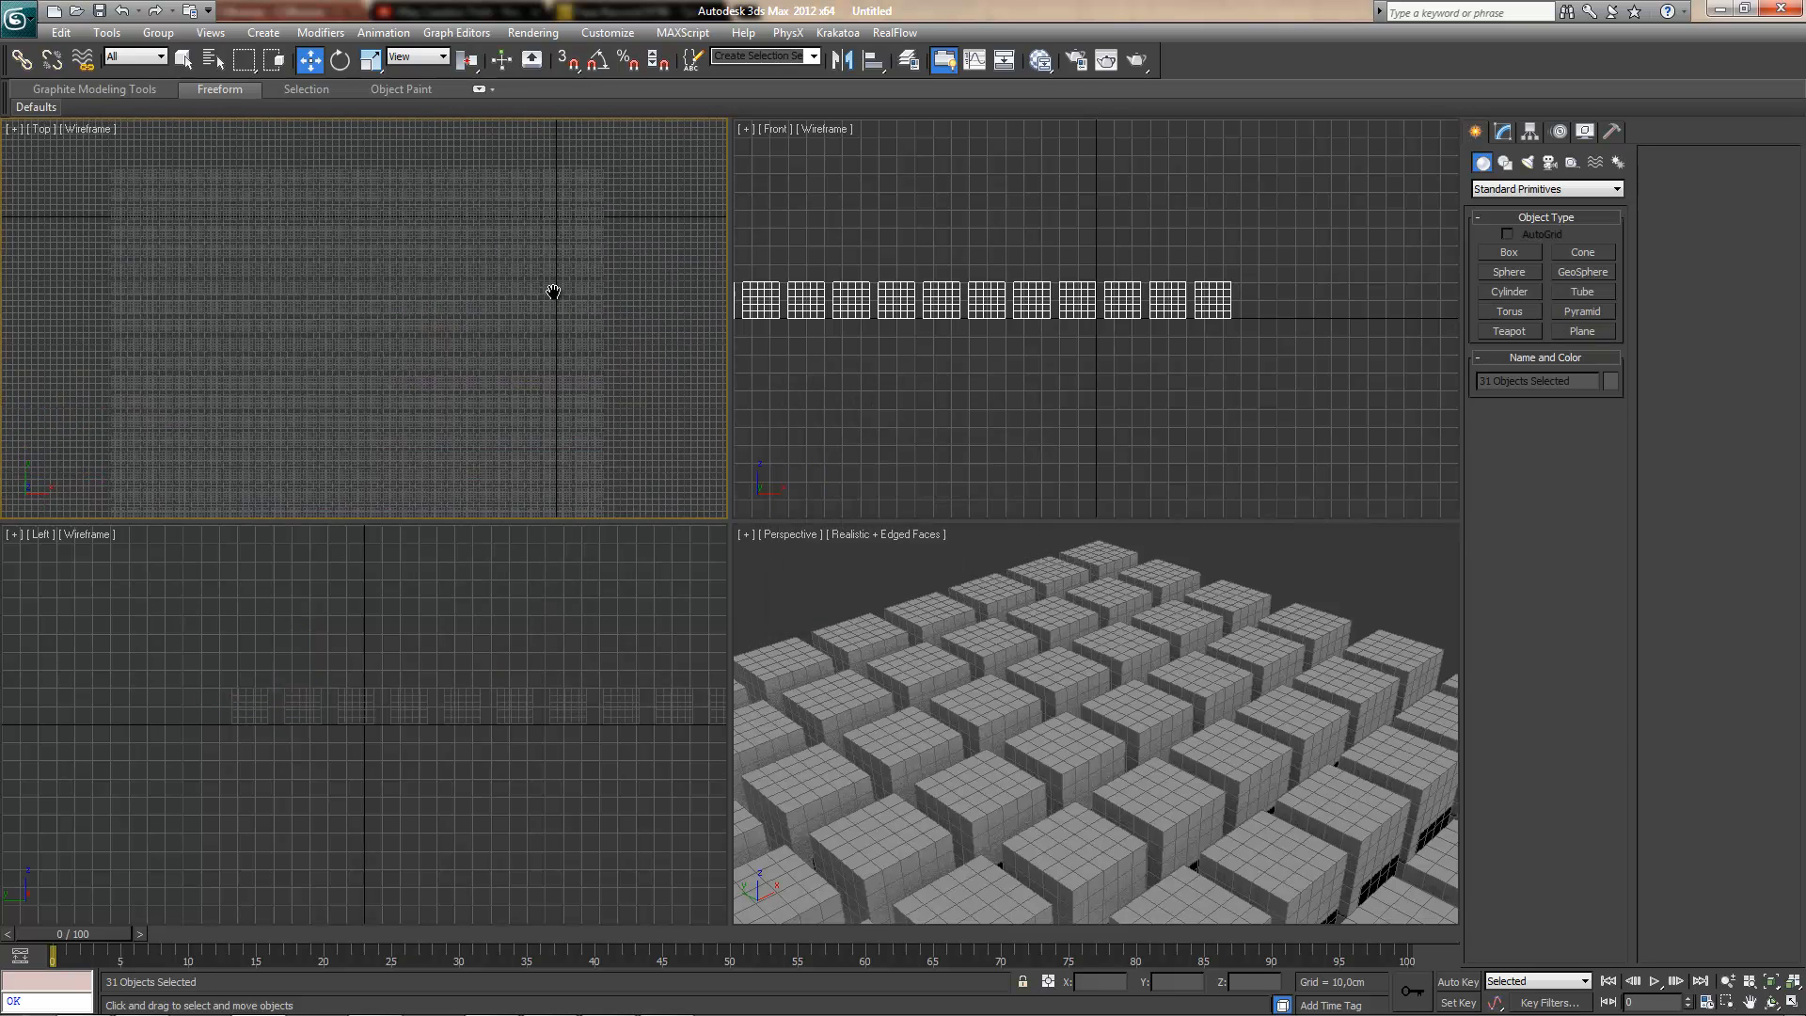
scroll(554, 273, "down", 2)
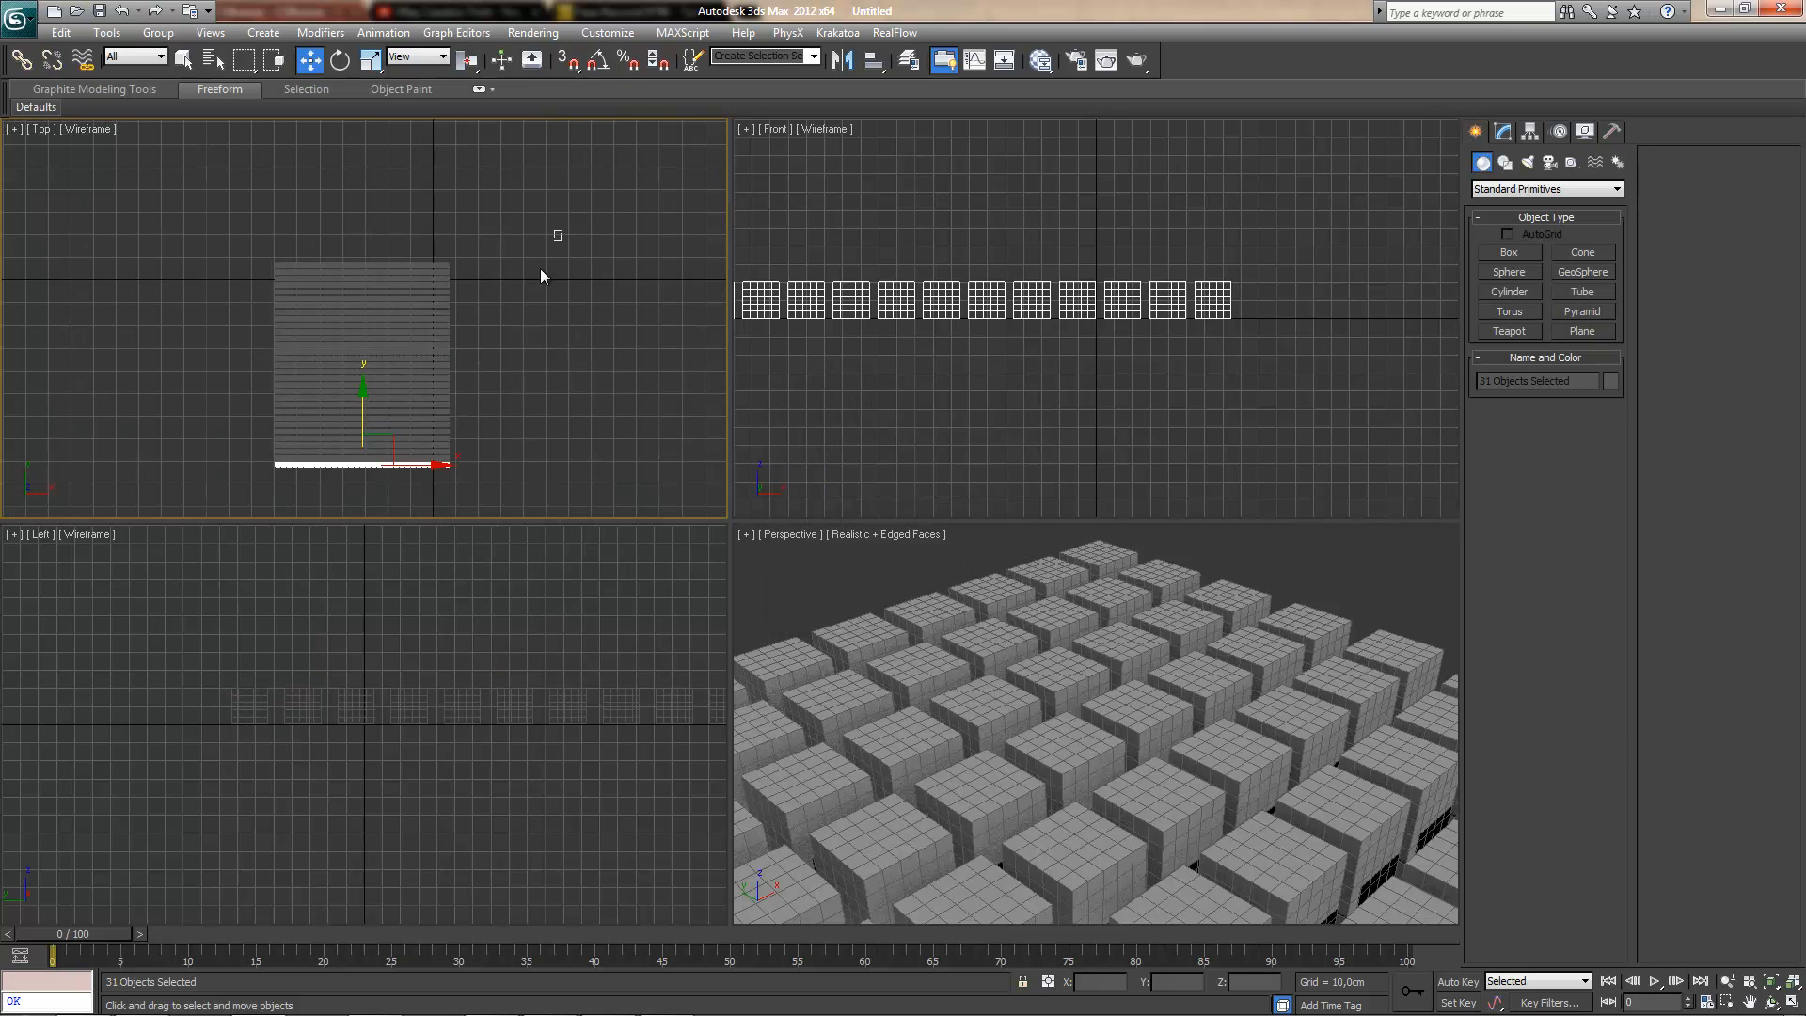
key("ctrl+a")
left_click_drag(424, 326, 458, 279)
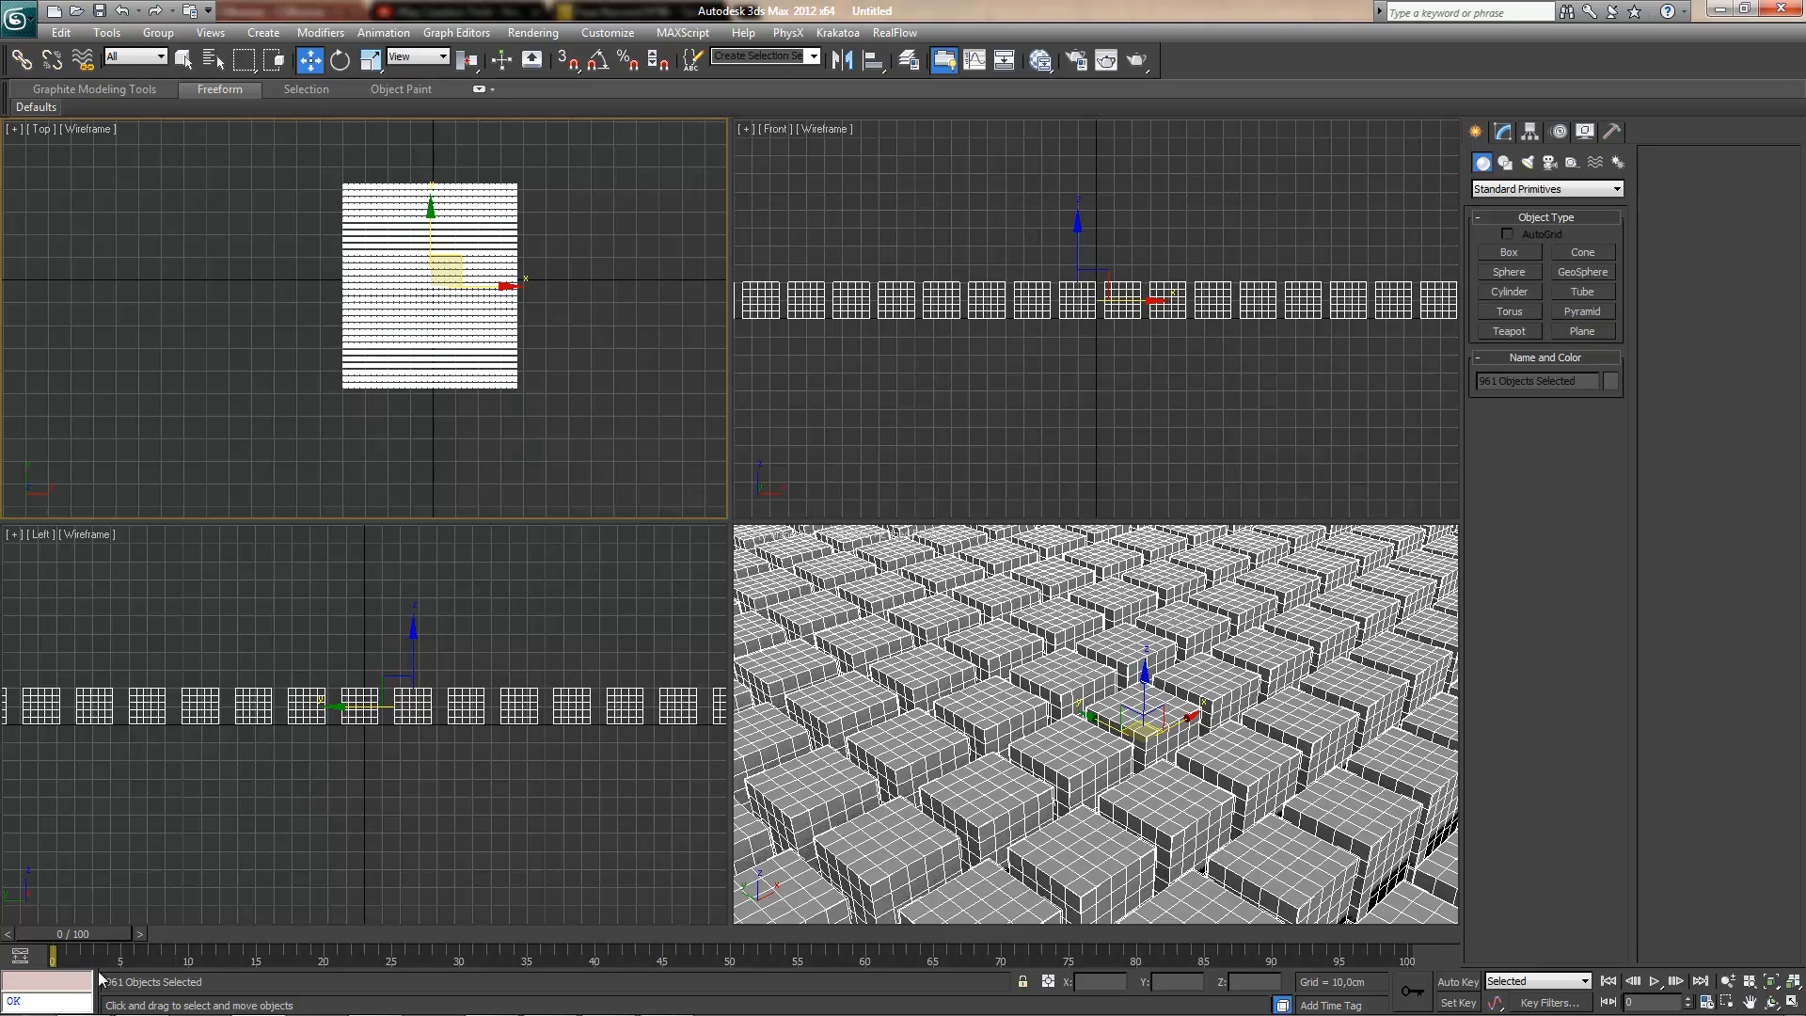
- Open the MAXScript editor with the script "random pos & scale.ms" and place its window over the viewports
right_click(68, 1001)
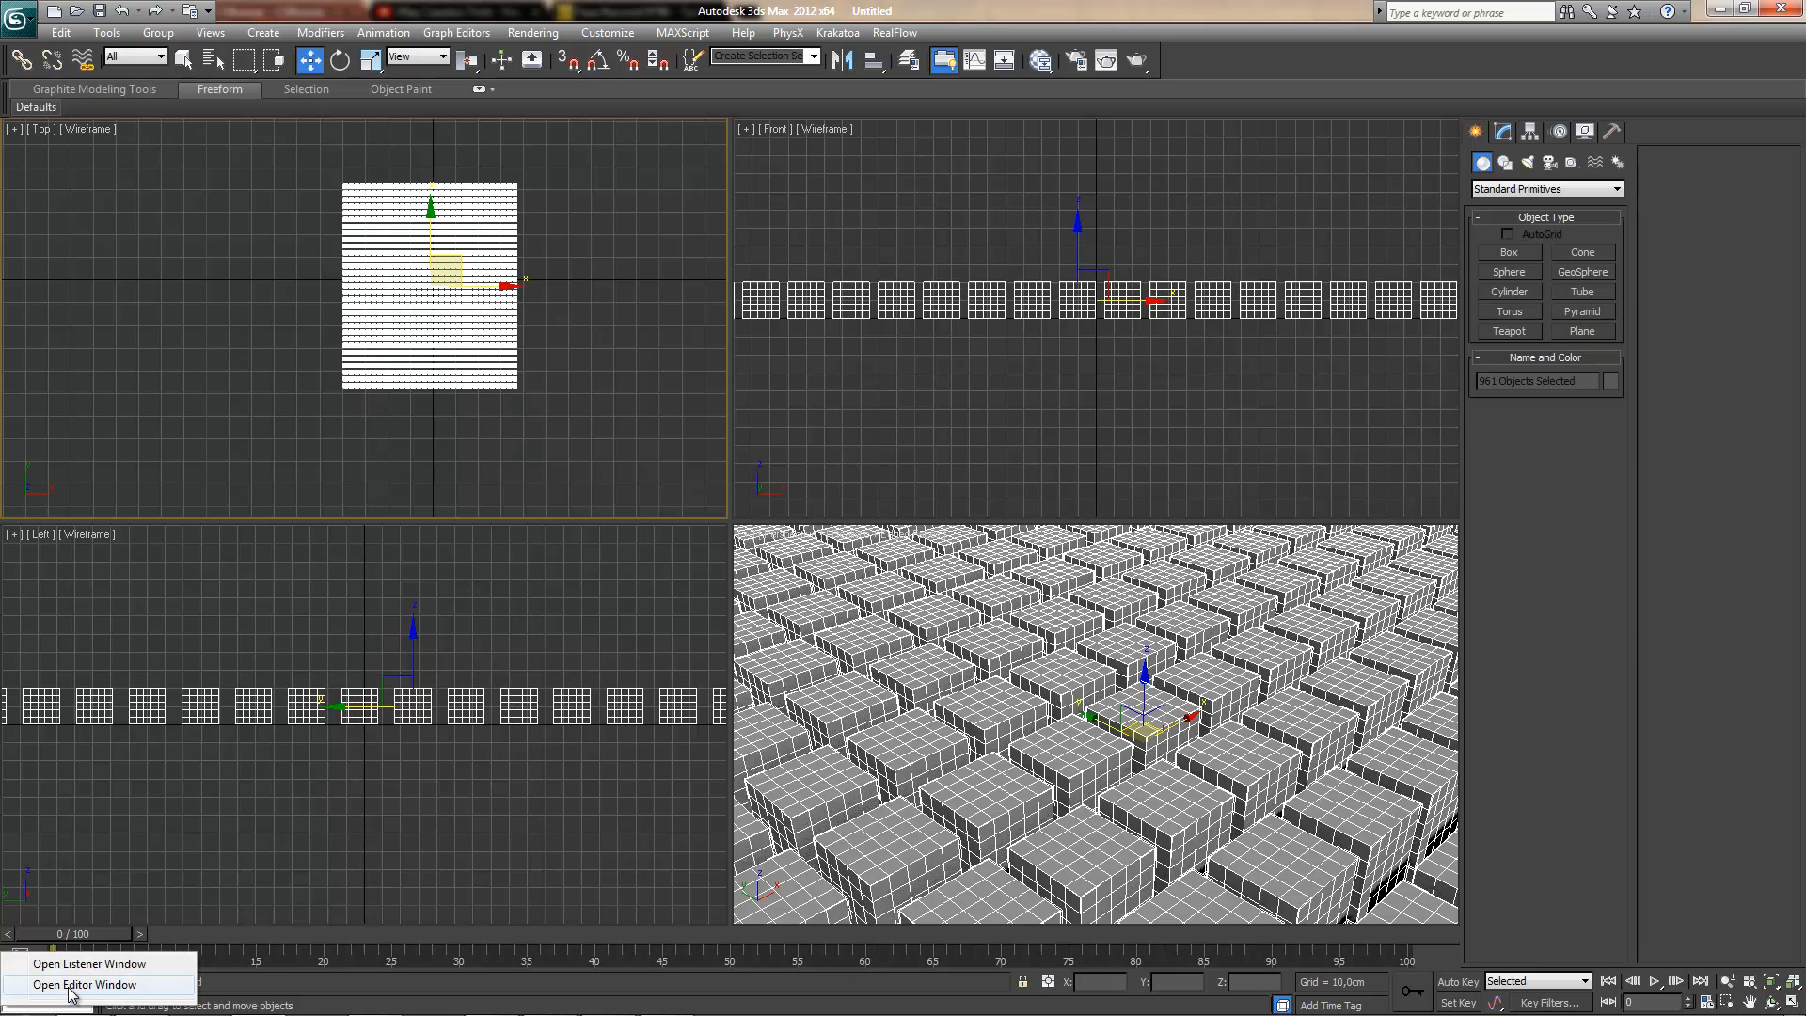
left_click(70, 987)
left_click_drag(441, 165, 830, 111)
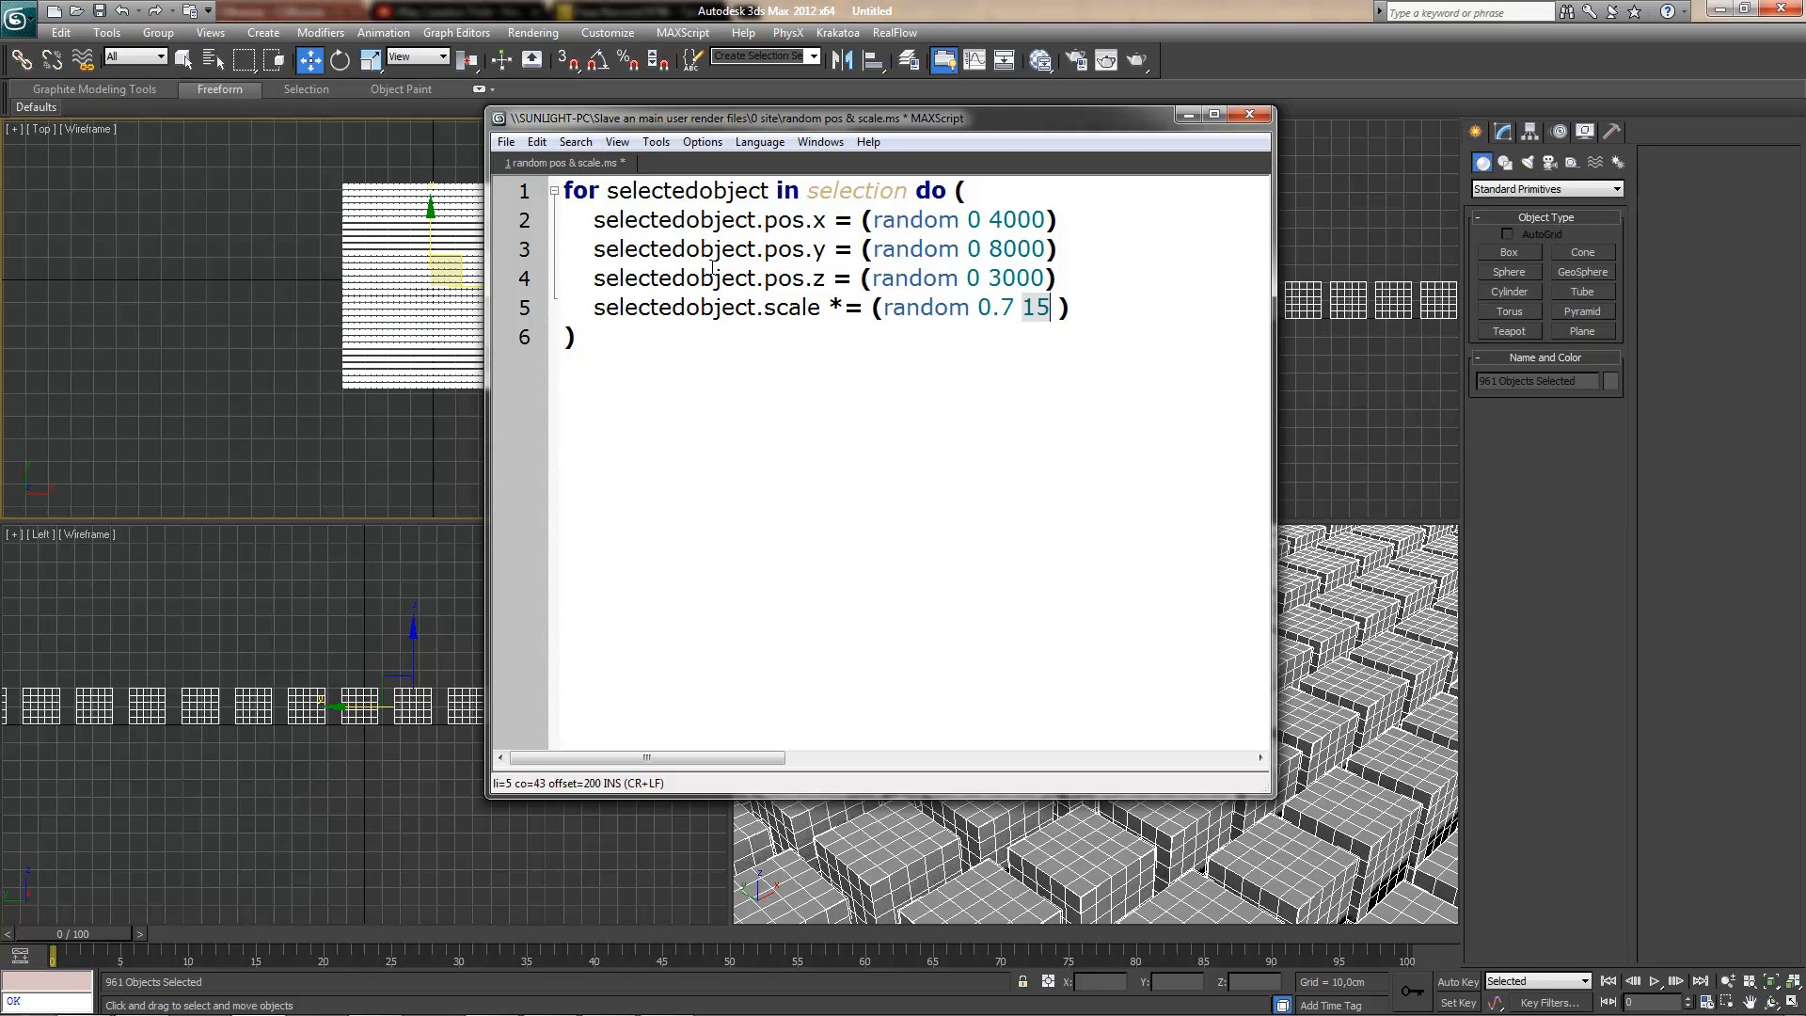
- Examine the whole script and its opening loop line "for selectedobject in selection do"
left_click_drag(565, 193, 1154, 354)
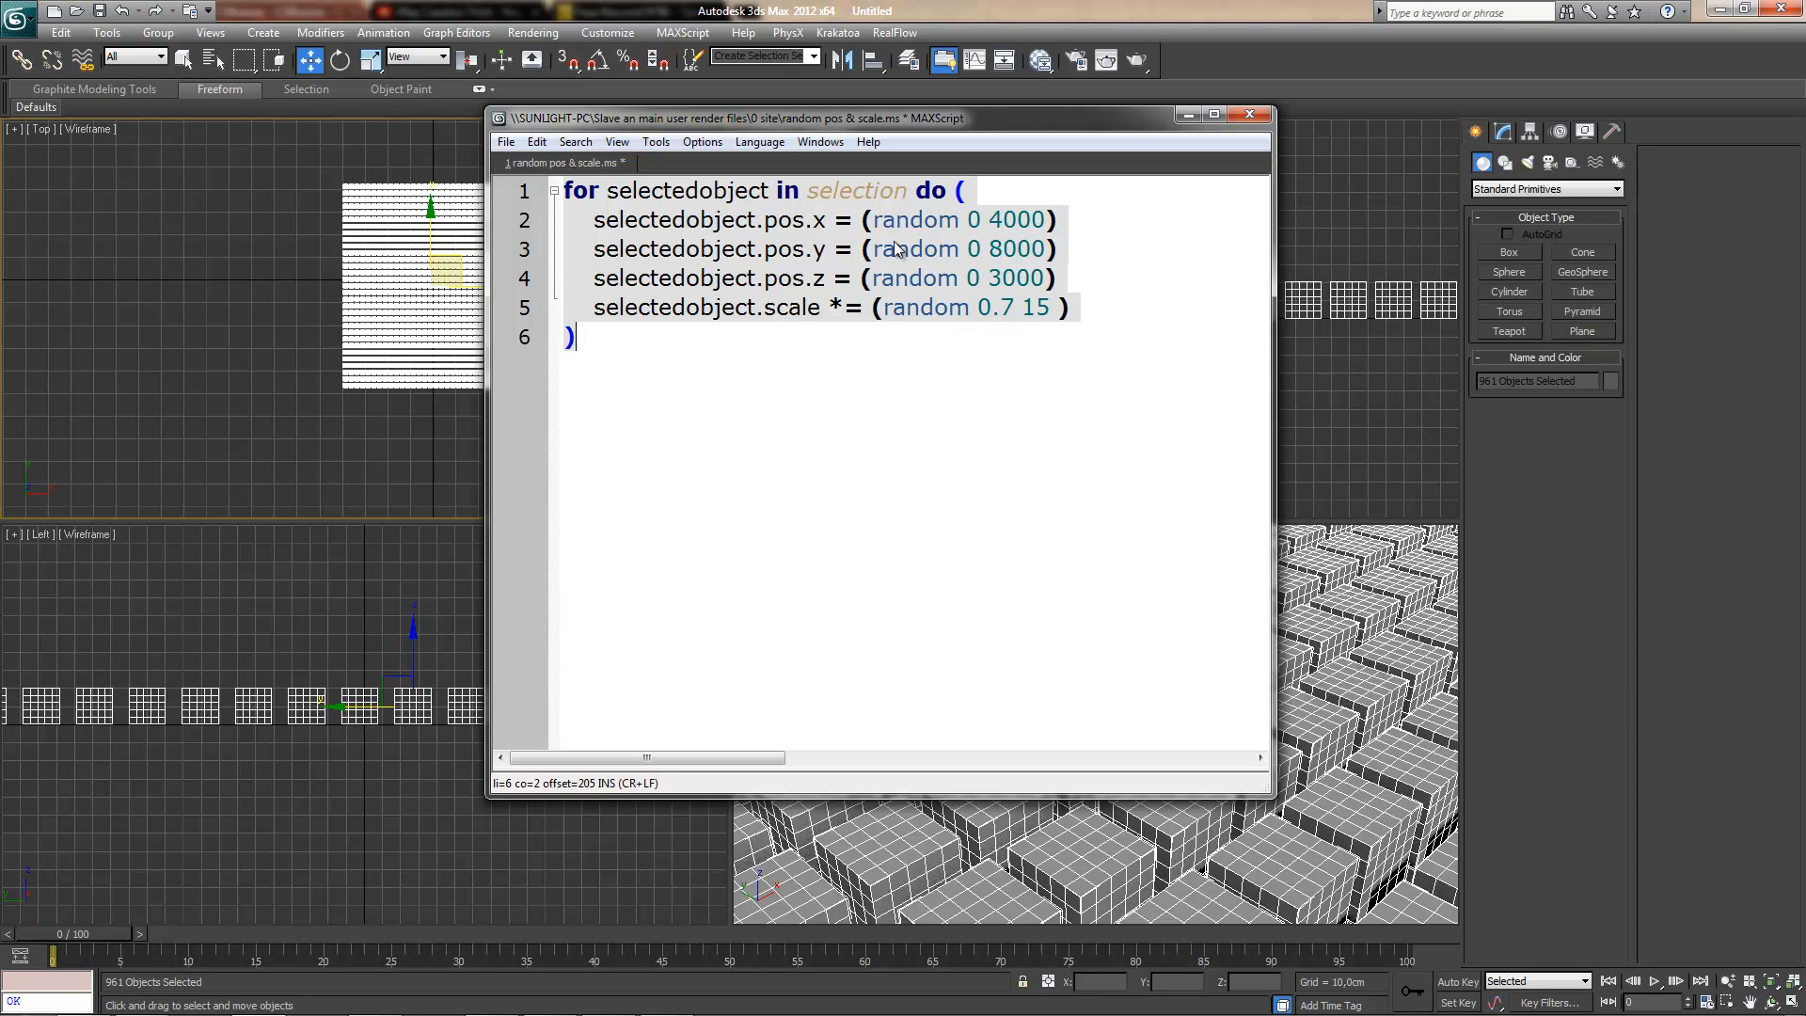
left_click(720, 194)
left_click(625, 219)
left_click(561, 192)
left_click(588, 201)
left_click_drag(565, 195, 605, 194)
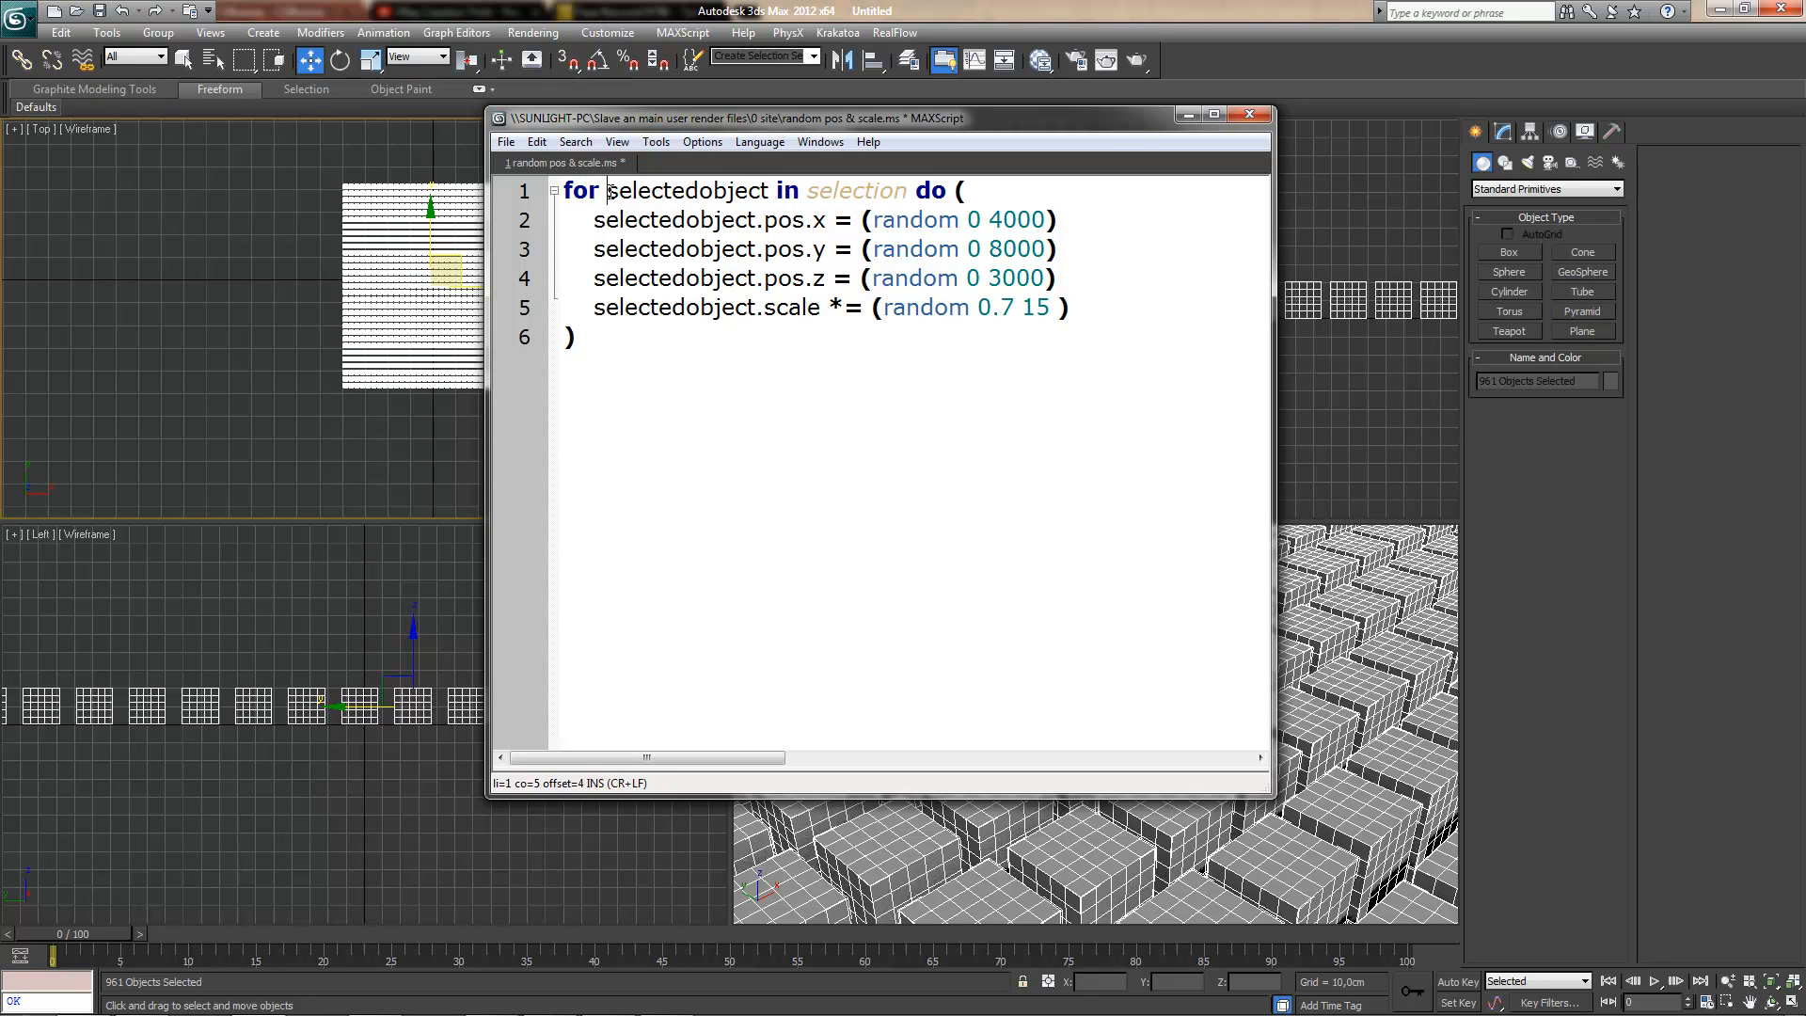
double_click(696, 191)
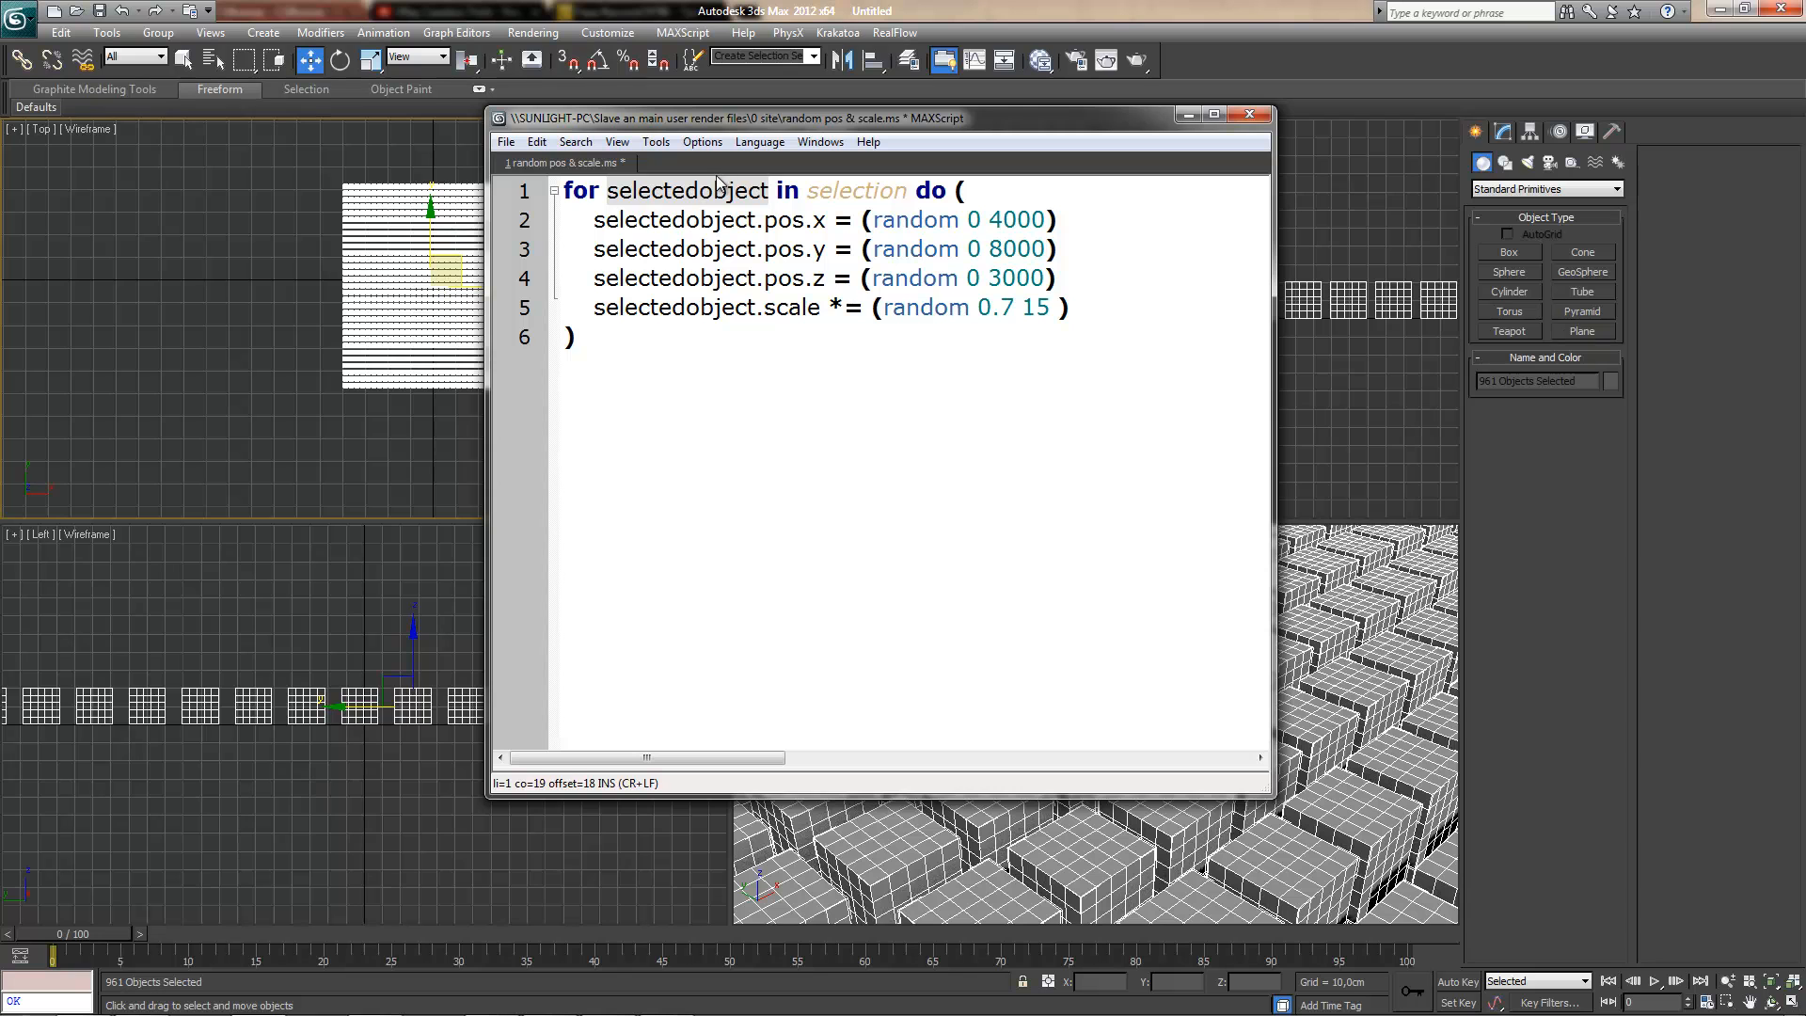
left_click(664, 190)
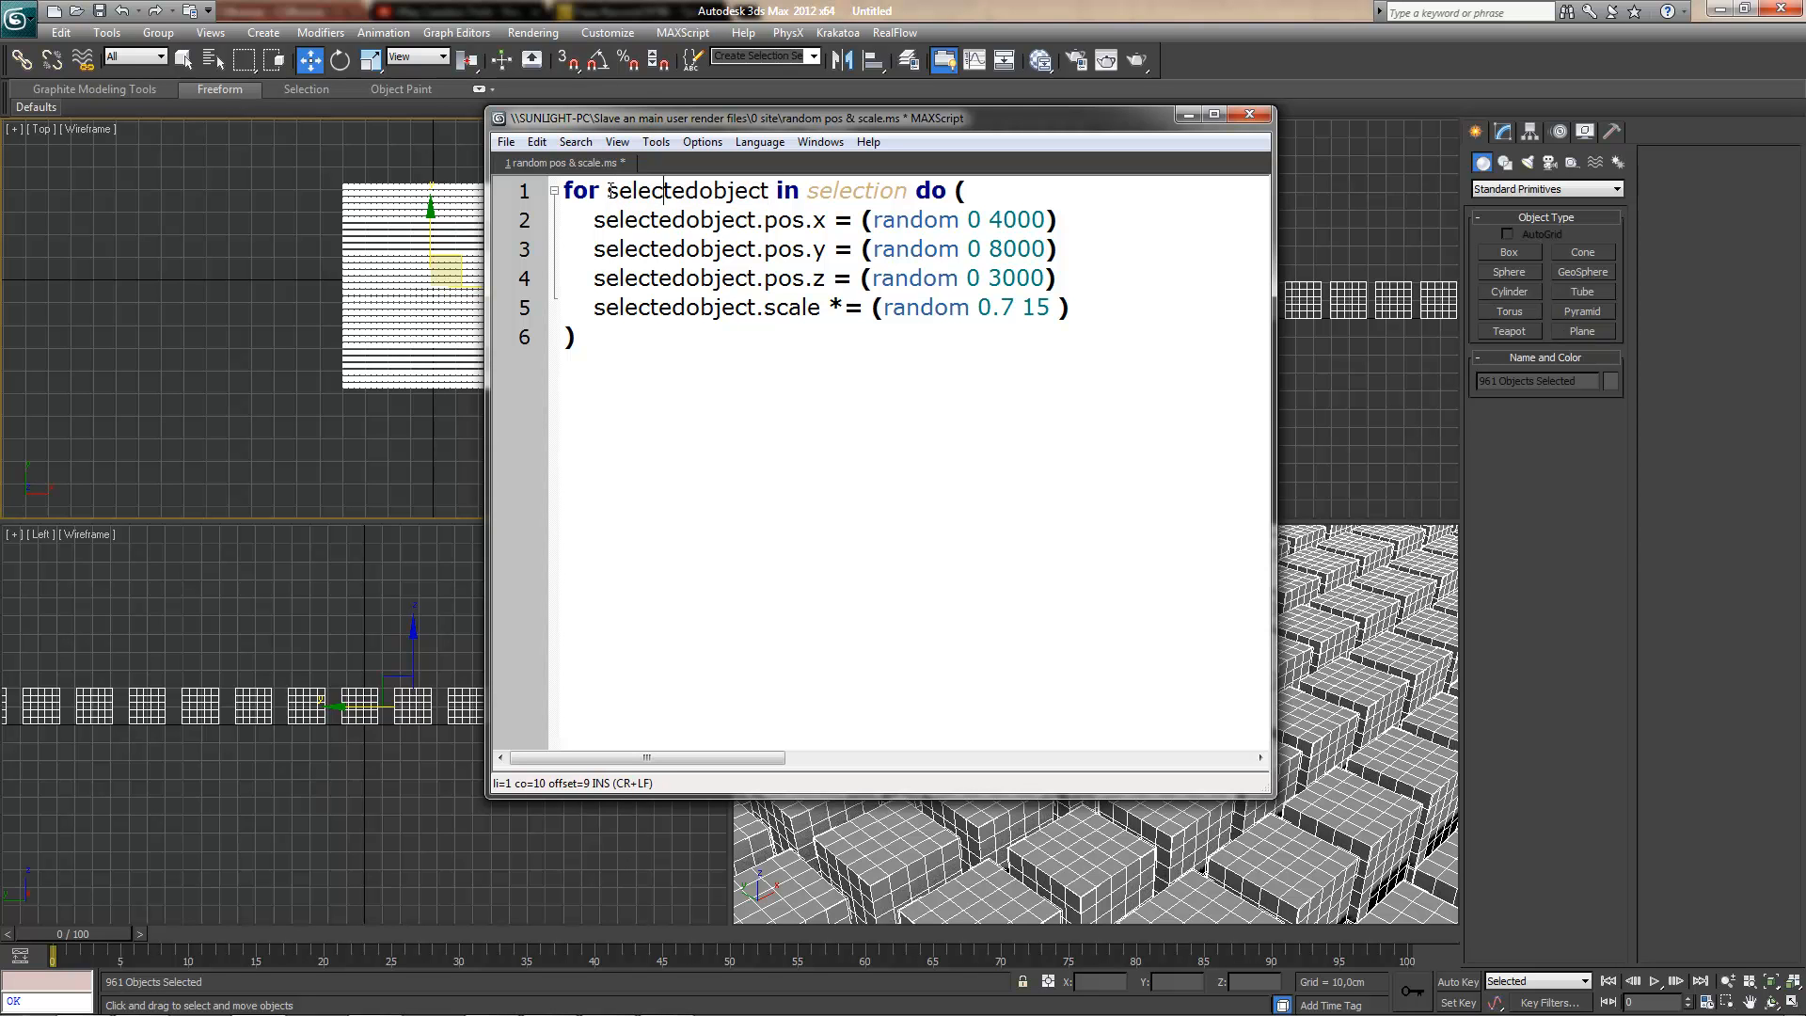
double_click(786, 193)
key("Left")
key("End")
left_click_drag(606, 191, 768, 191)
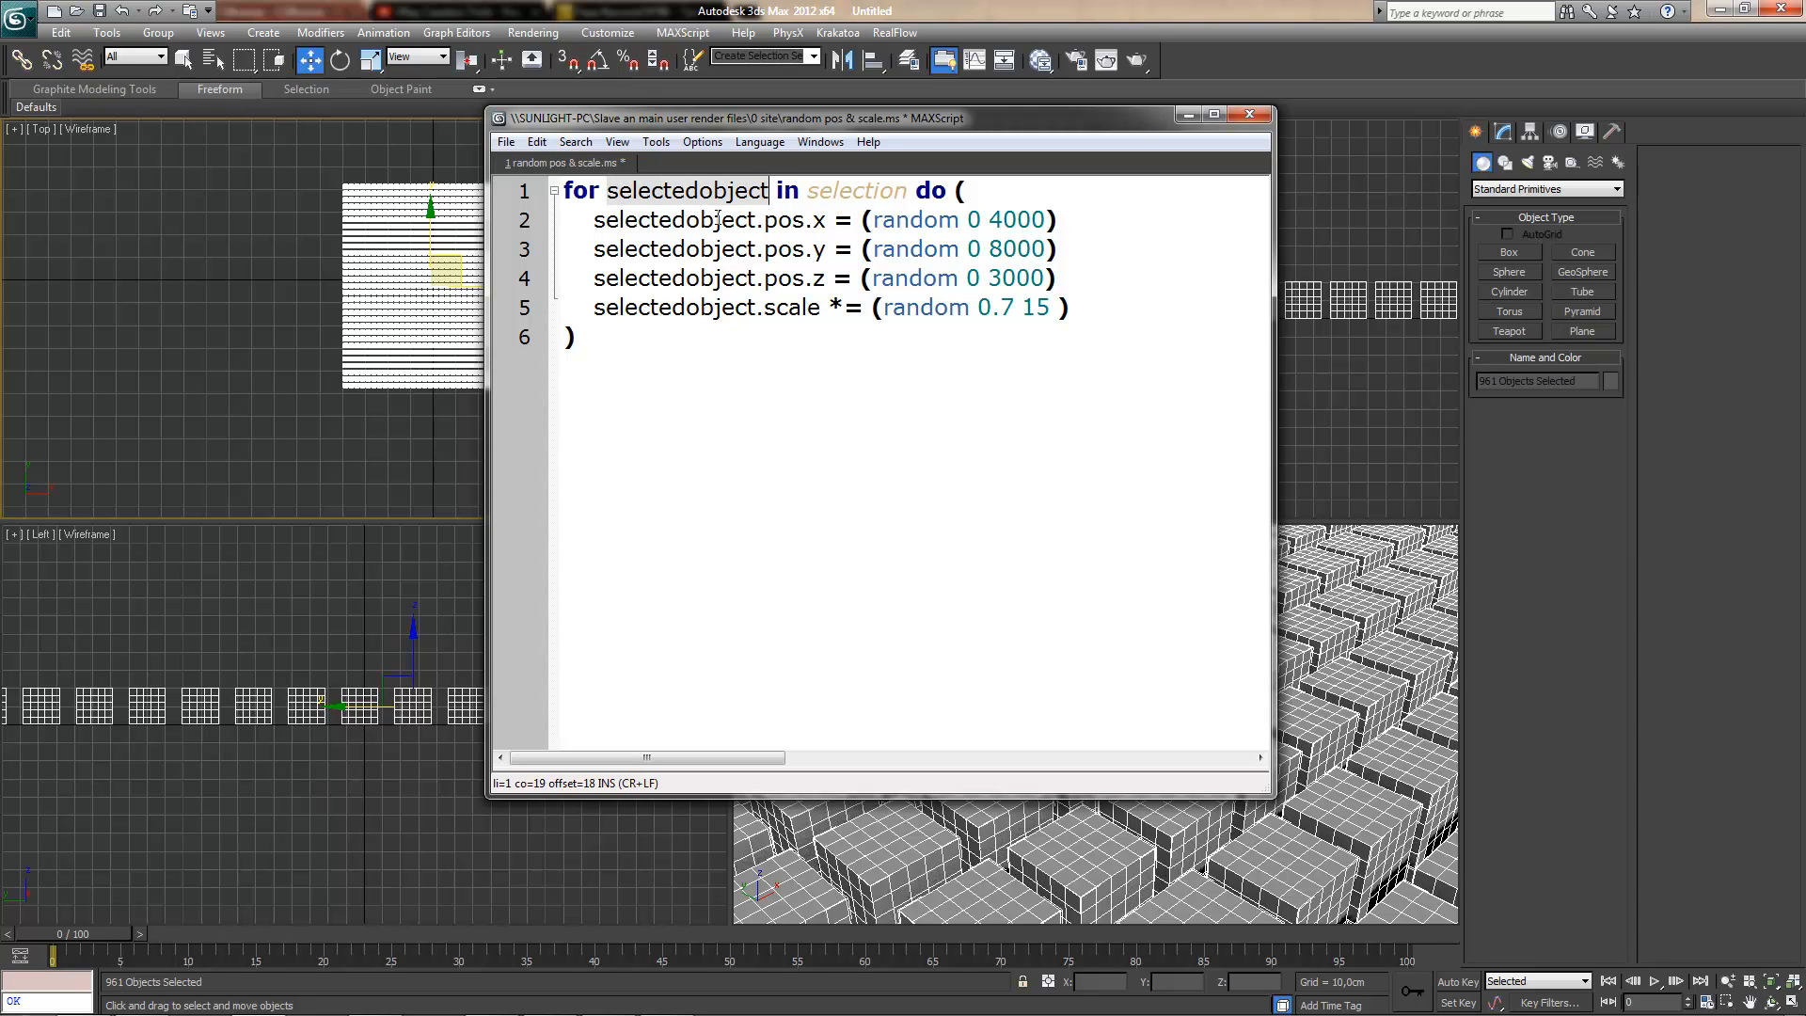
- Examine the script's X, Y and Z position lines, including the minimum and maximum of the random range
left_click_drag(593, 220, 757, 219)
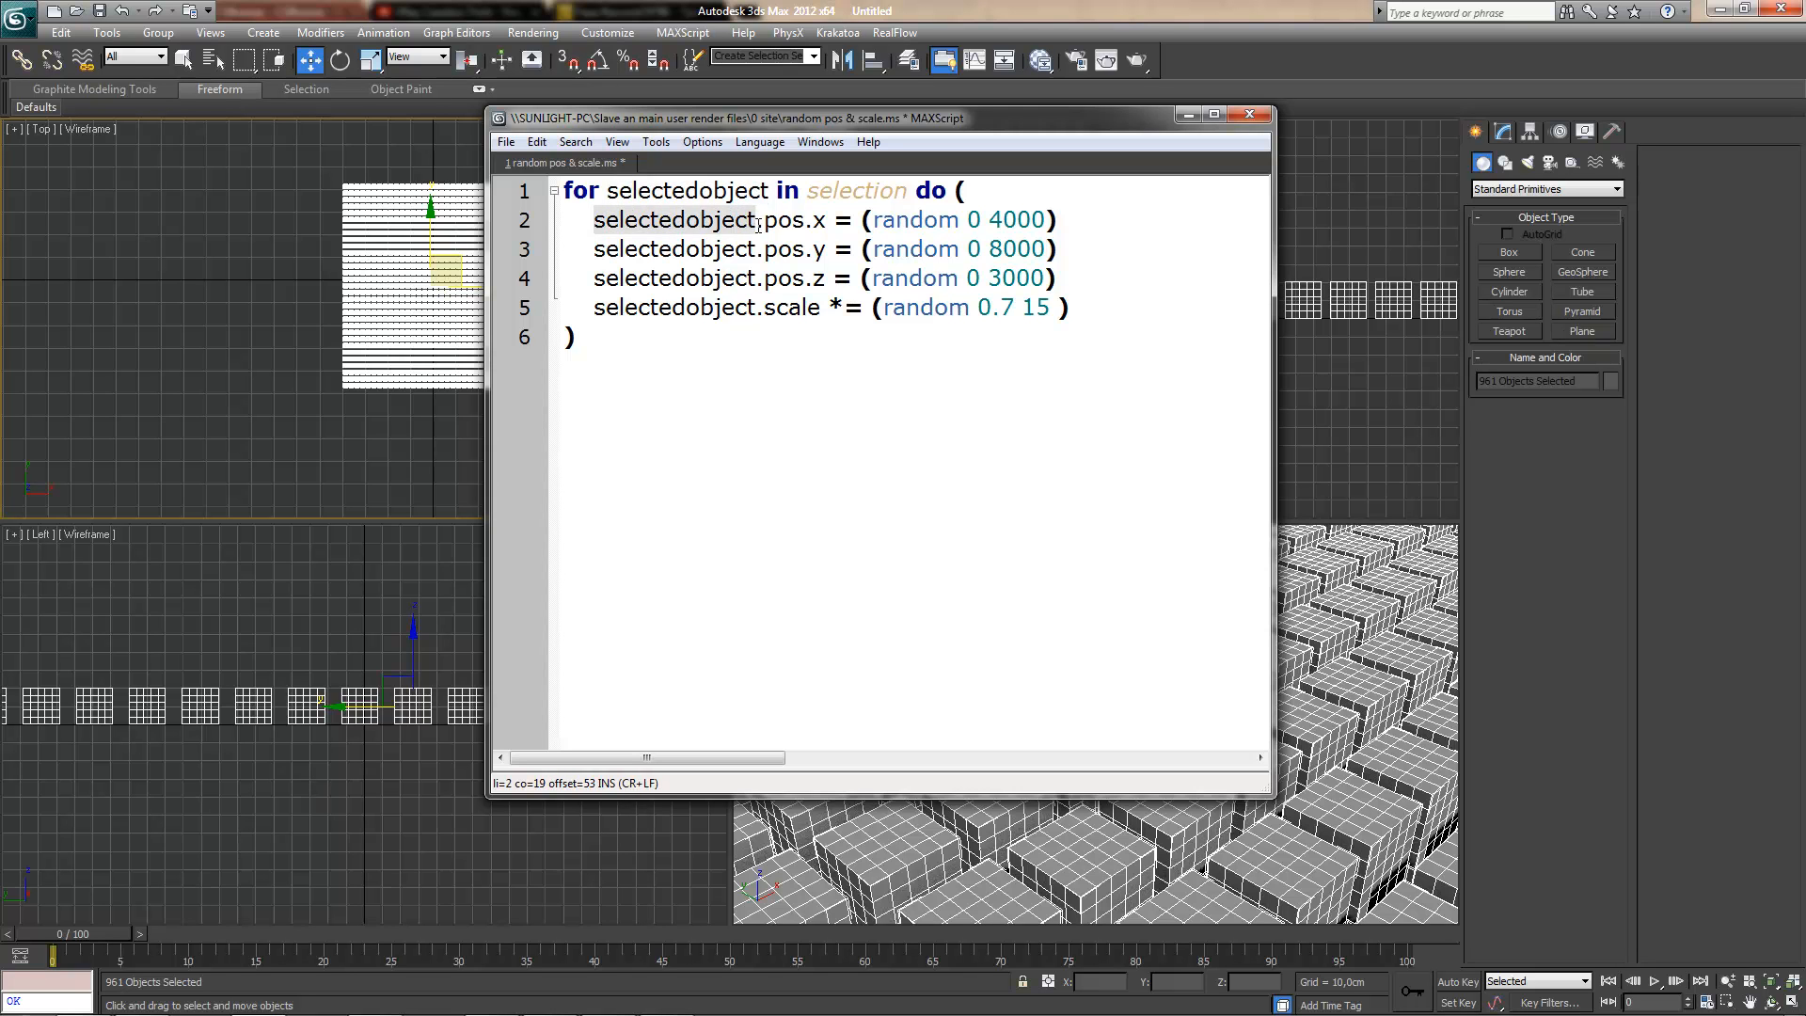
left_click(763, 220)
left_click(780, 223)
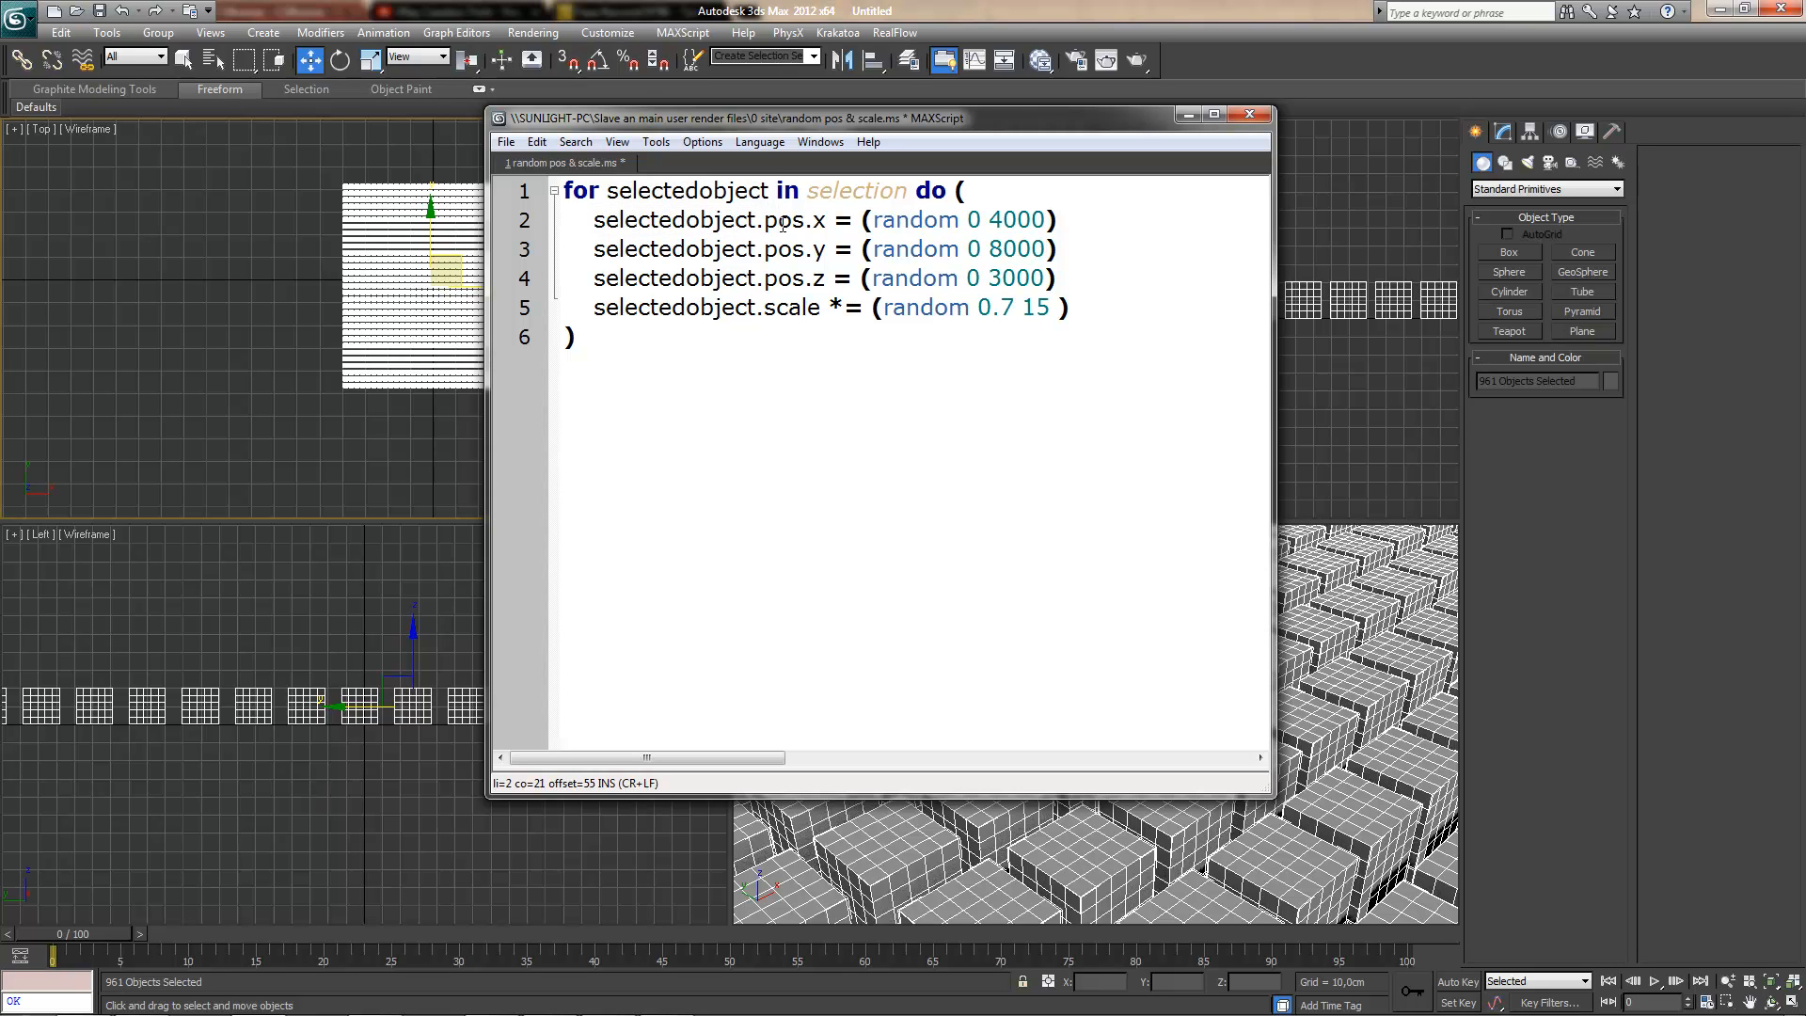
left_click_drag(763, 223, 825, 279)
left_click_drag(719, 222, 1046, 220)
left_click(873, 220)
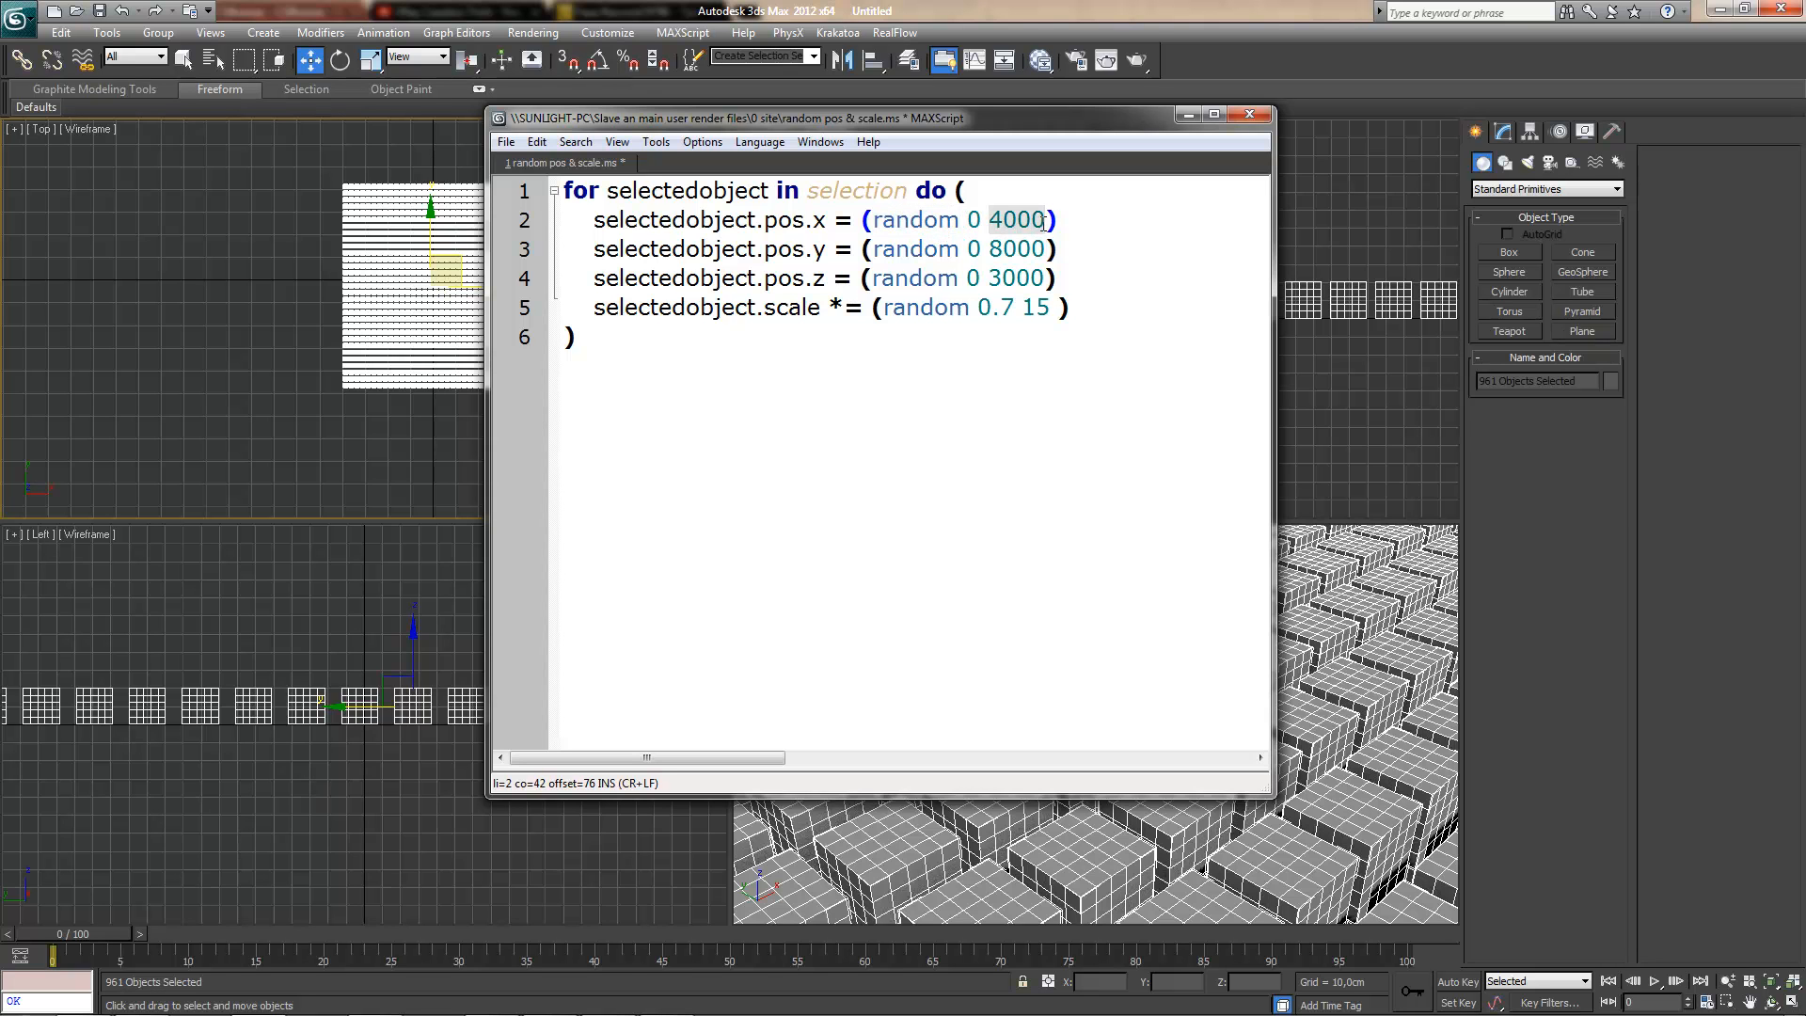
left_click(984, 220)
double_click(987, 220)
left_click(982, 220)
double_click(975, 220)
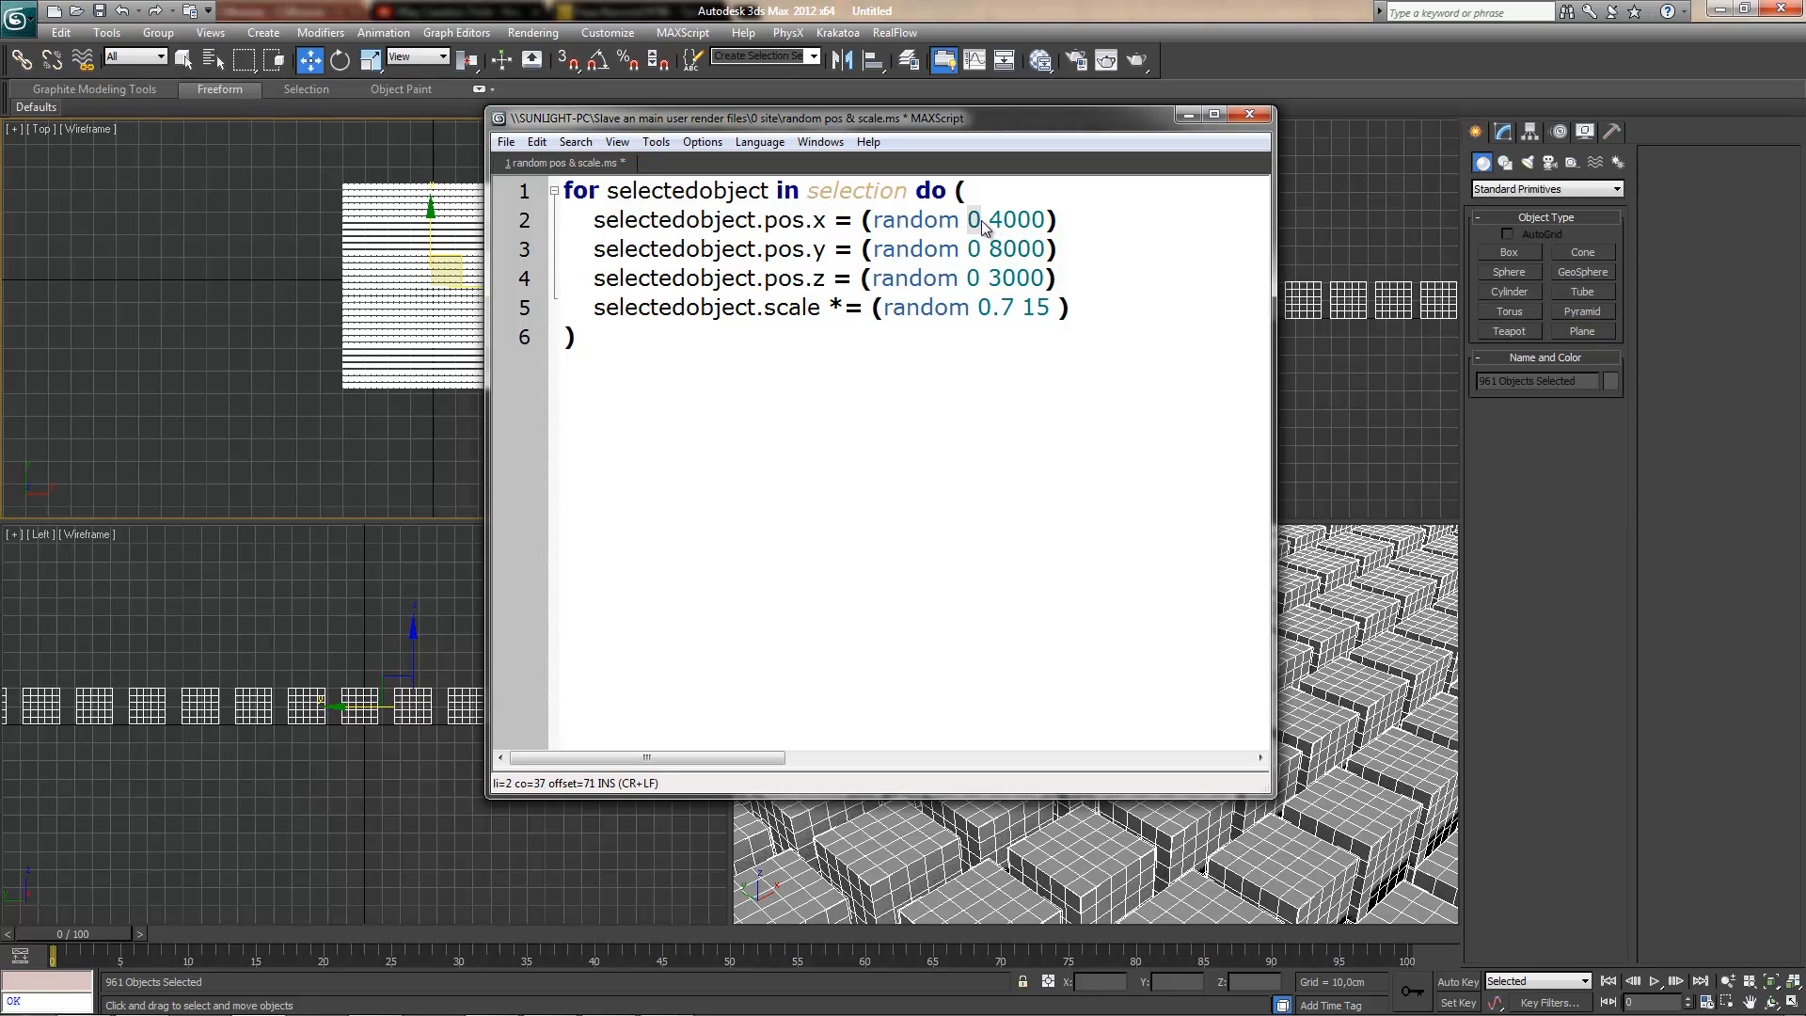
double_click(995, 220)
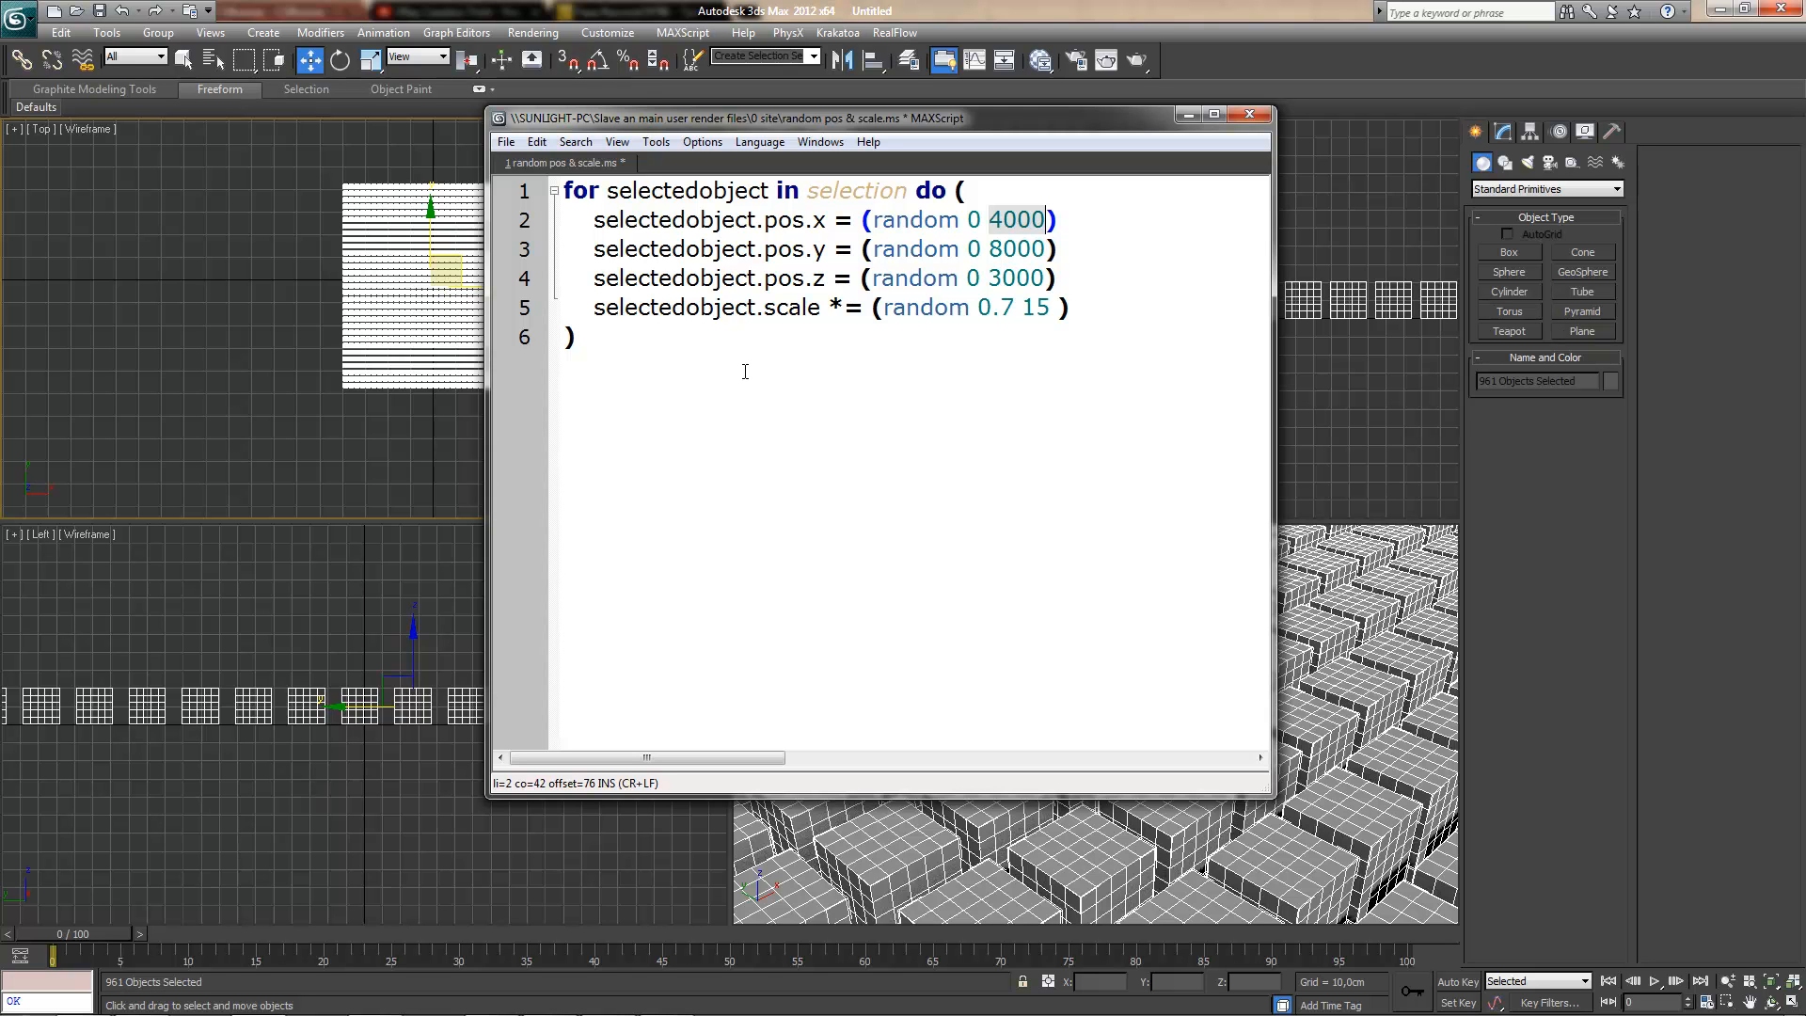
double_click(815, 220)
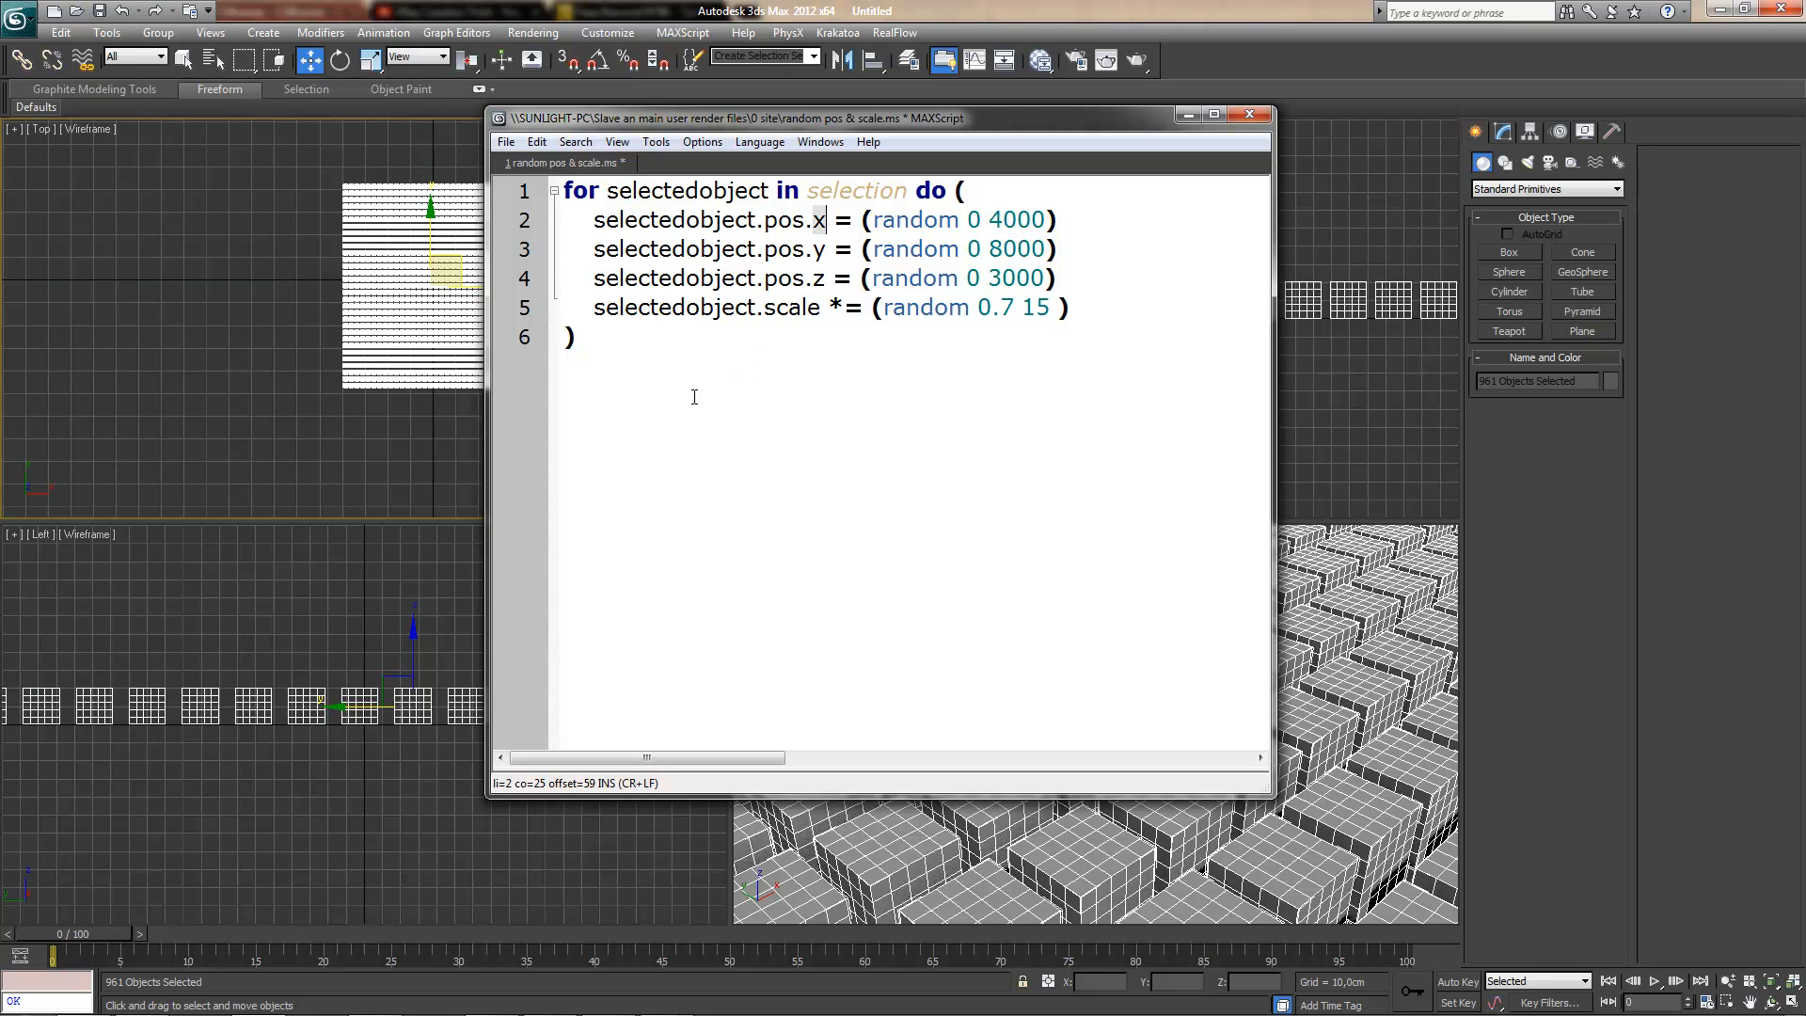
left_click_drag(600, 220, 1088, 275)
left_click(819, 220)
double_click(818, 250)
double_click(818, 279)
- Change the upper limit of the random Y position to 4000, try to evaluate the script, and close the MAXScript Listener
left_click_drag(991, 250, 1046, 250)
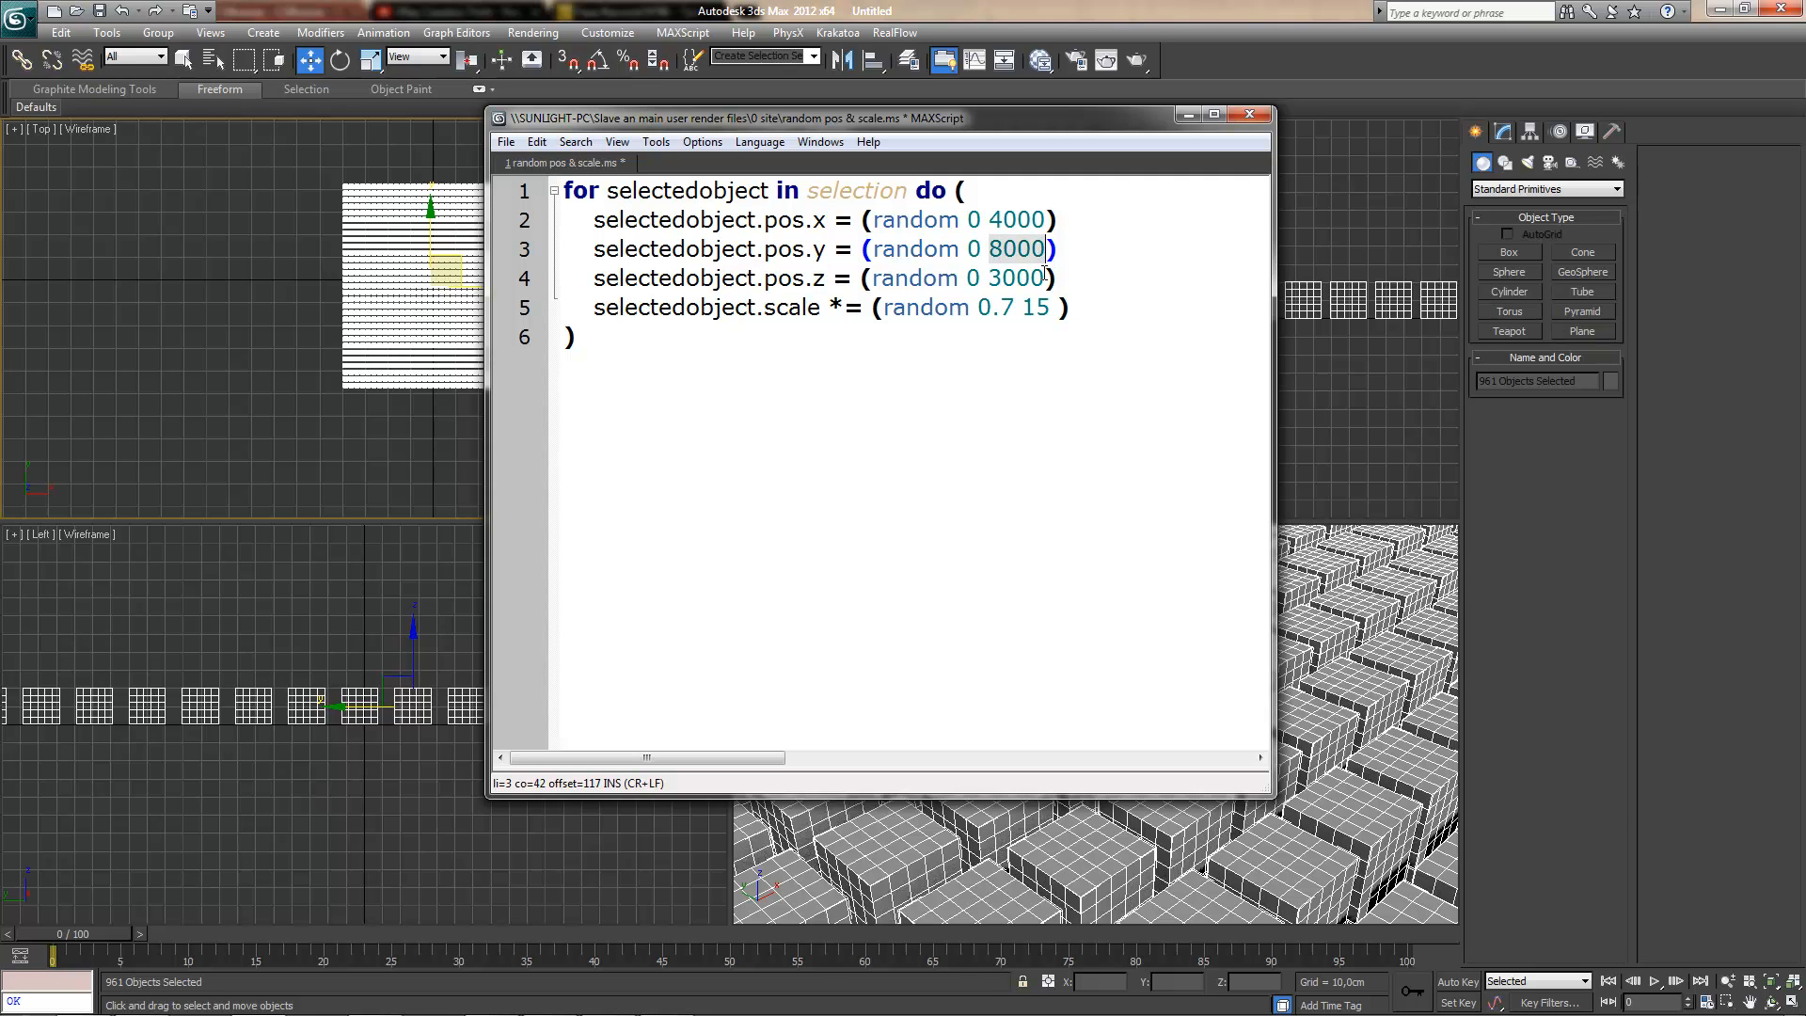
type("4000")
key("ctrl+e")
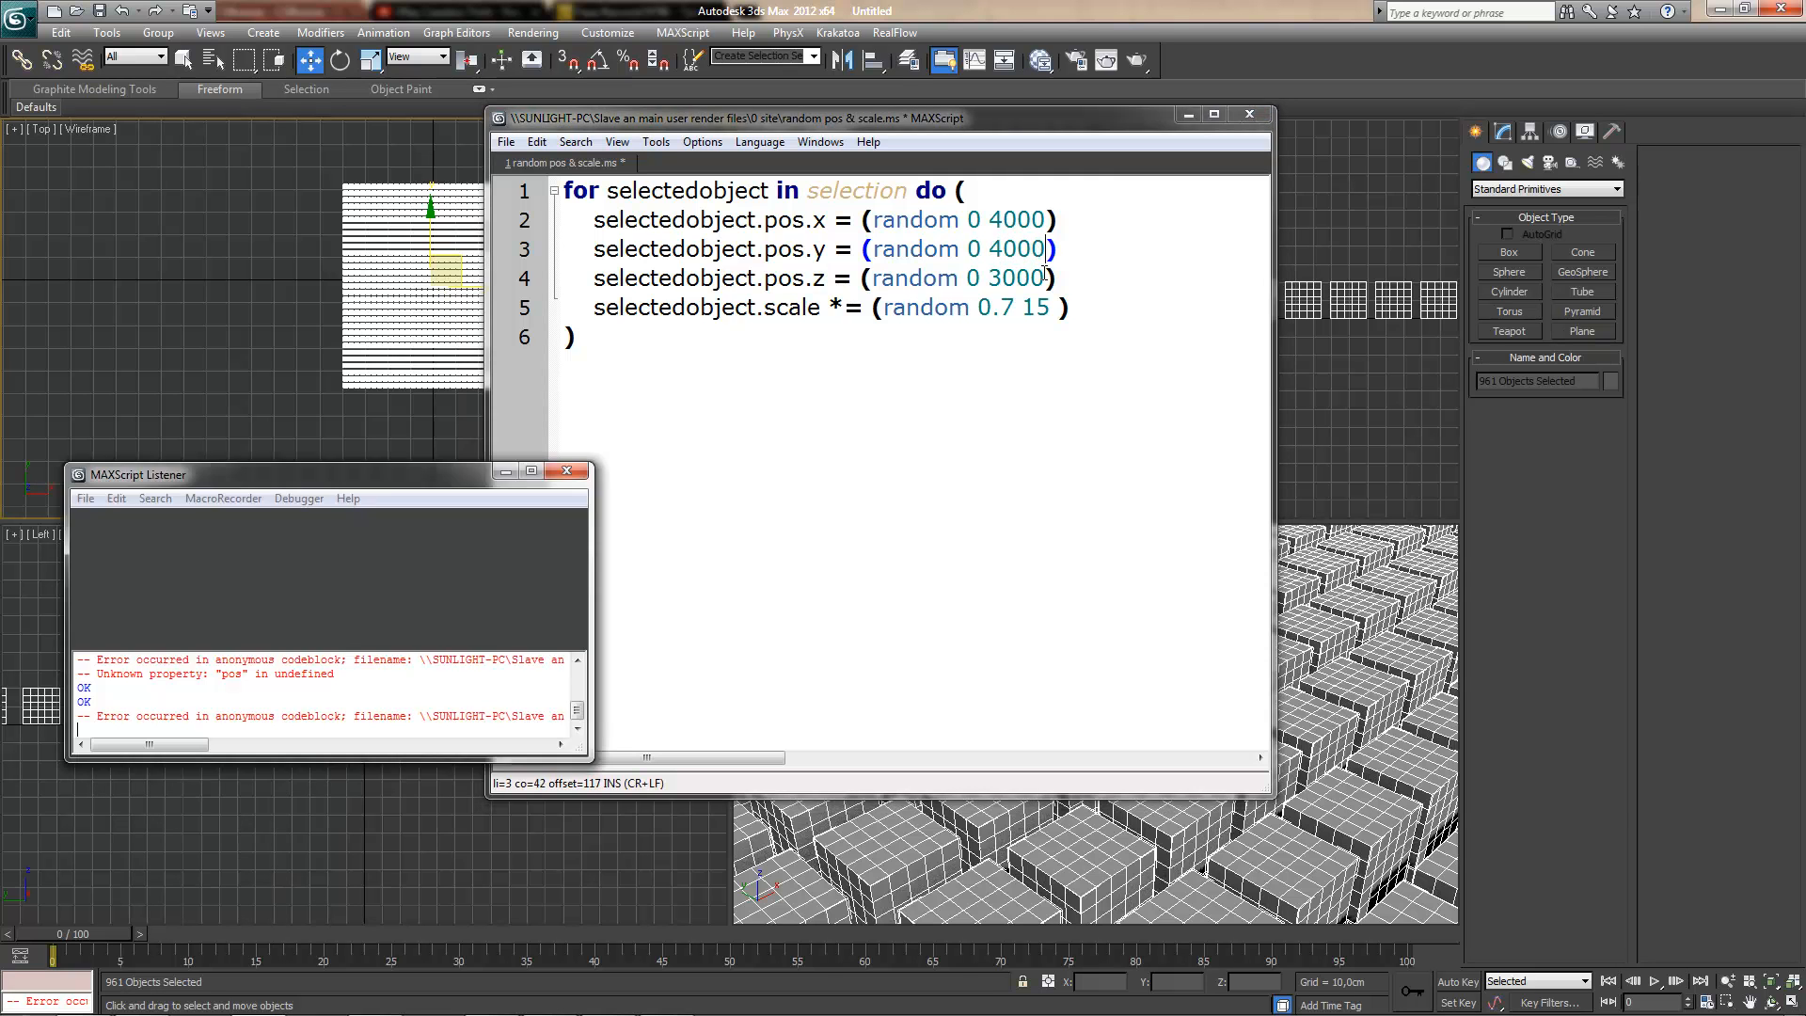
left_click_drag(432, 464, 432, 472)
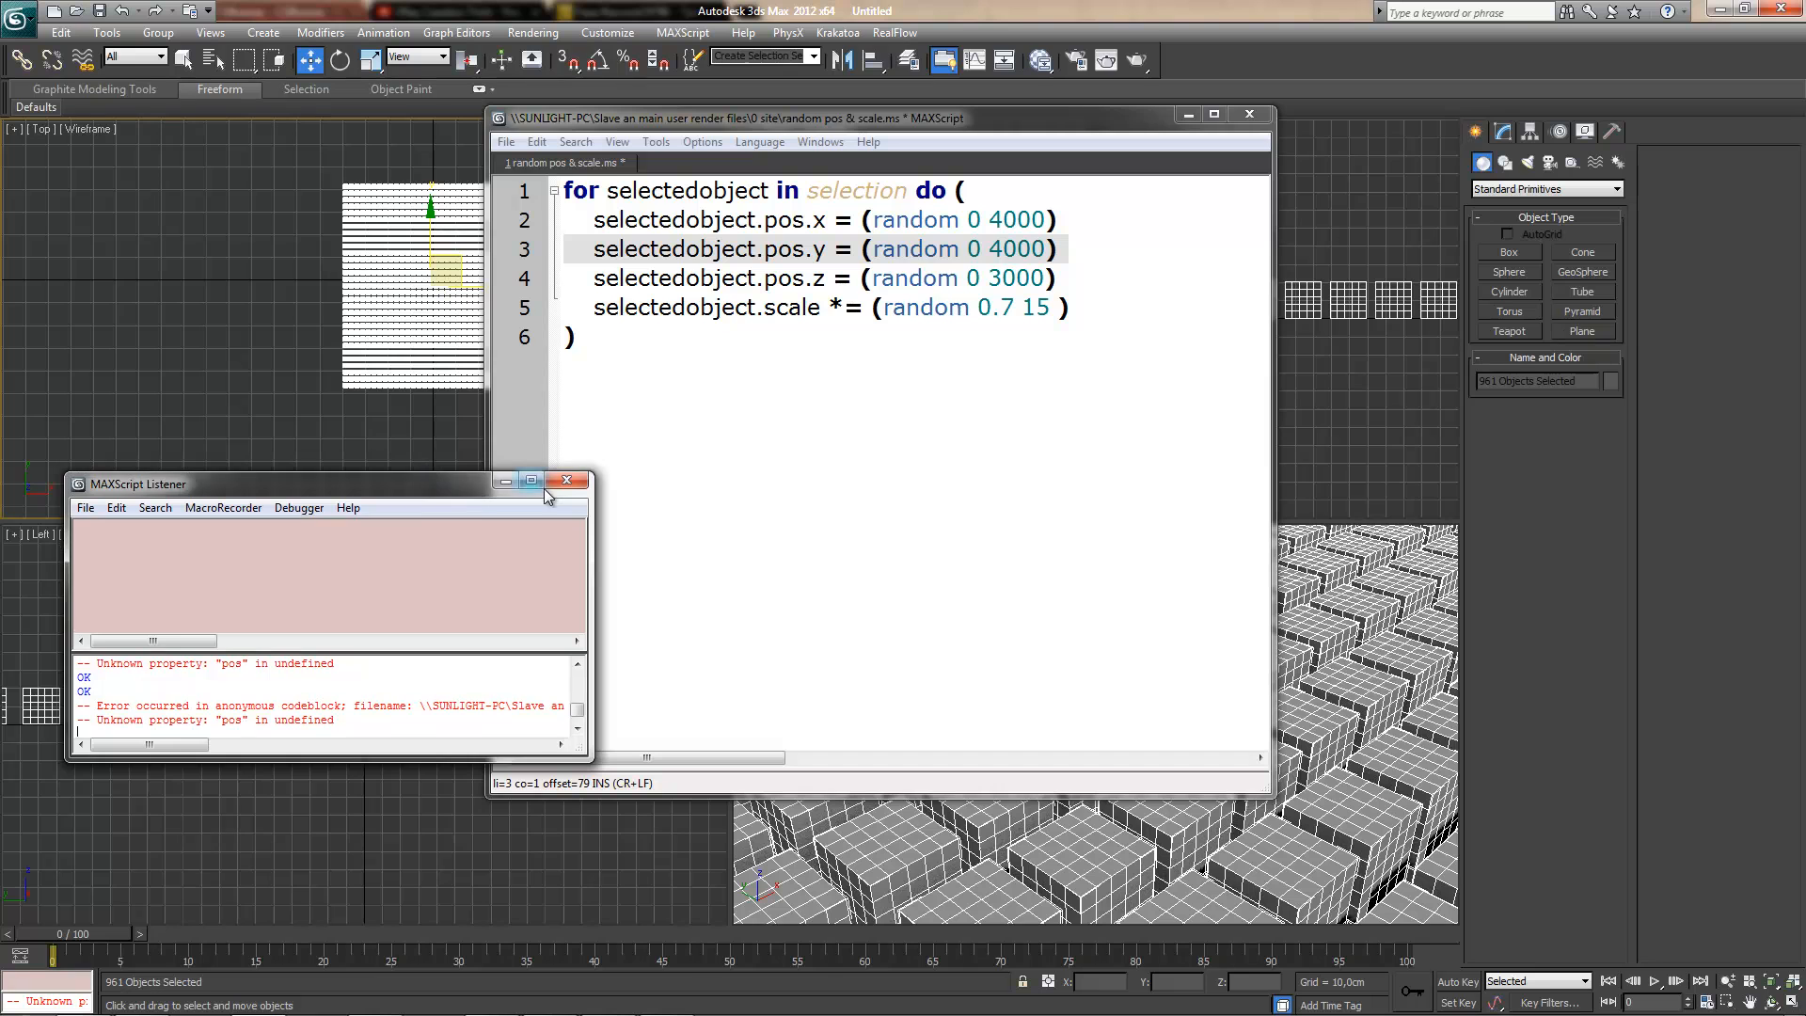
left_click(577, 477)
- Examine the script's scale line and its "*=" operator in comparison with the position lines
left_click_drag(603, 314, 1068, 313)
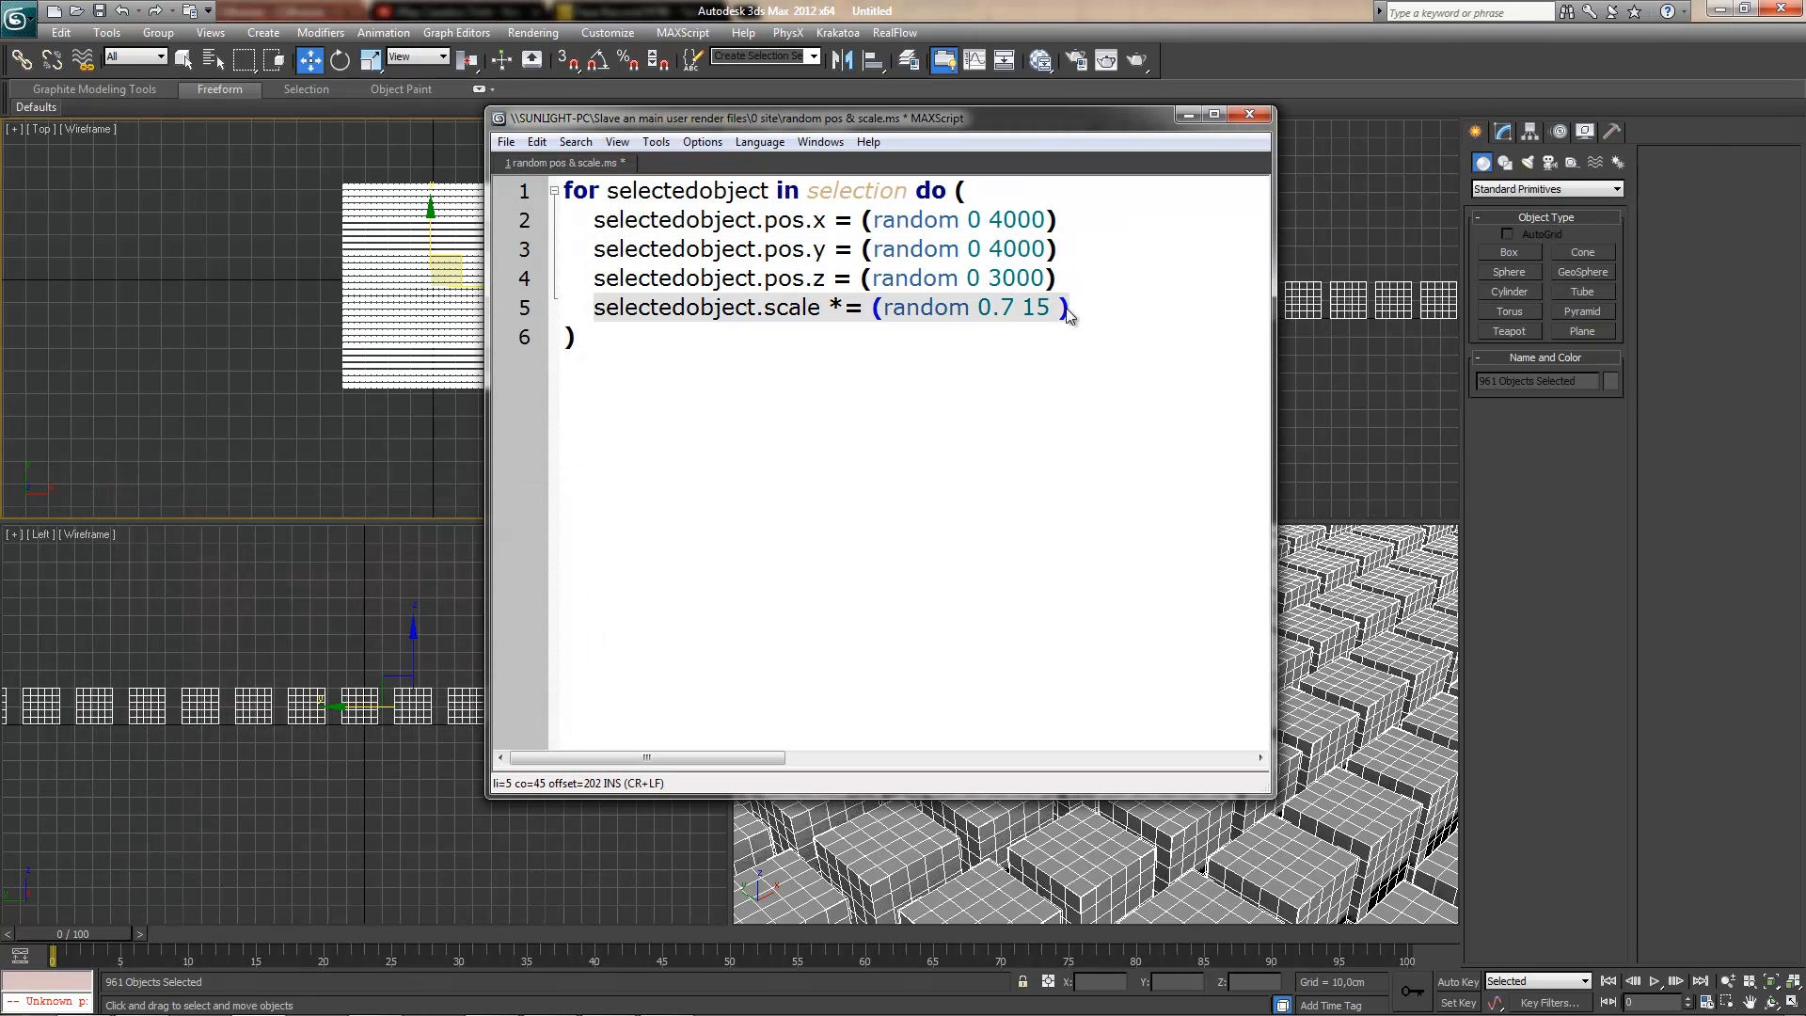
left_click(791, 287)
left_click_drag(765, 281, 820, 220)
left_click(824, 316)
left_click(816, 273)
left_click(836, 310)
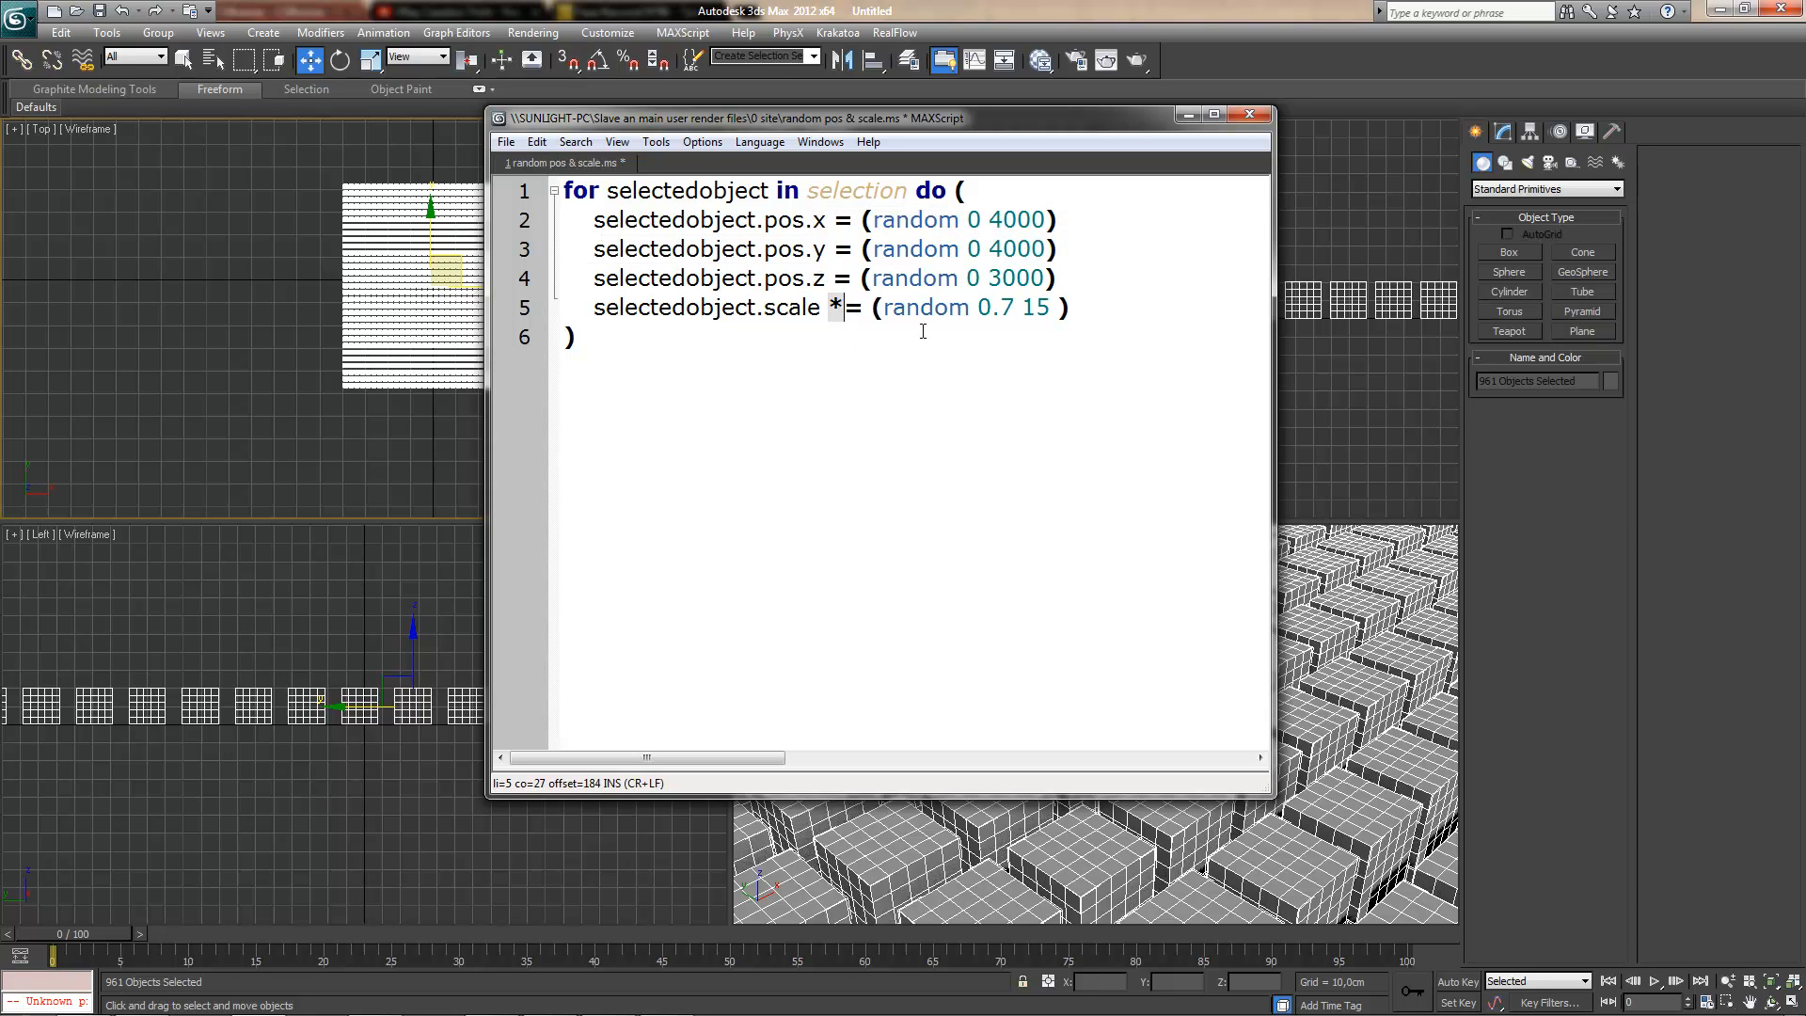
- Examine the scale line's random function with its minimum of 0.7 and maximum of 15
left_click(852, 311)
left_click_drag(888, 311, 969, 320)
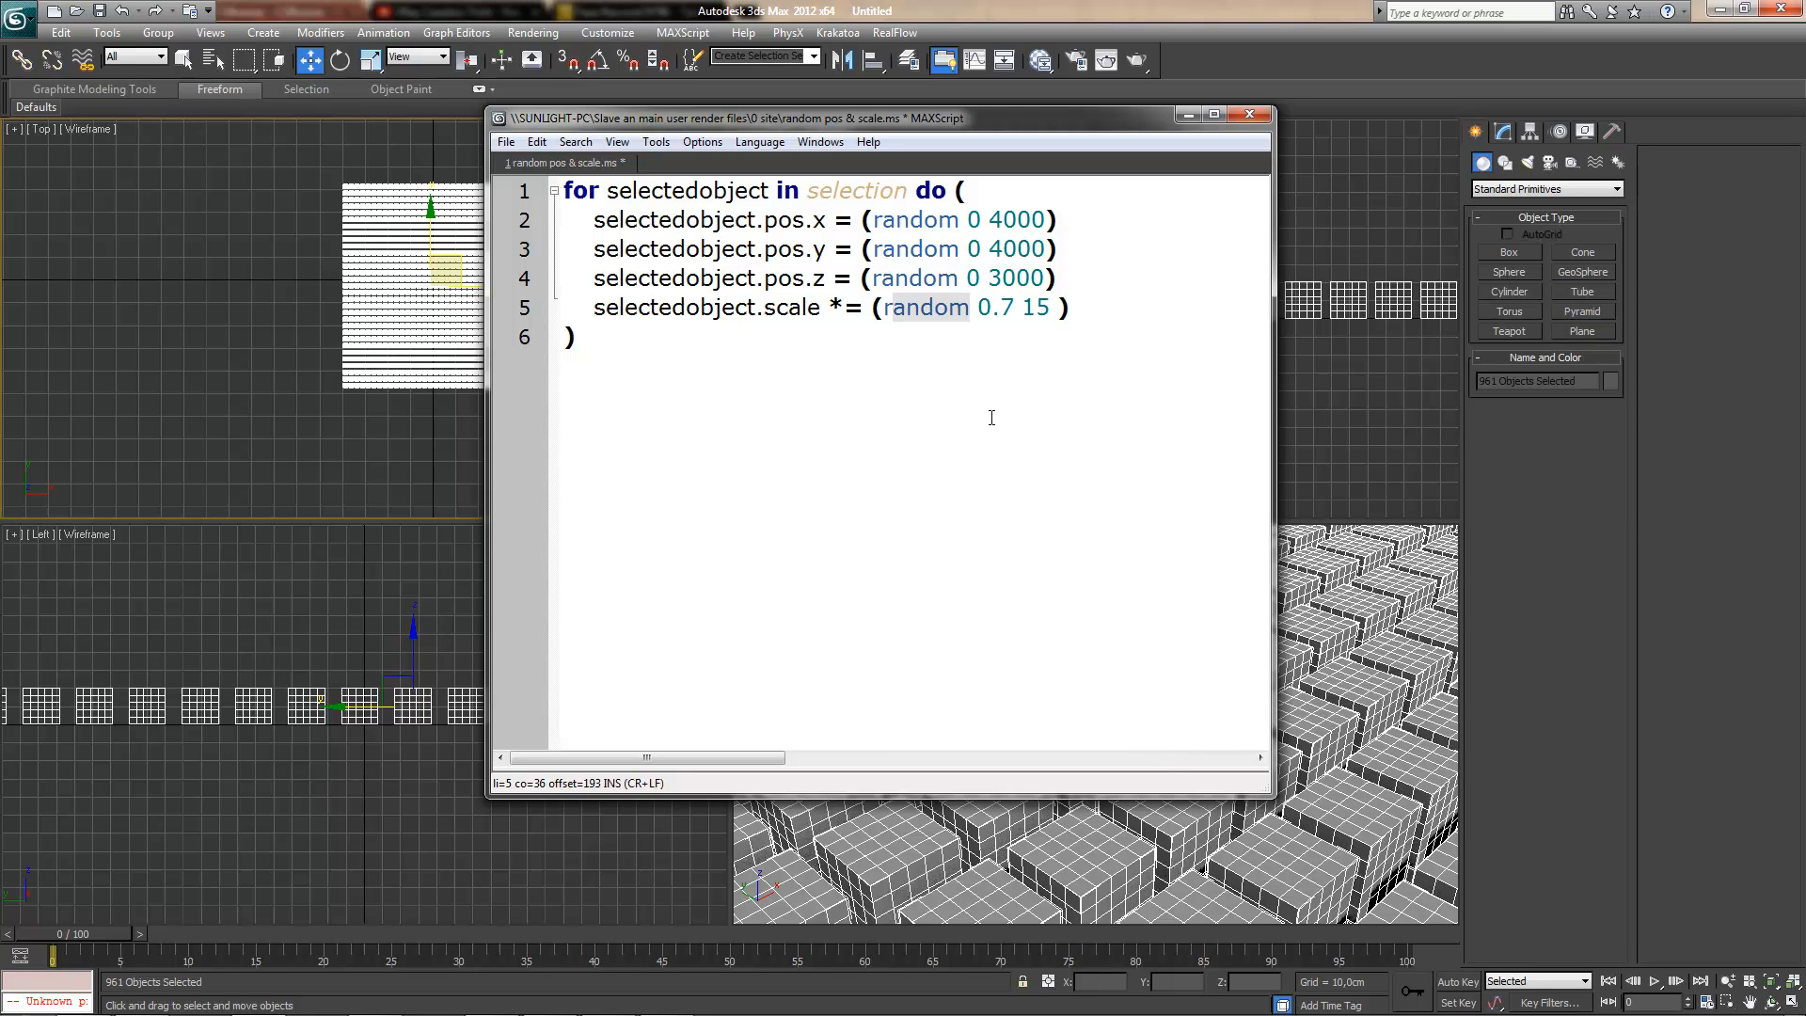
left_click_drag(978, 306, 1015, 306)
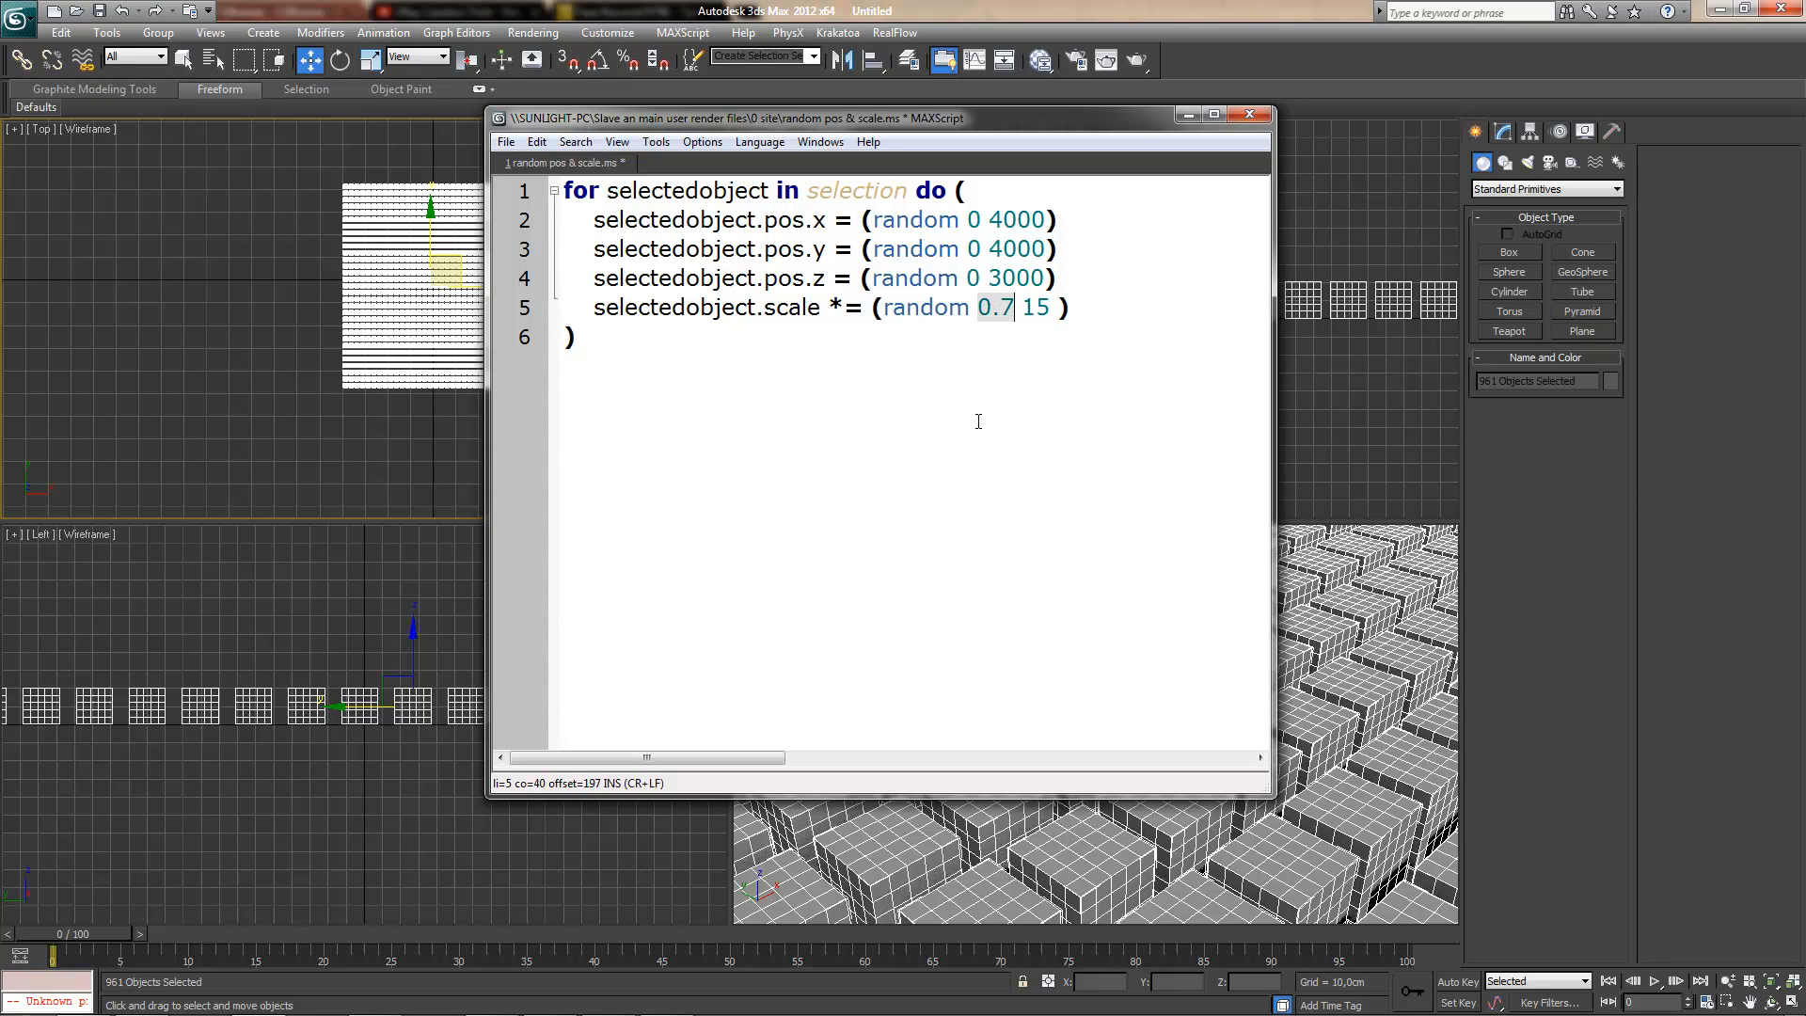
left_click(1024, 313)
double_click(1031, 310)
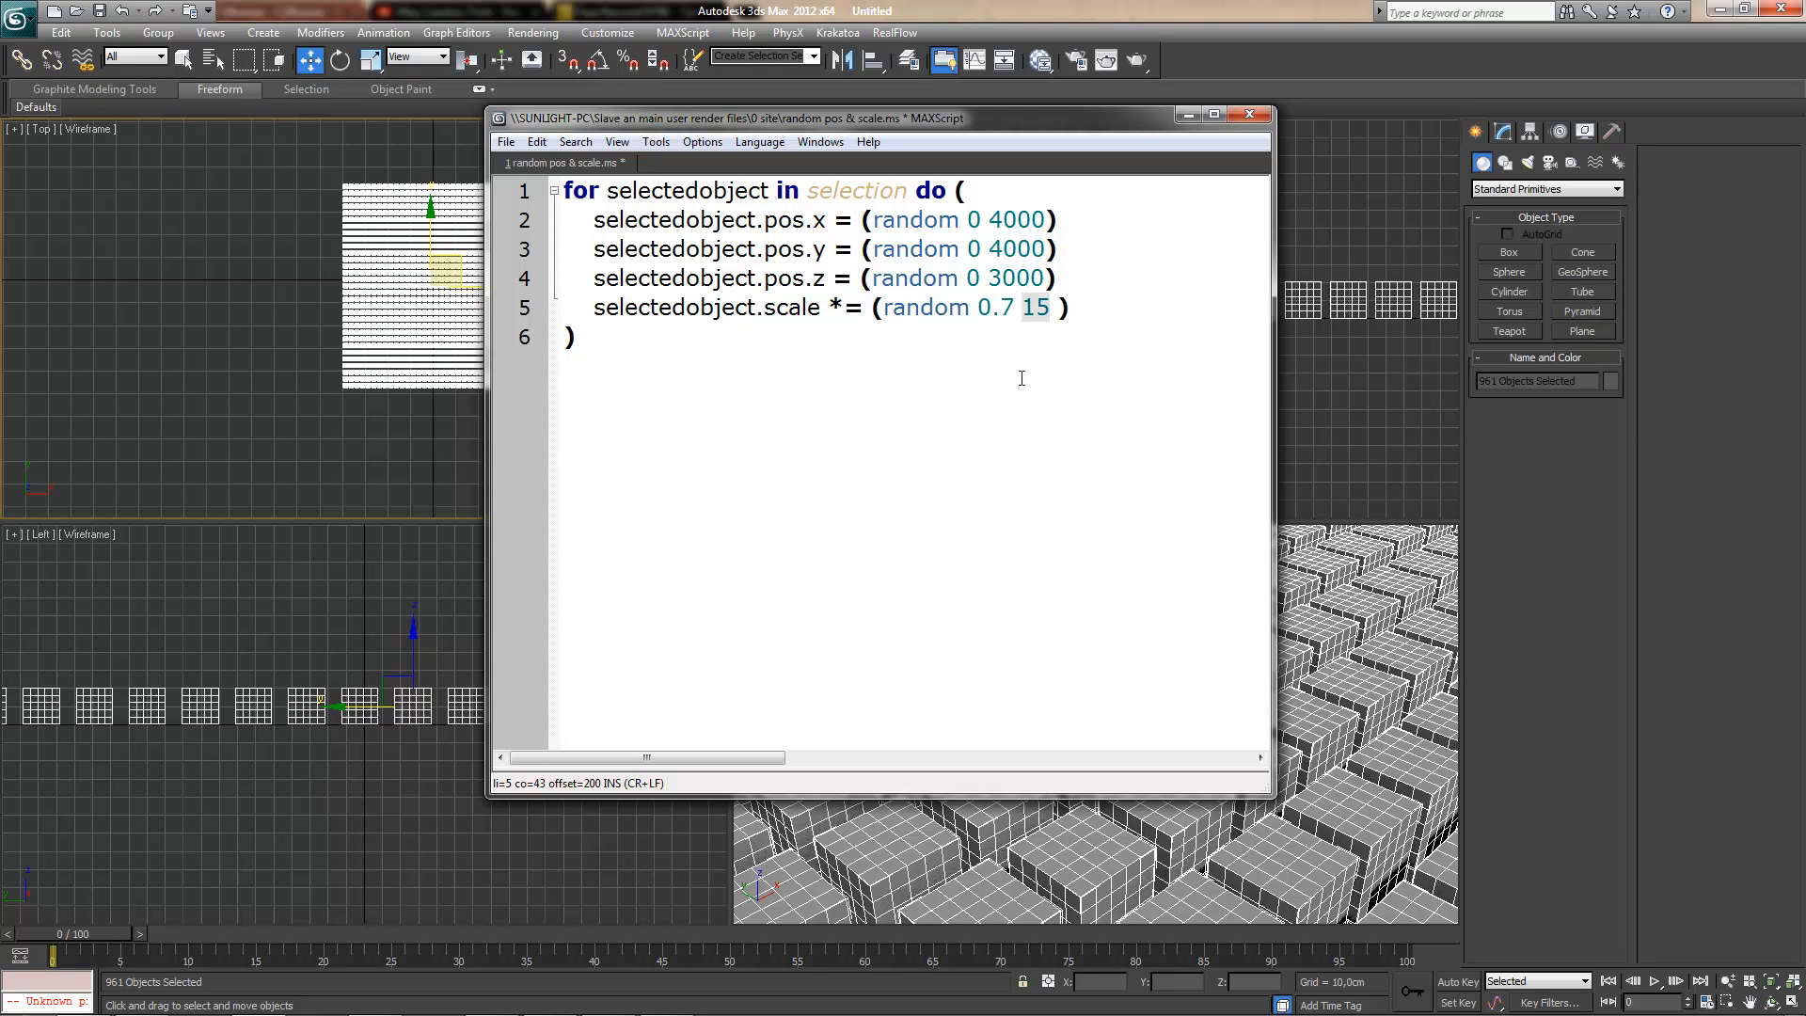
left_click(1050, 337)
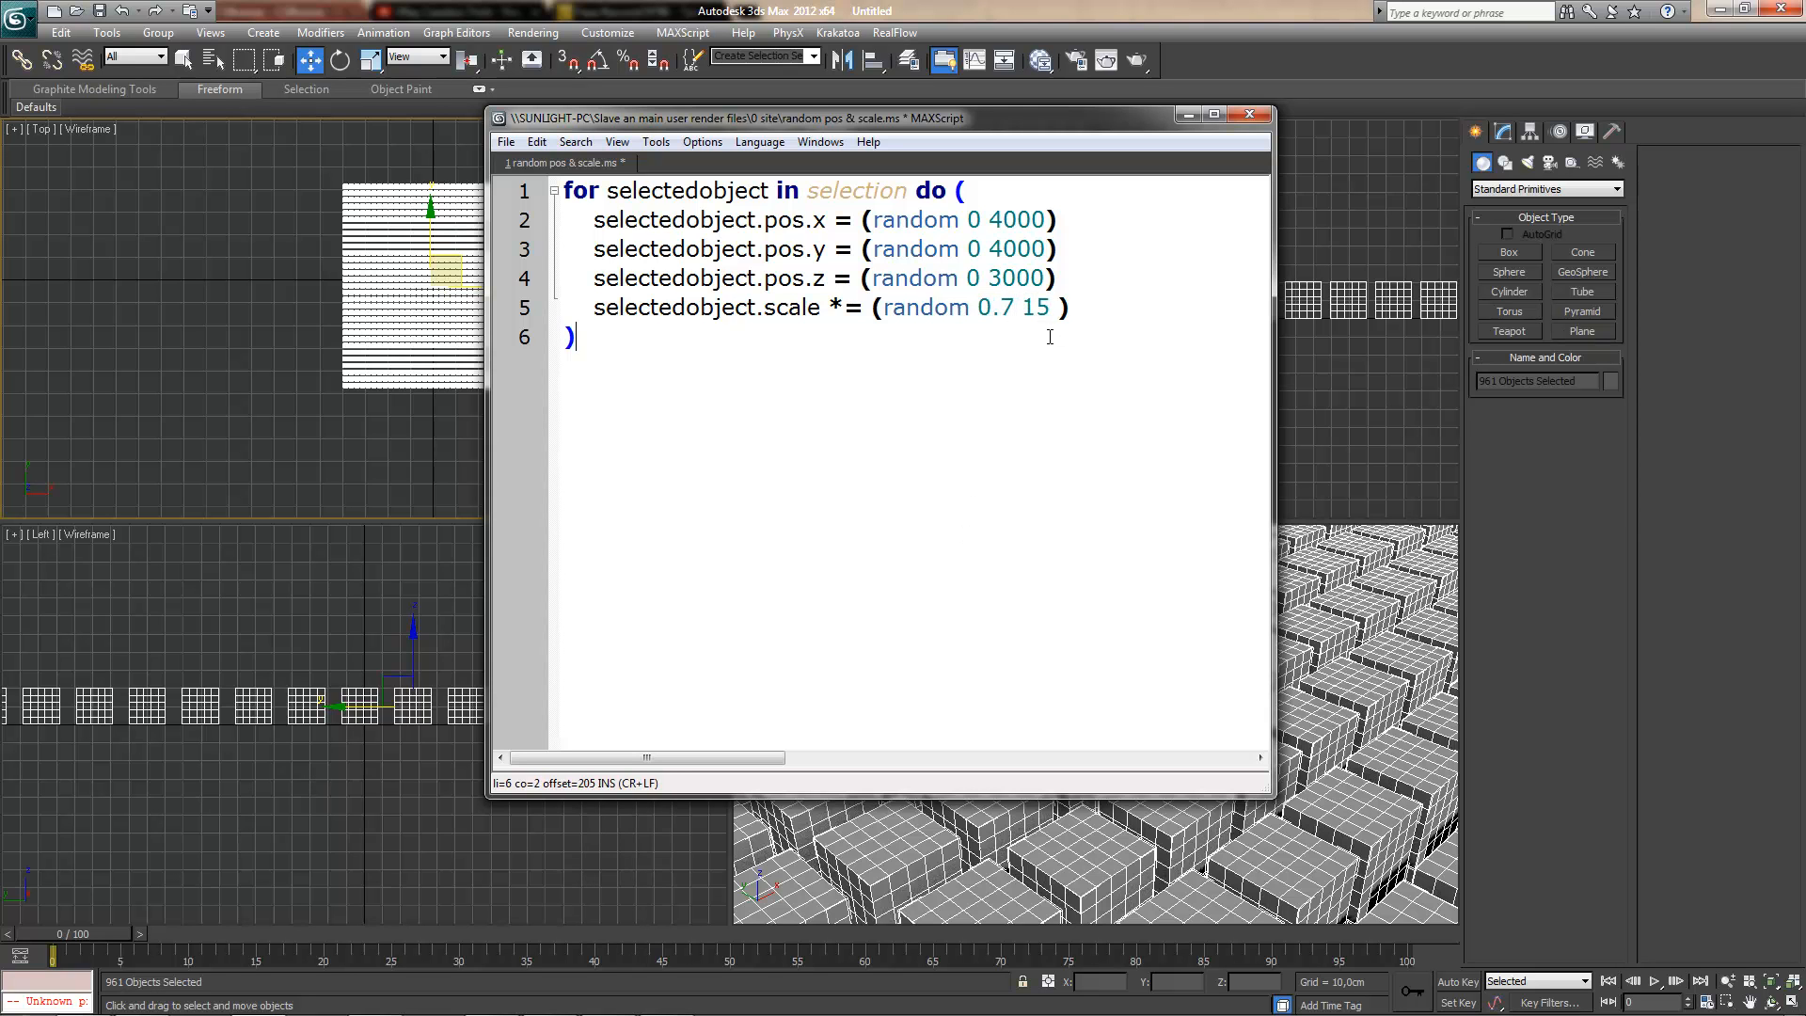
double_click(1031, 309)
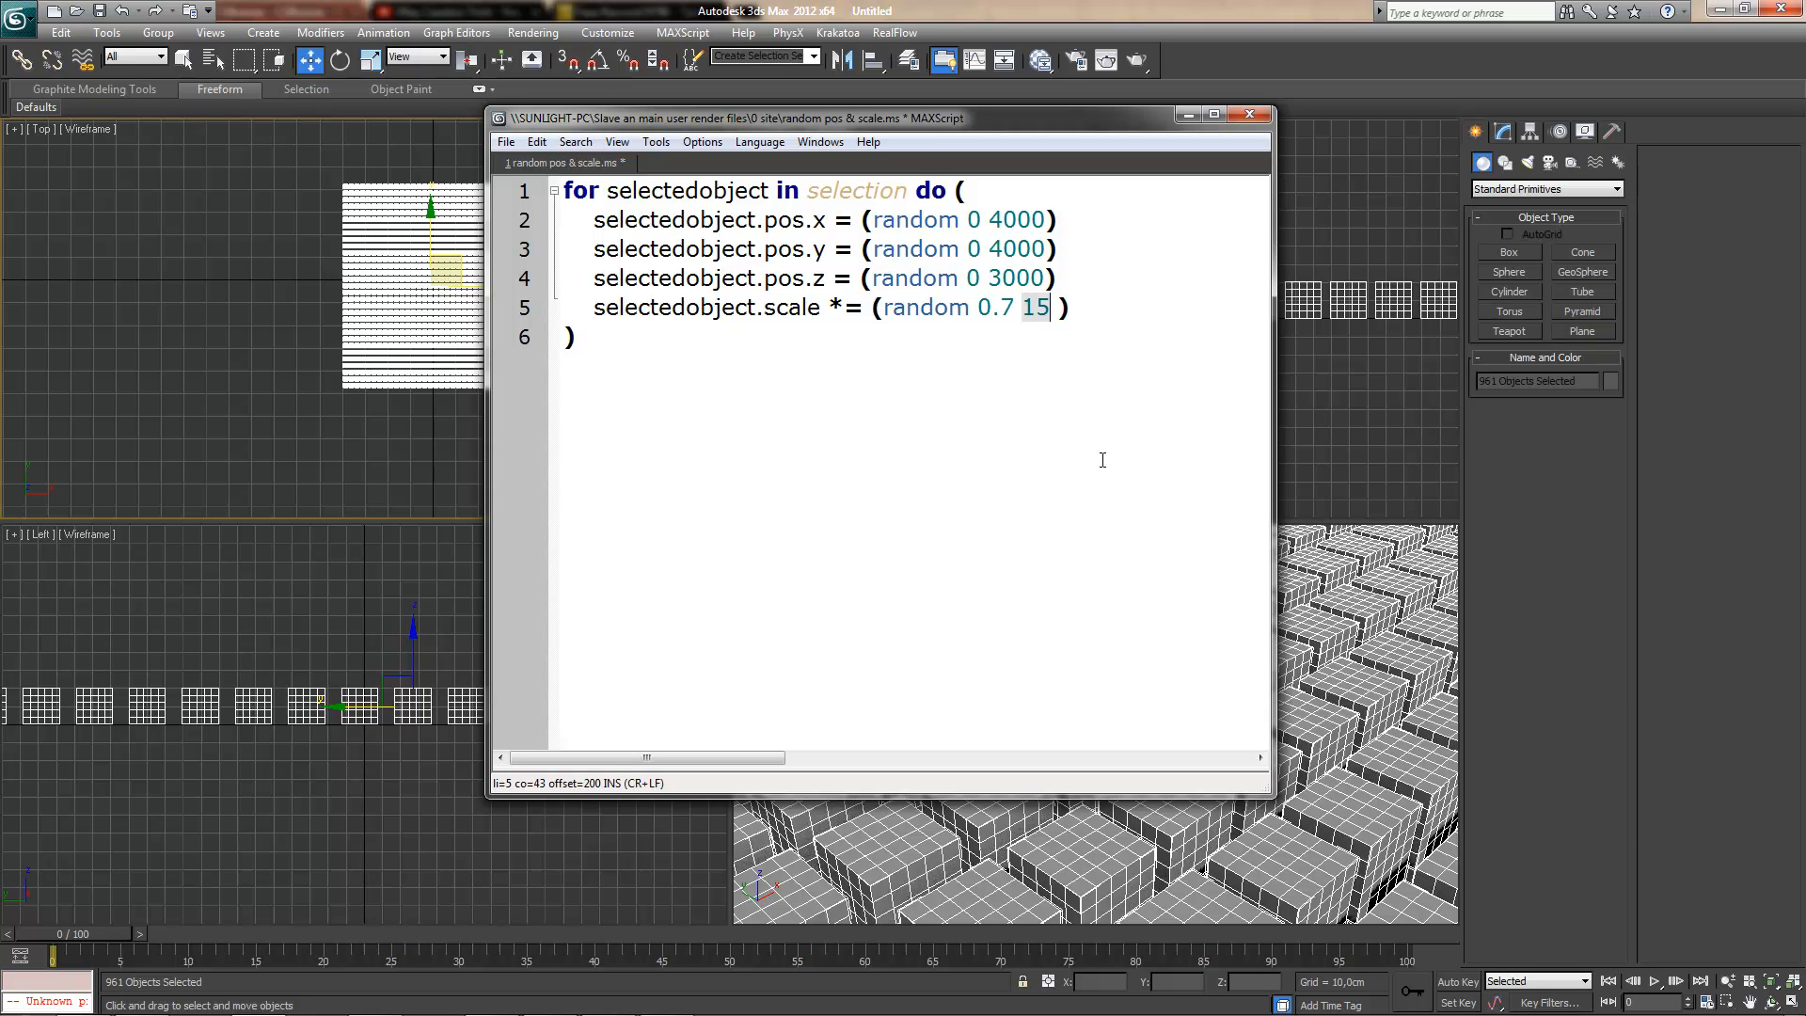
- Run the whole script on the selected boxes to randomize their position and scale, and close the script editor
left_click_drag(679, 122, 224, 121)
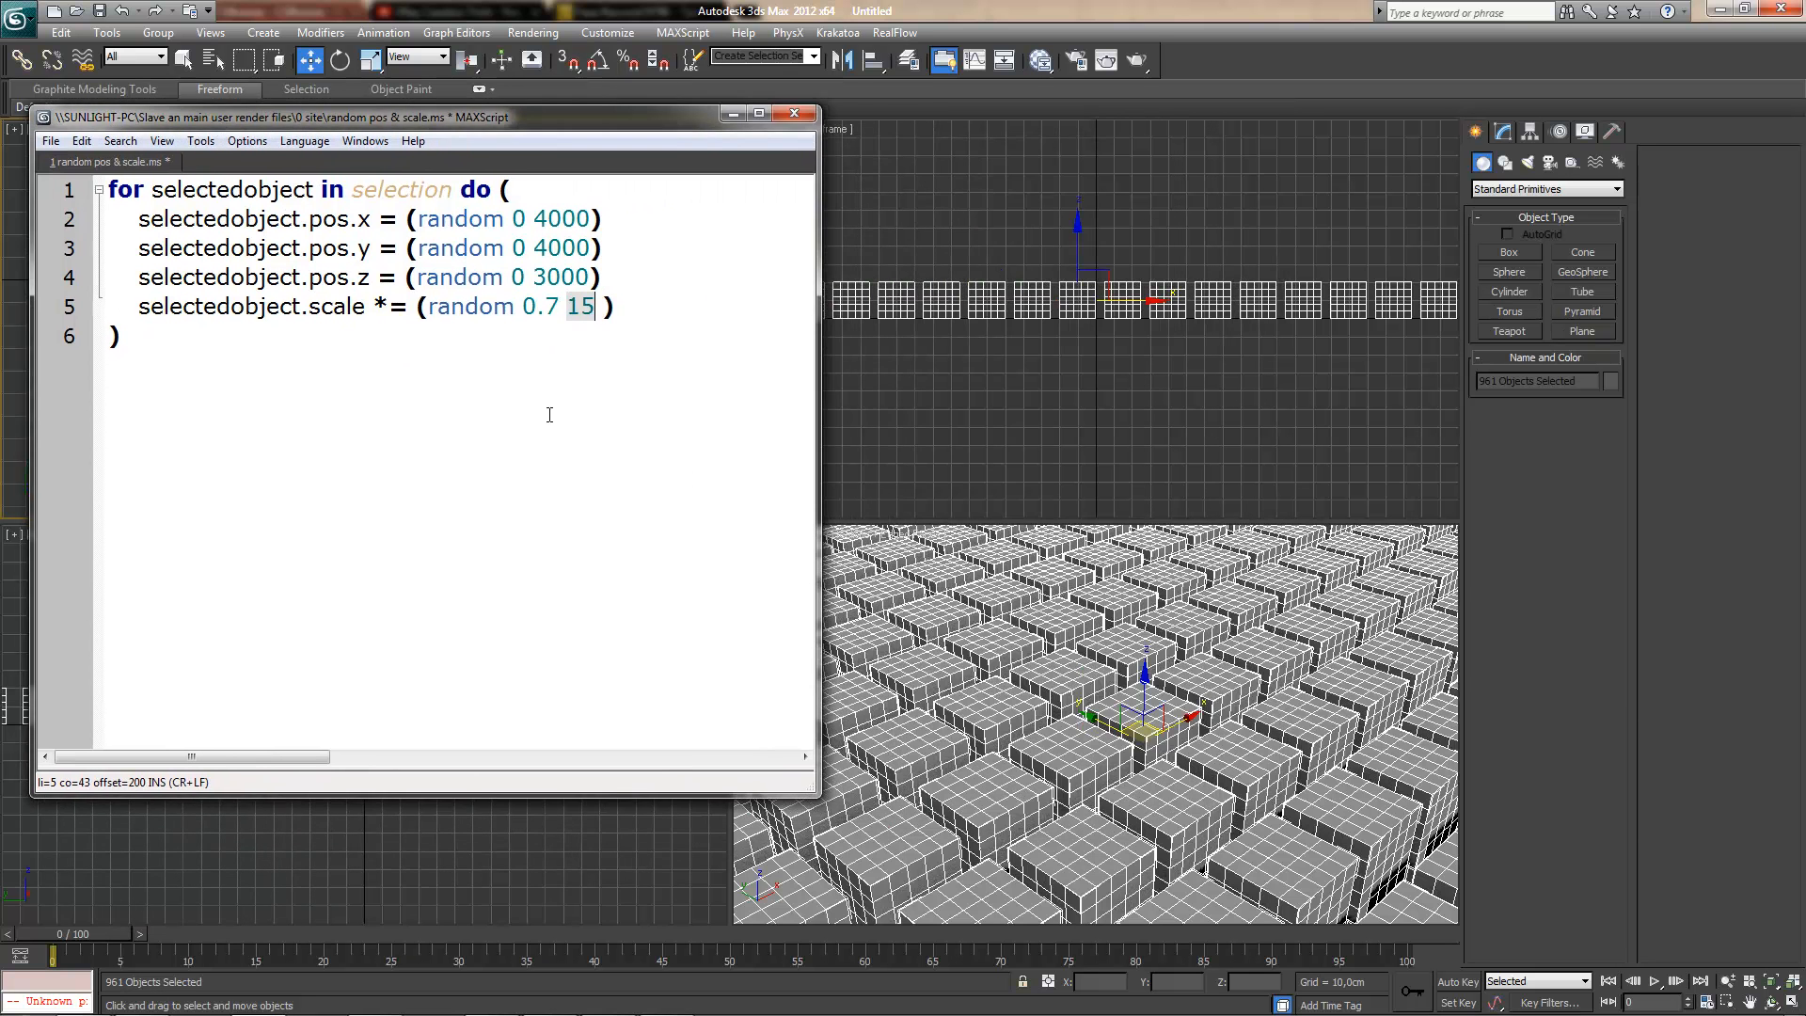
scroll(1016, 659, "down", 5)
scroll(1016, 659, "down", 3)
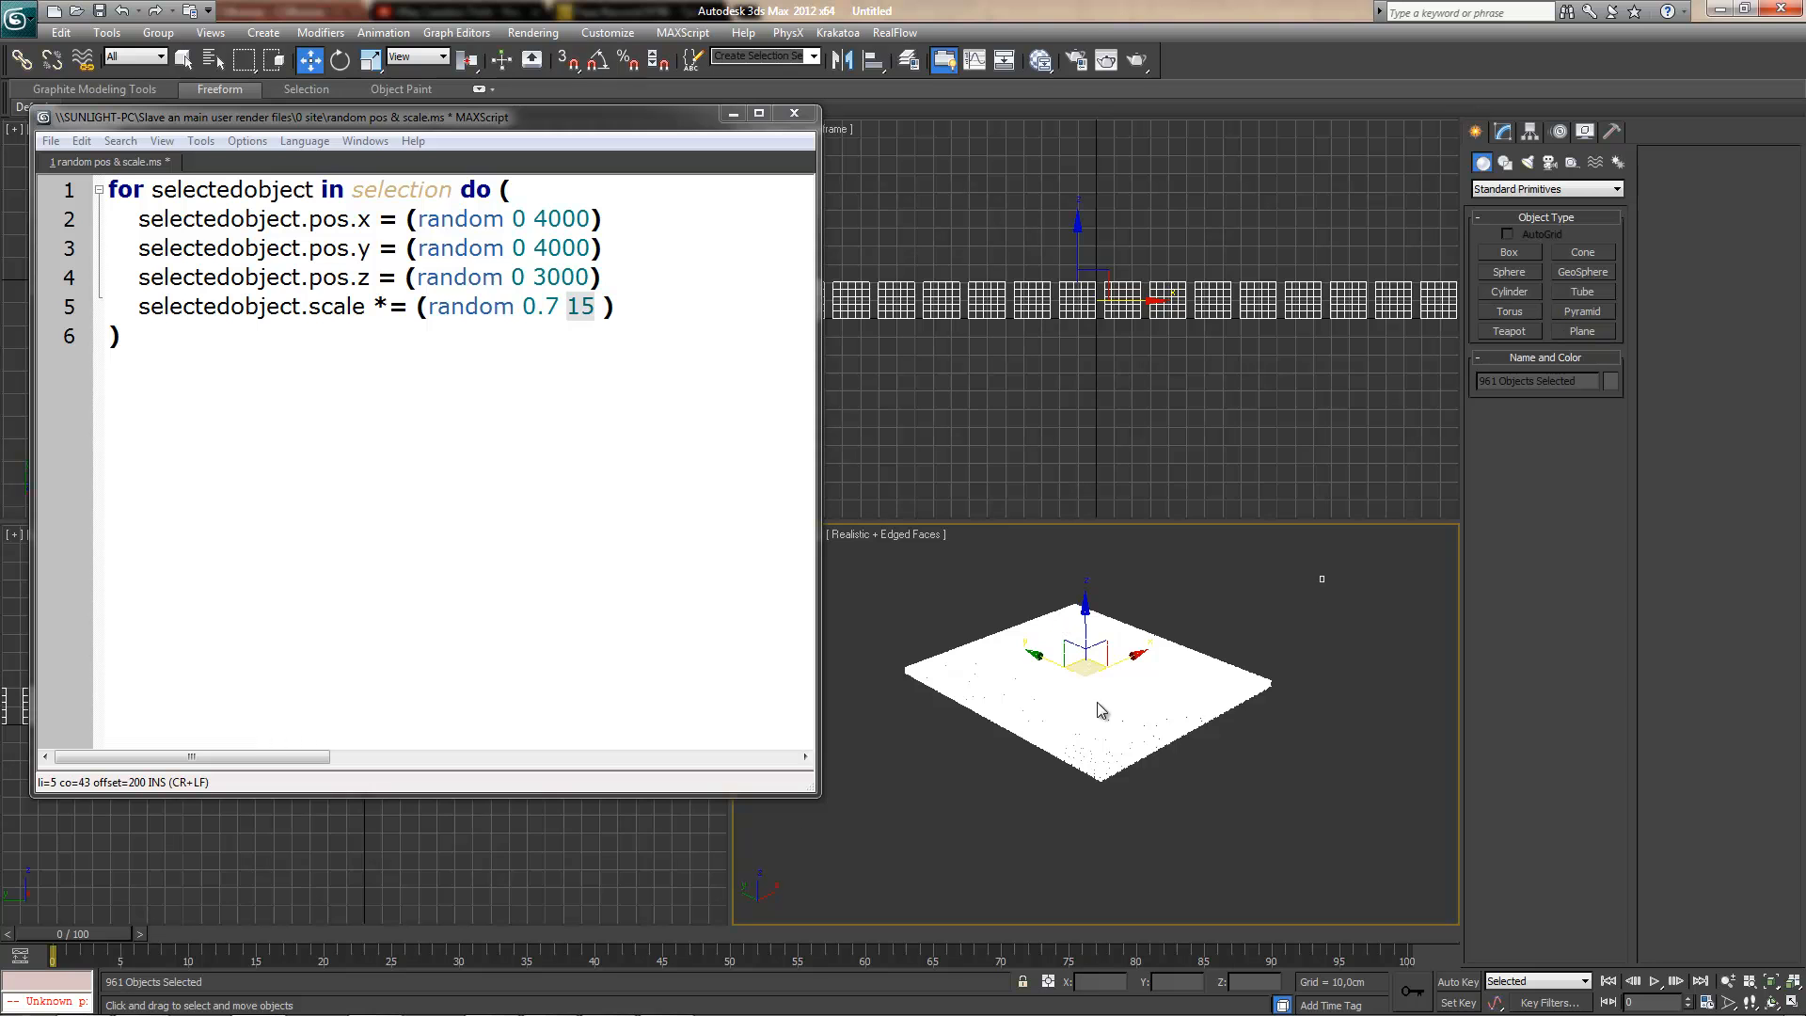
left_click(202, 141)
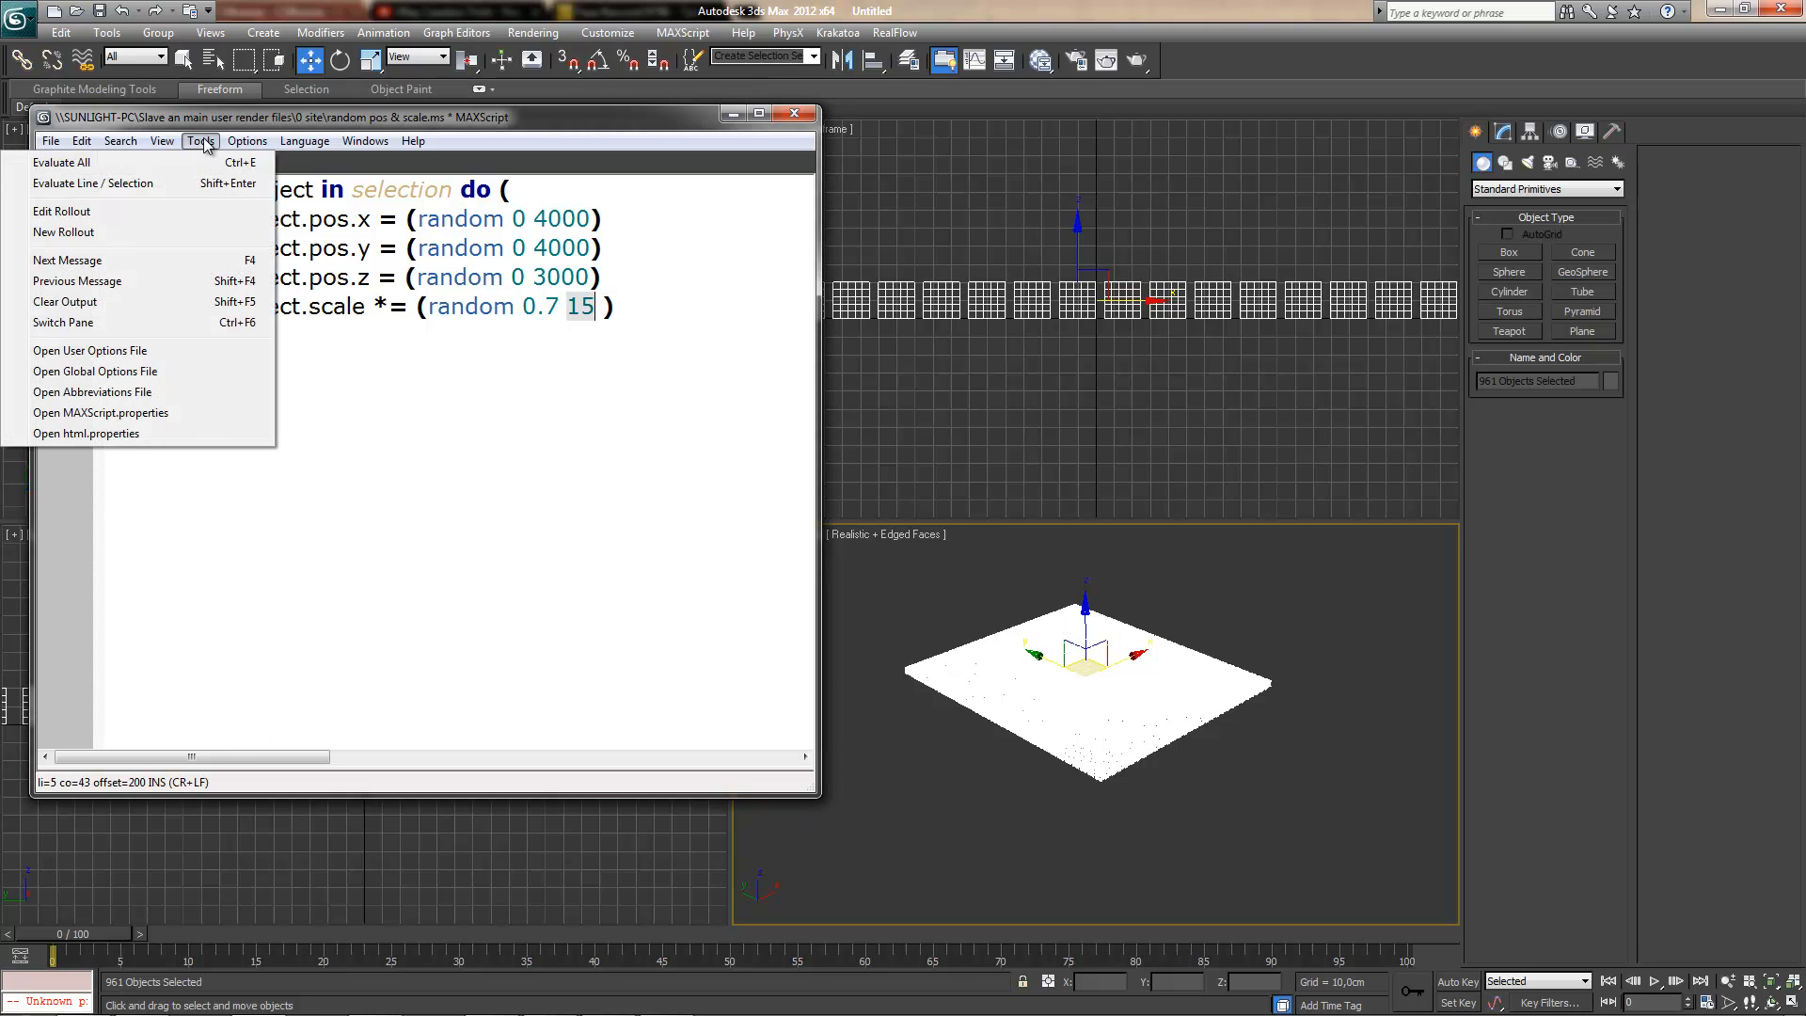
left_click(166, 162)
middle_click_drag(1177, 647, 1237, 816)
scroll(1237, 817, "down", 6)
middle_click_drag(1193, 714, 1103, 801)
left_click(794, 113)
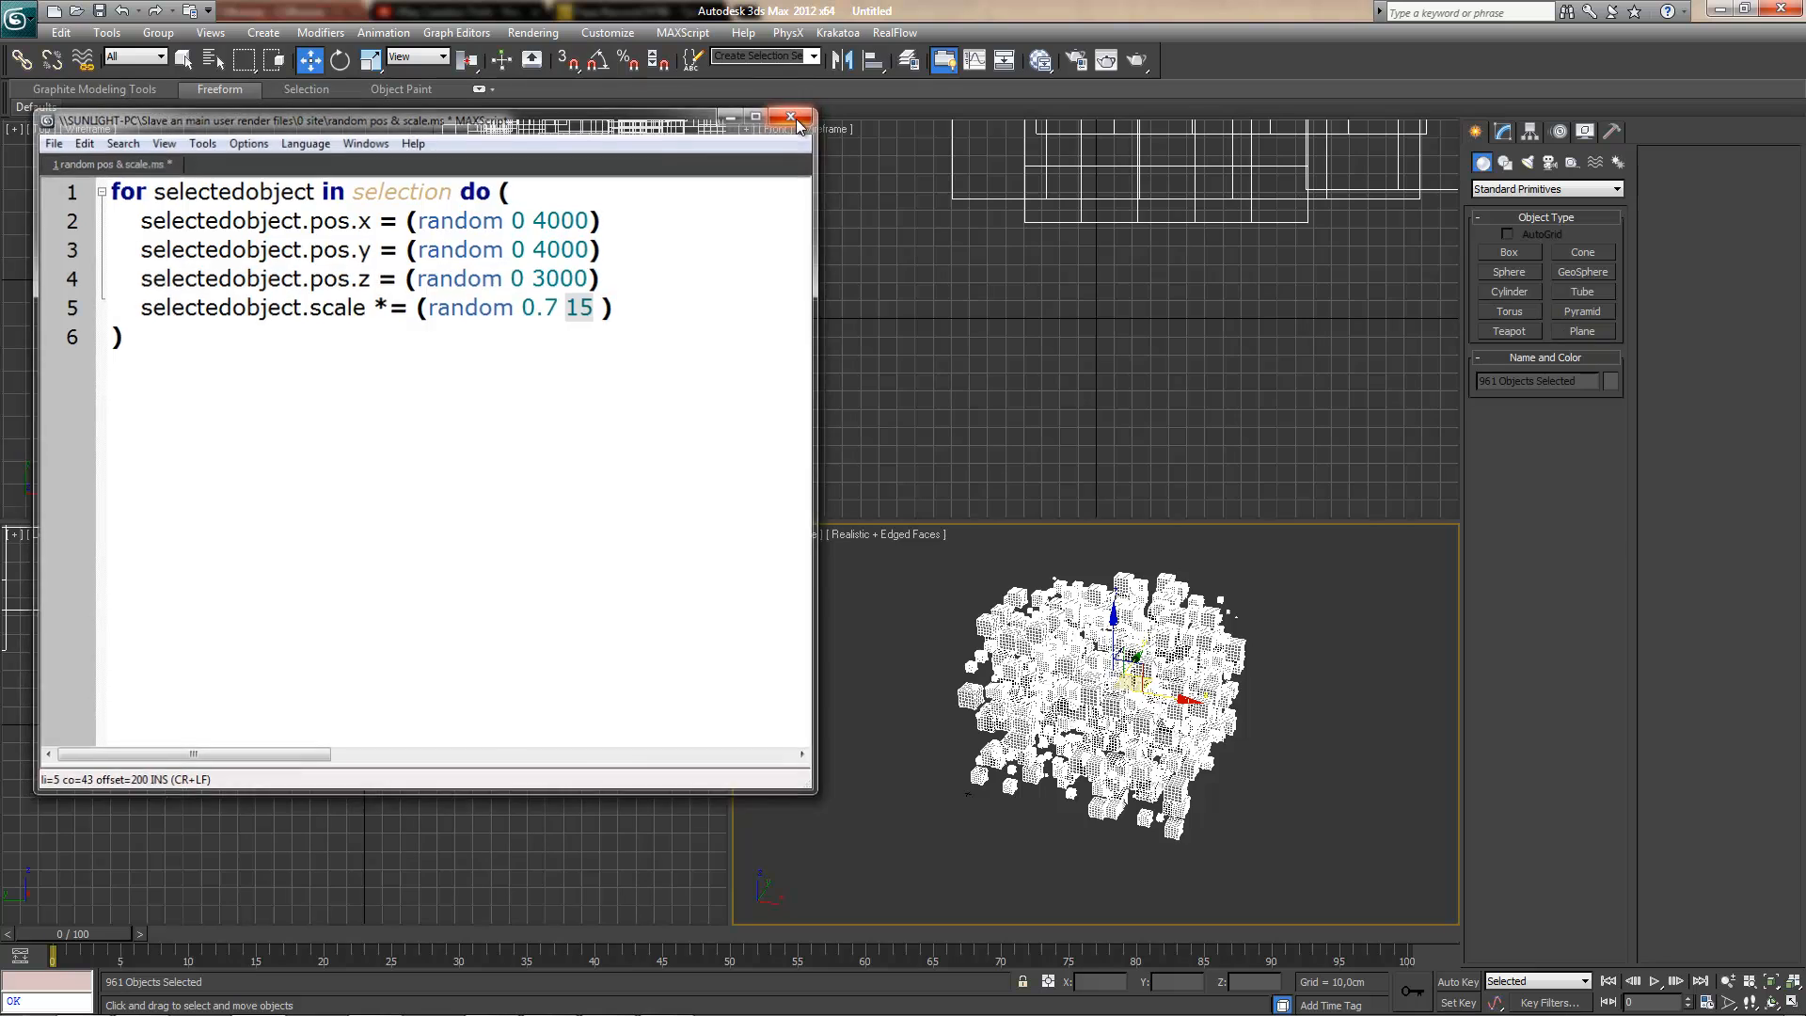
middle_click_drag(1179, 637, 1341, 676, "alt")
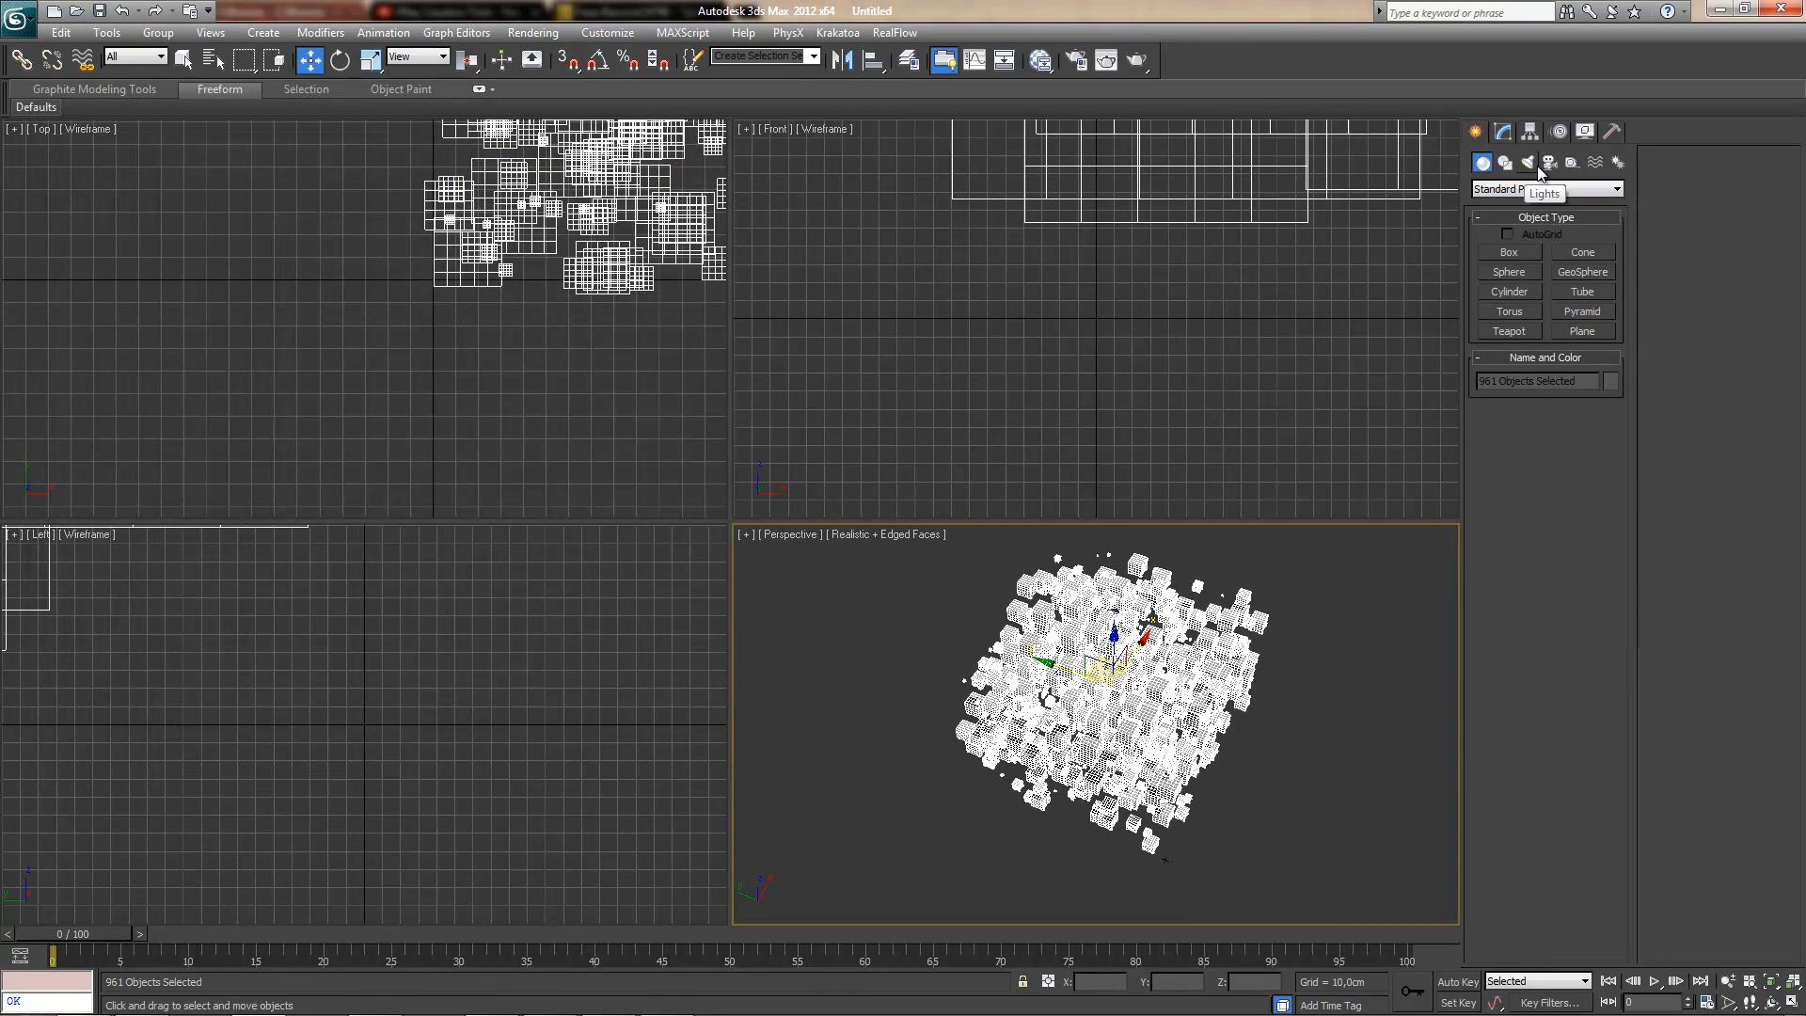
- Create a VRayPlane beside the box cluster in the Perspective view
left_click(1511, 189)
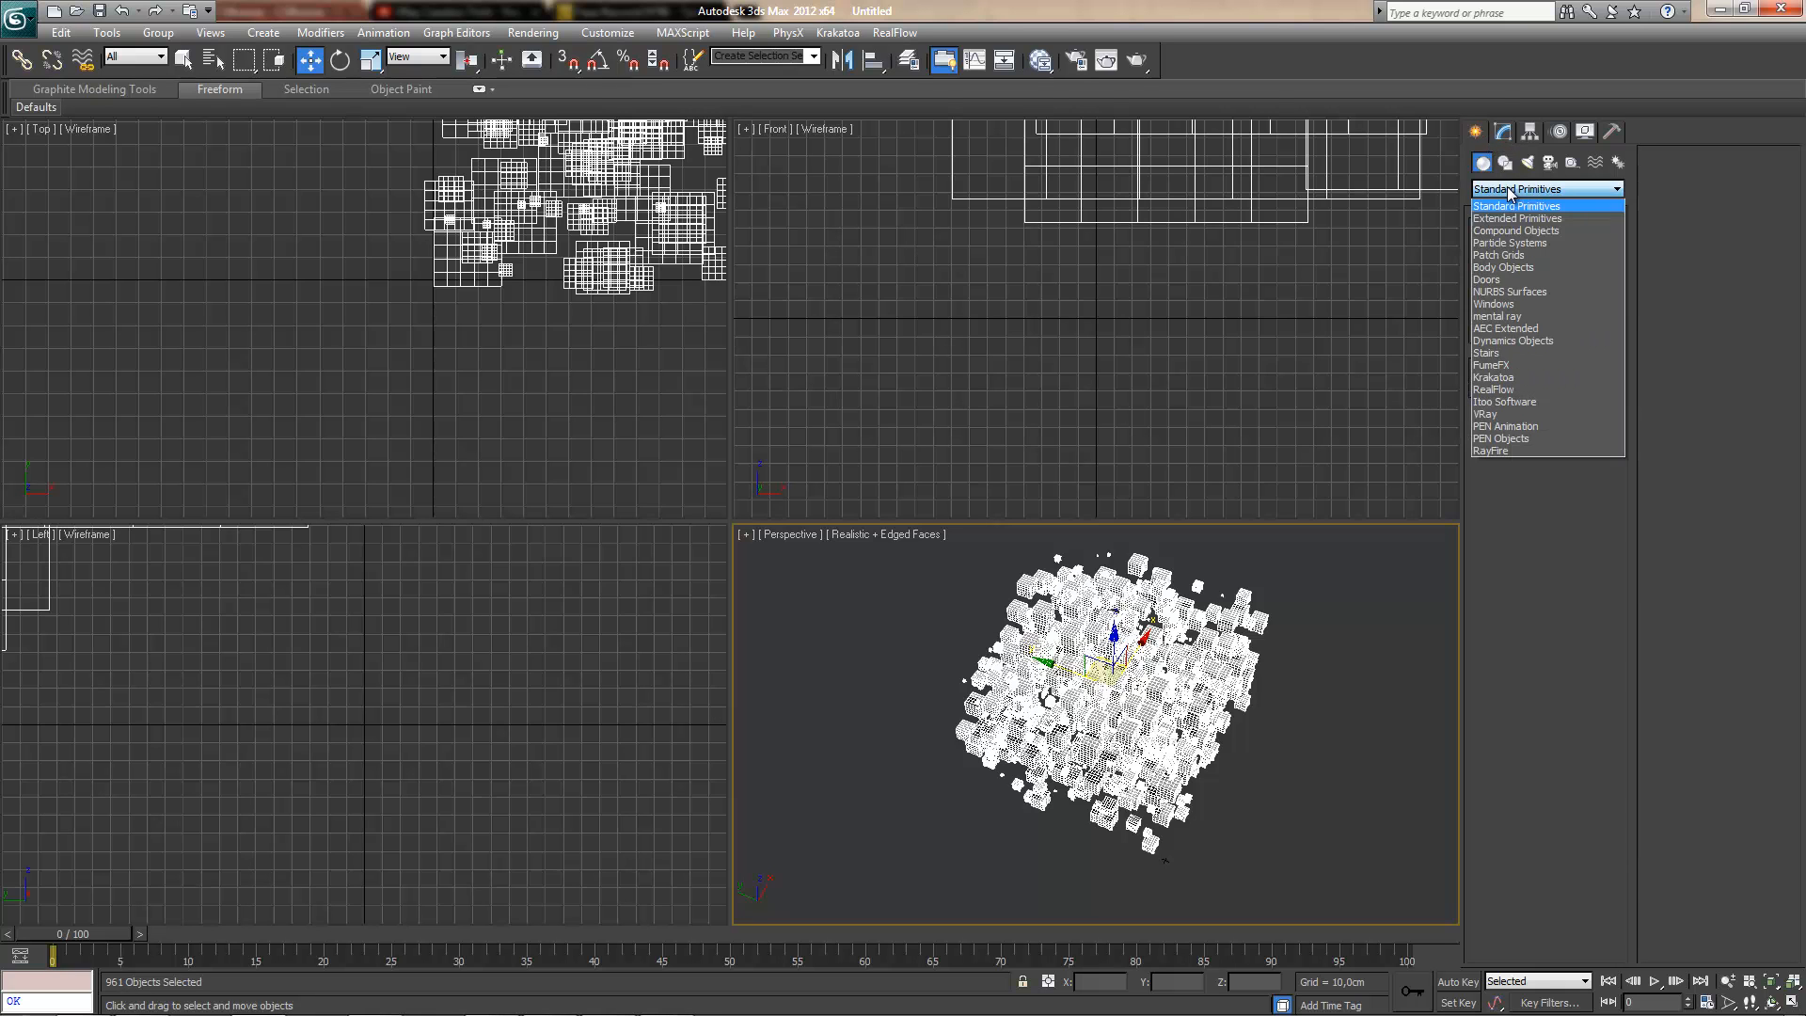
left_click(1526, 414)
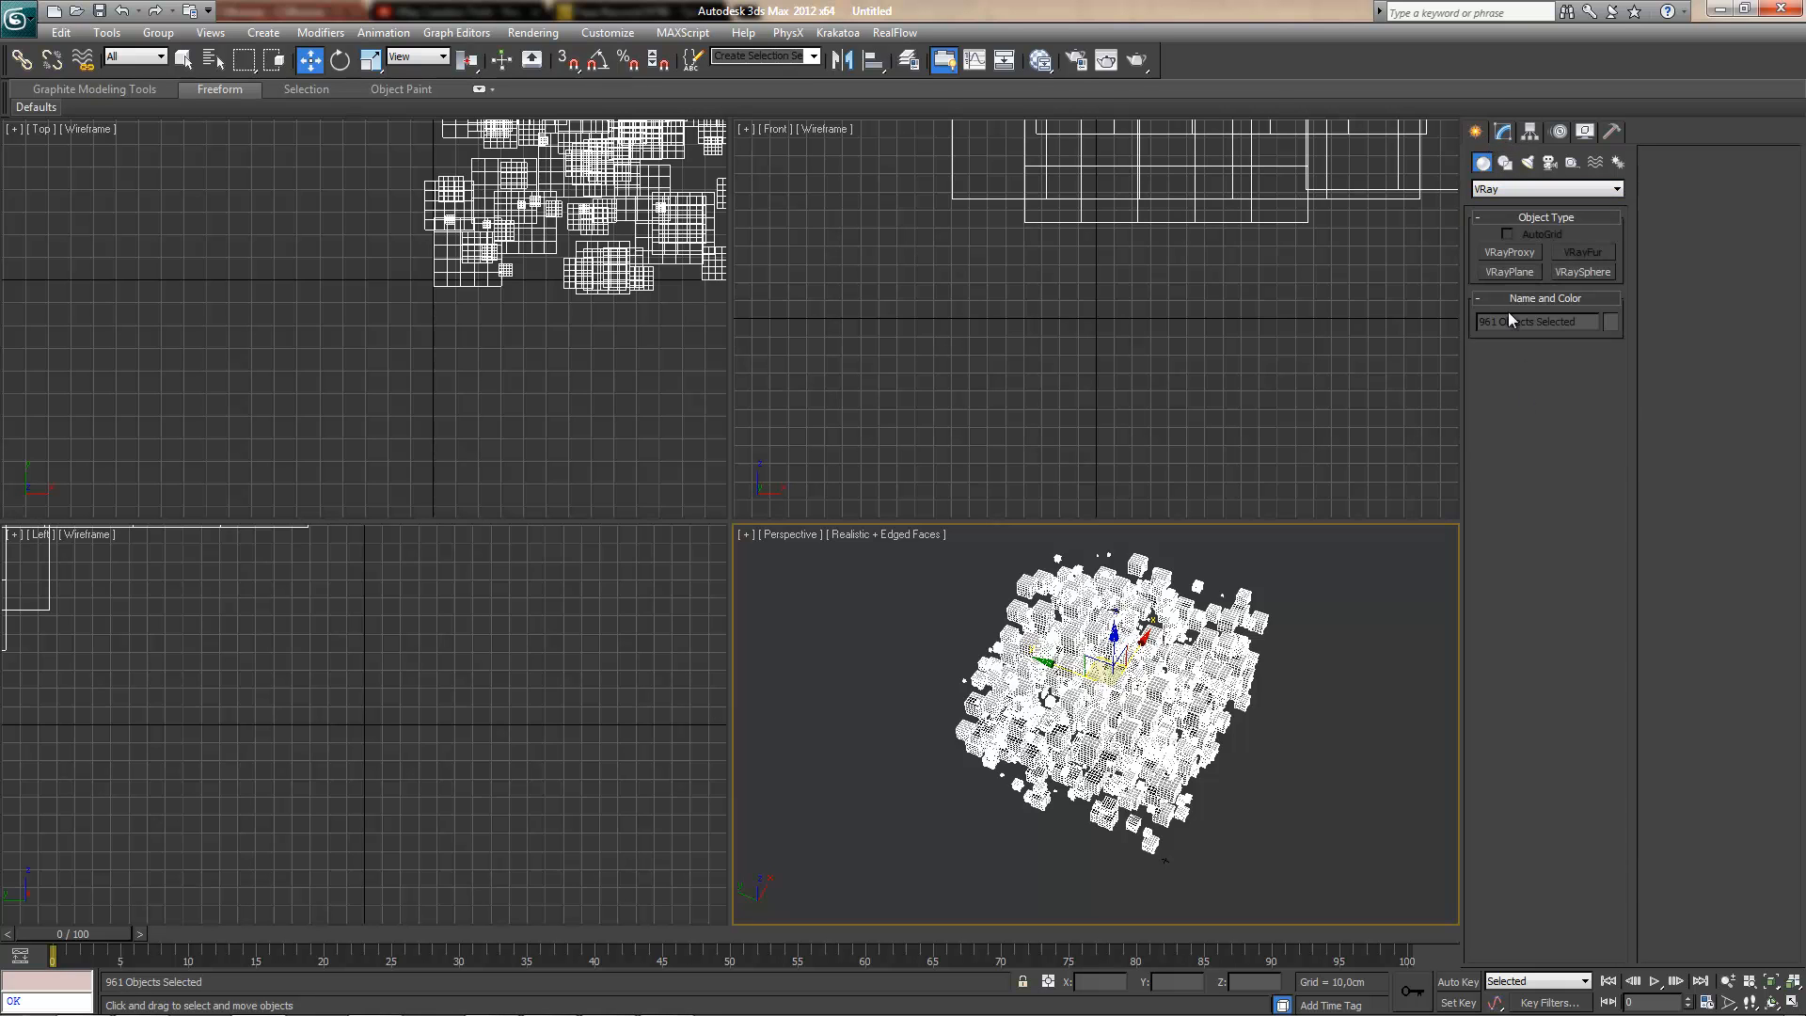
left_click(1508, 272)
left_click(1237, 834)
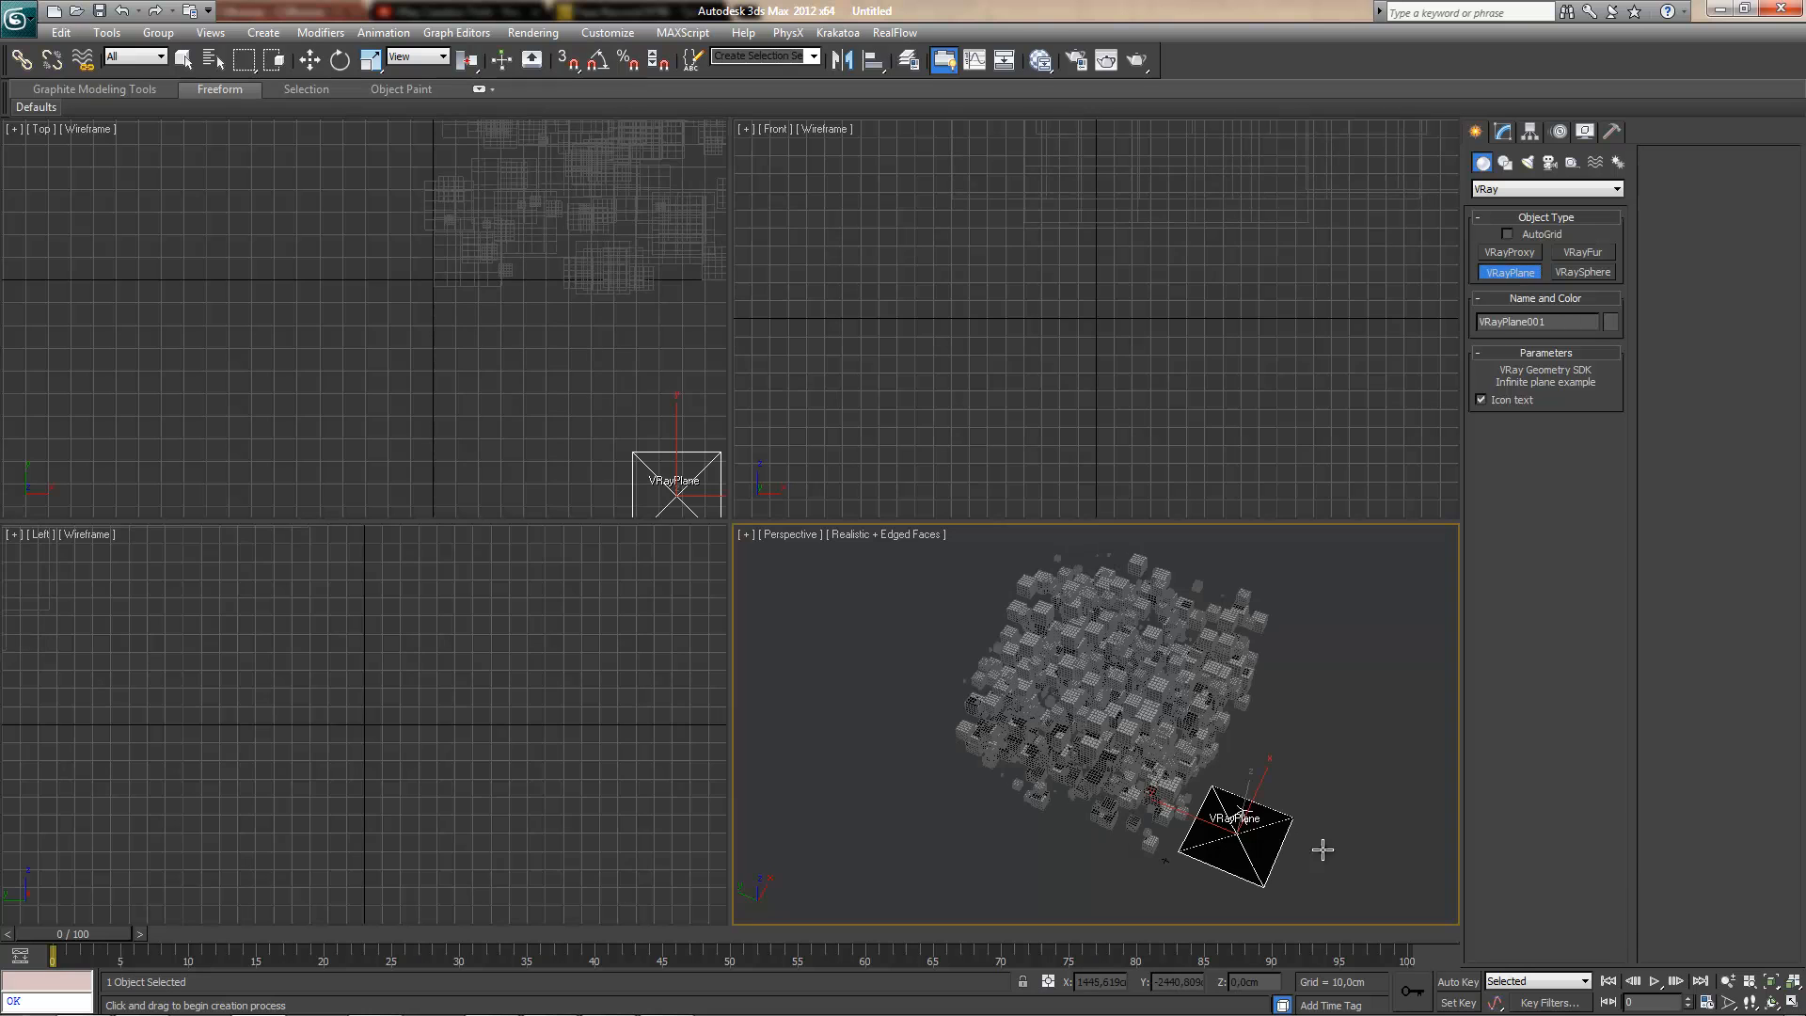
- Create a VRayLight of type Dome next to the VRayPlane in the Perspective view
left_click(1527, 163)
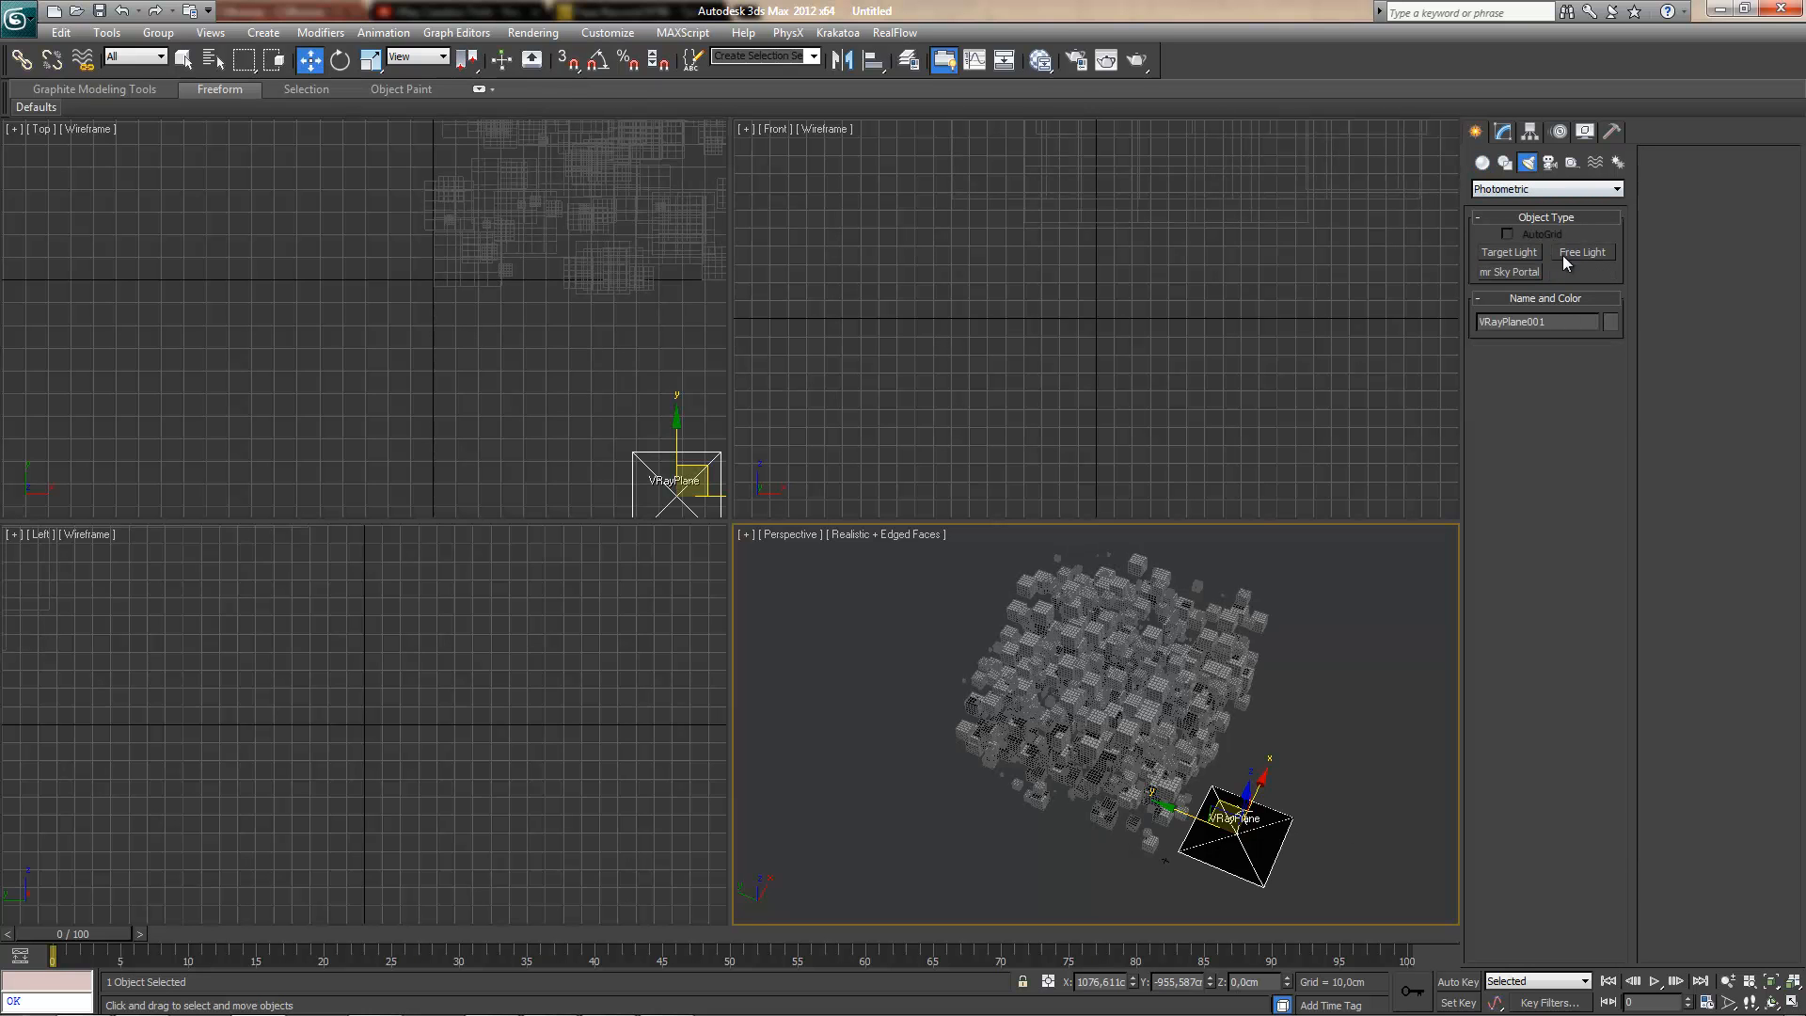
left_click(1525, 191)
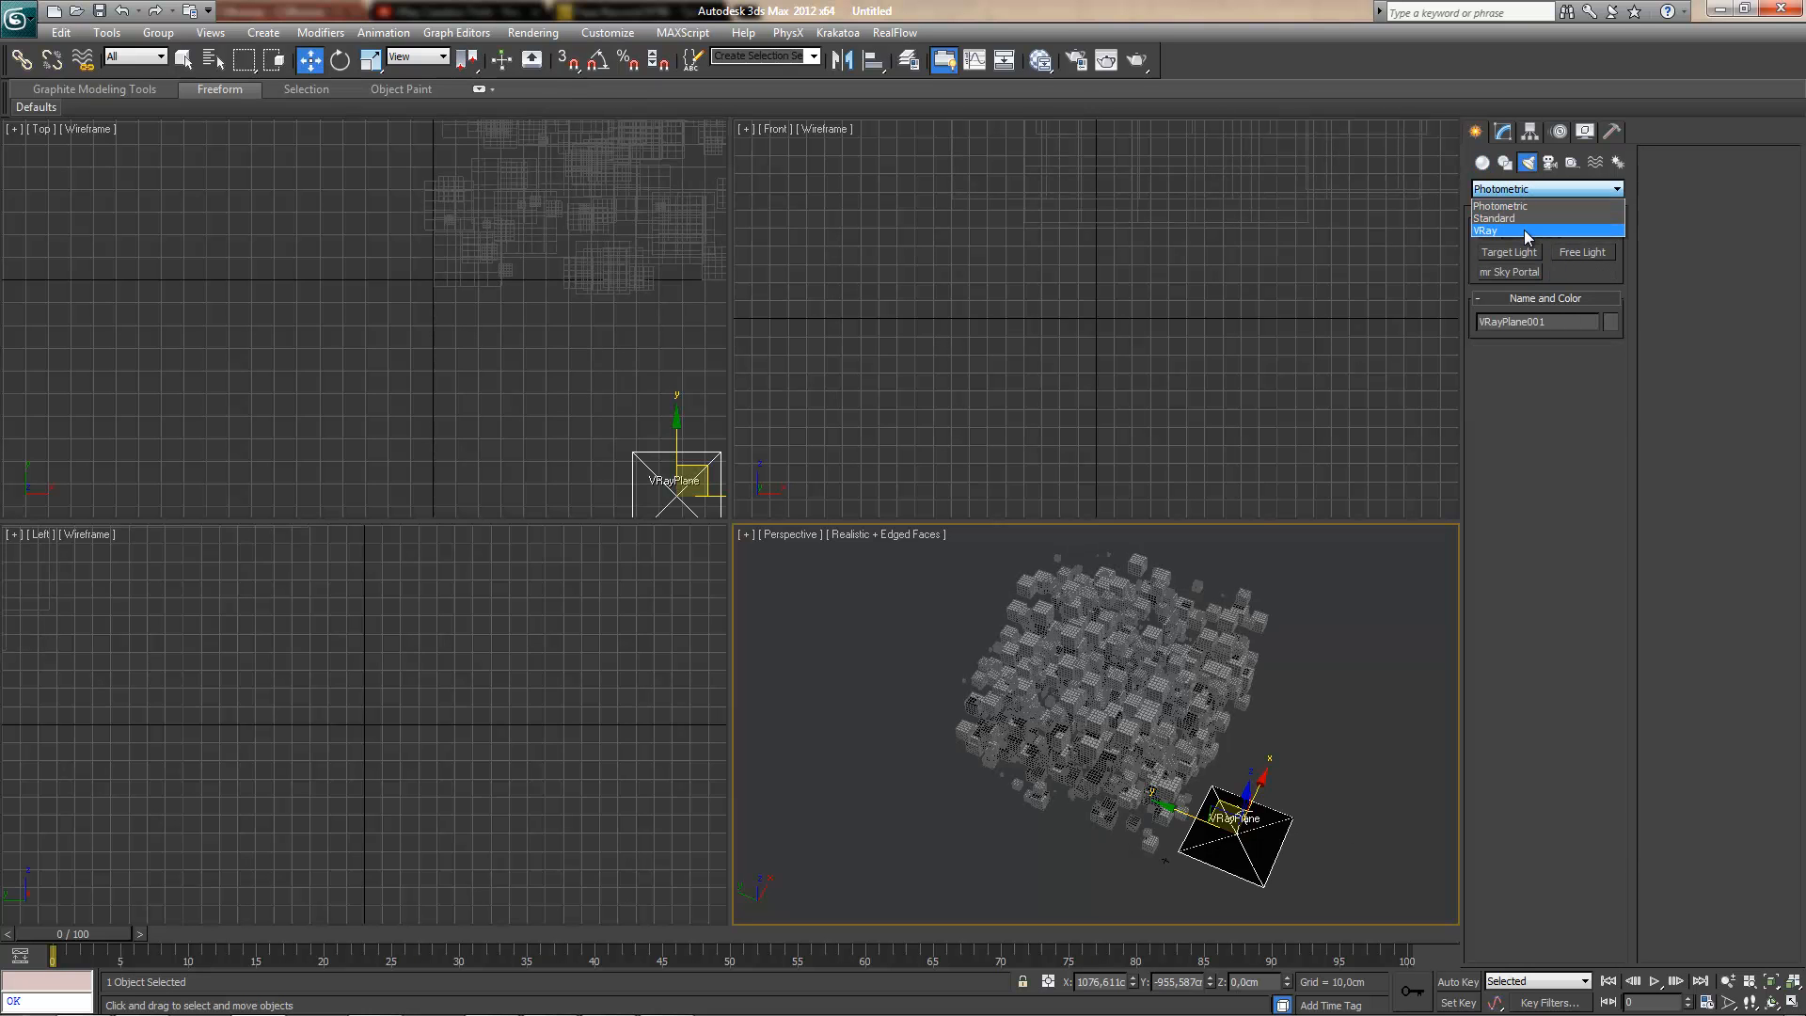
left_click(1524, 230)
left_click(1520, 250)
left_click(1708, 212)
left_click(1724, 231)
middle_click_drag(1282, 694, 1083, 647)
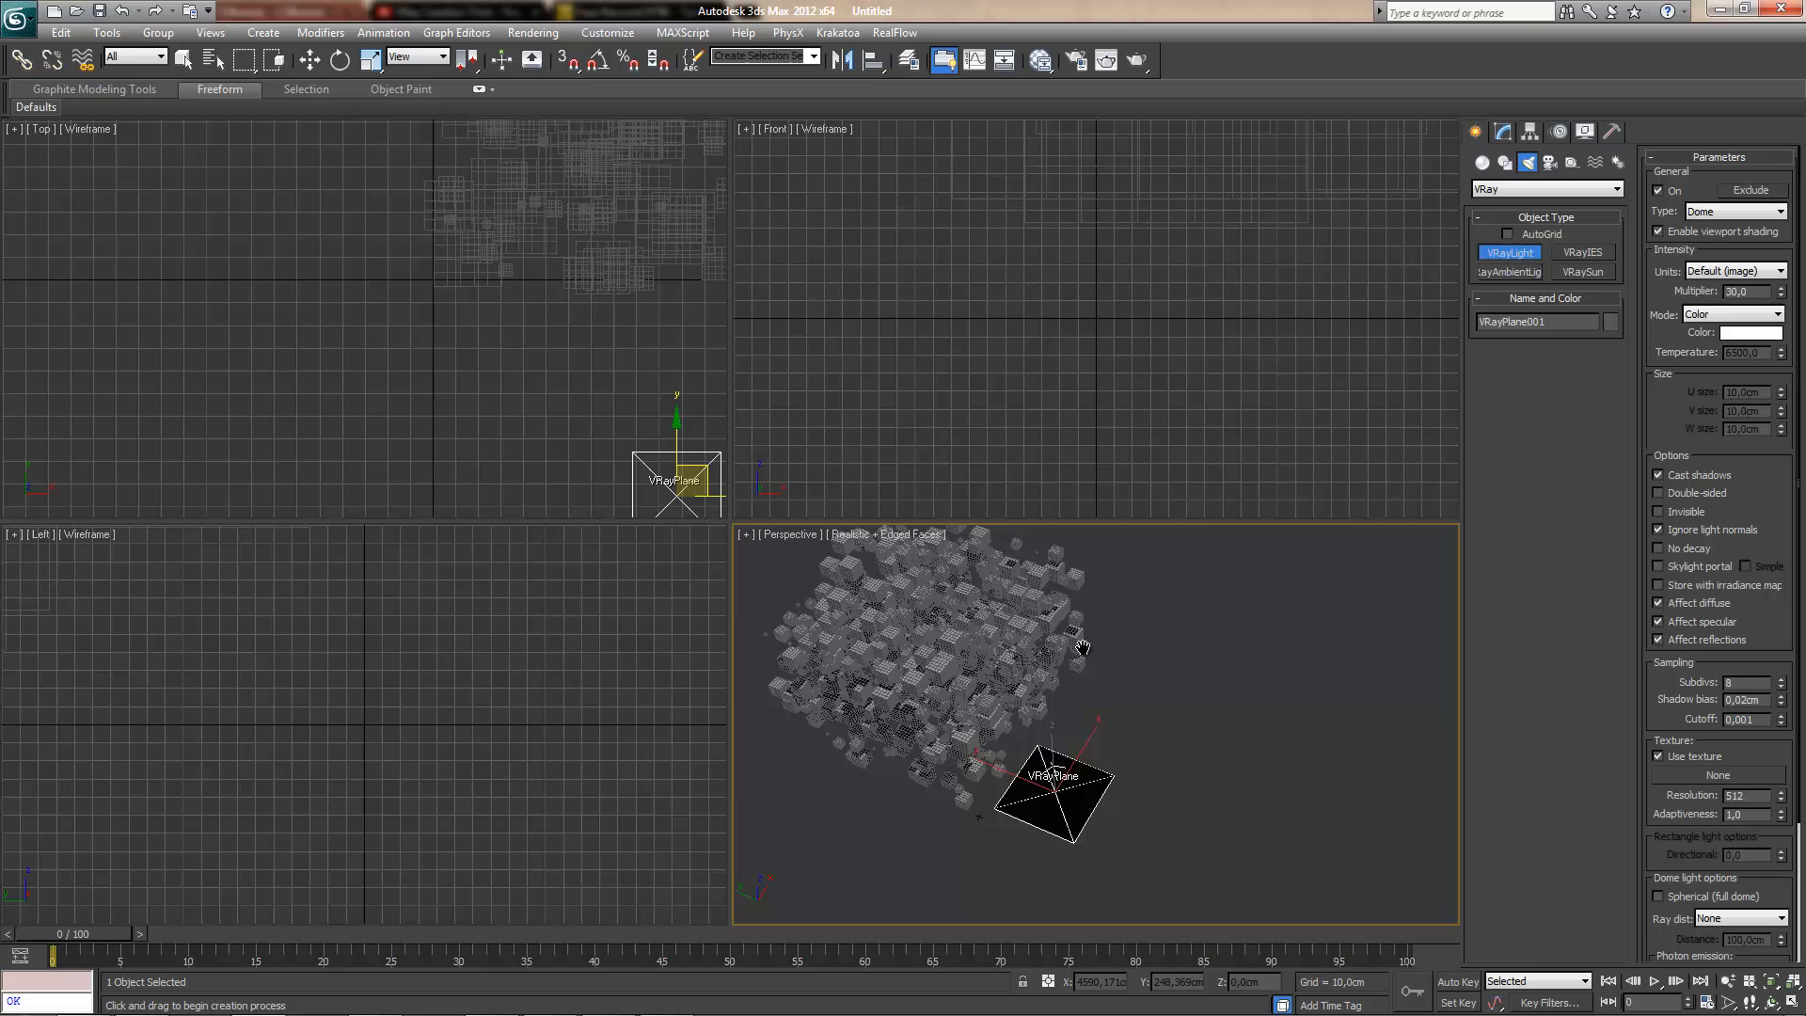
left_click(1168, 722)
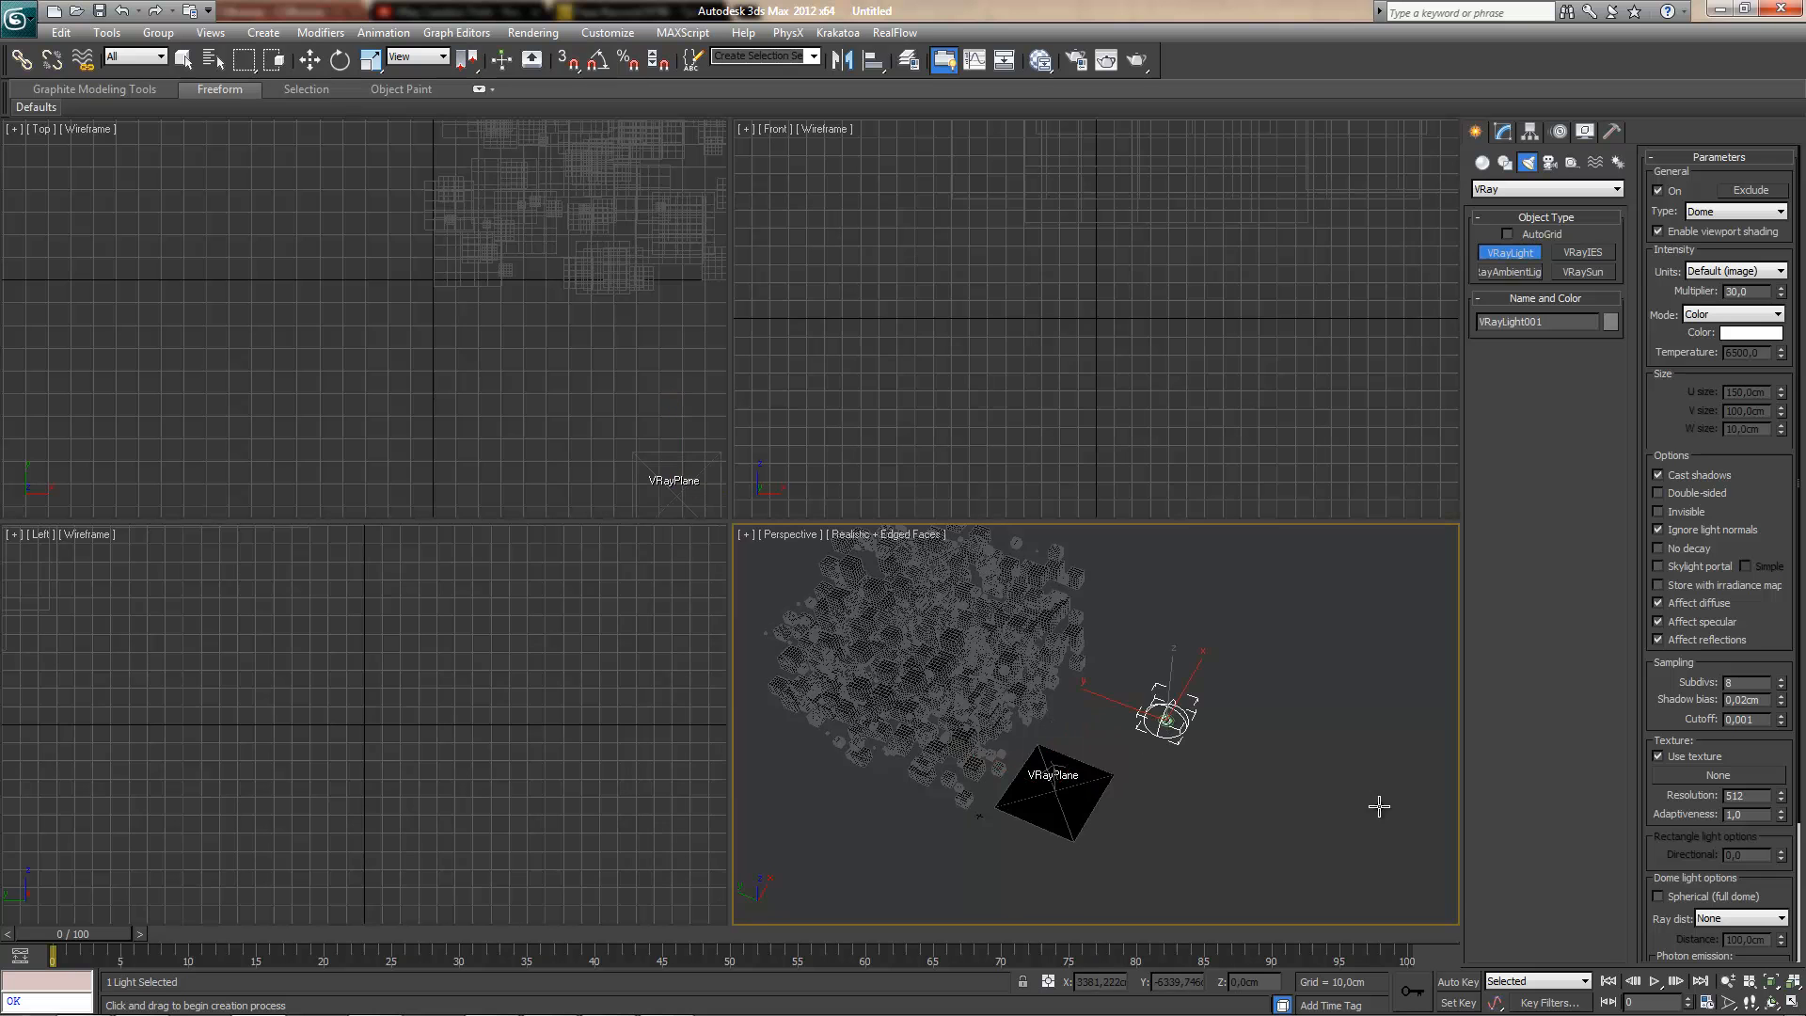
- Create a VRayPhysicalCamera aimed towards the box cluster and switch the Left viewport to the camera view
left_click(1550, 162)
middle_click_drag(1221, 647, 1166, 722)
scroll(1184, 691, "down", 3)
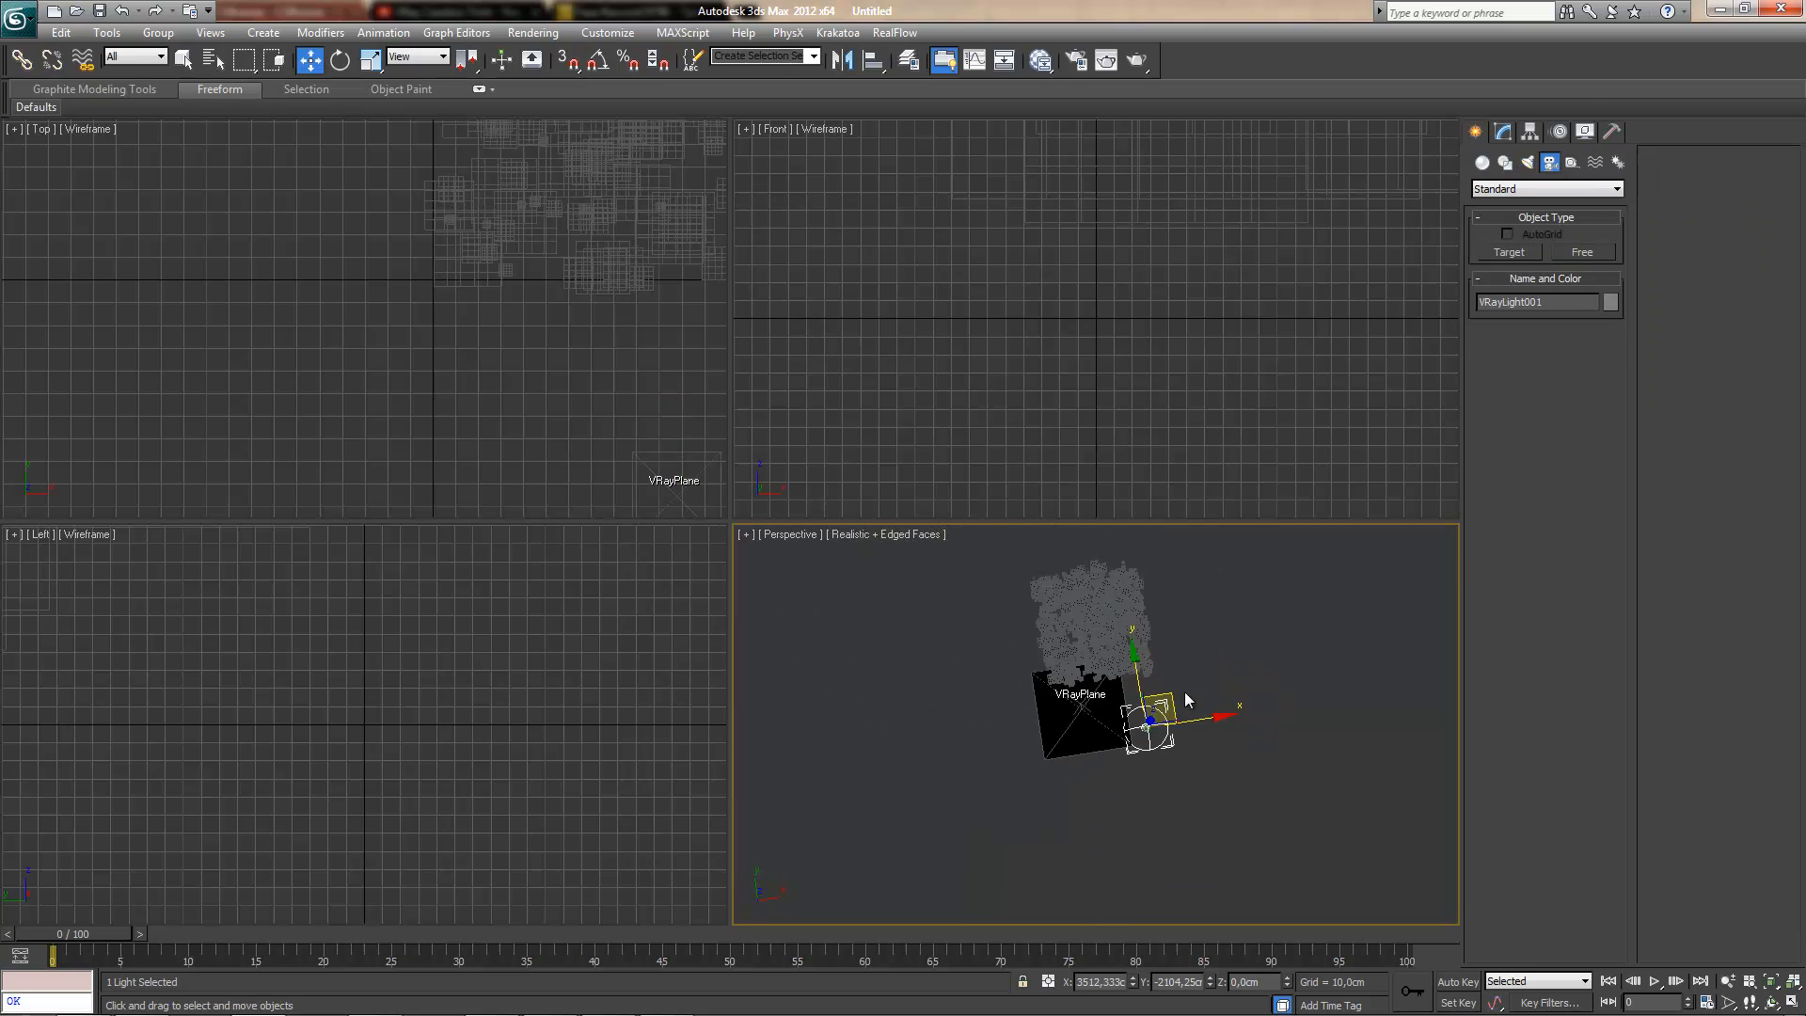
middle_click_drag(1204, 621, 1141, 734)
left_click(1547, 189)
left_click(1520, 200)
left_click(1581, 252)
left_click_drag(1230, 568, 1085, 699)
left_click(505, 680)
key("c")
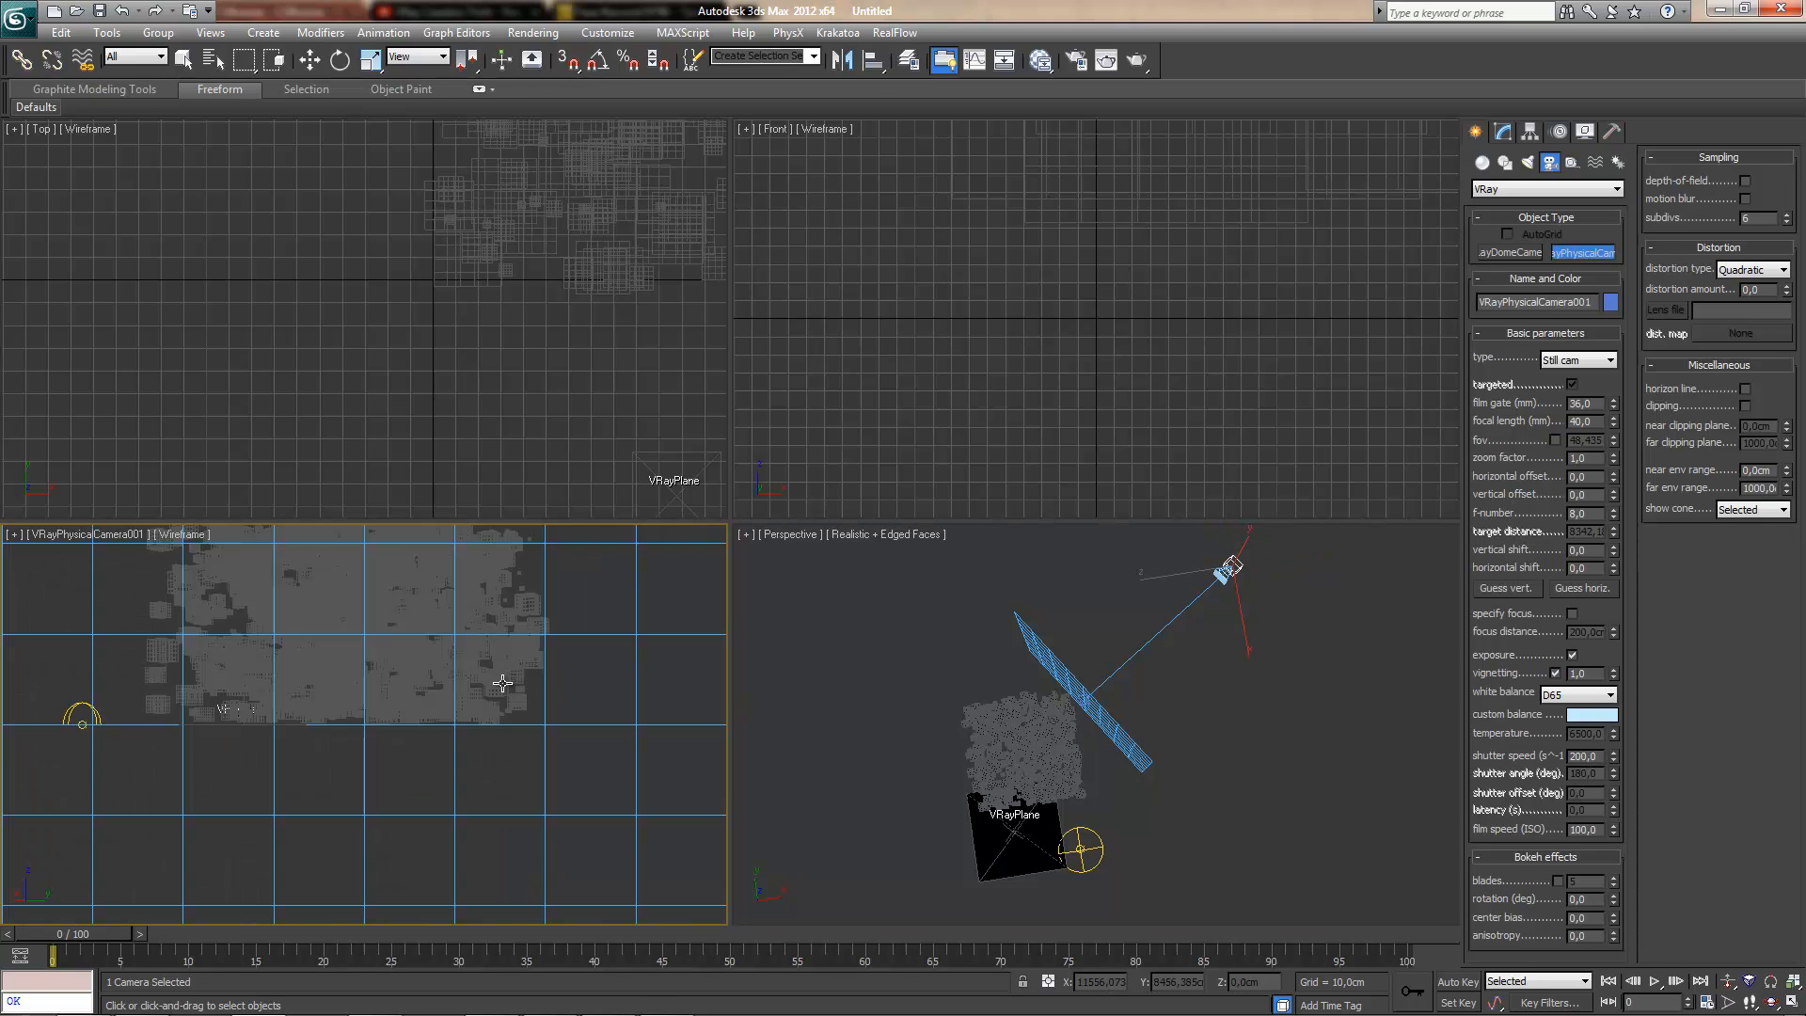
- Shade the camera view and move the camera together with its target close up to the box cluster
left_click(310, 60)
left_click(1148, 637)
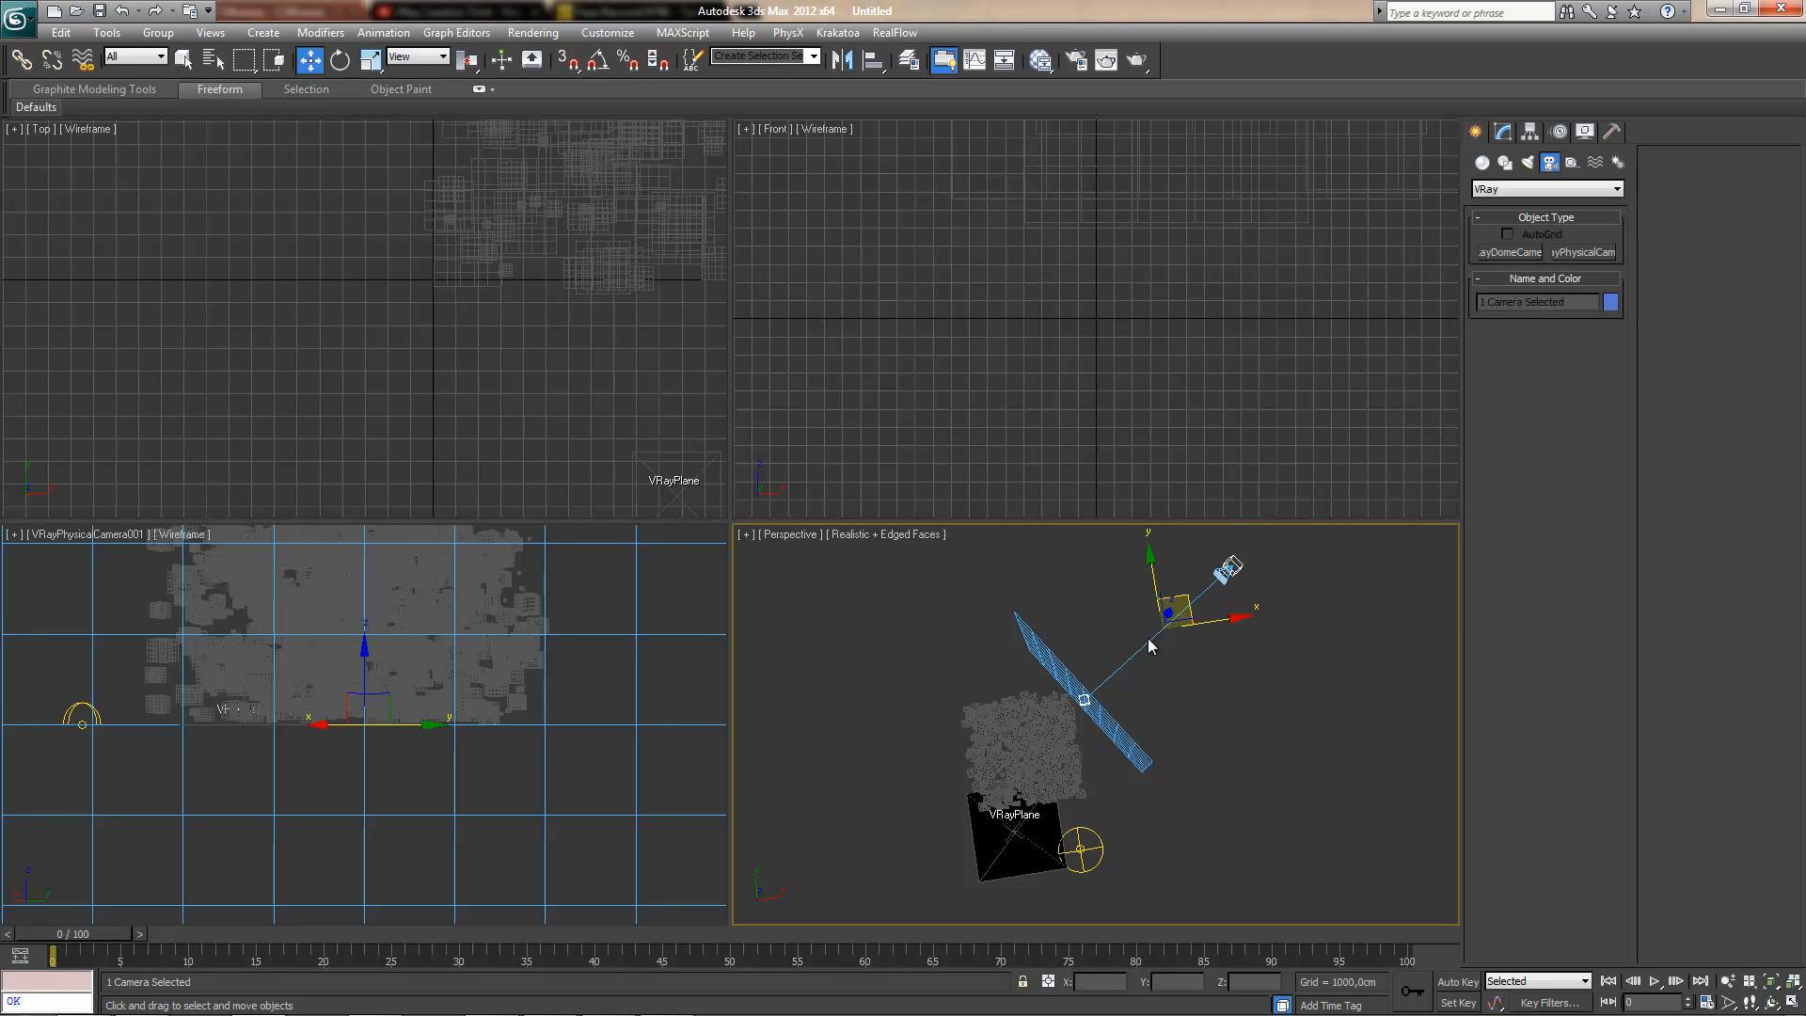
right_click(451, 604)
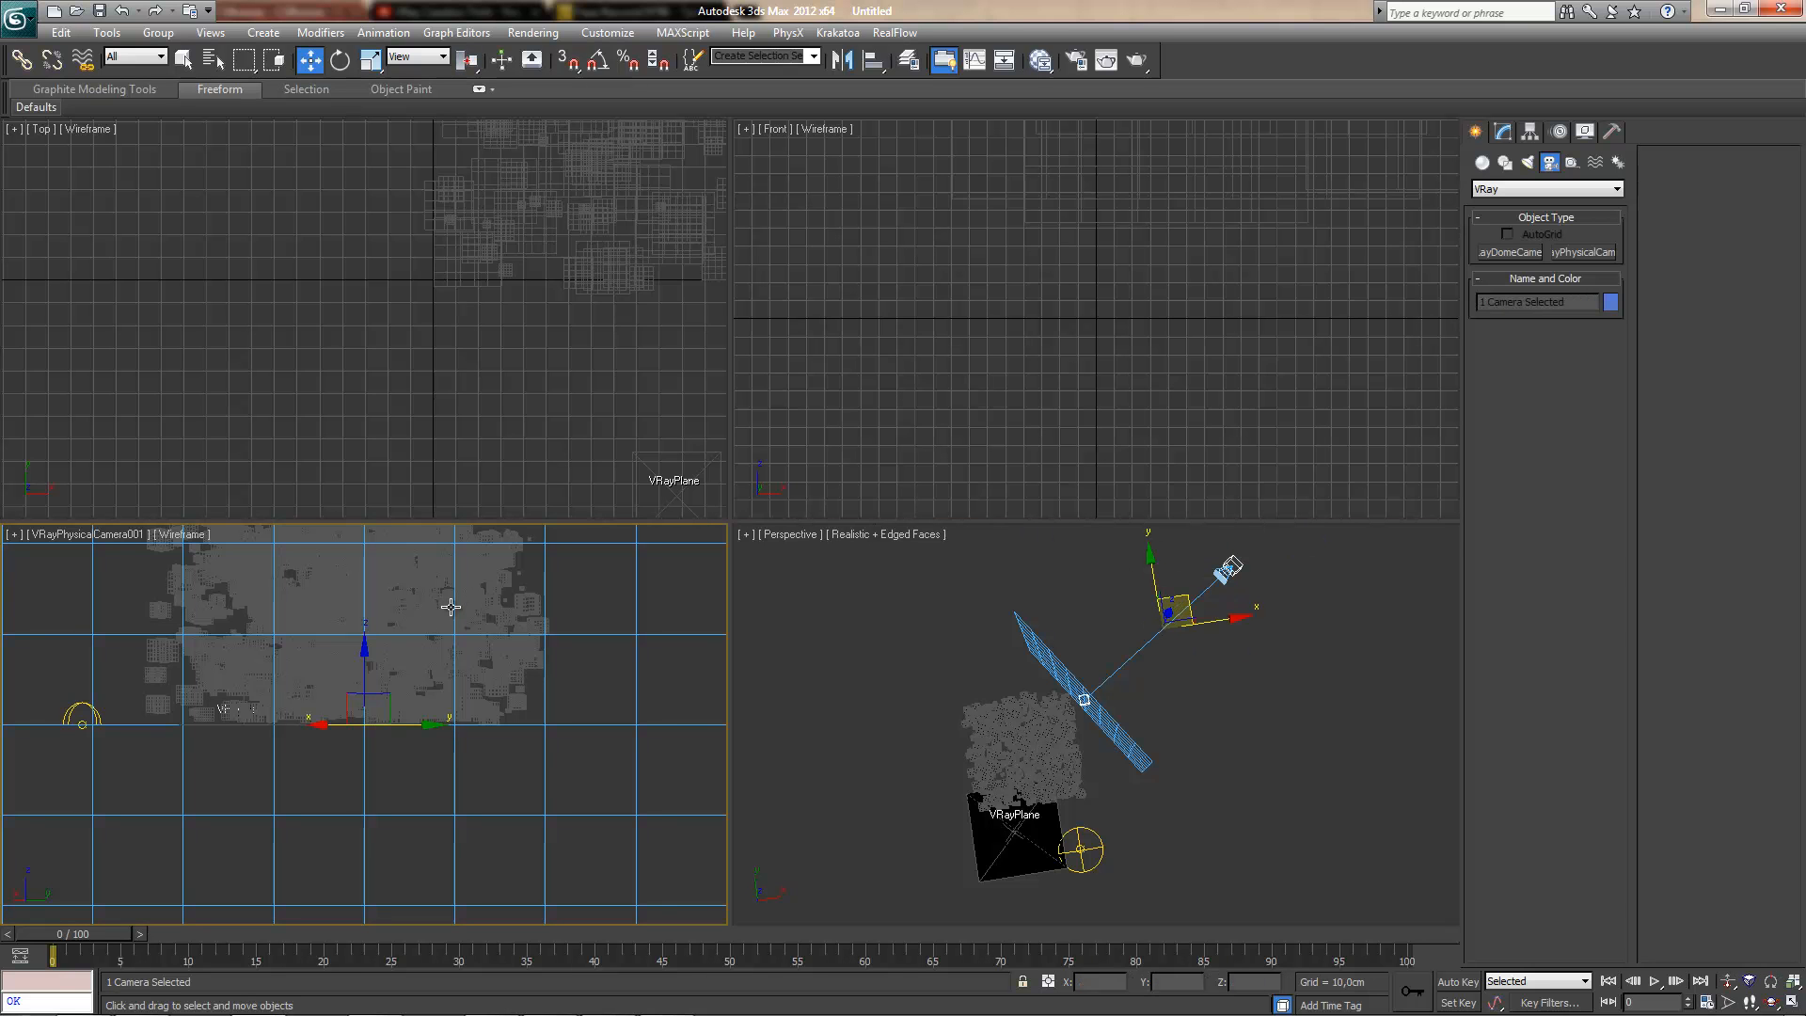
key("F3")
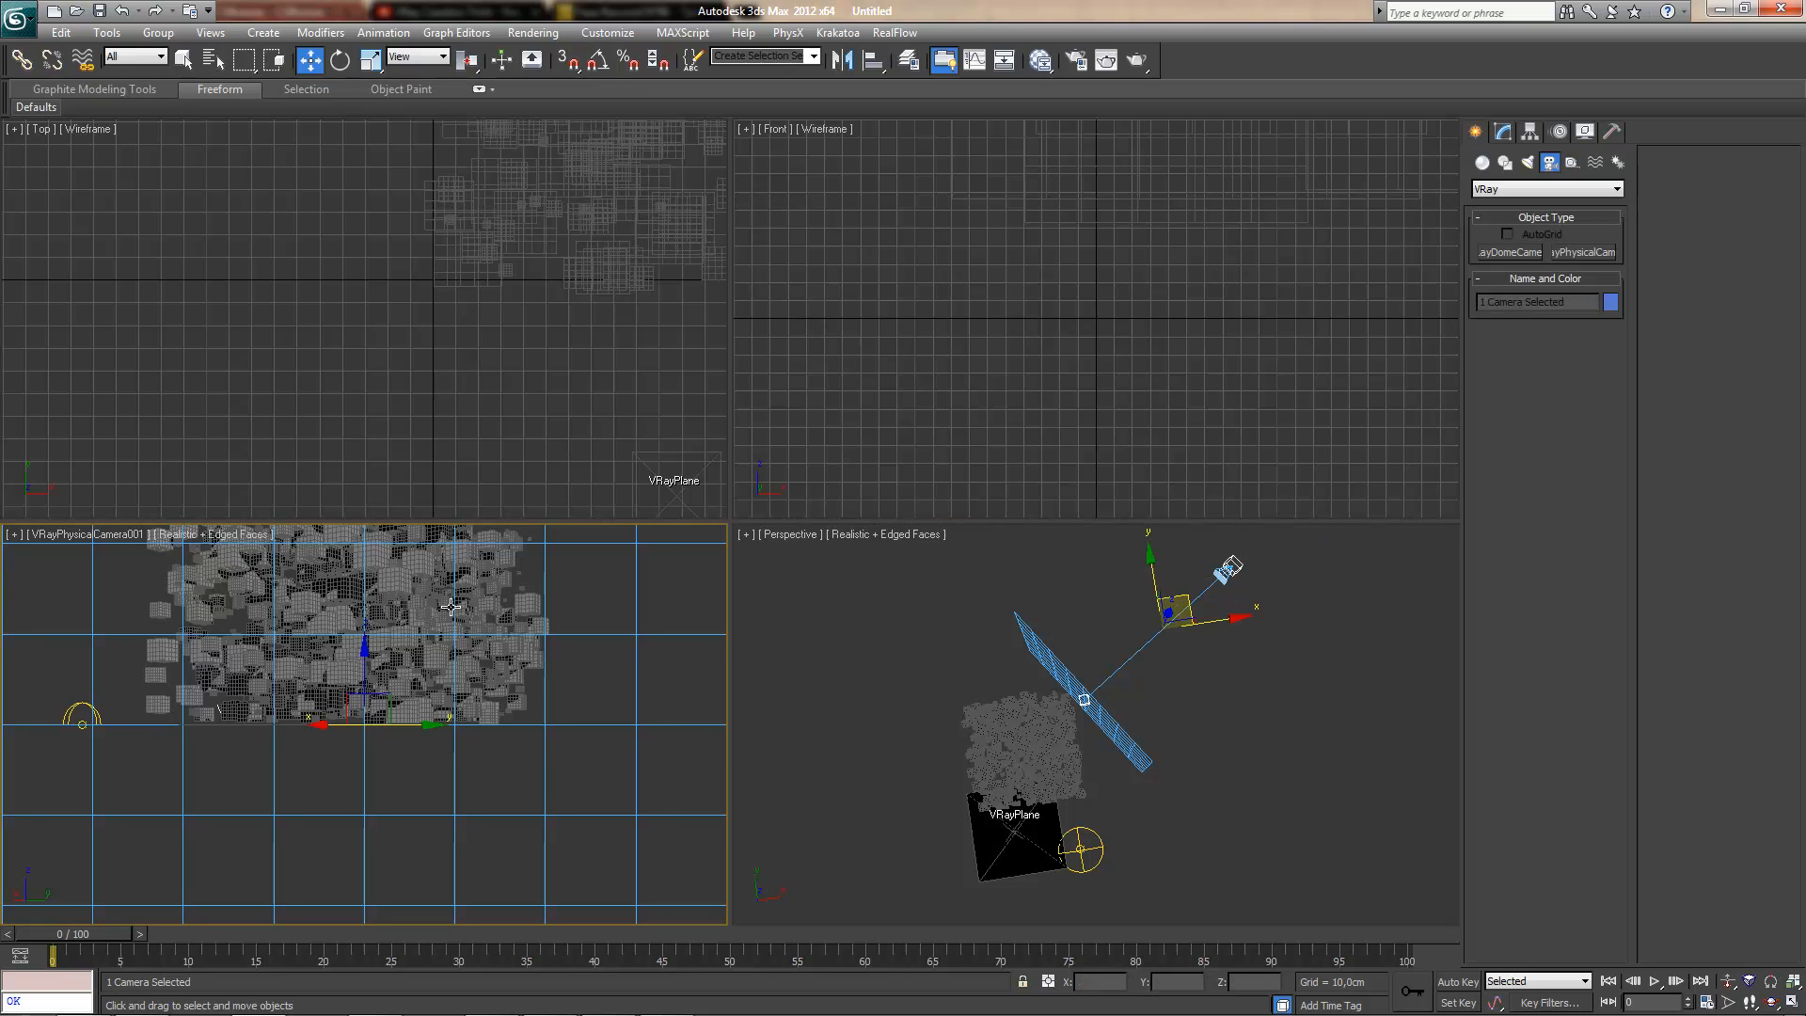
right_click(1272, 617)
middle_click_drag(1245, 664, 1104, 641, "alt")
left_click_drag(1165, 571, 1034, 556)
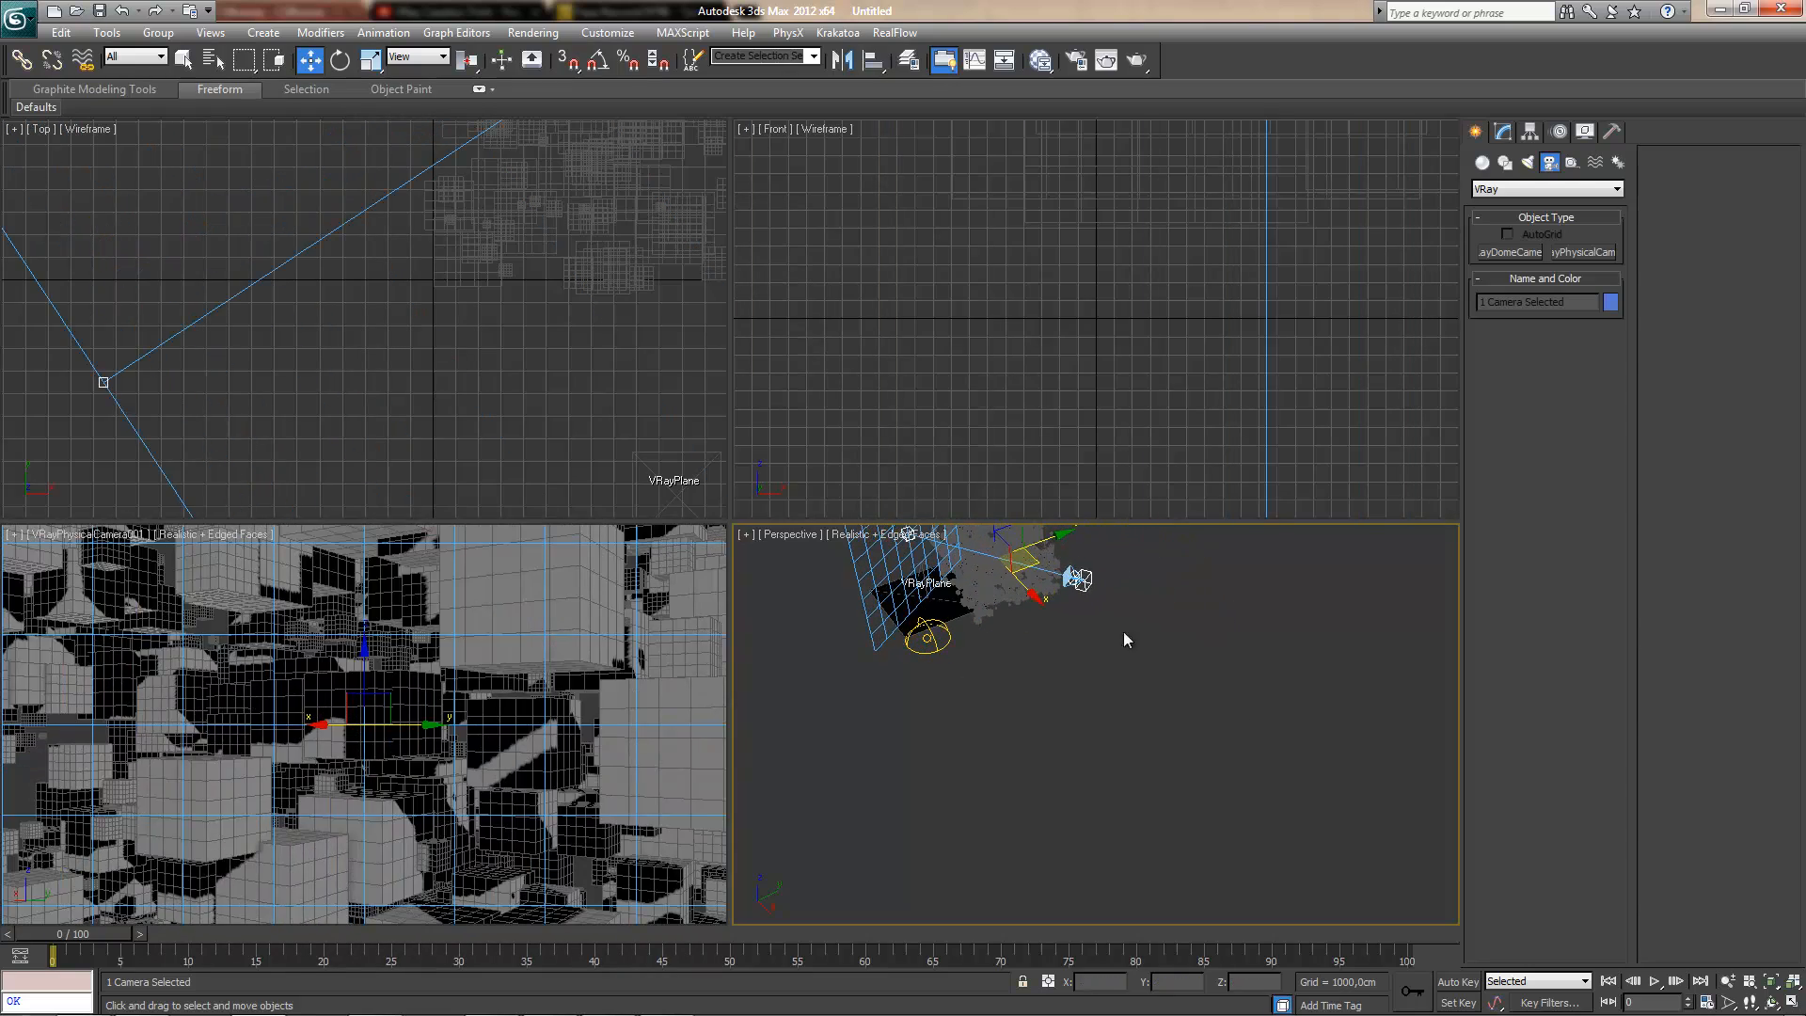
left_click(1057, 758)
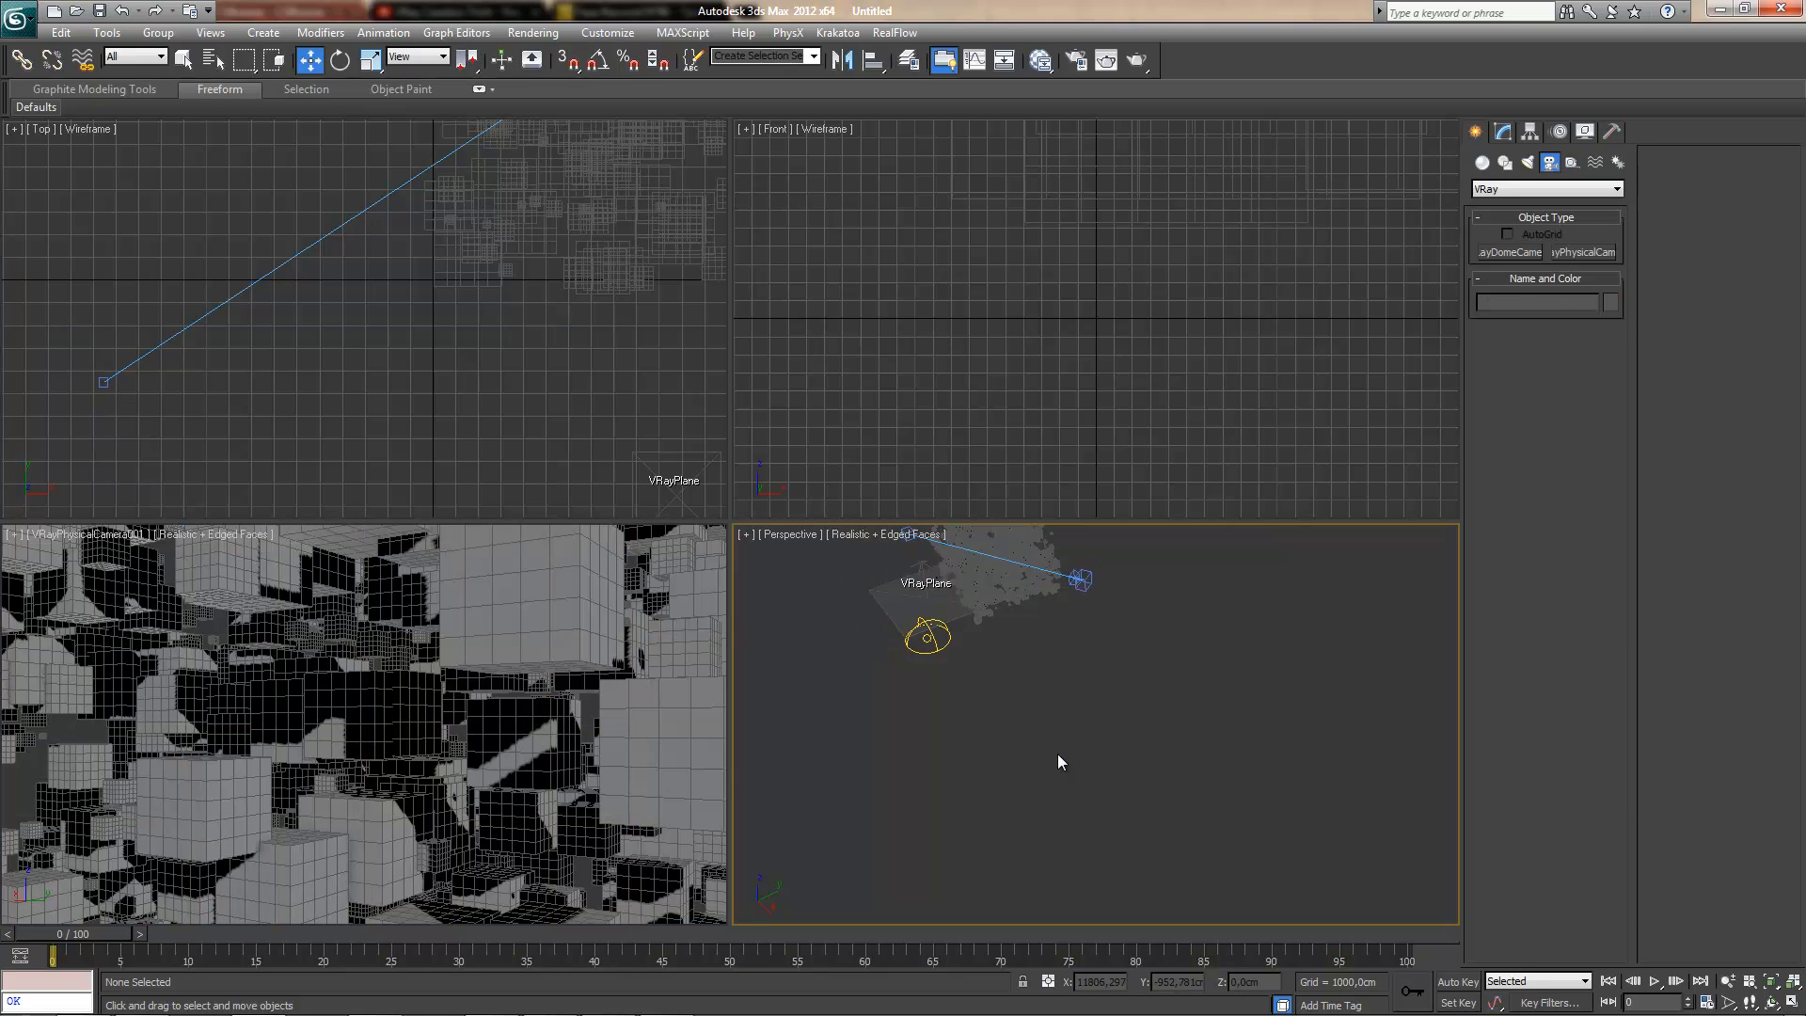
- Create a VRayMtl material in the Slate Material Editor and name it "Edge plein"
key("m")
right_click(478, 299)
mouse_move(539, 336)
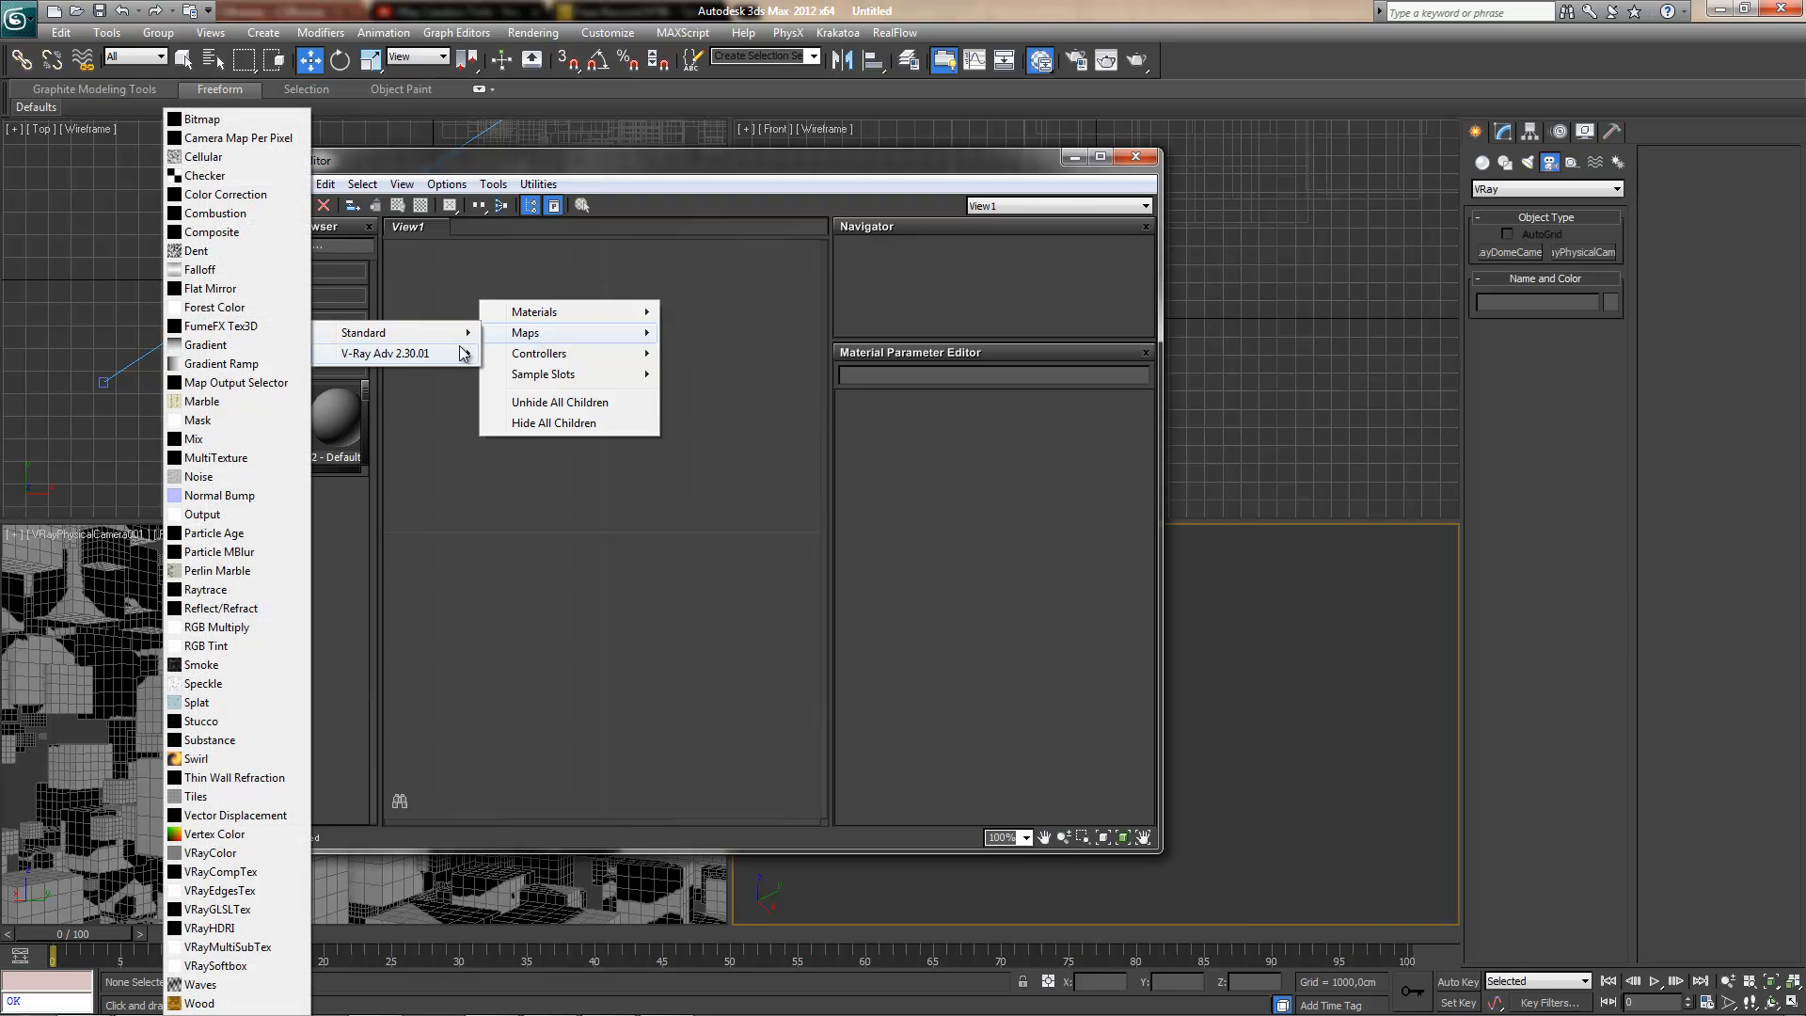
mouse_move(414, 332)
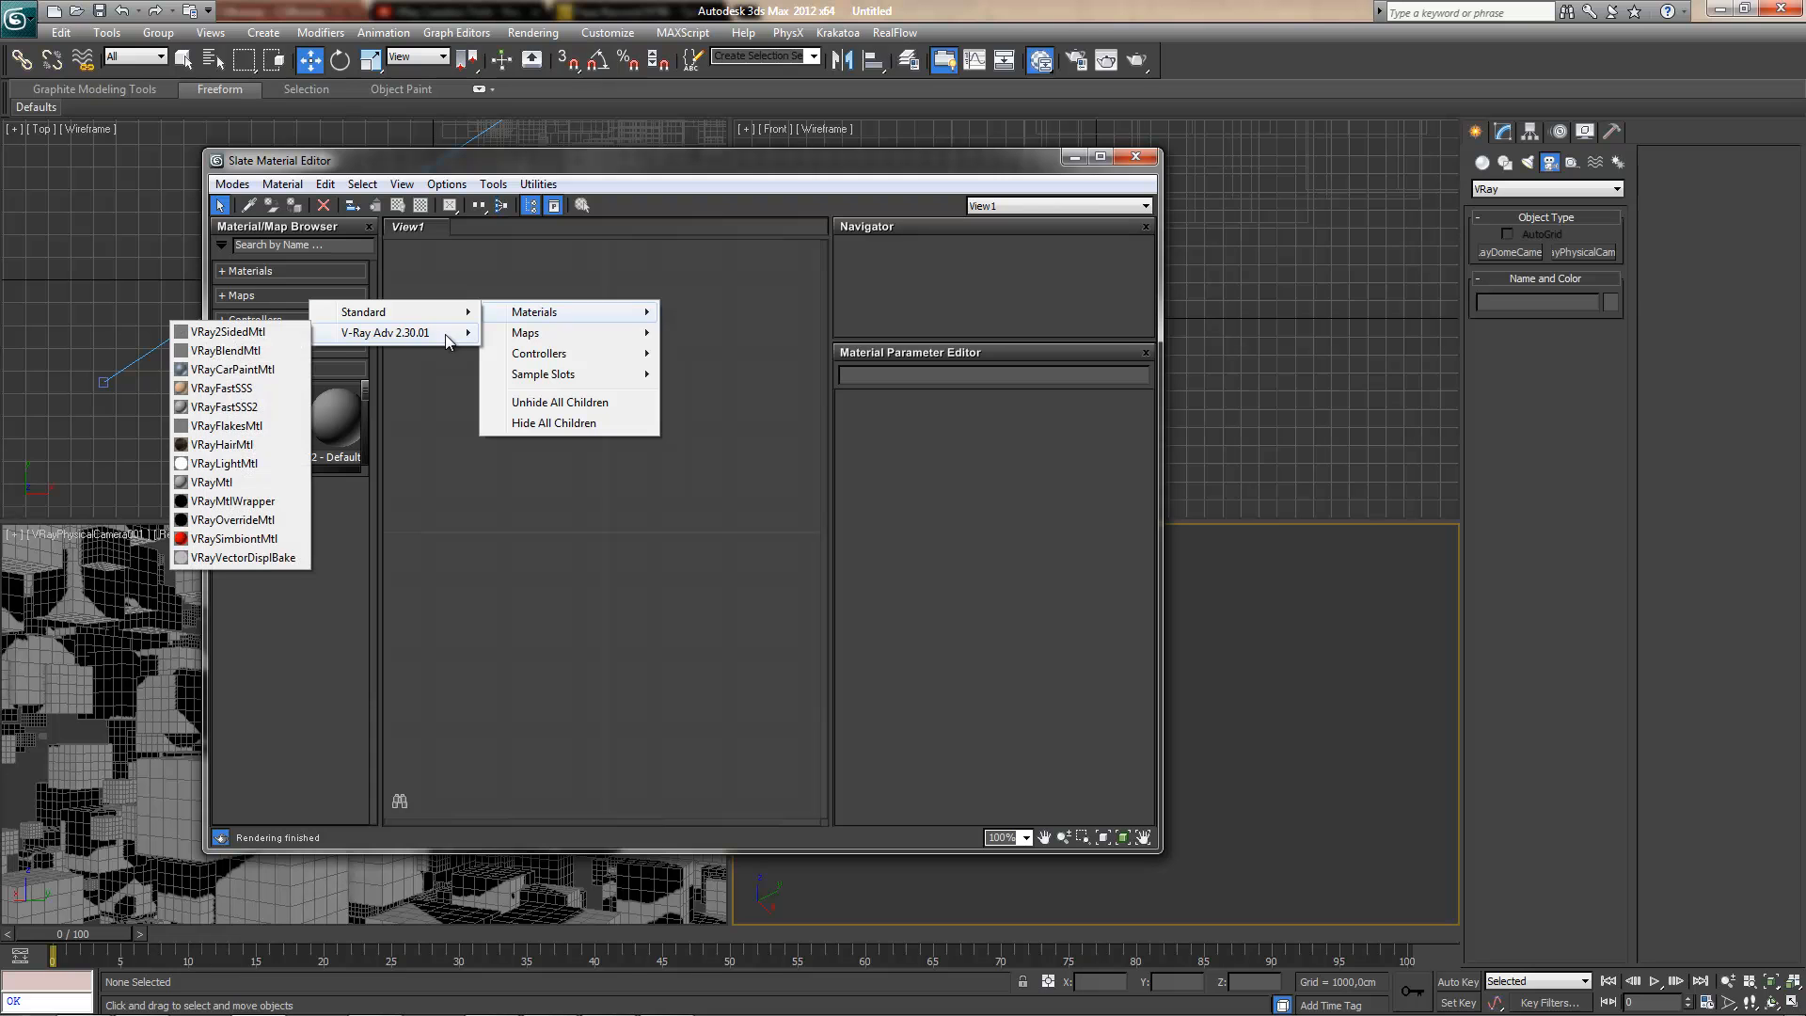
left_click(249, 477)
double_click(516, 363)
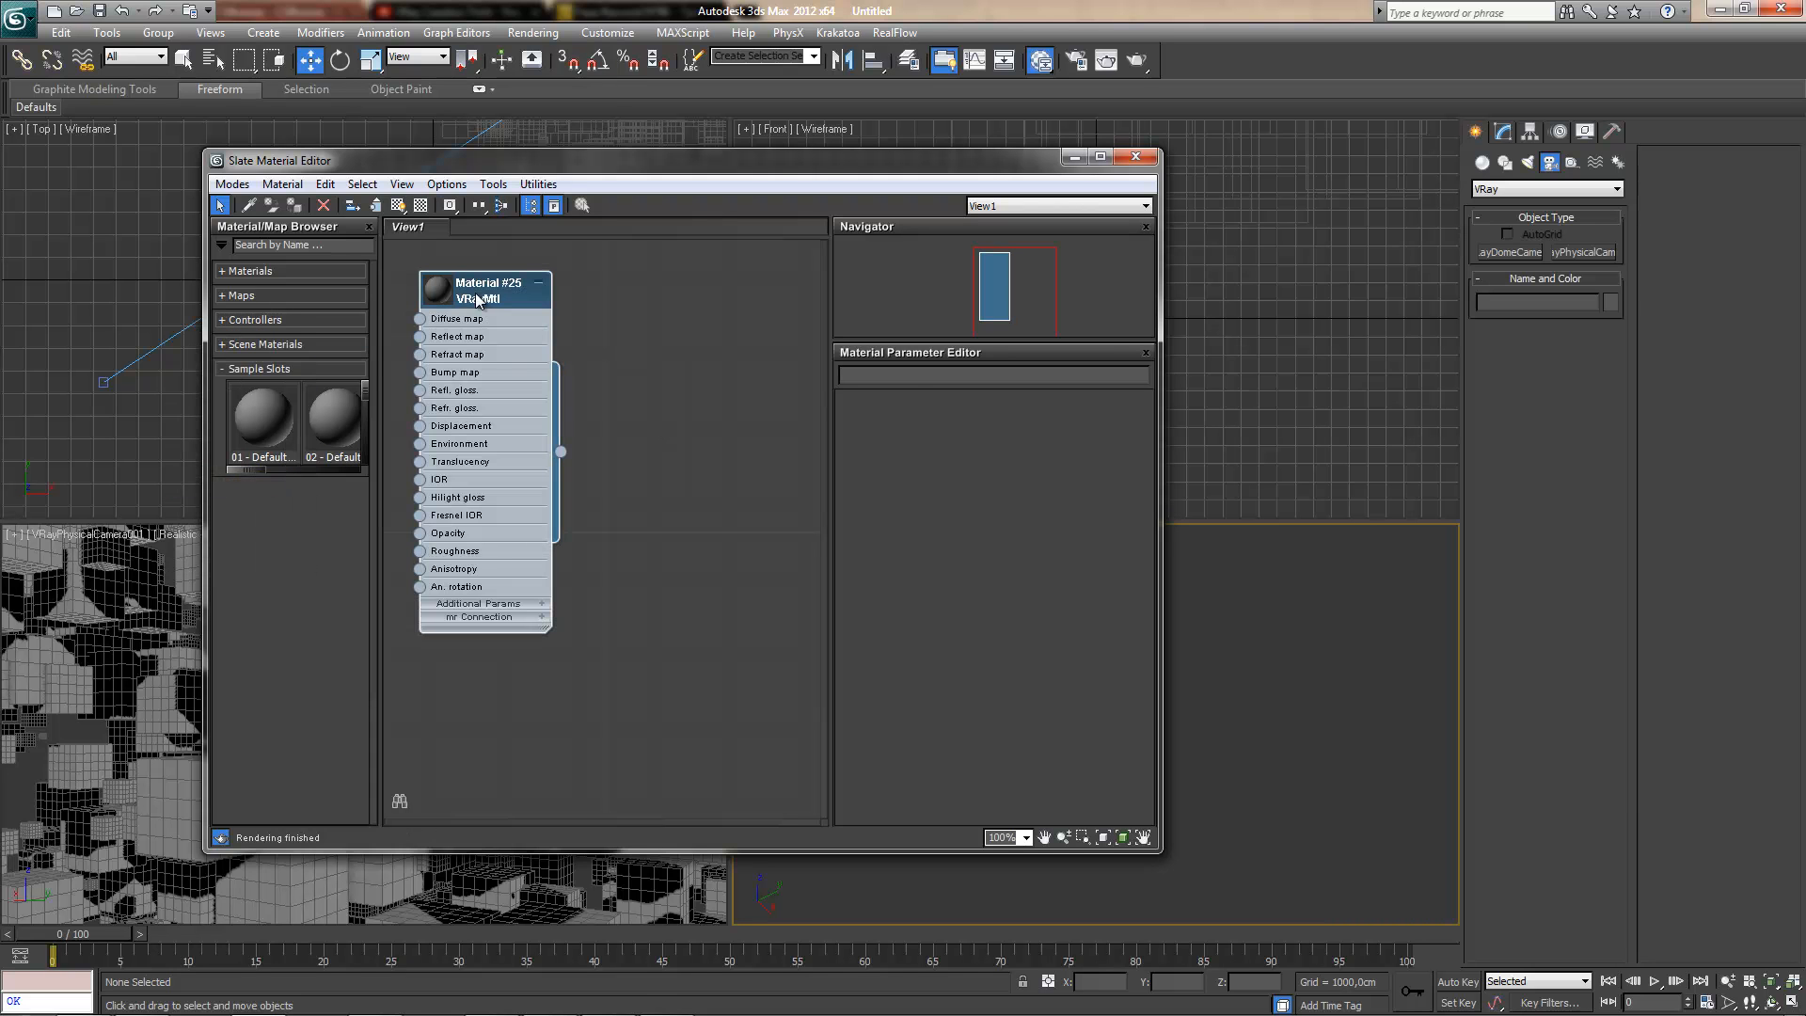
left_click(919, 375)
type("Edge plein")
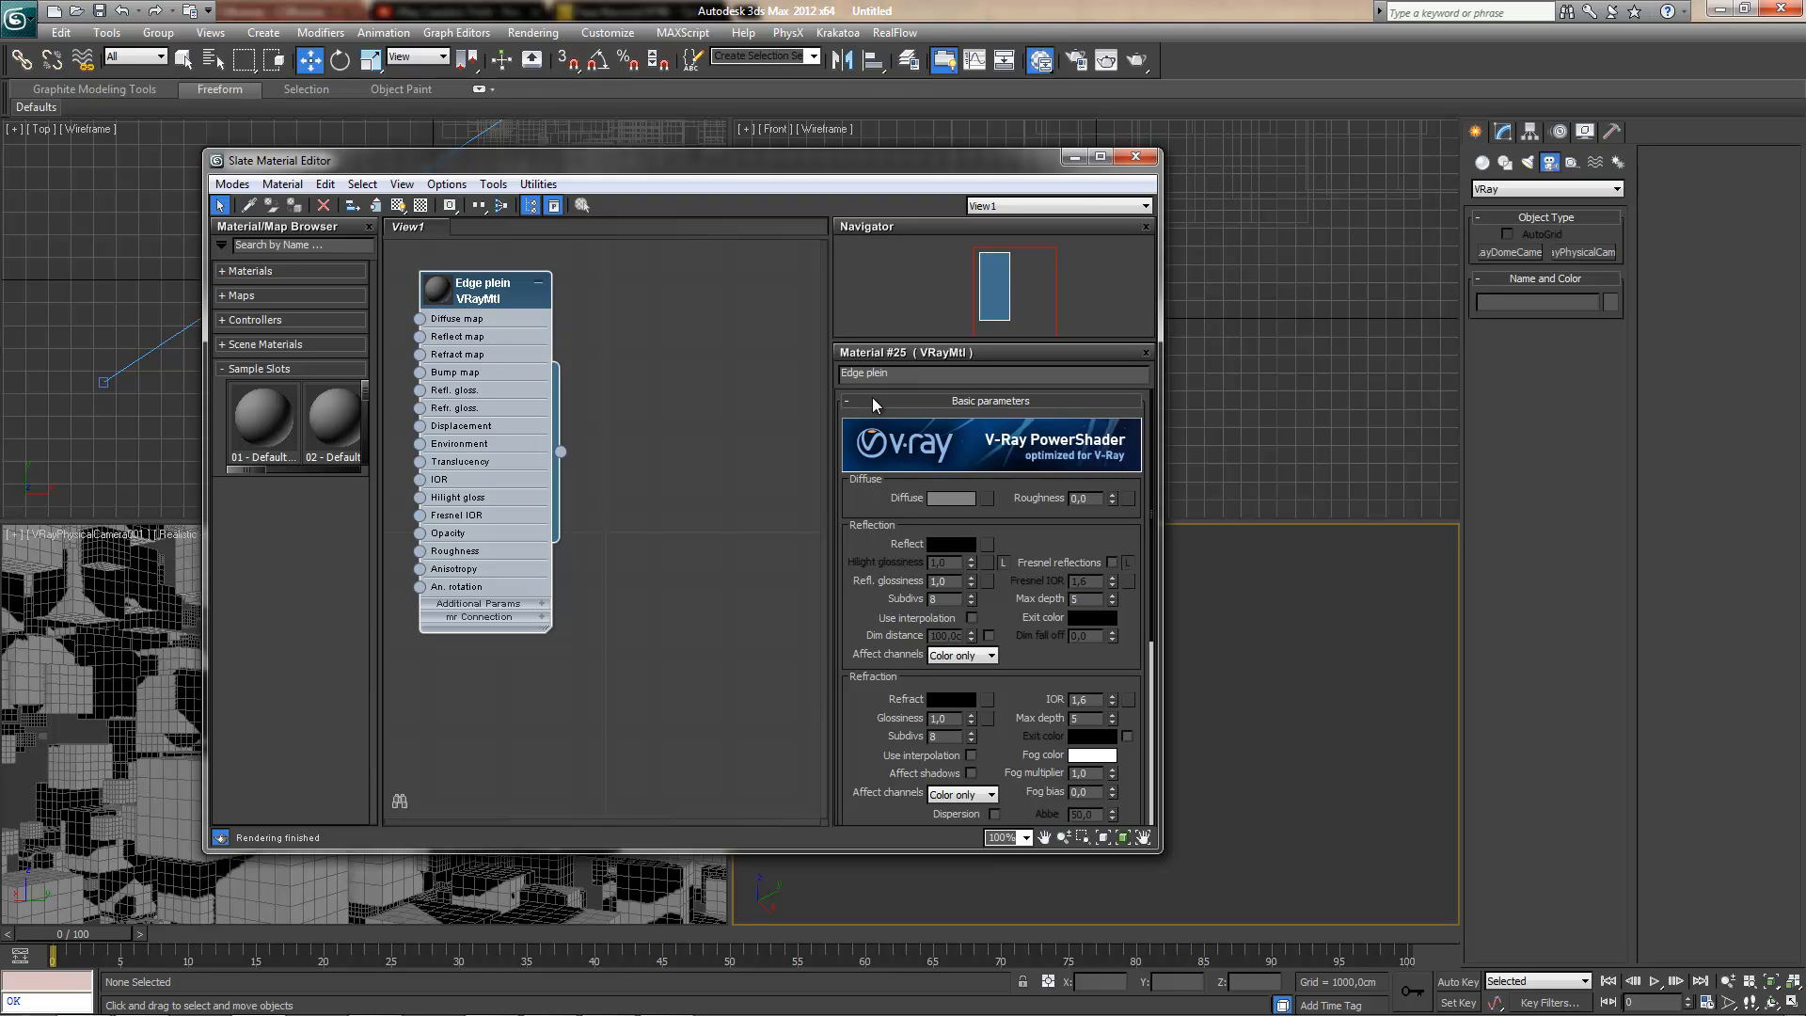
- Duplicate the Edge plein material, name the copy "edge transparent", and arrange the two nodes side by side
left_click(602, 342)
left_click_drag(491, 300, 679, 299, "shift")
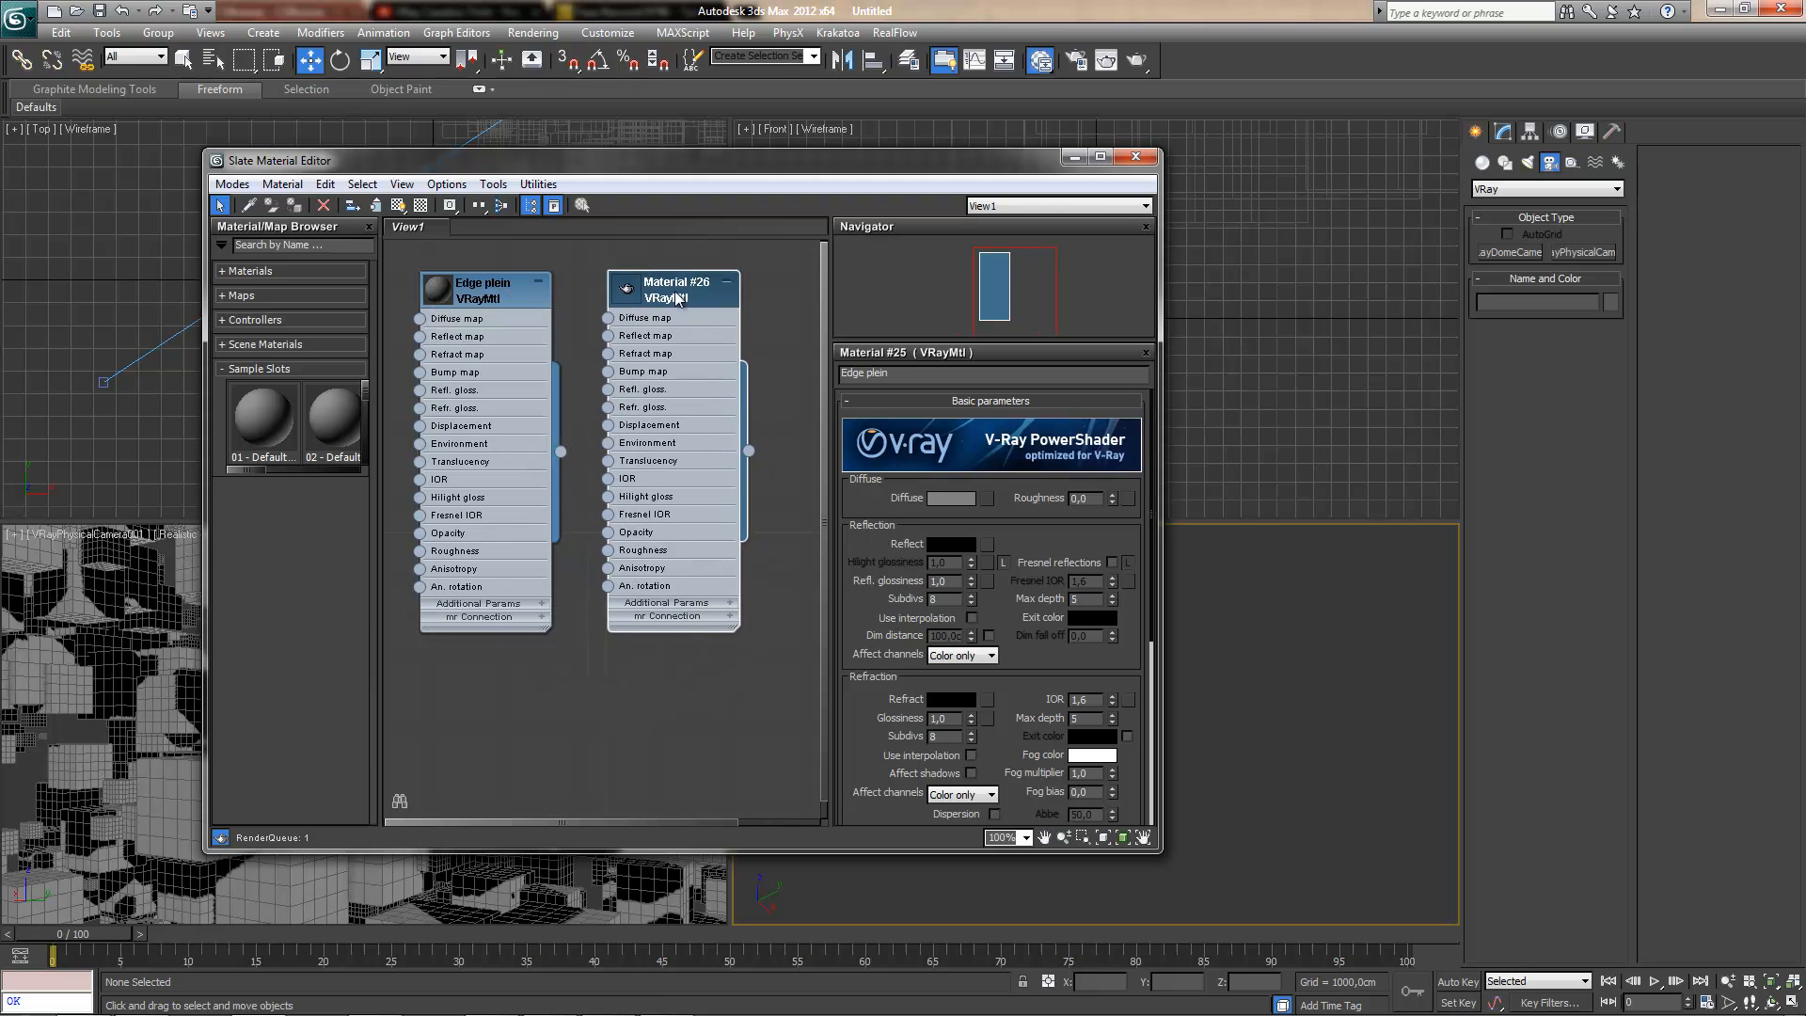
double_click(694, 299)
triple_click(880, 375)
type("e")
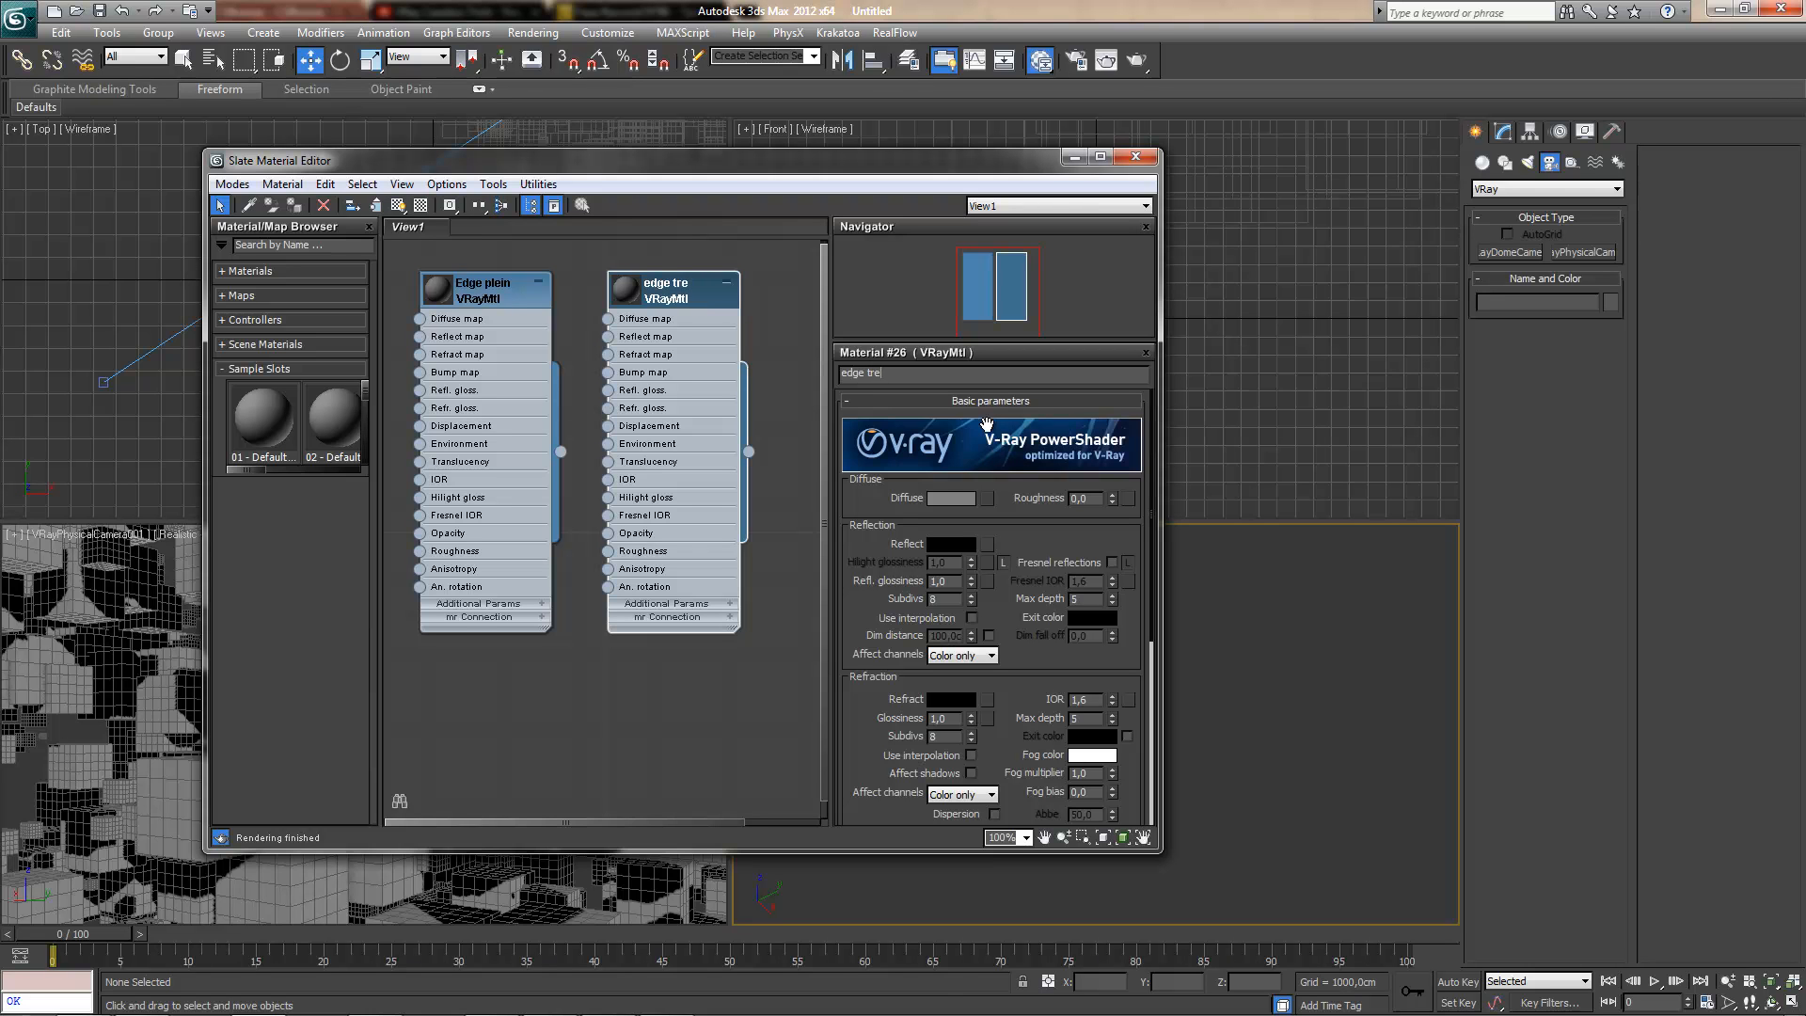
type("dge transparent")
key("Return")
left_click_drag(682, 303, 701, 303)
left_click_drag(508, 298, 546, 317)
middle_click_drag(546, 317, 573, 405)
- Set the diffuse colour of the Edge plein material to a near-white grey with a value of 240
double_click(550, 402)
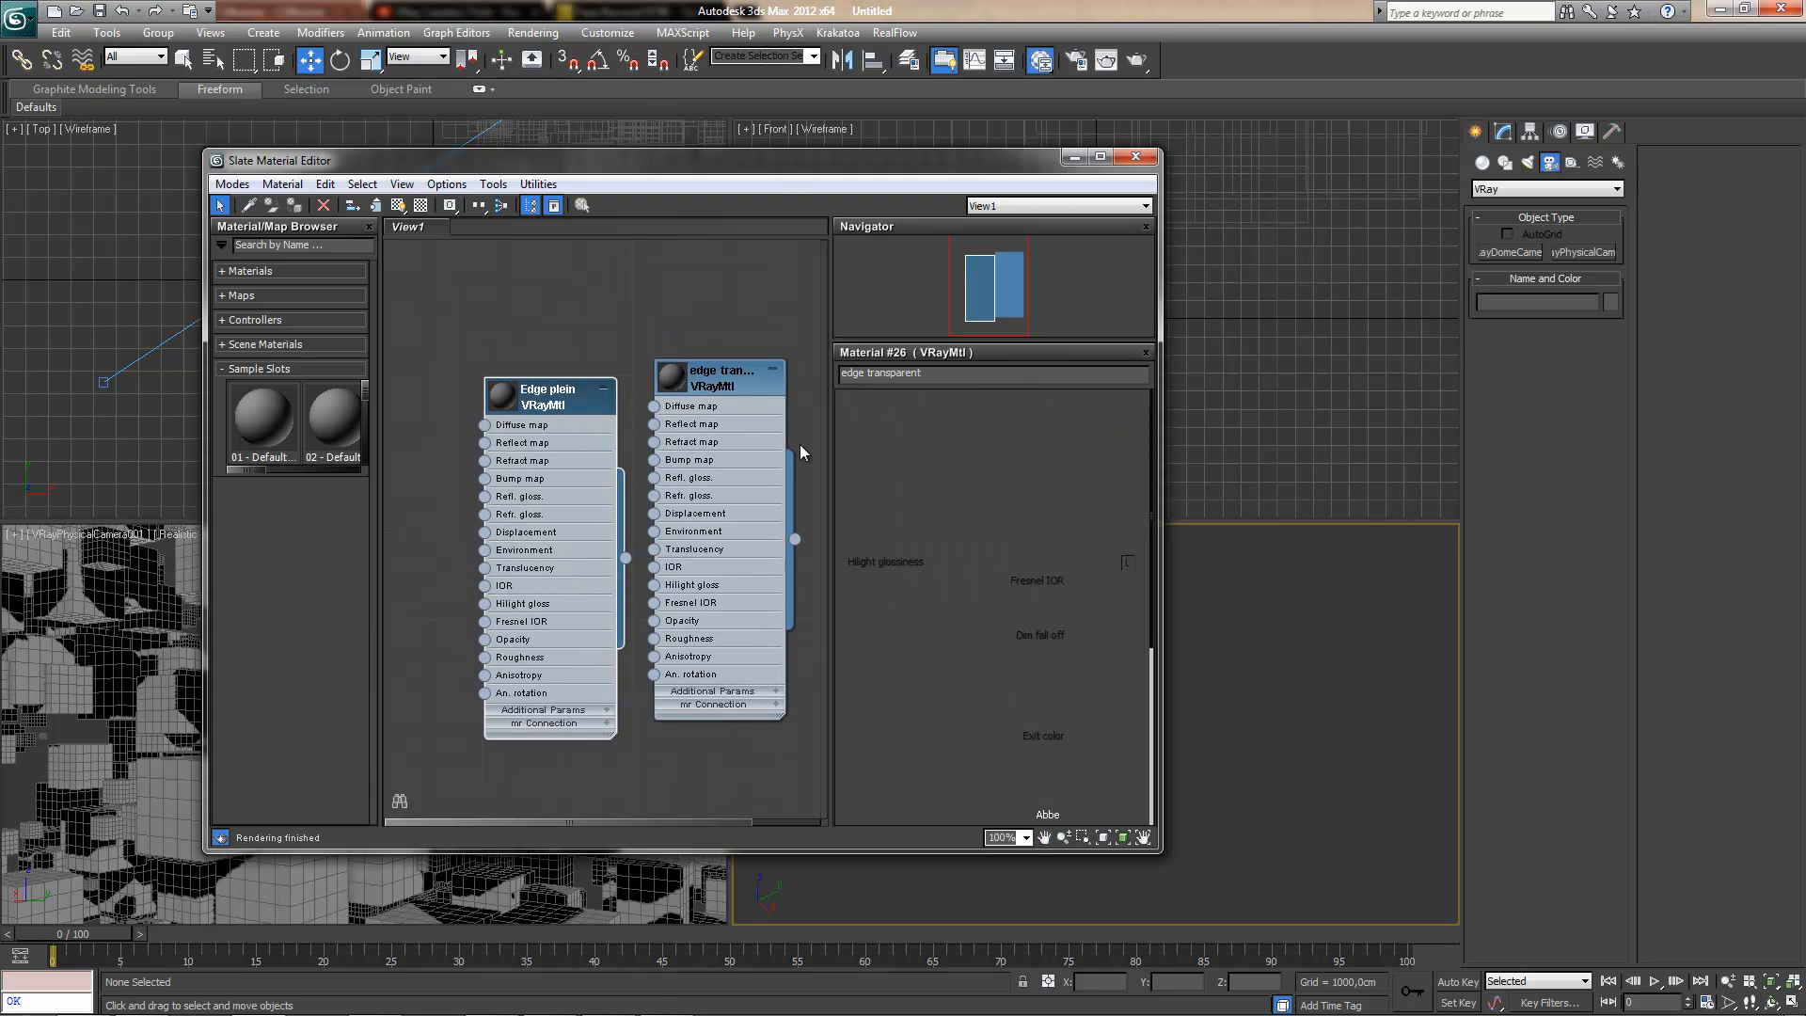
left_click(949, 498)
left_click_drag(561, 239, 557, 255)
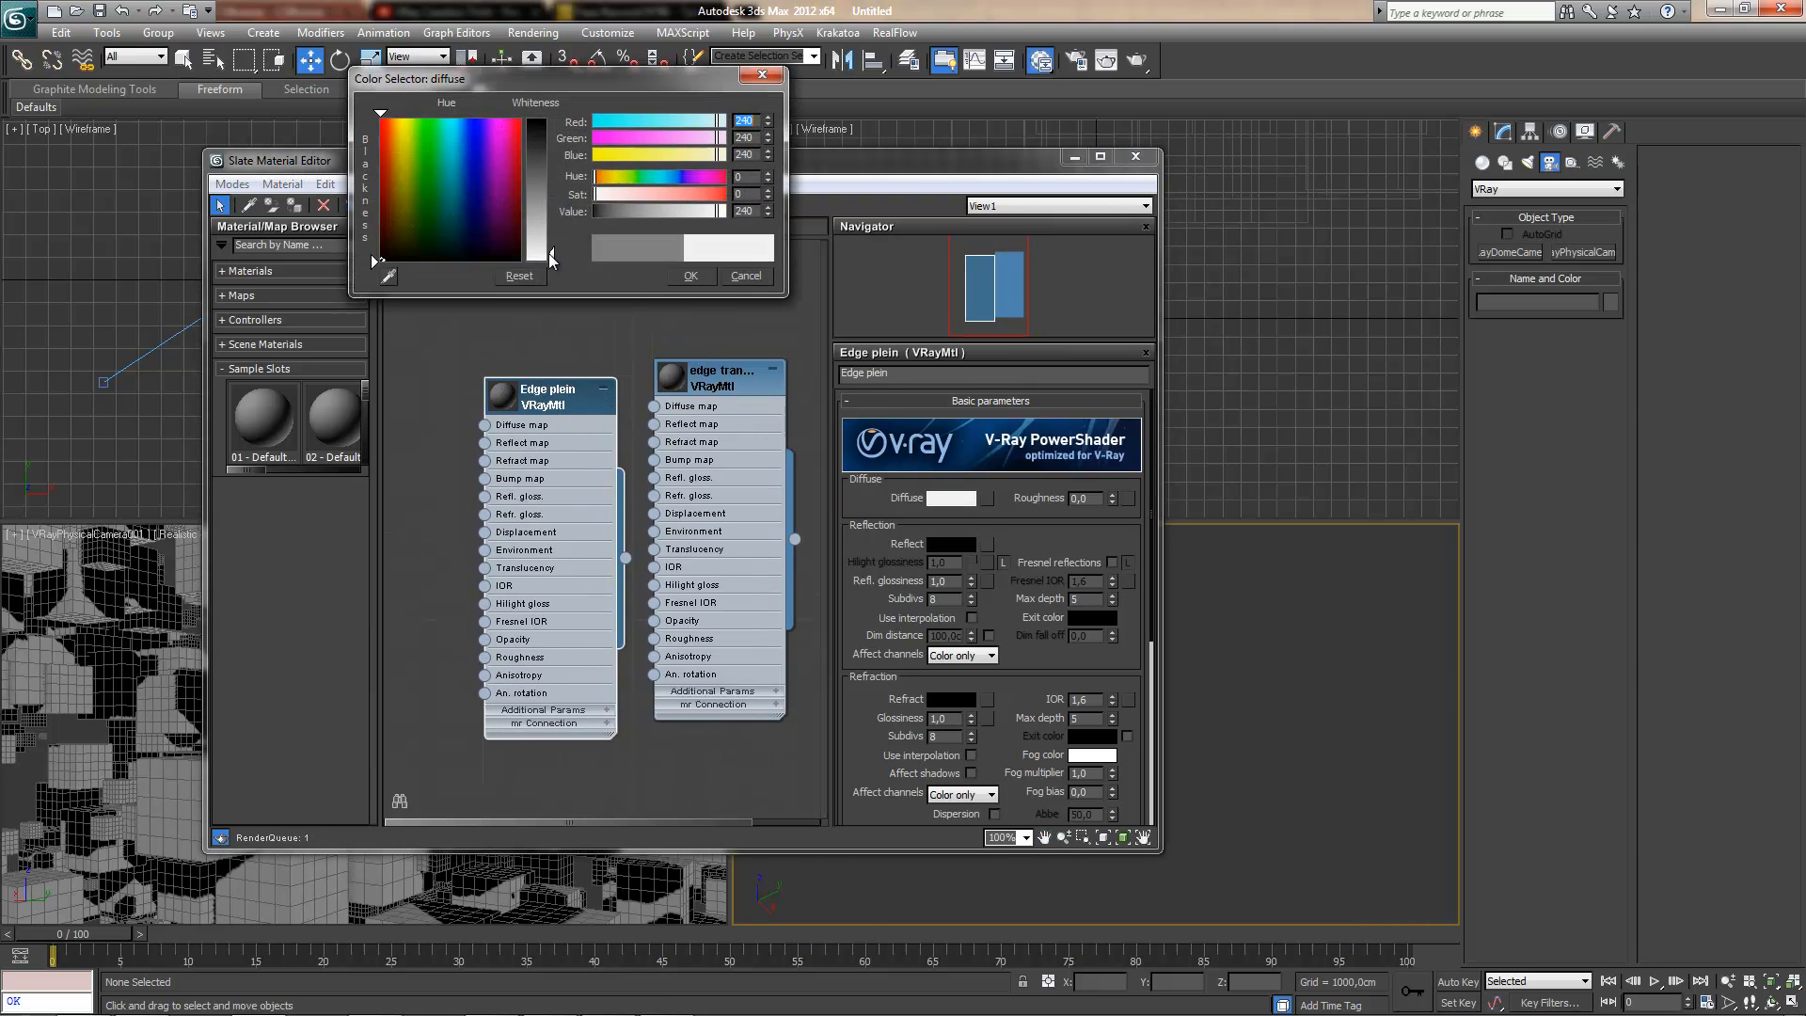
left_click(690, 276)
- Connect a VRayEdgesTex map to the Diffuse map of the Edge plein material and open the map's parameters
left_click_drag(565, 407, 428, 434)
mouse_move(509, 461)
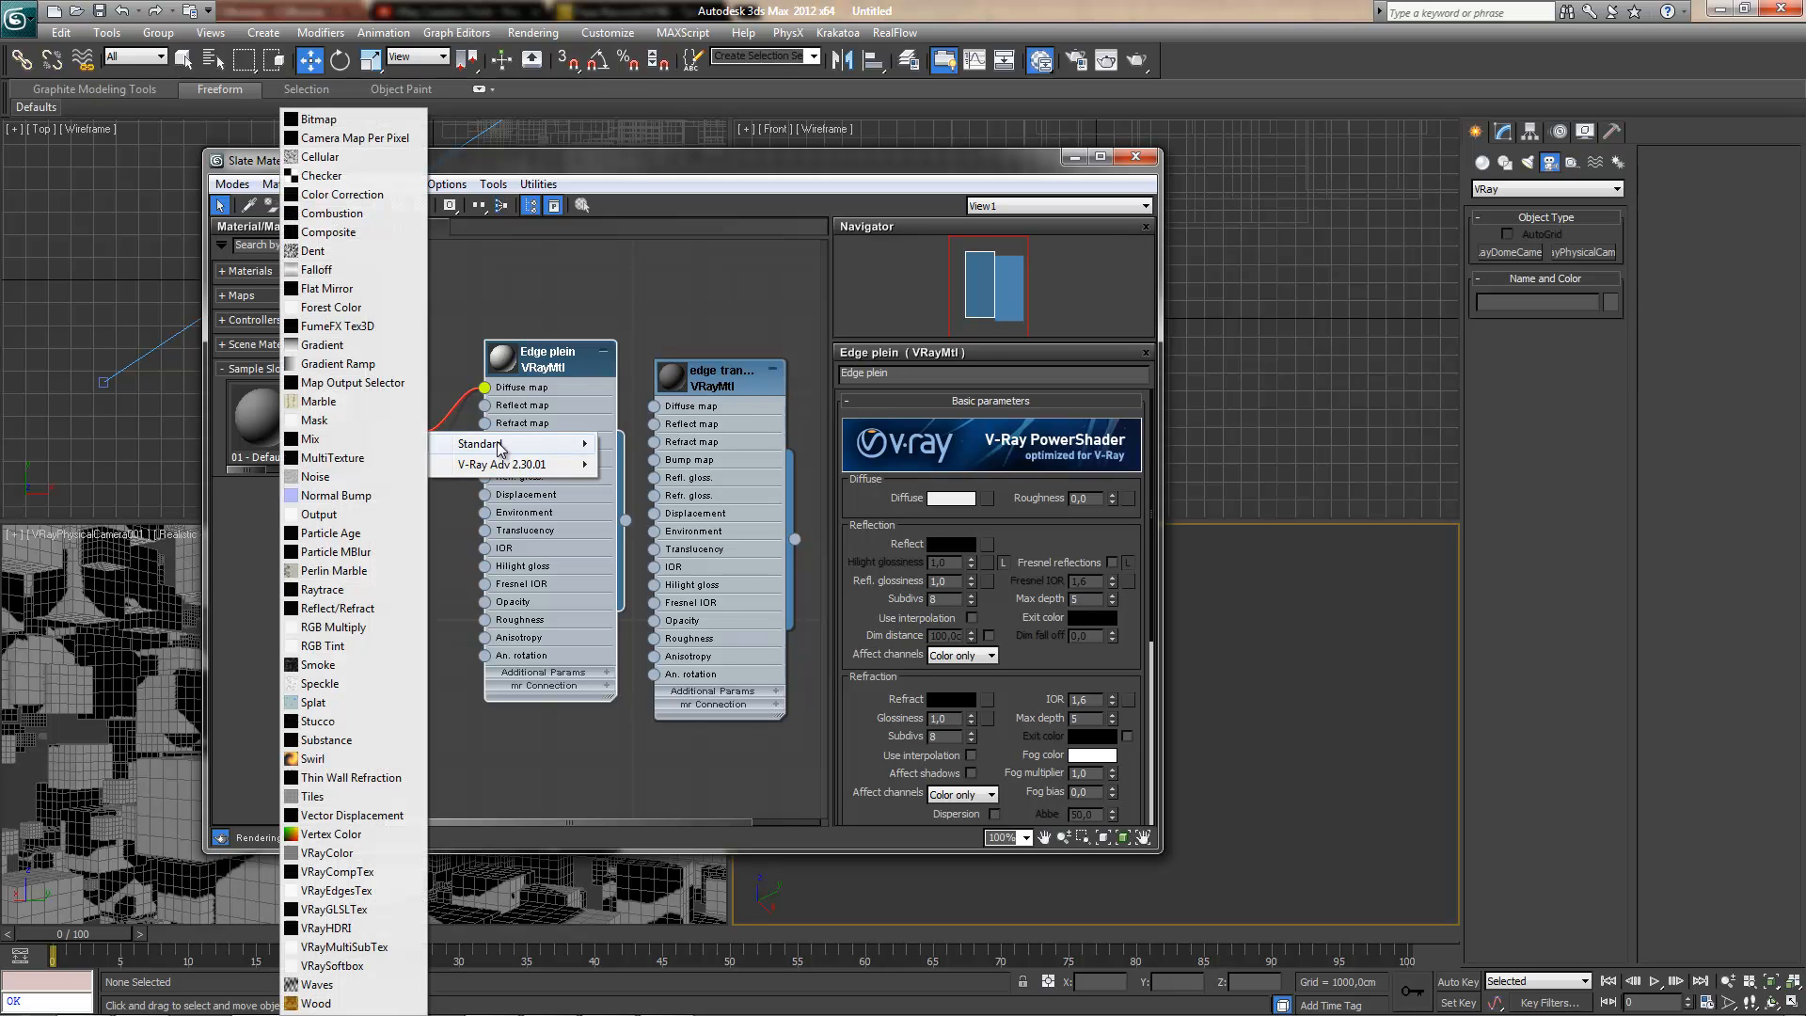
left_click(365, 890)
left_click_drag(437, 450, 423, 399)
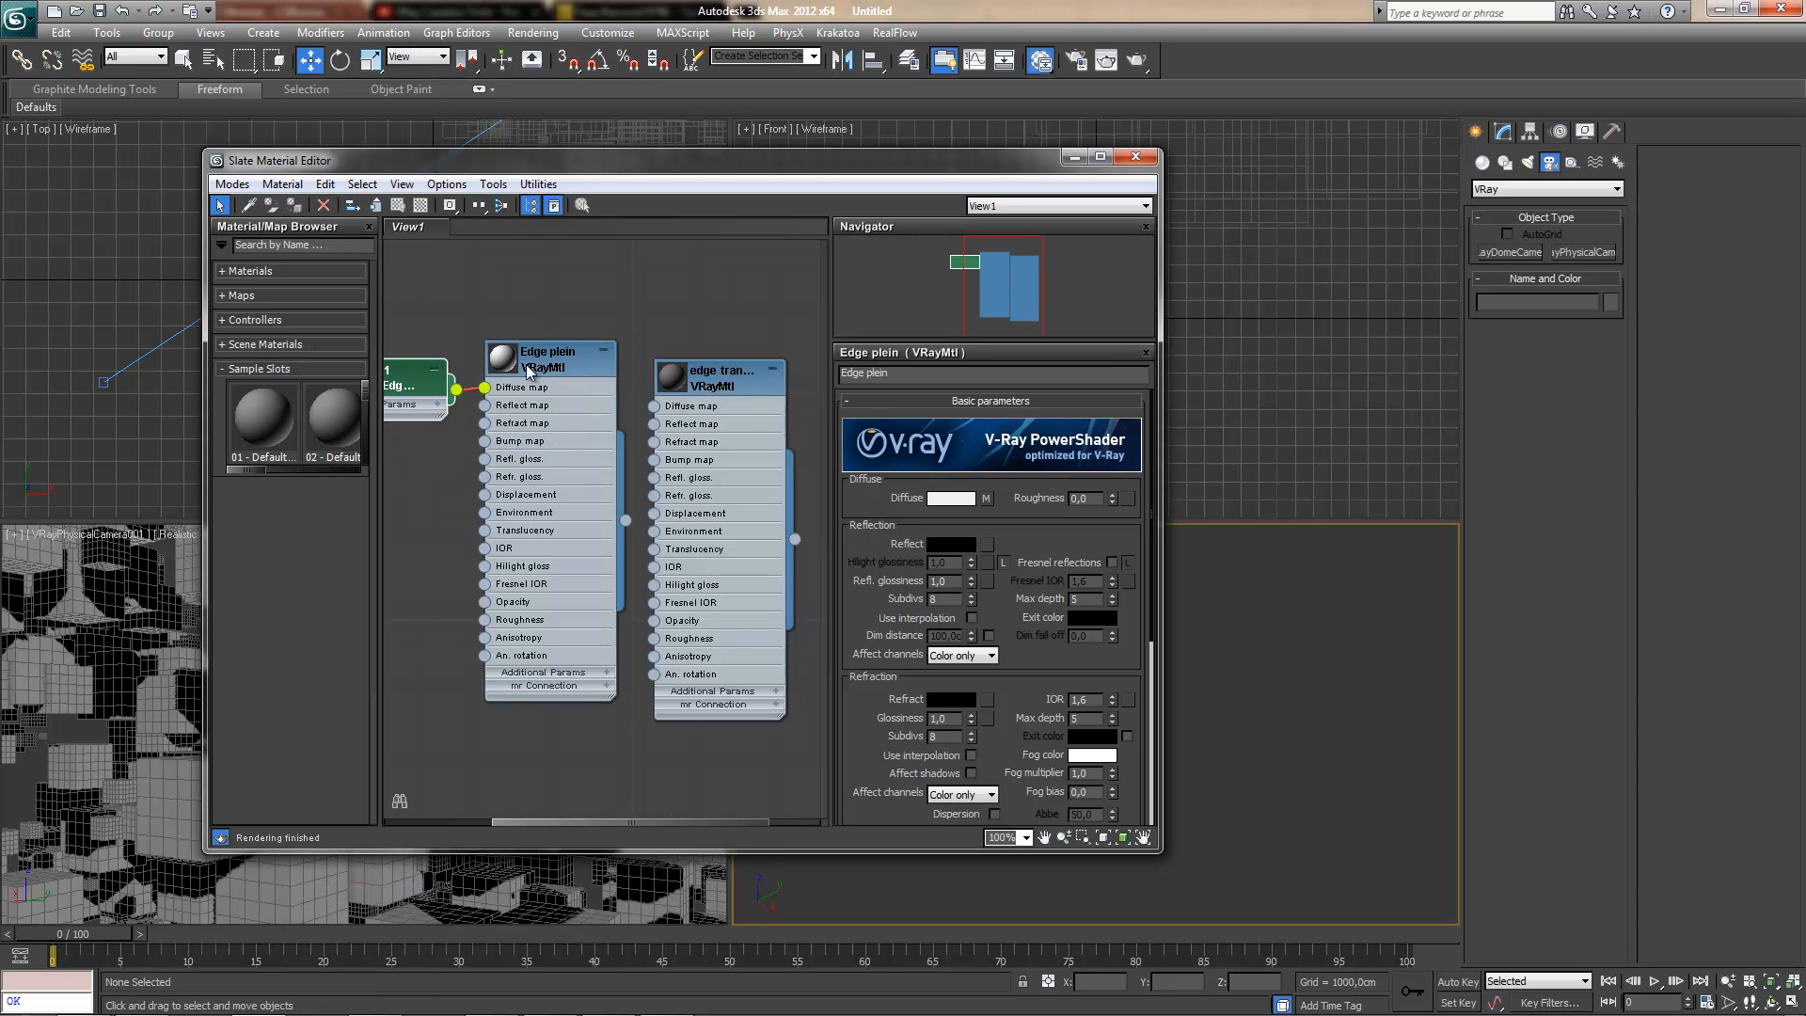
left_click_drag(528, 369, 583, 407)
middle_click_drag(583, 406, 727, 430)
double_click(528, 413)
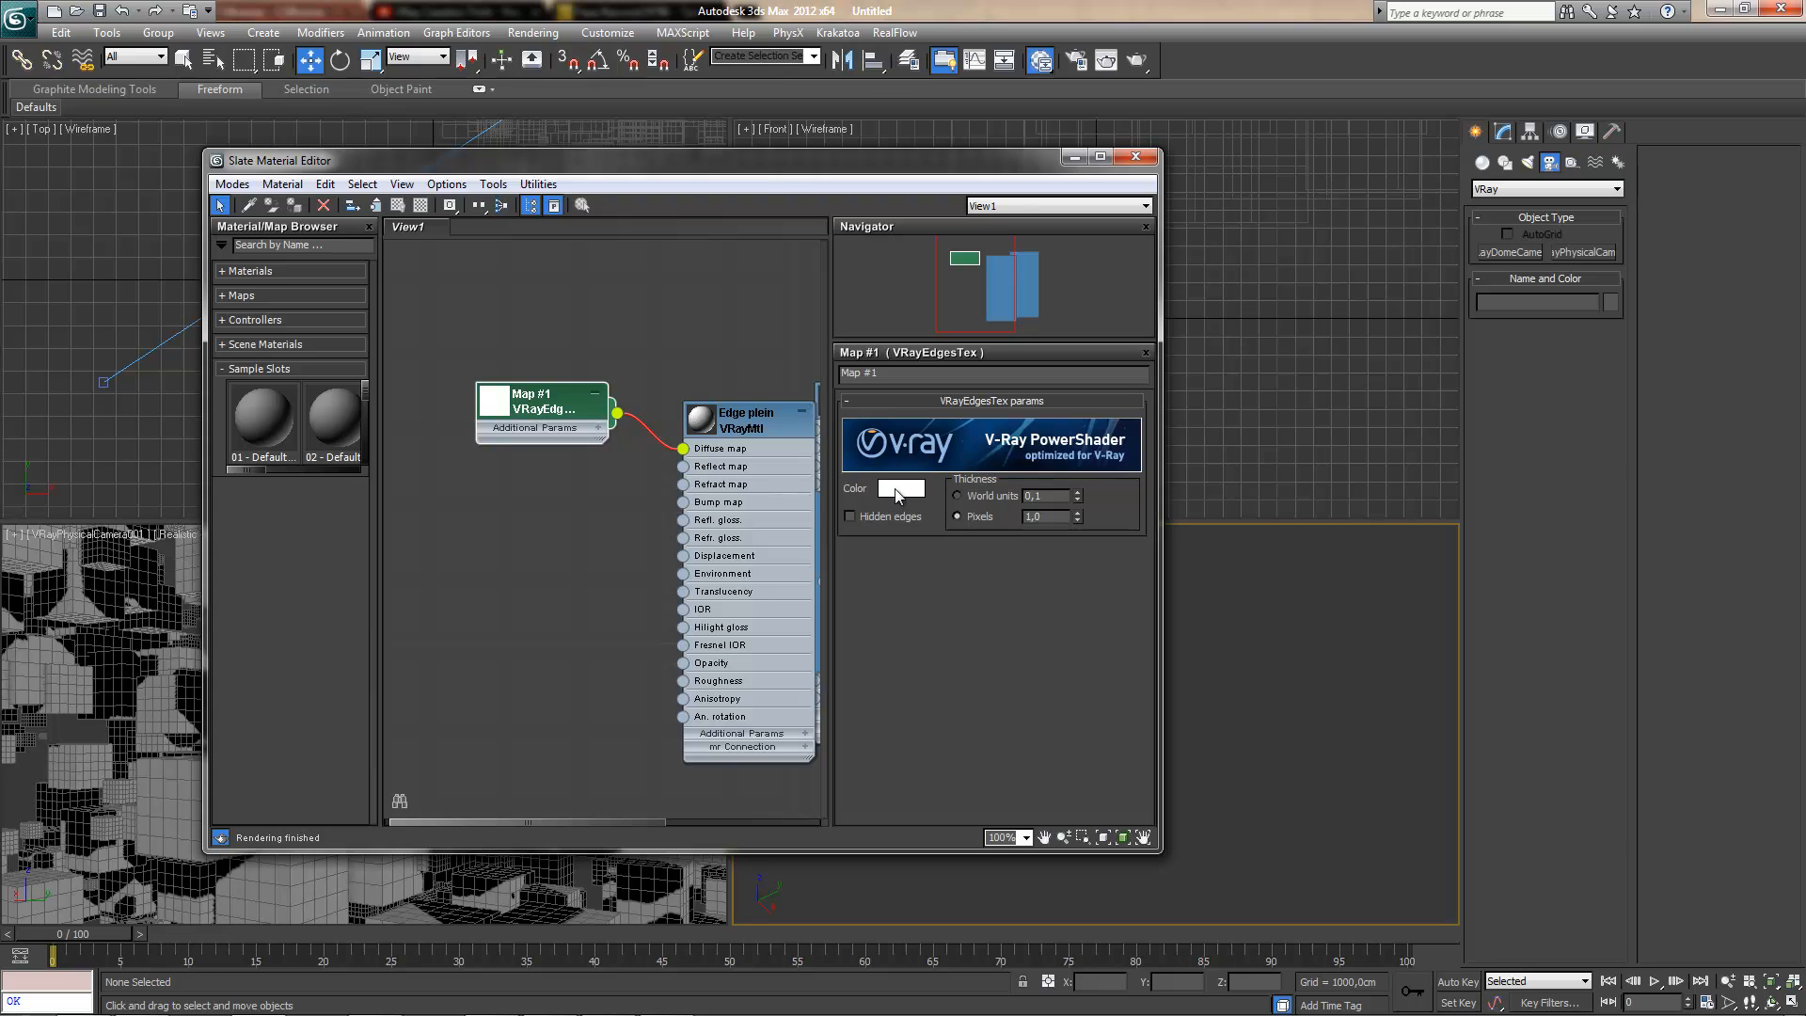
- Set the edge colour of the VRayEdgesTex map feeding the Edge plein material to near-black
left_click(900, 489)
left_click_drag(540, 129, 550, 122)
left_click(691, 281)
- Enlarge the Edge plein material's preview and spread the nodes so the edge transparent material stands apart with free space beside it
double_click(699, 416)
left_click_drag(745, 429, 707, 371)
left_click_drag(566, 404, 527, 406)
left_click_drag(686, 382, 648, 361)
middle_click_drag(729, 464, 581, 480)
left_click_drag(718, 427, 848, 408)
middle_click_drag(767, 410, 583, 394)
left_click_drag(672, 402, 691, 383)
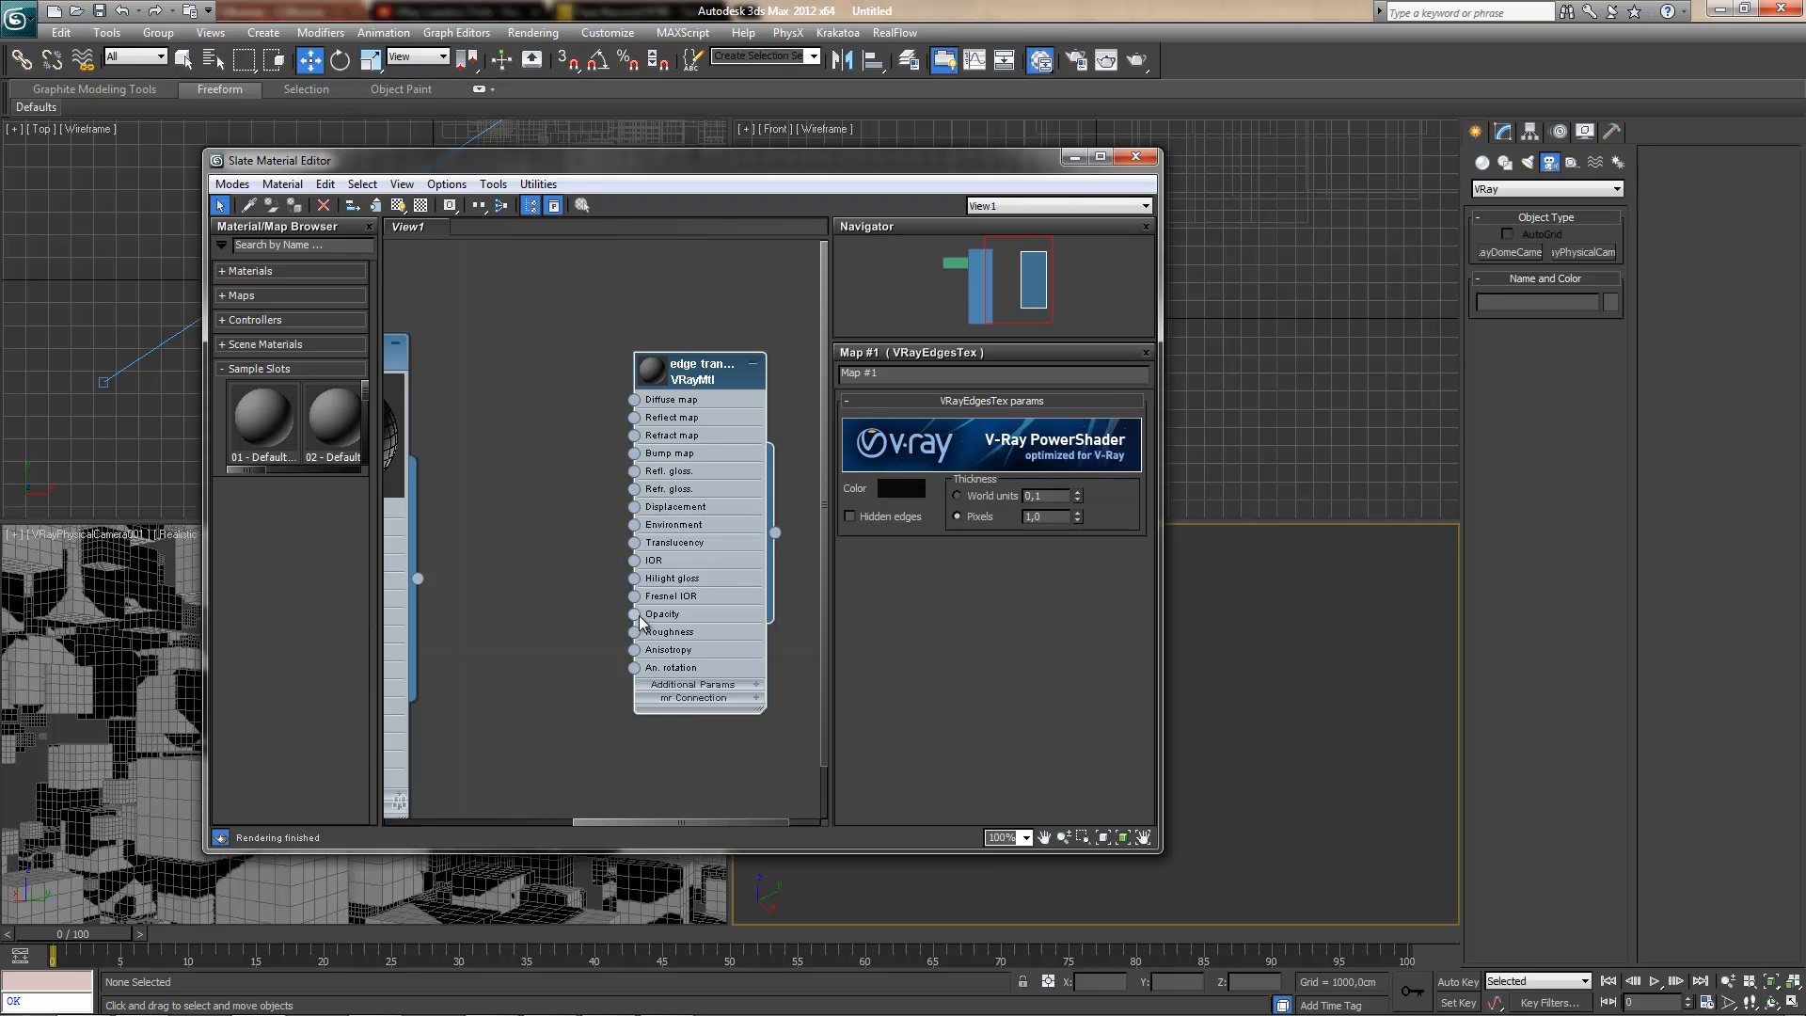
- Connect a new VRayEdgesTex map to the Opacity map of the edge transparent material and enlarge that material's preview
left_click_drag(632, 615, 592, 637)
mouse_move(616, 654)
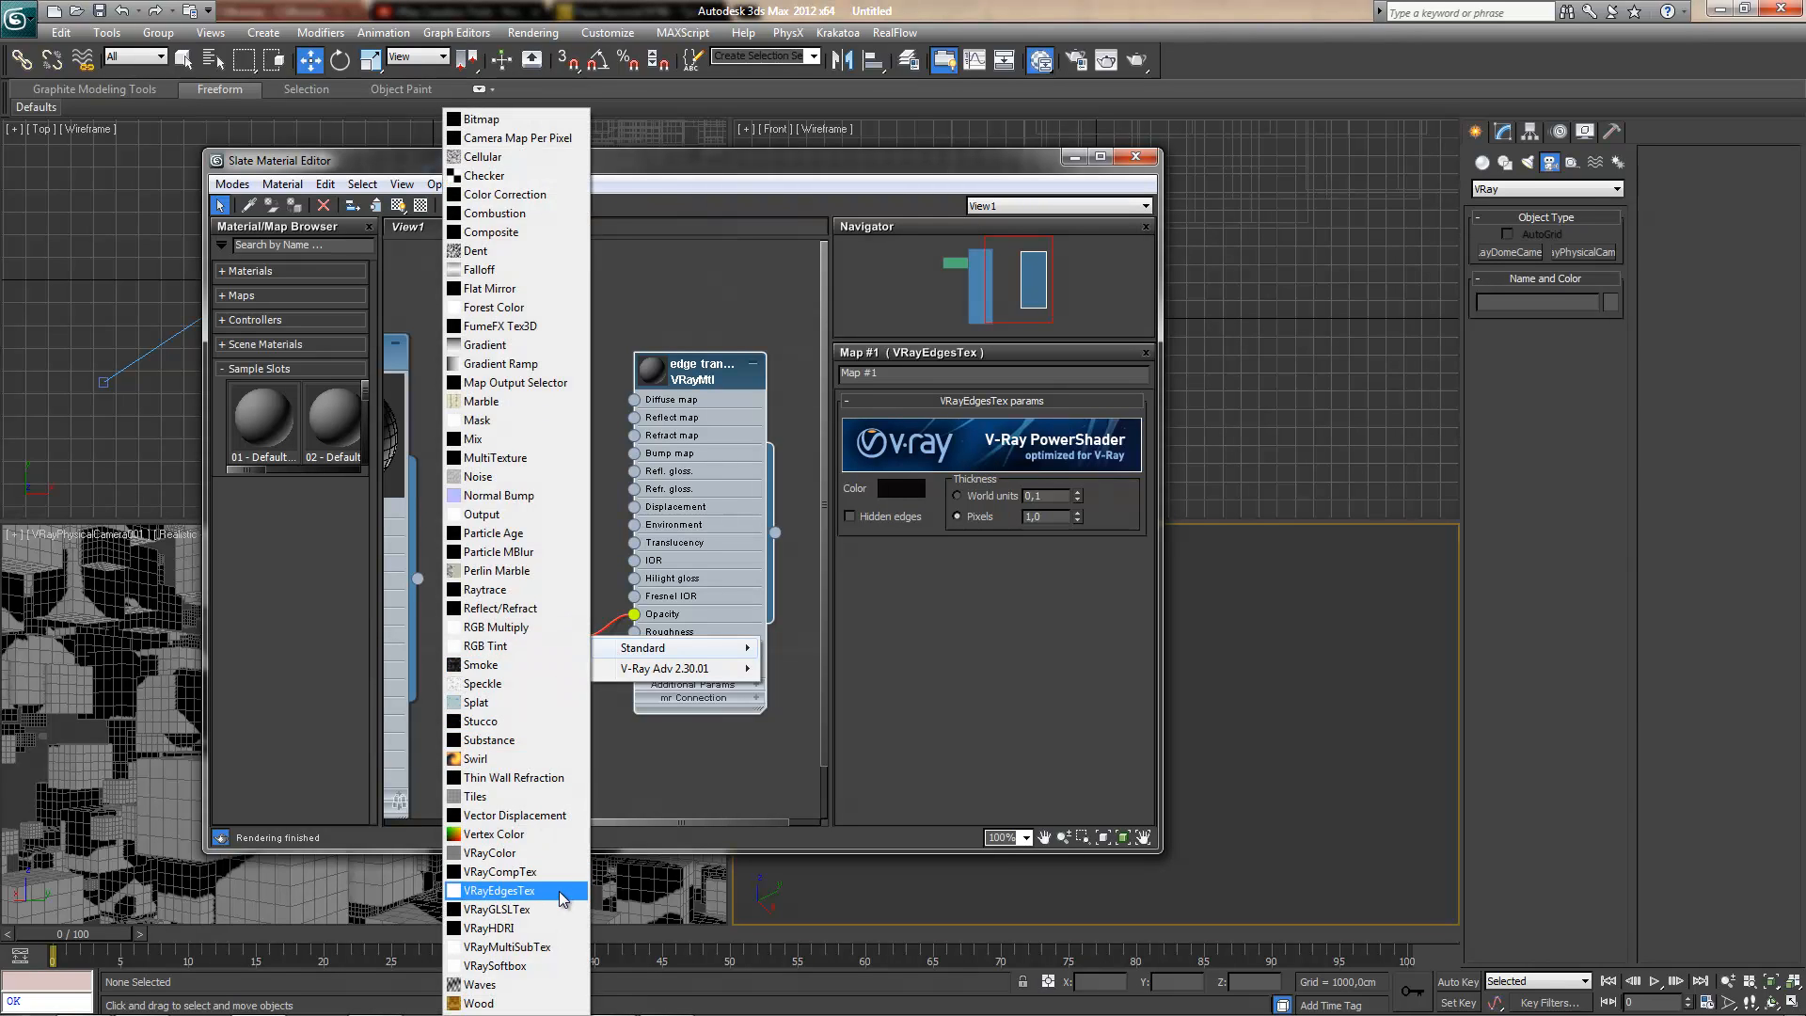
left_click(562, 891)
left_click_drag(594, 638, 519, 544)
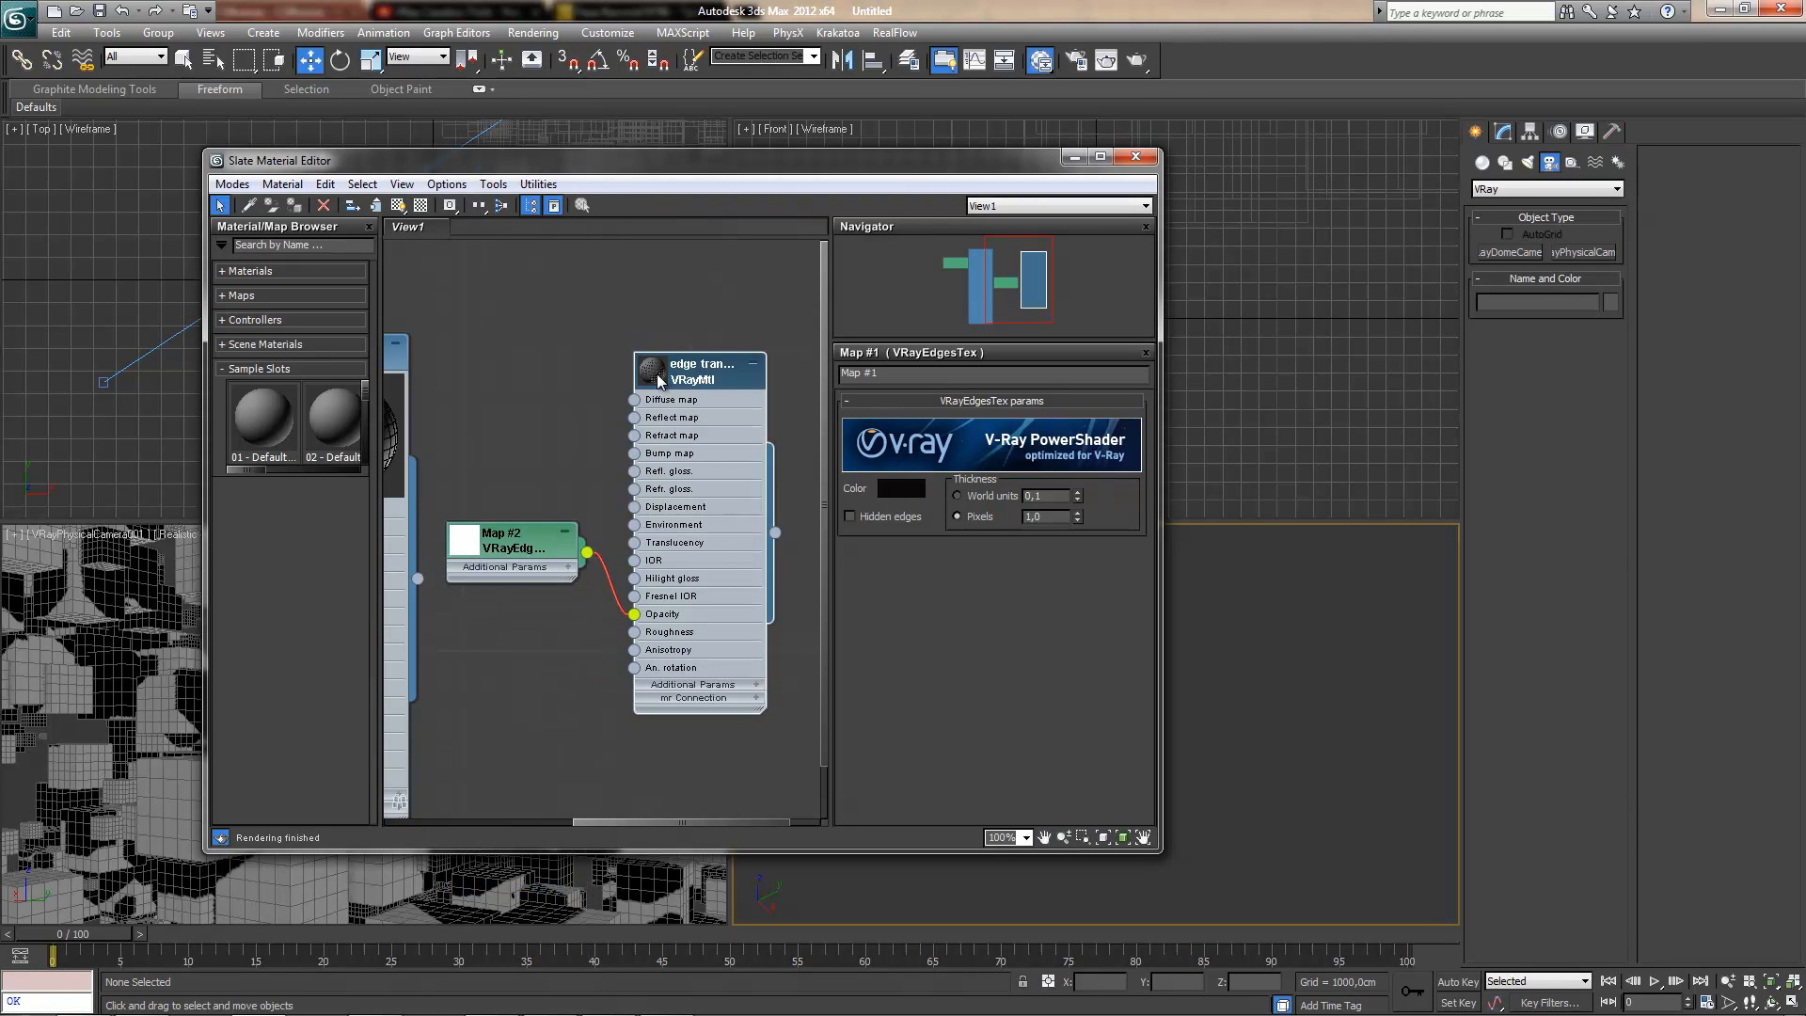
double_click(651, 369)
left_click_drag(696, 384, 714, 328)
left_click_drag(524, 567, 524, 549)
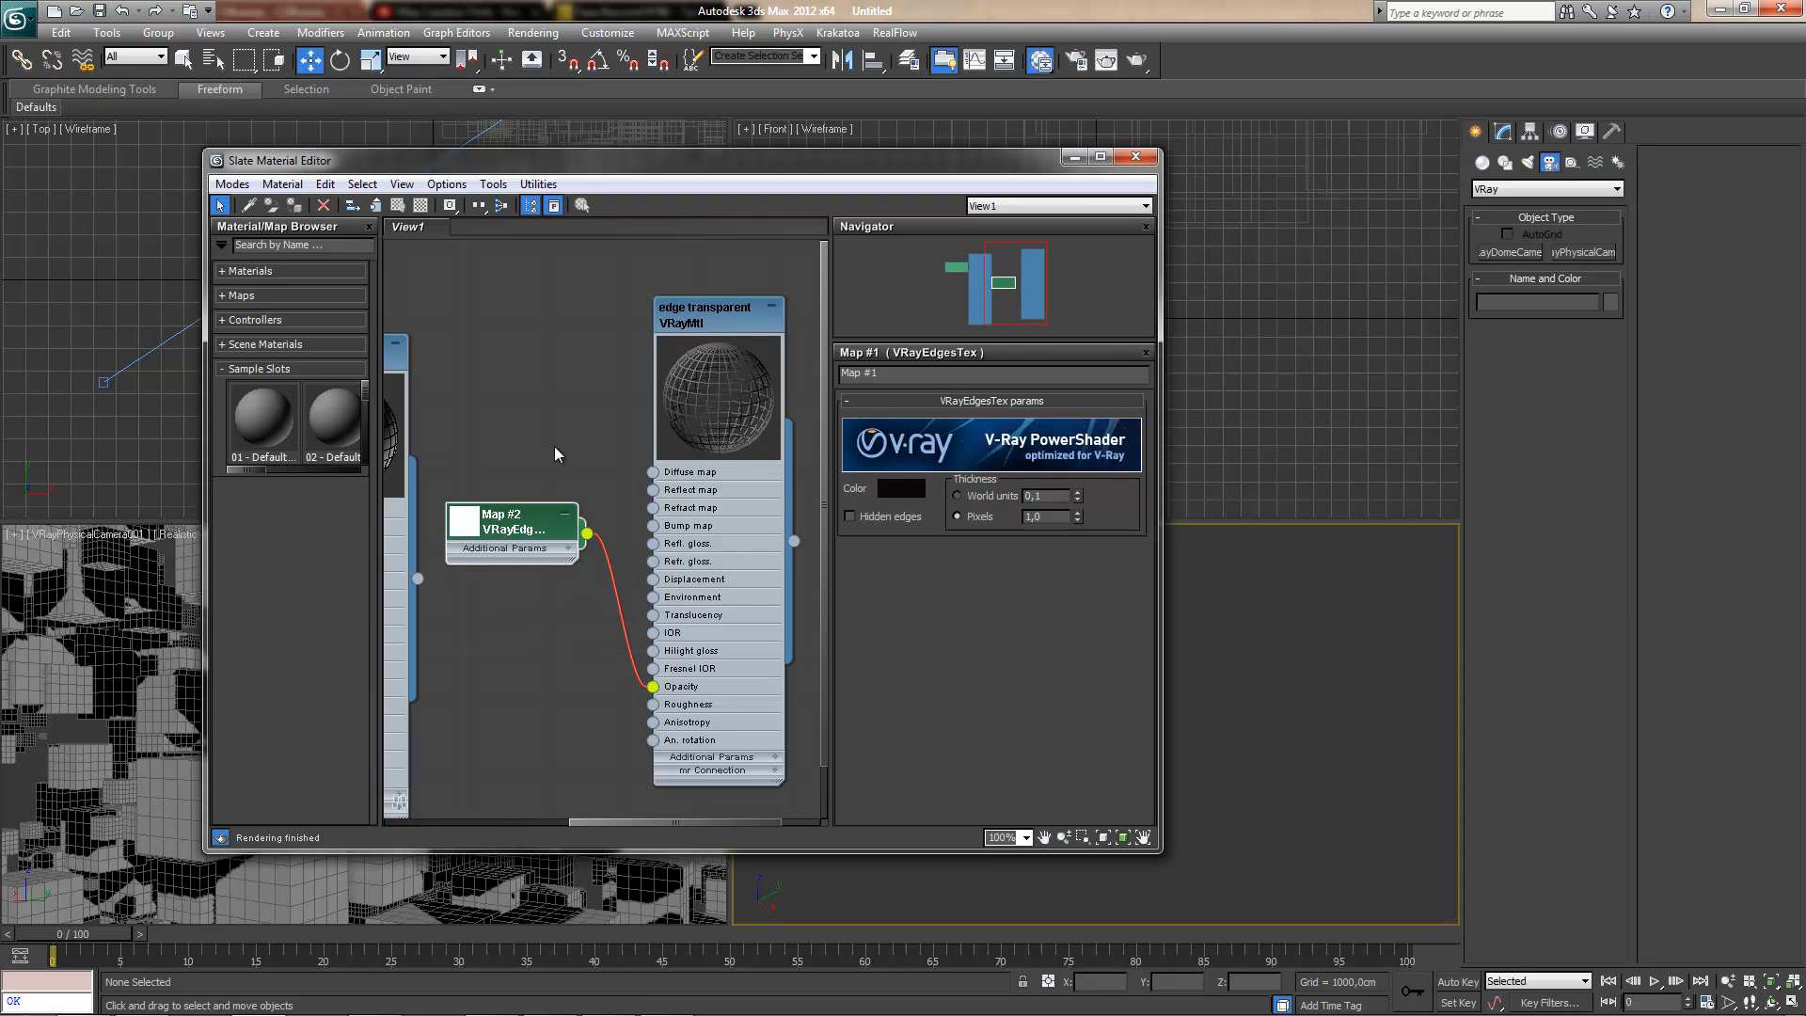
- Set the diffuse colour of the edge transparent material to near-black
double_click(698, 335)
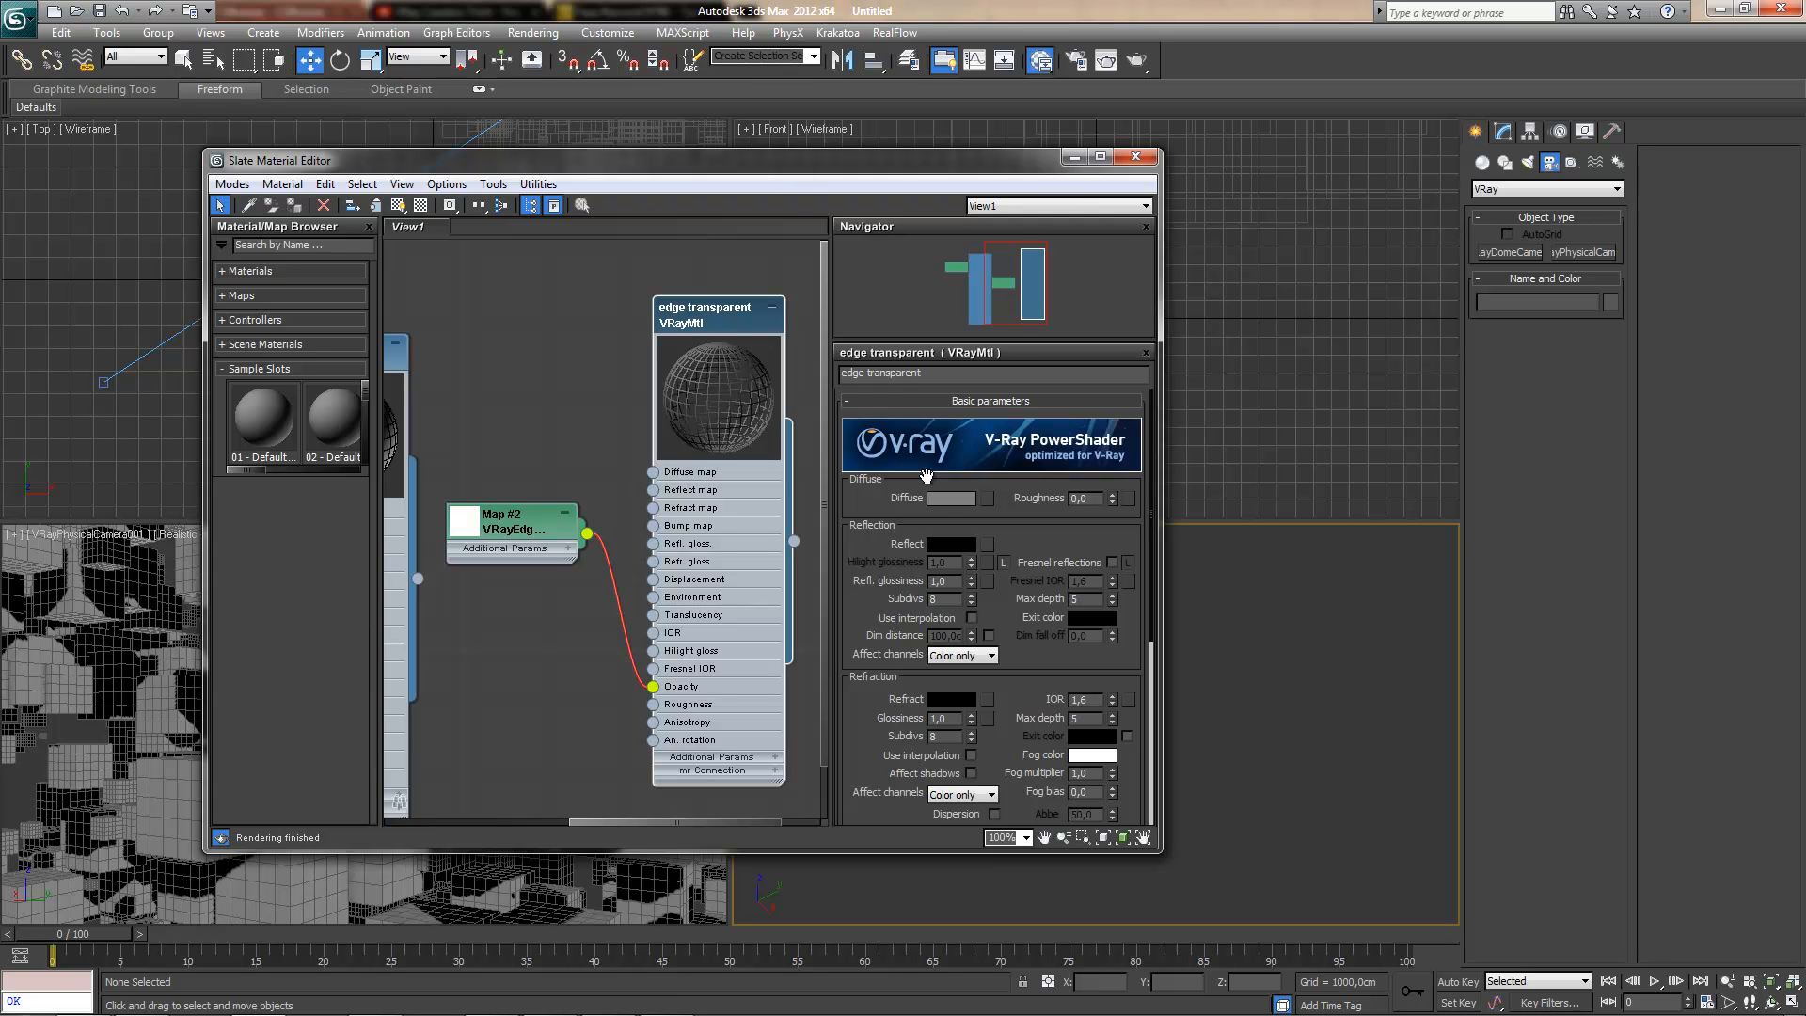
left_click(951, 499)
left_click(552, 129)
left_click_drag(550, 124, 550, 126)
left_click(701, 281)
- Add a VRayHDRI map in the empty area below the materials and open its parameters
middle_click_drag(614, 389, 707, 408)
scroll(708, 411, "down", 3)
scroll(713, 471, "down", 3)
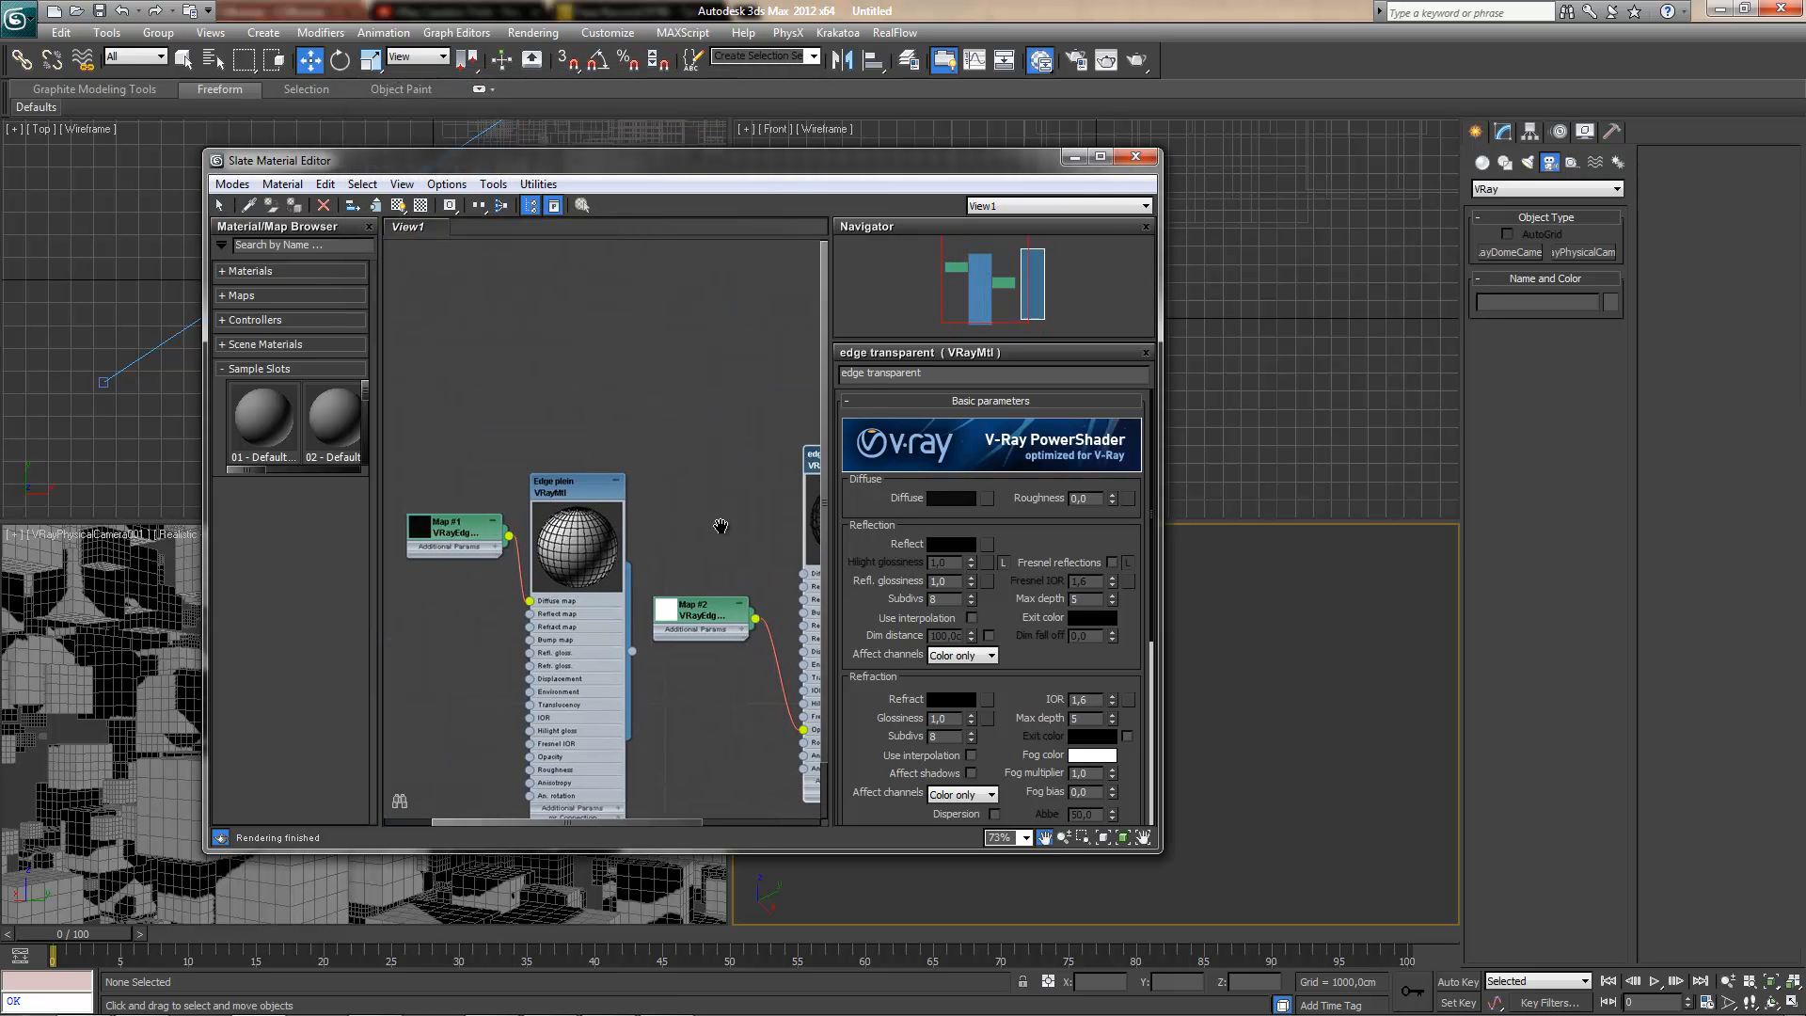
middle_click_drag(714, 529, 665, 428)
right_click(624, 557)
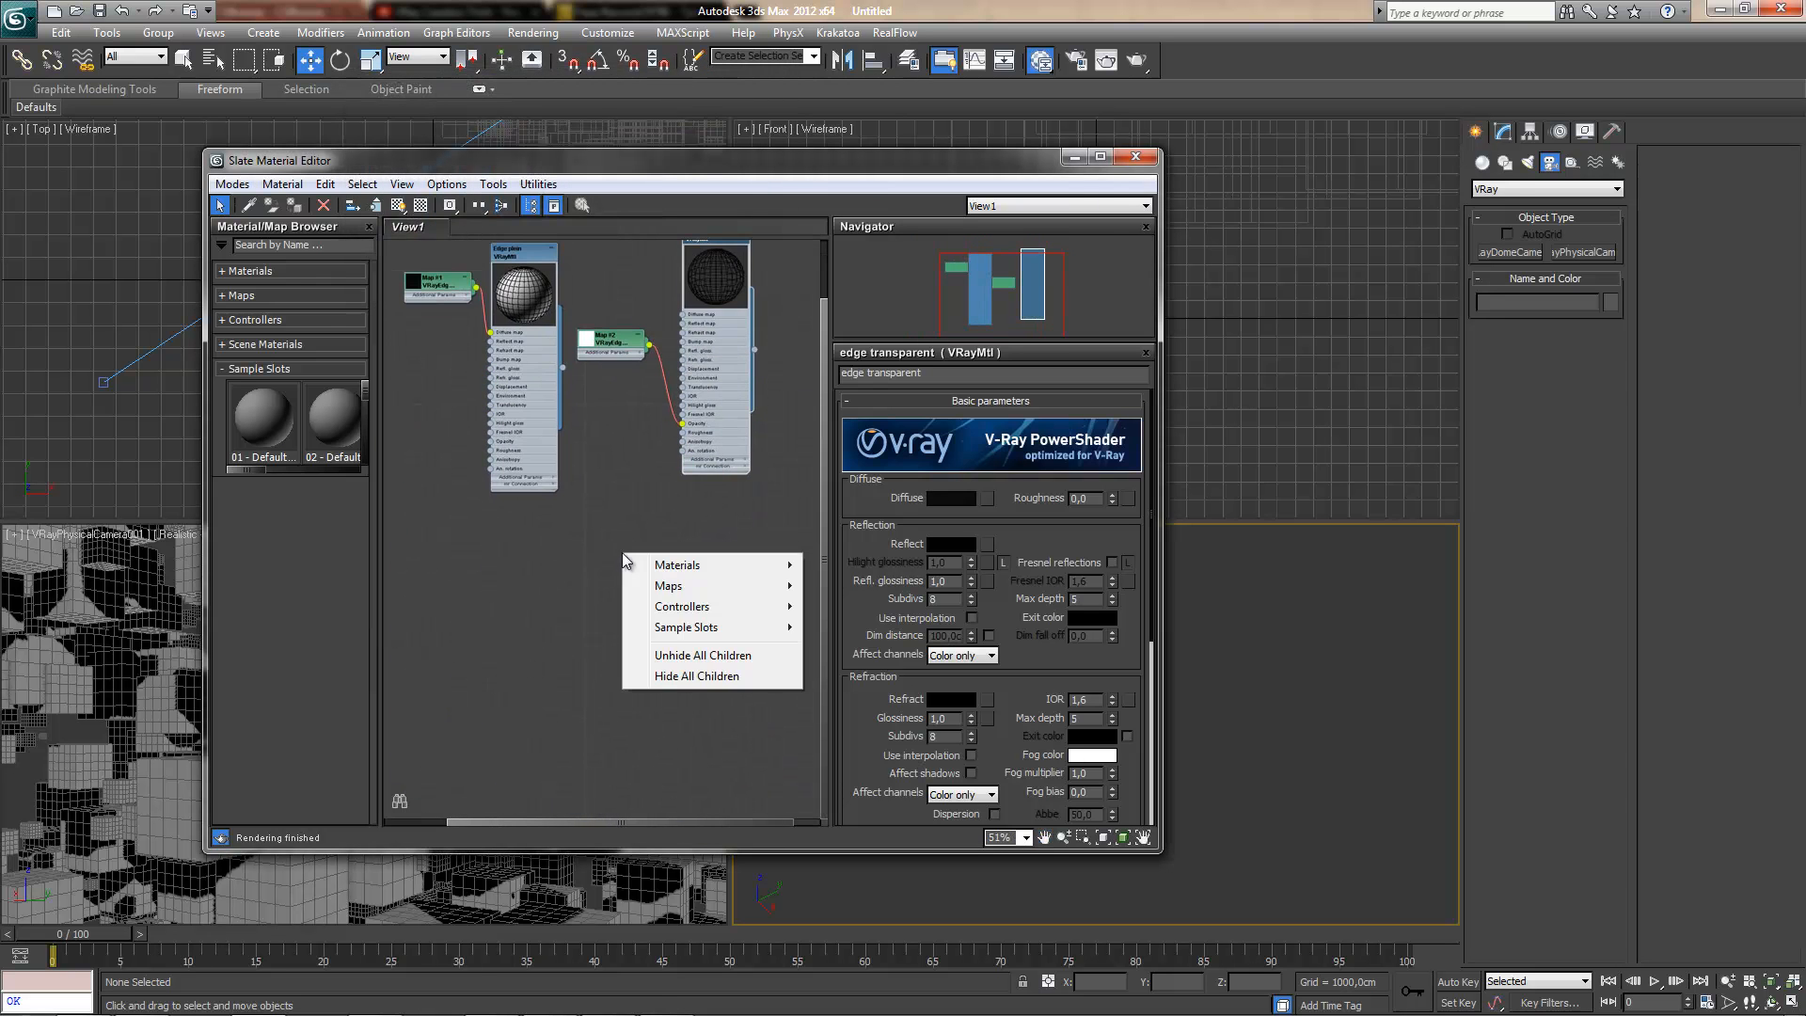
mouse_move(668, 585)
mouse_move(567, 610)
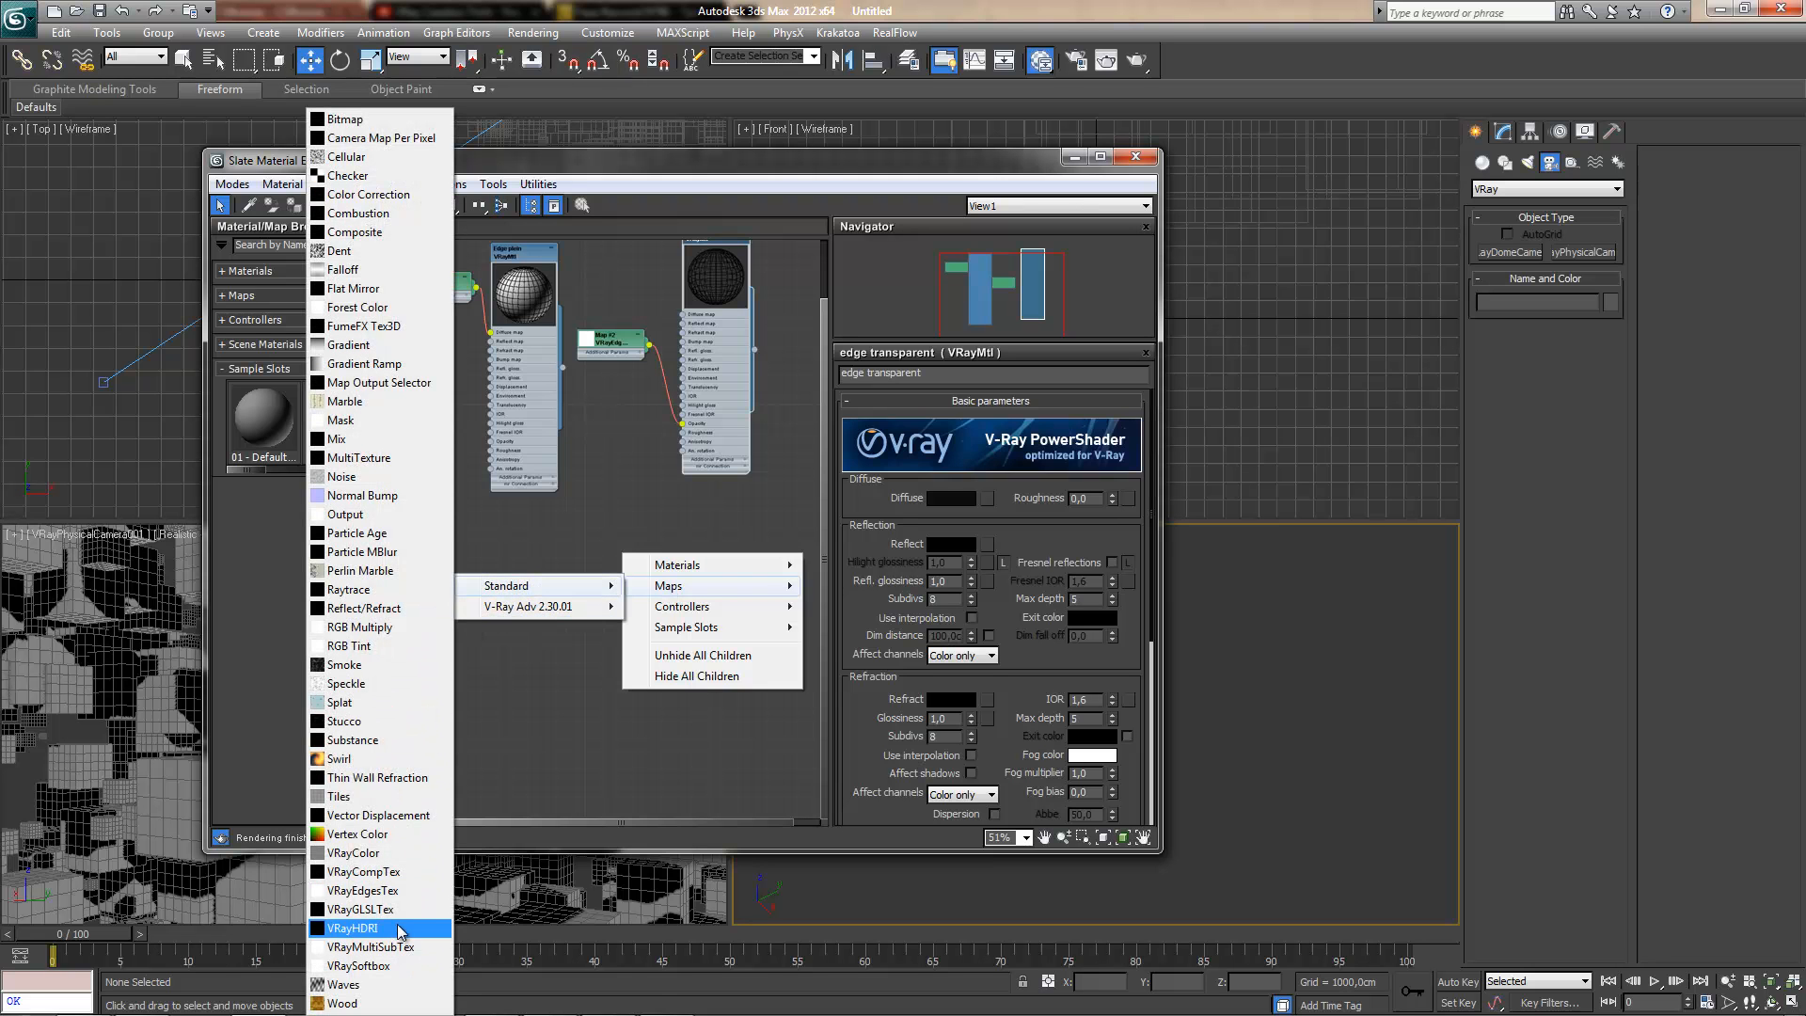
left_click(404, 928)
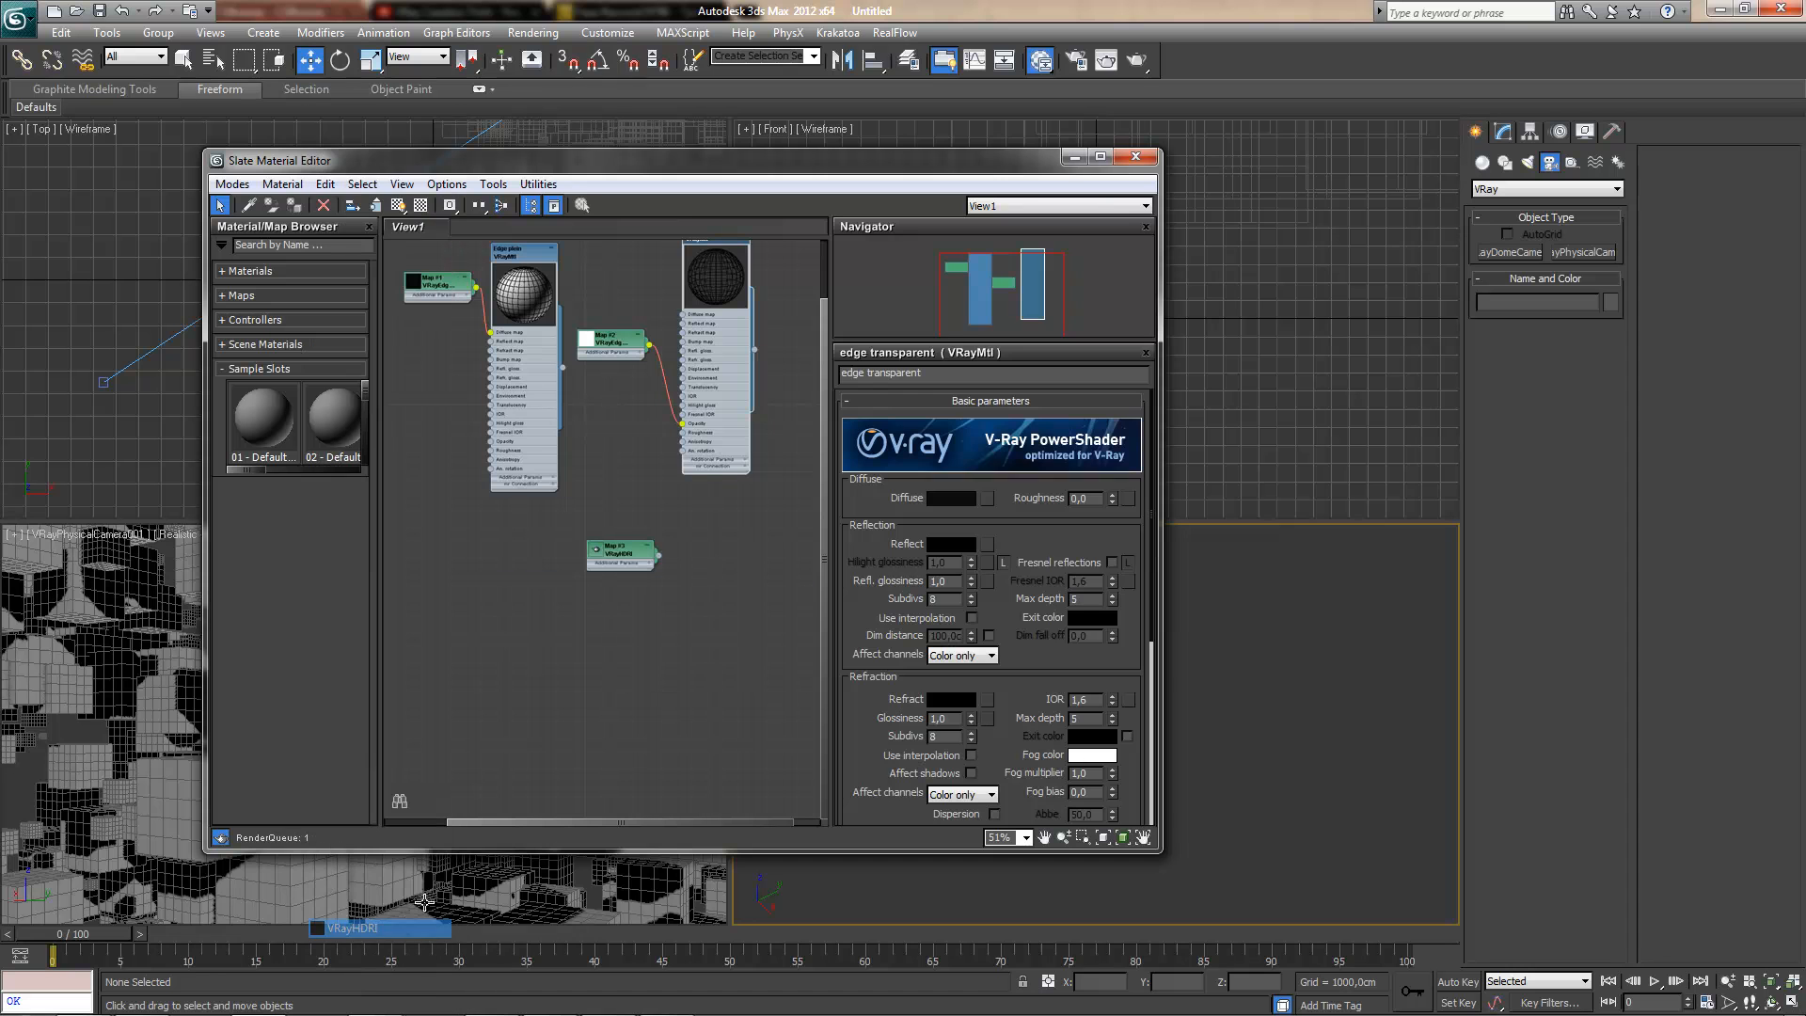
double_click(618, 557)
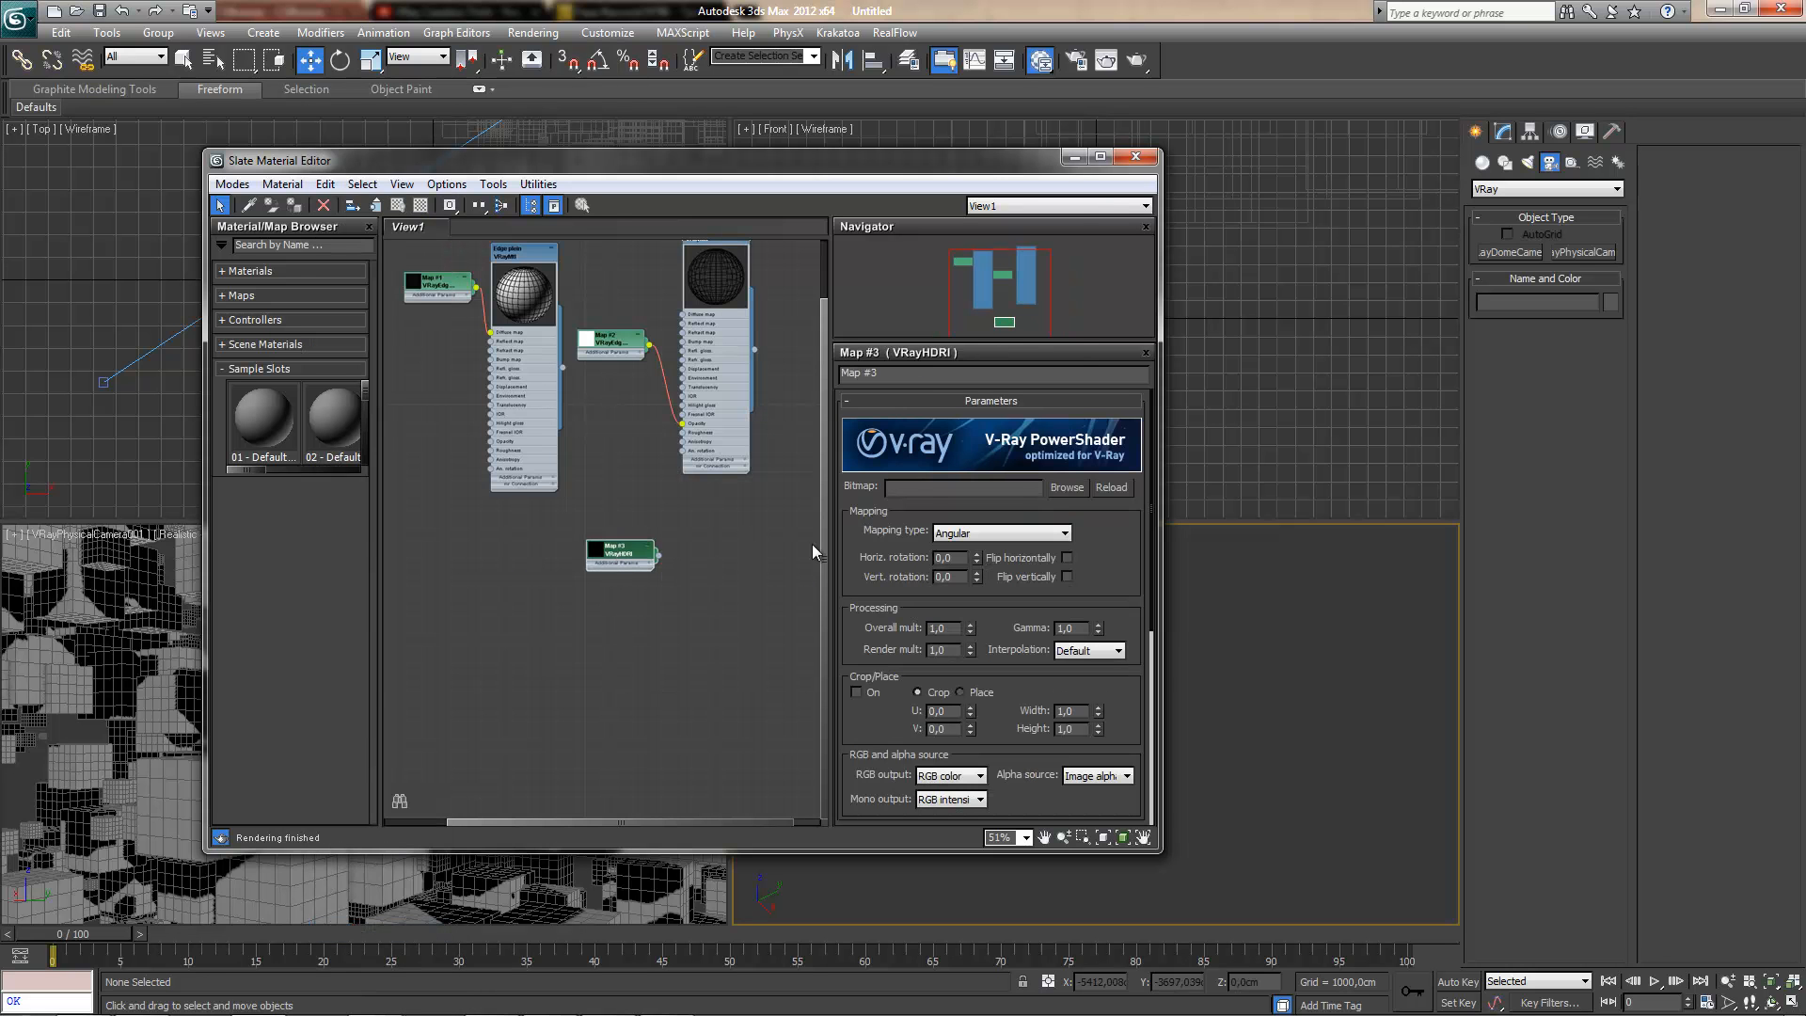
- Load an HDR image into the VRayHDRI map and set its mapping type to Spherical
left_click(1050, 488)
double_click(448, 343)
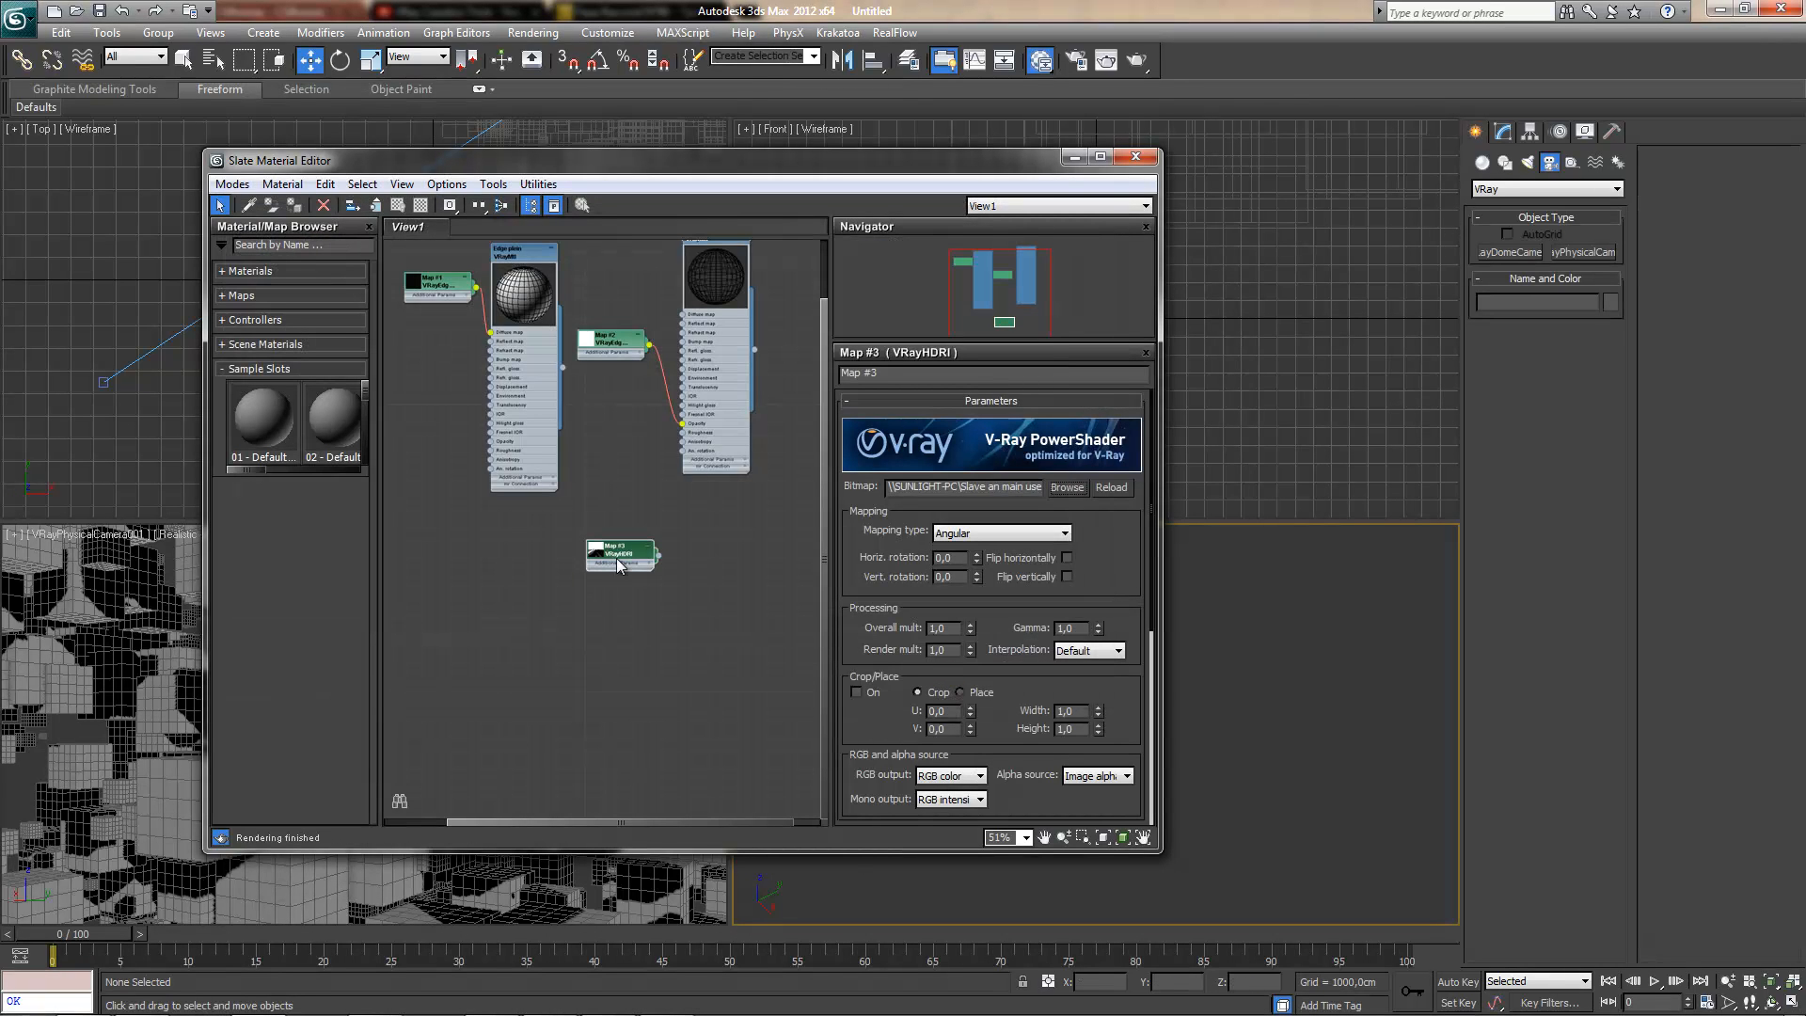
left_click(972, 533)
left_click(976, 581)
- Assign the VRayHDRI map as an instance to the texture slot of the VRay dome light
left_click_drag(776, 158, 816, 524)
middle_click_drag(562, 272, 434, 360)
scroll(434, 360, "down", 4)
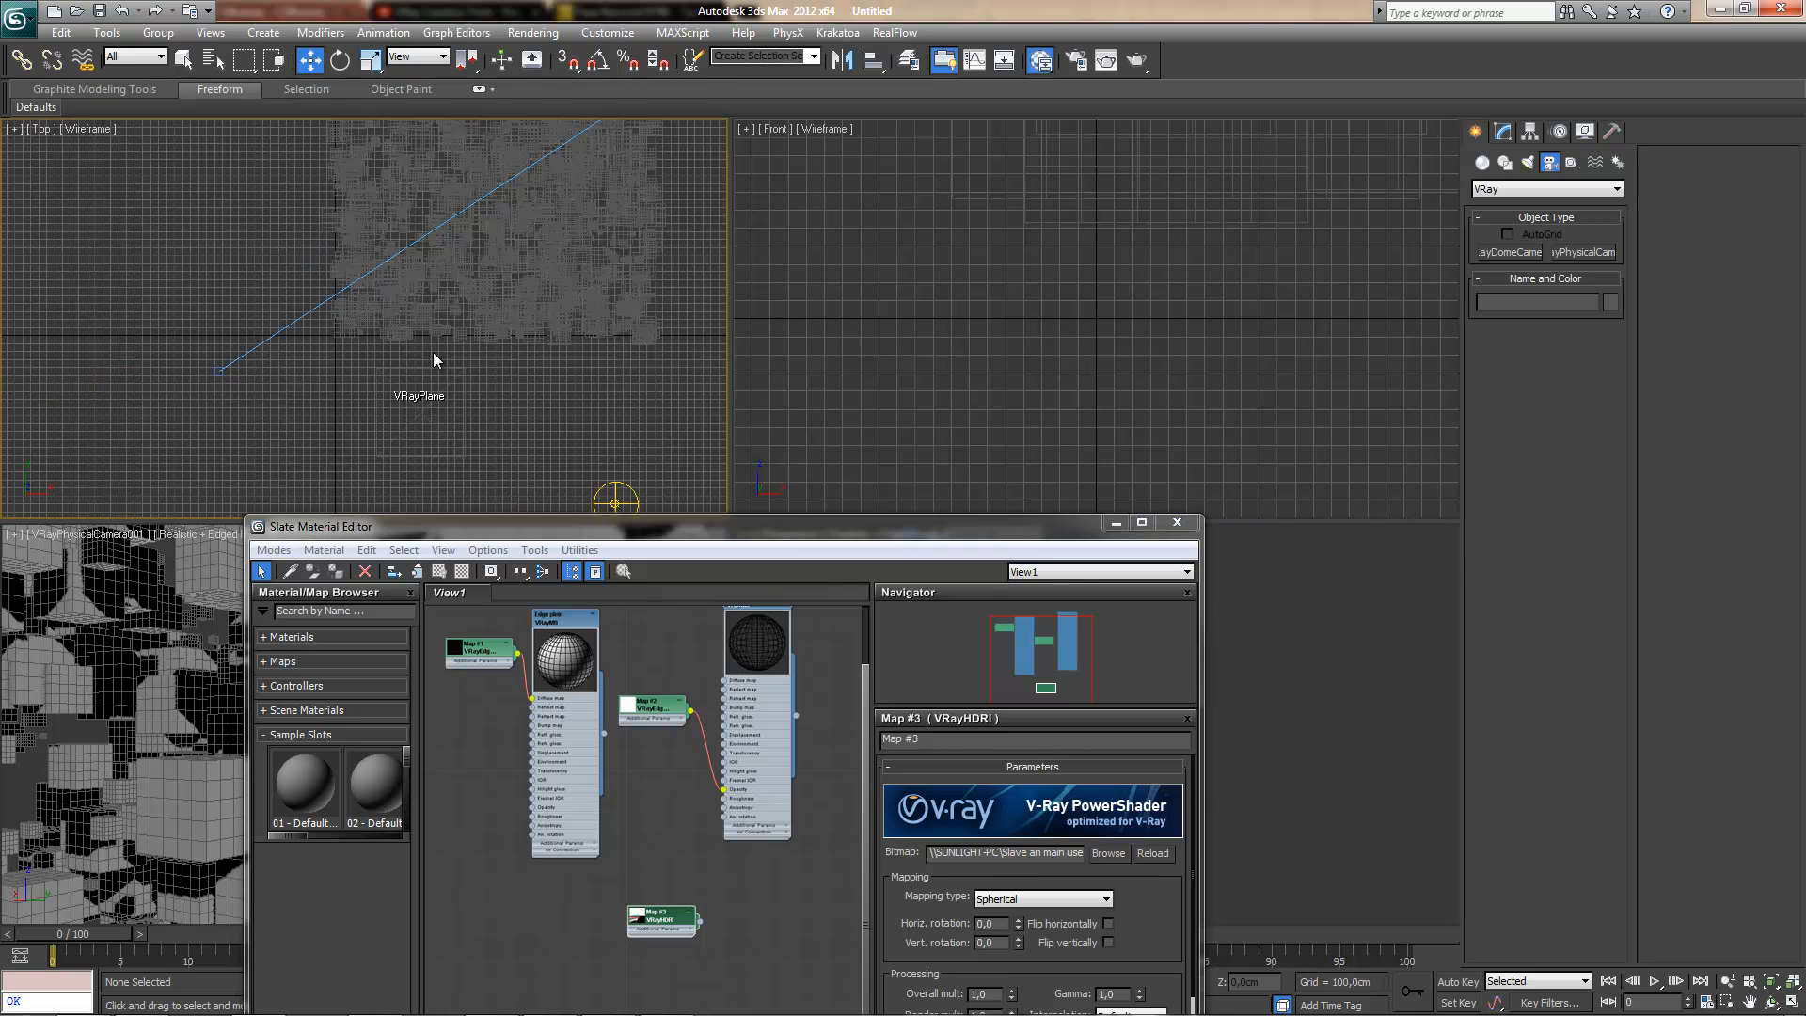
left_click(612, 485)
left_click(1503, 133)
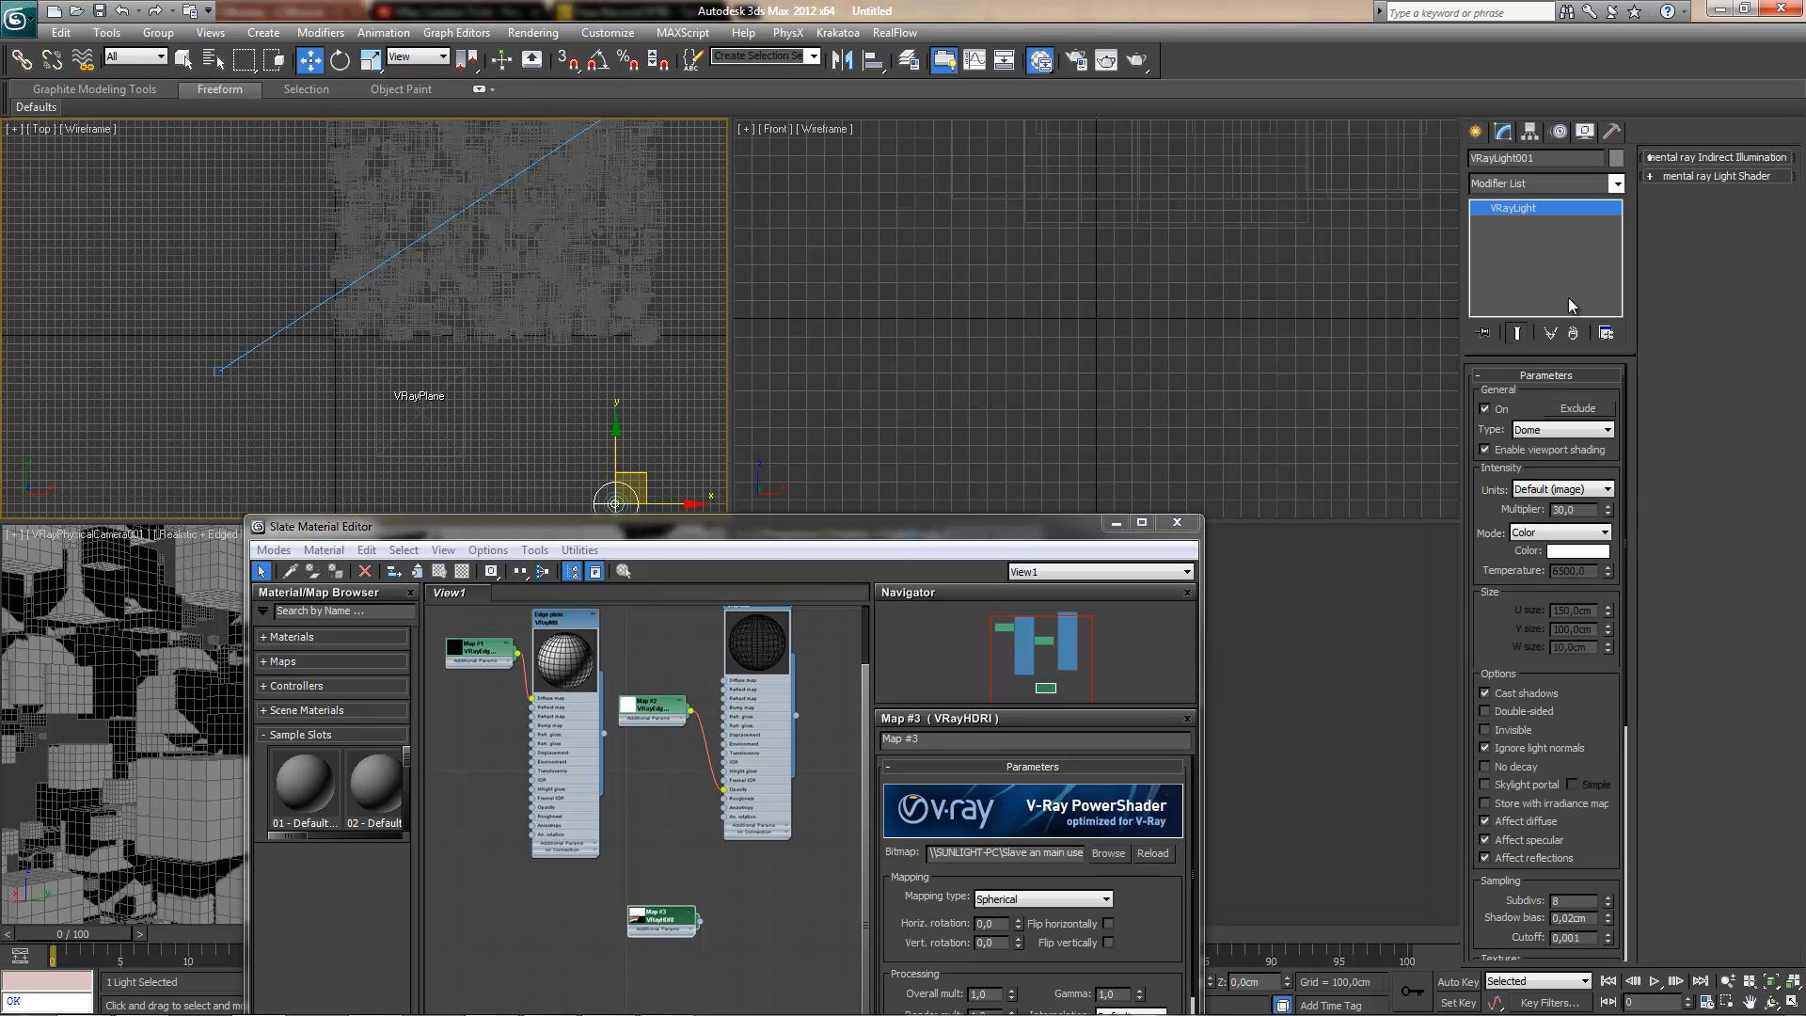
scroll(1595, 733, "down", 5)
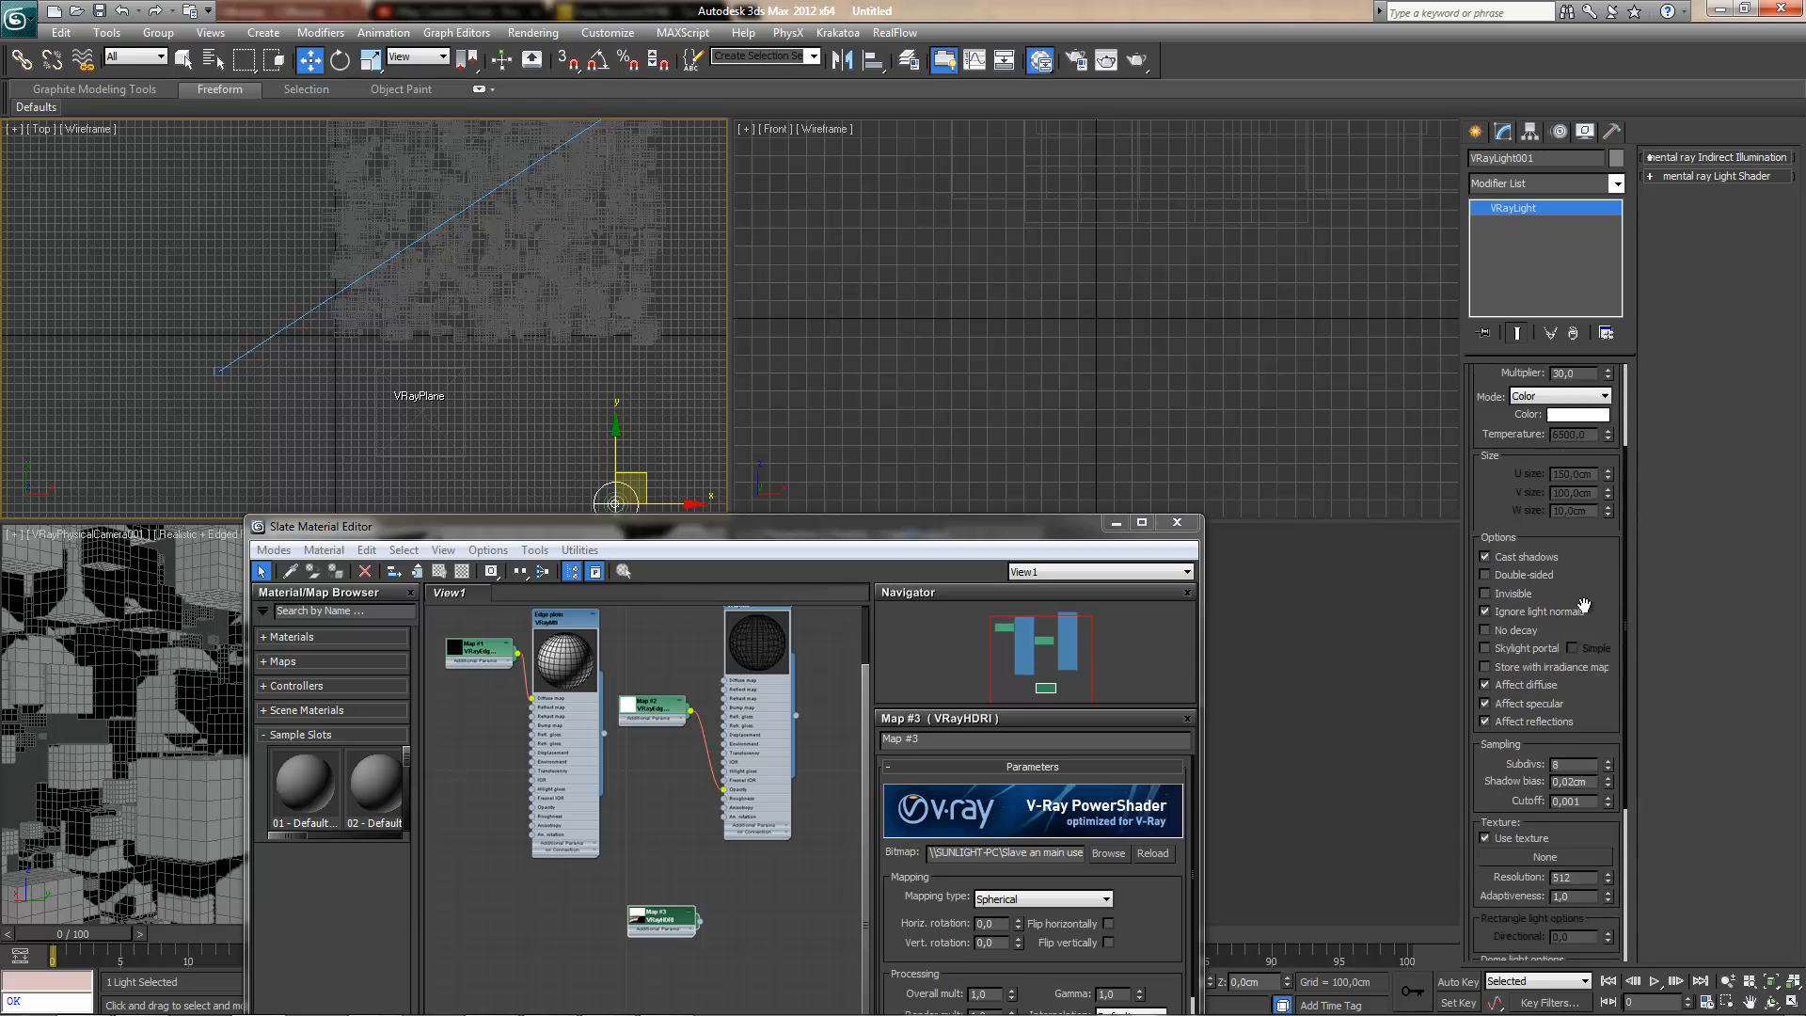
left_click_drag(702, 923, 1562, 746)
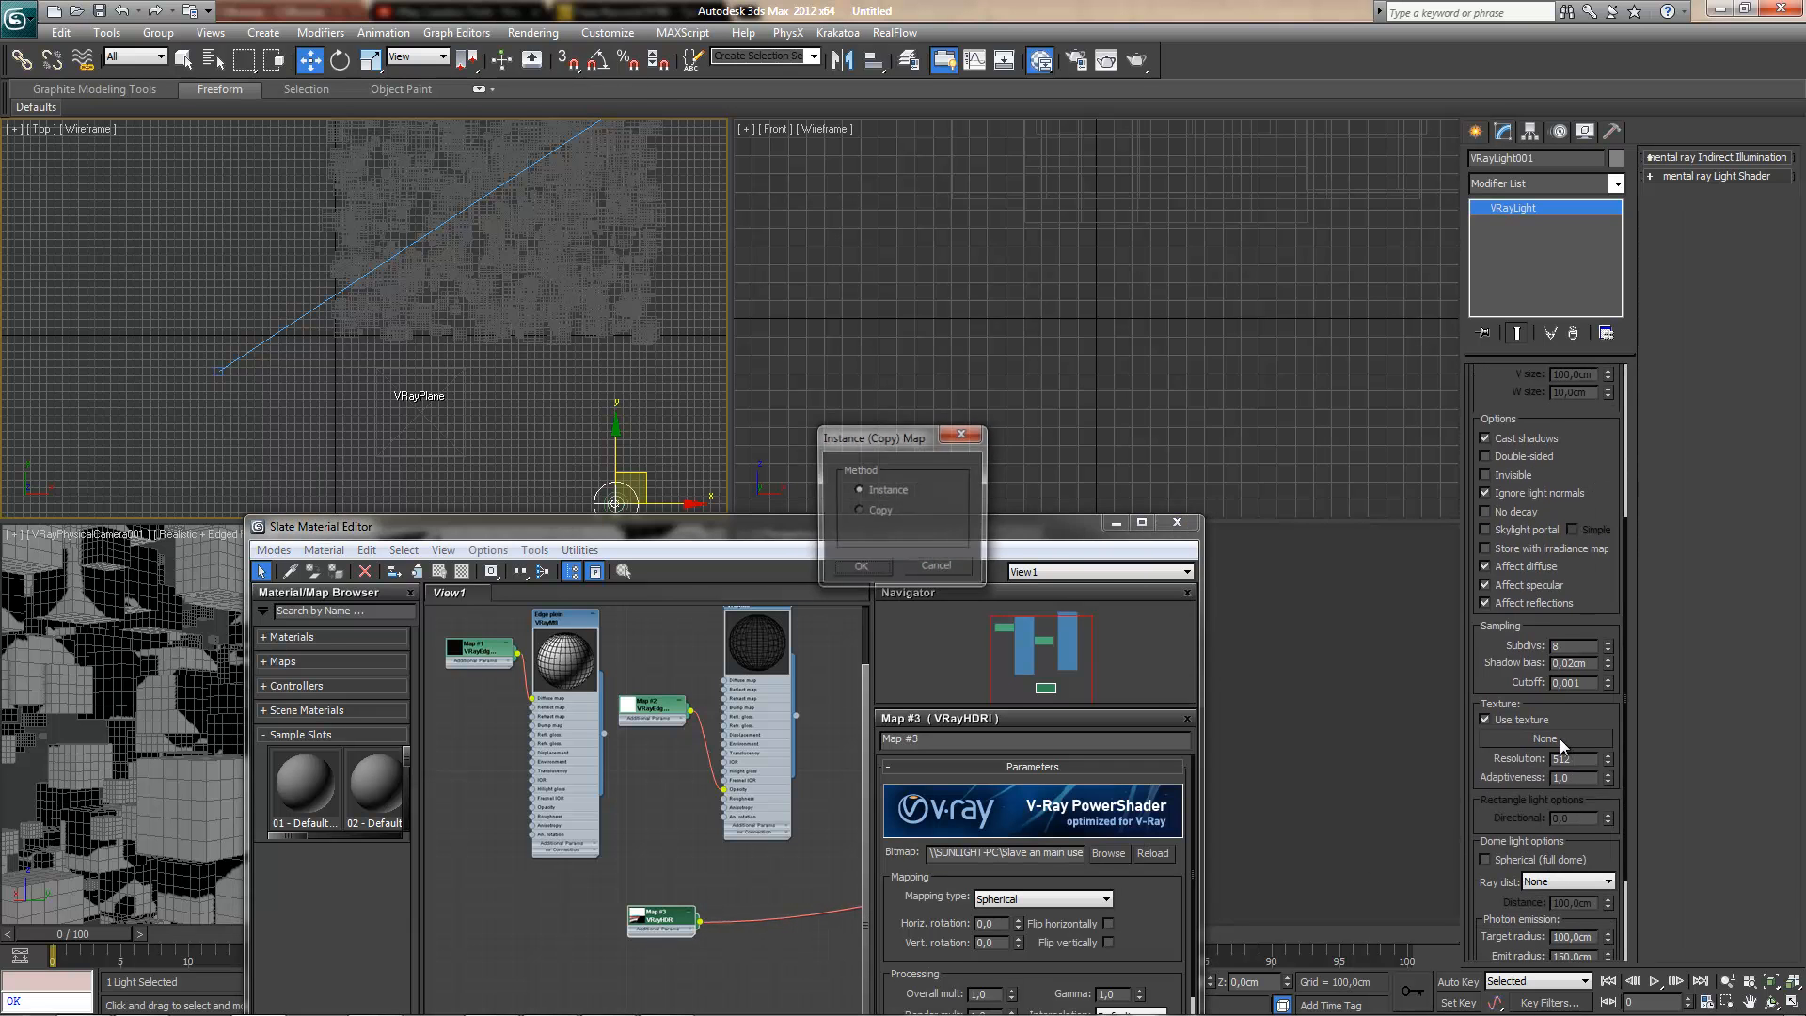
left_click(854, 567)
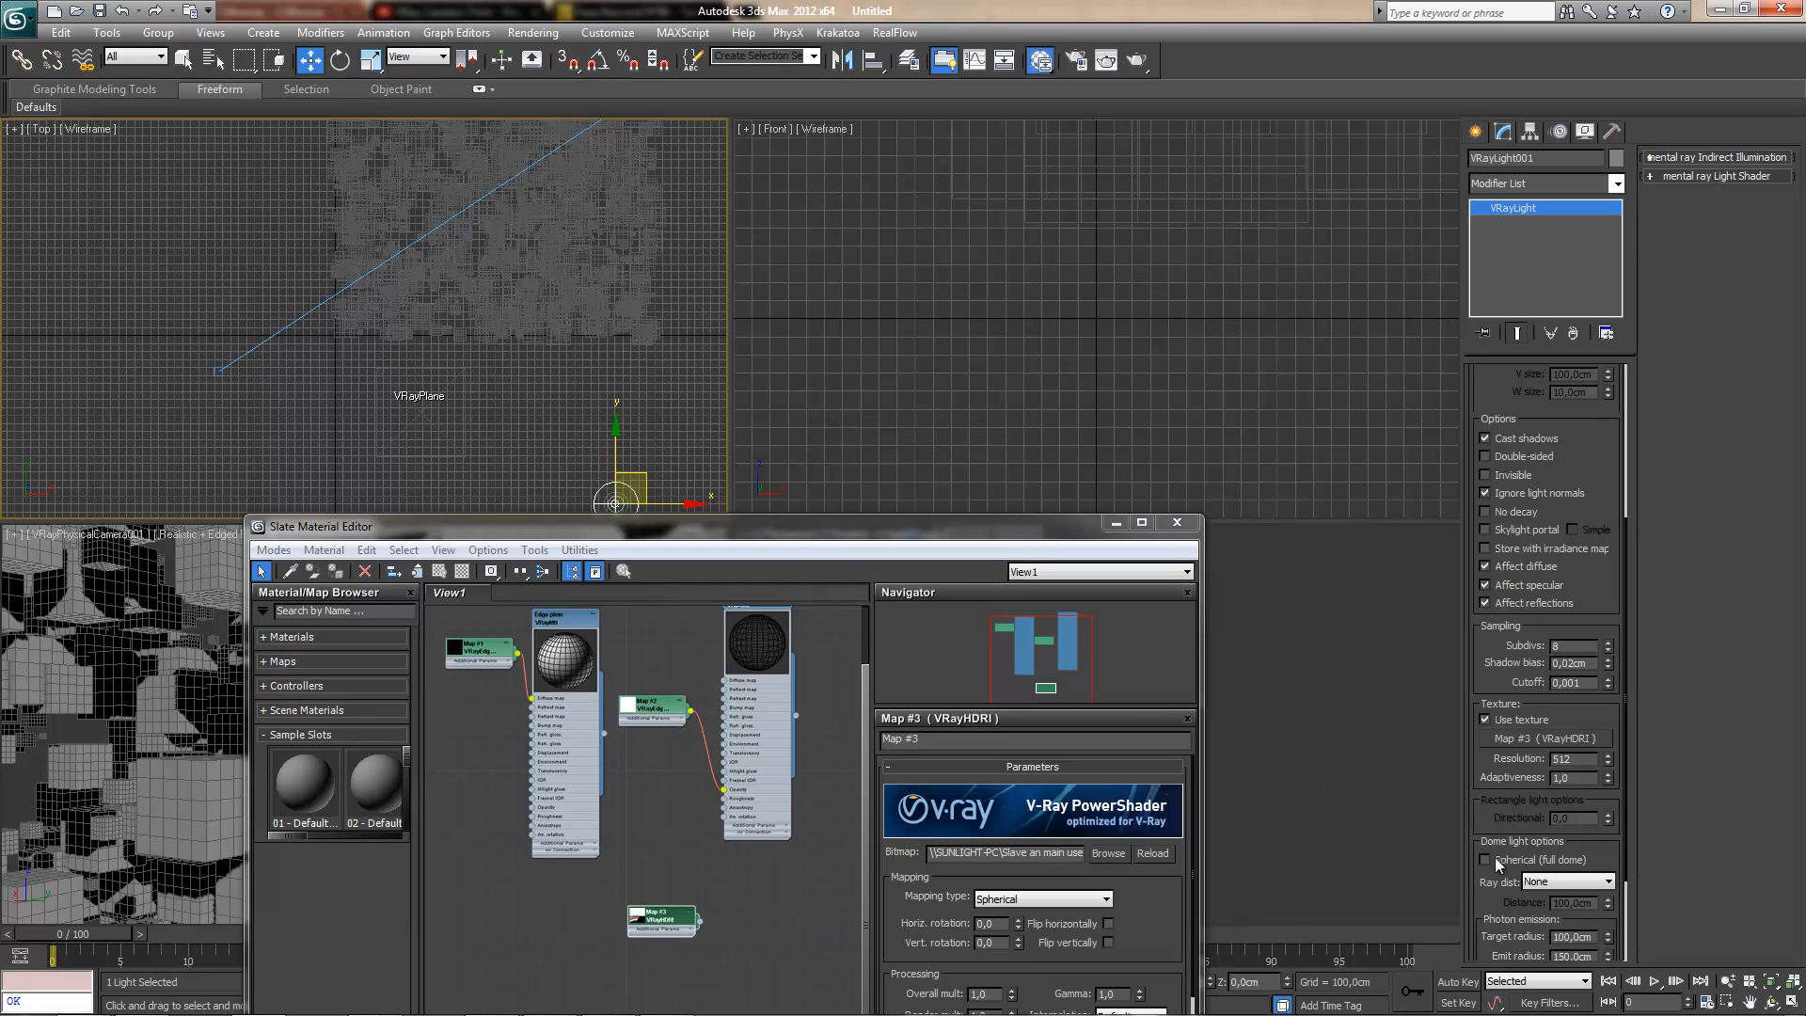
- Set the dome light's intensity multiplier to 1,0
left_click_drag(1603, 427, 1650, 748)
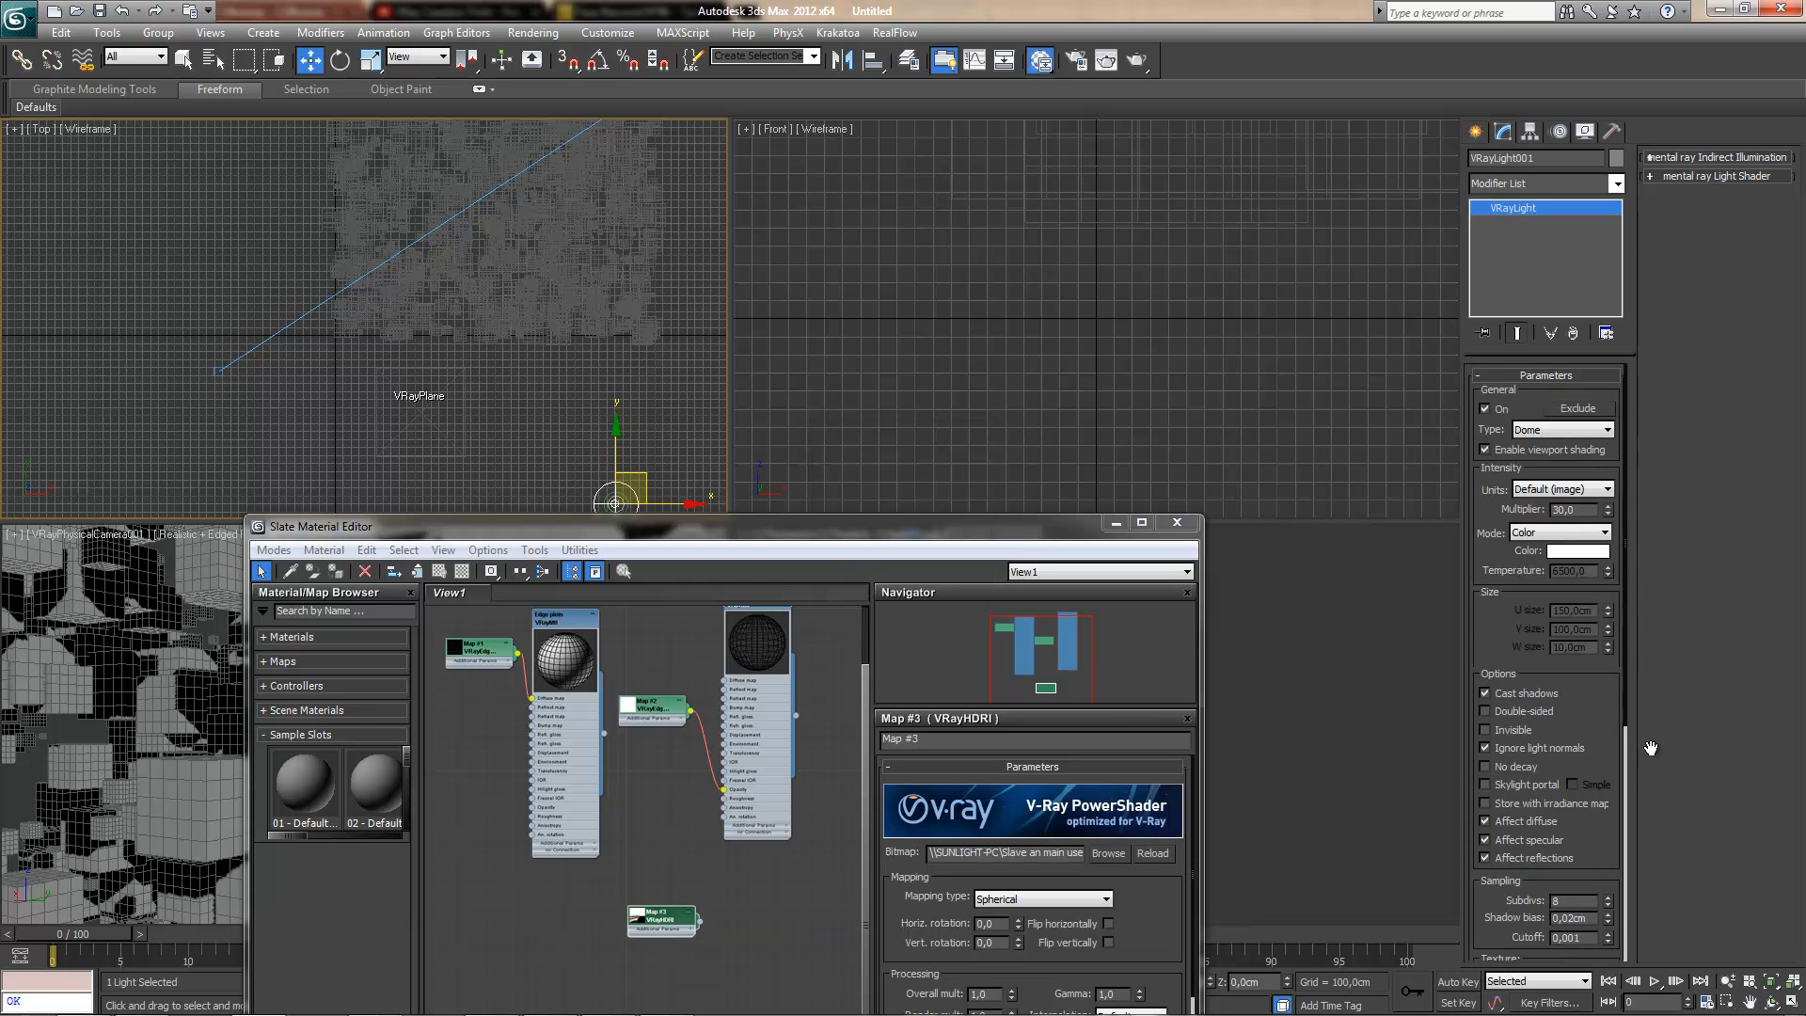
double_click(1569, 510)
left_click_drag(905, 527, 920, 287)
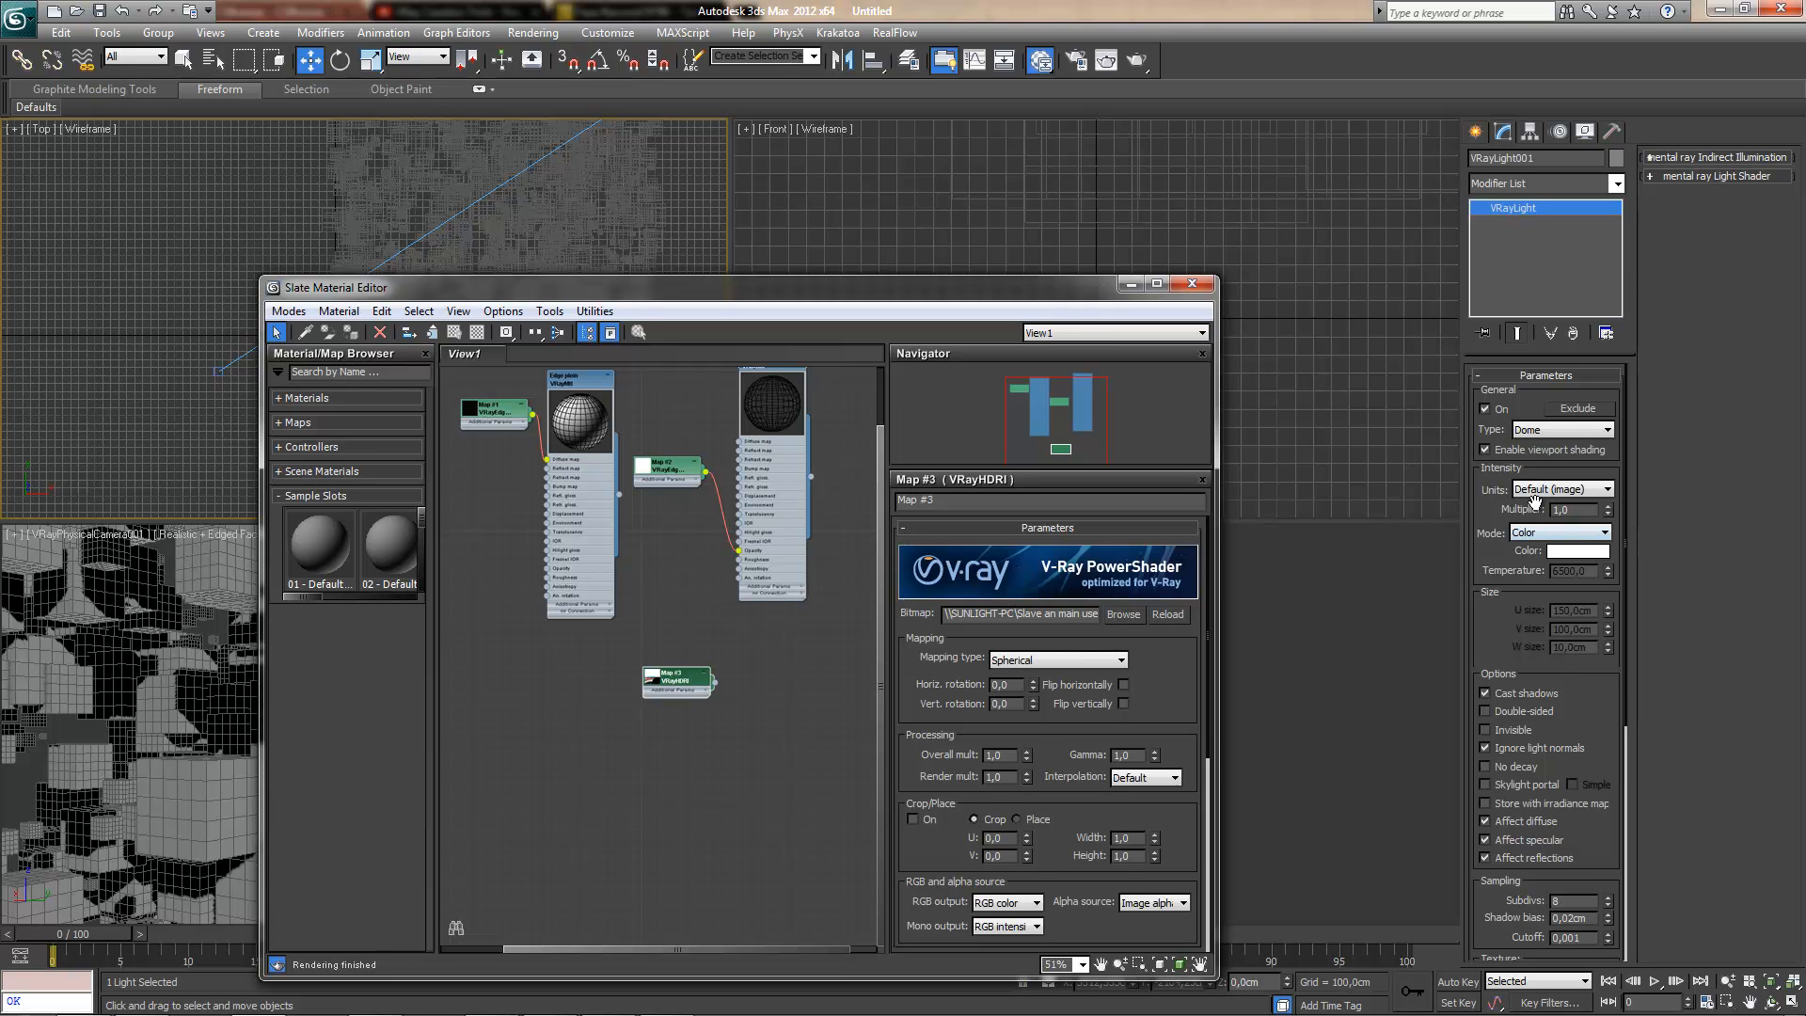
- Assign the edge transparent material to fifteen scattered boxes picked in the VRayPhysicalCamera view
left_click_drag(736, 294, 882, 380)
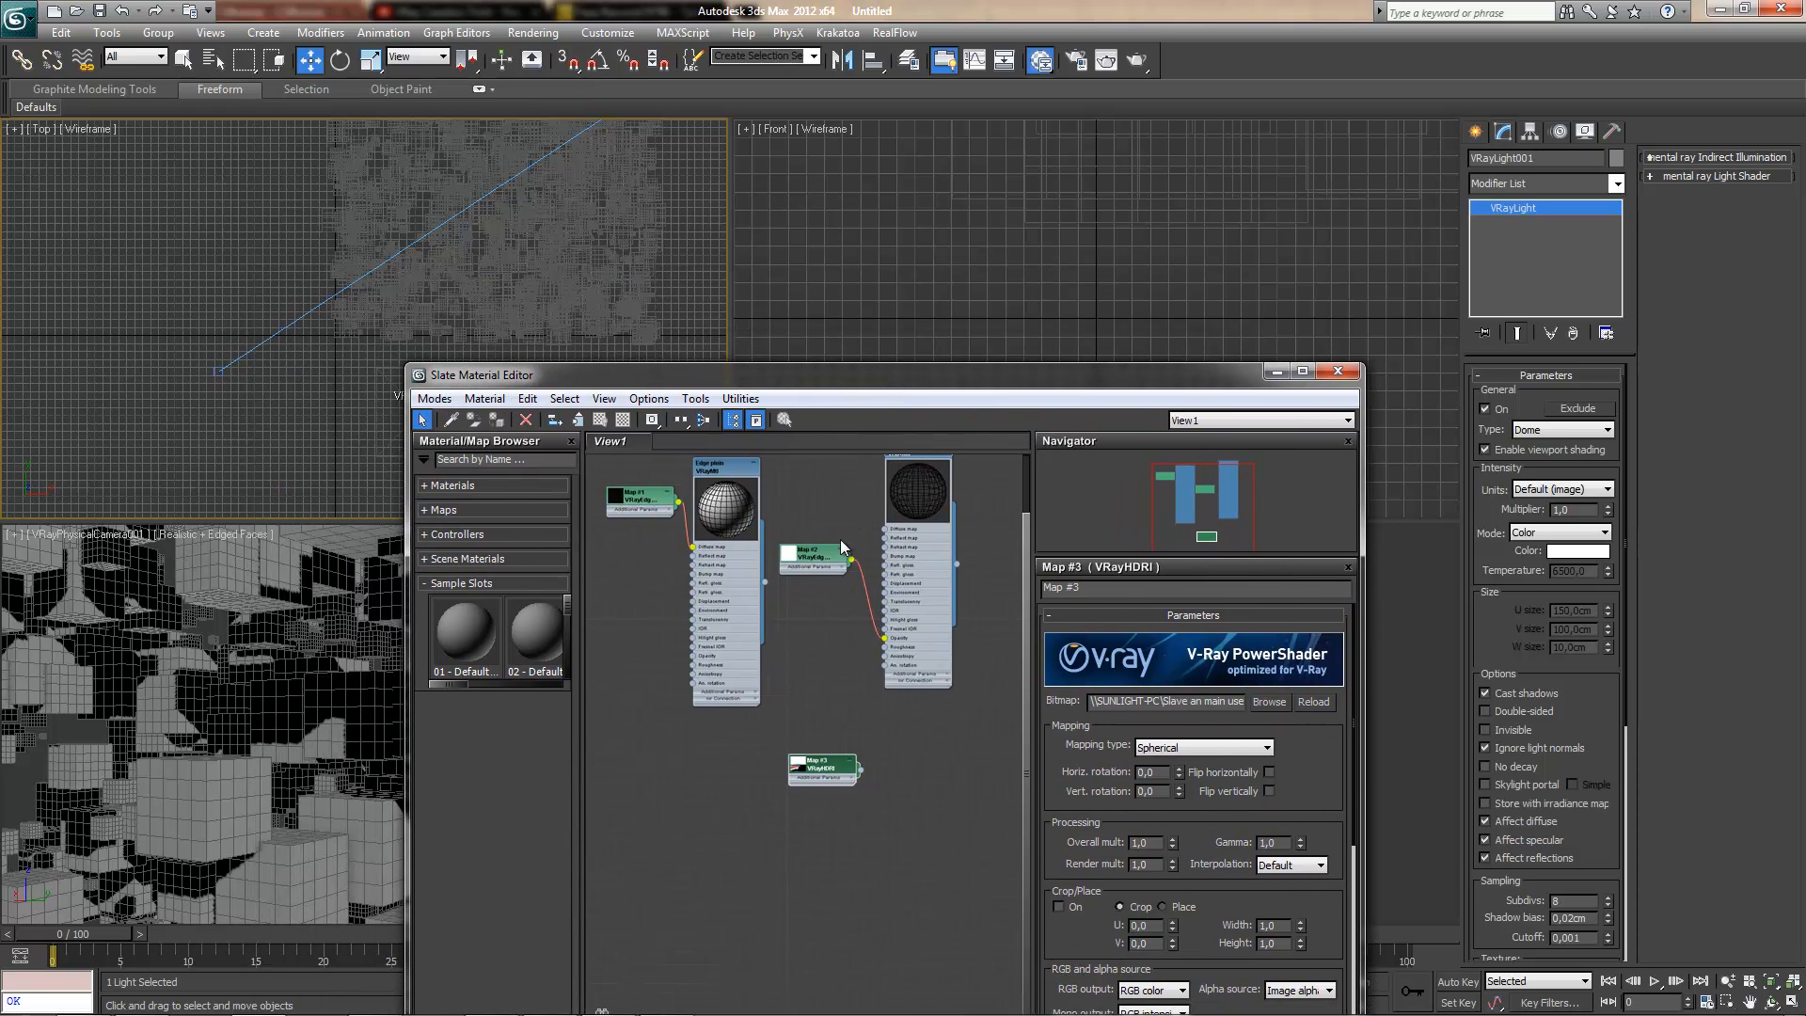
middle_click_drag(860, 544, 887, 630)
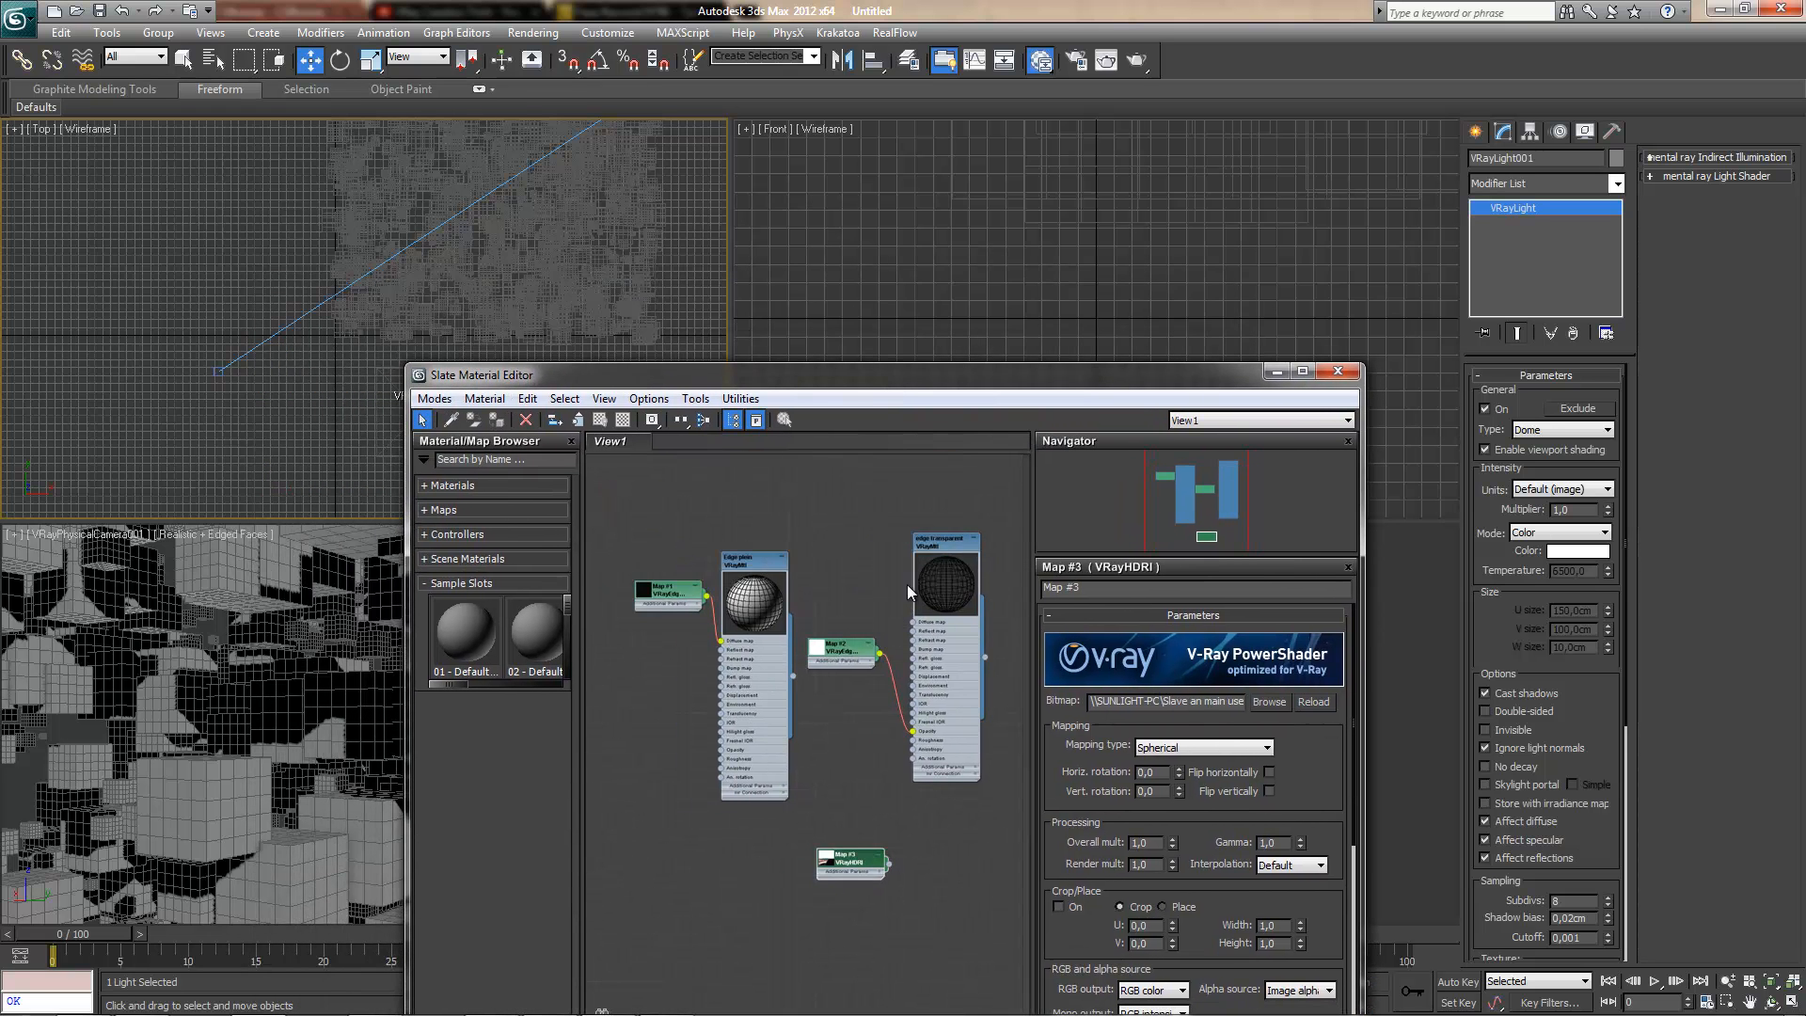
left_click_drag(733, 384, 1235, 196)
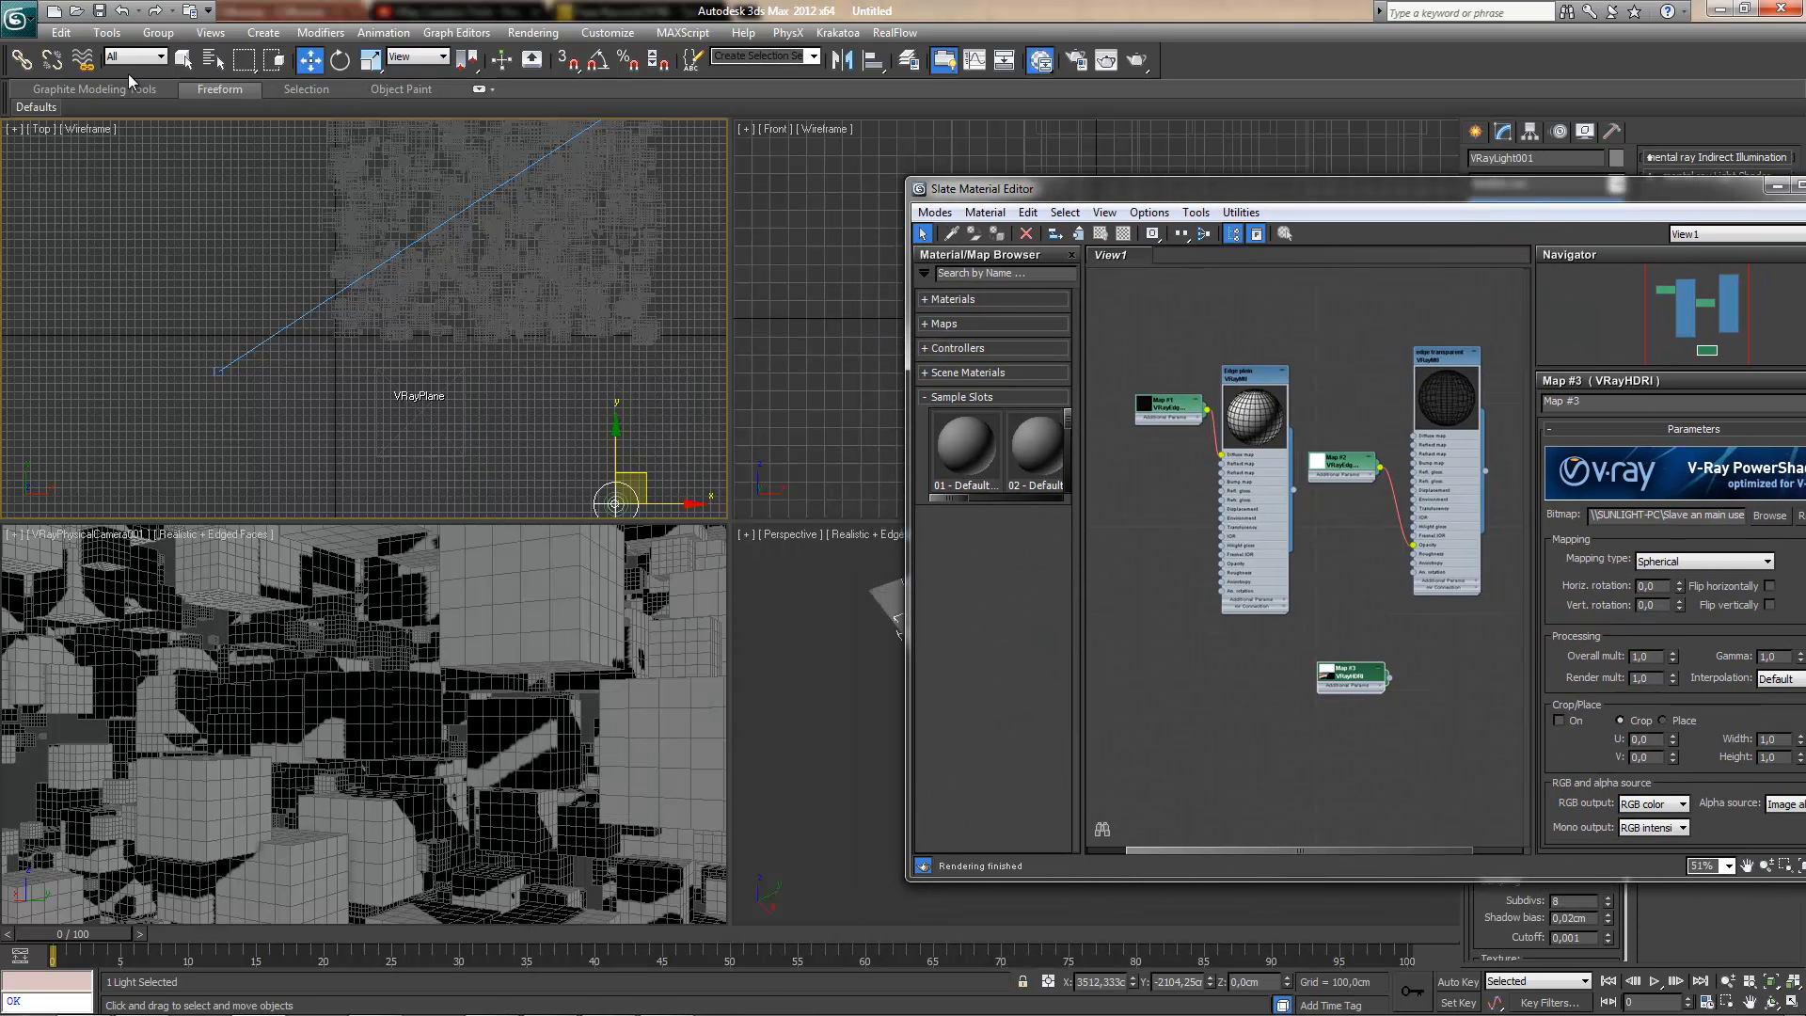
left_click(183, 59)
left_click(513, 593)
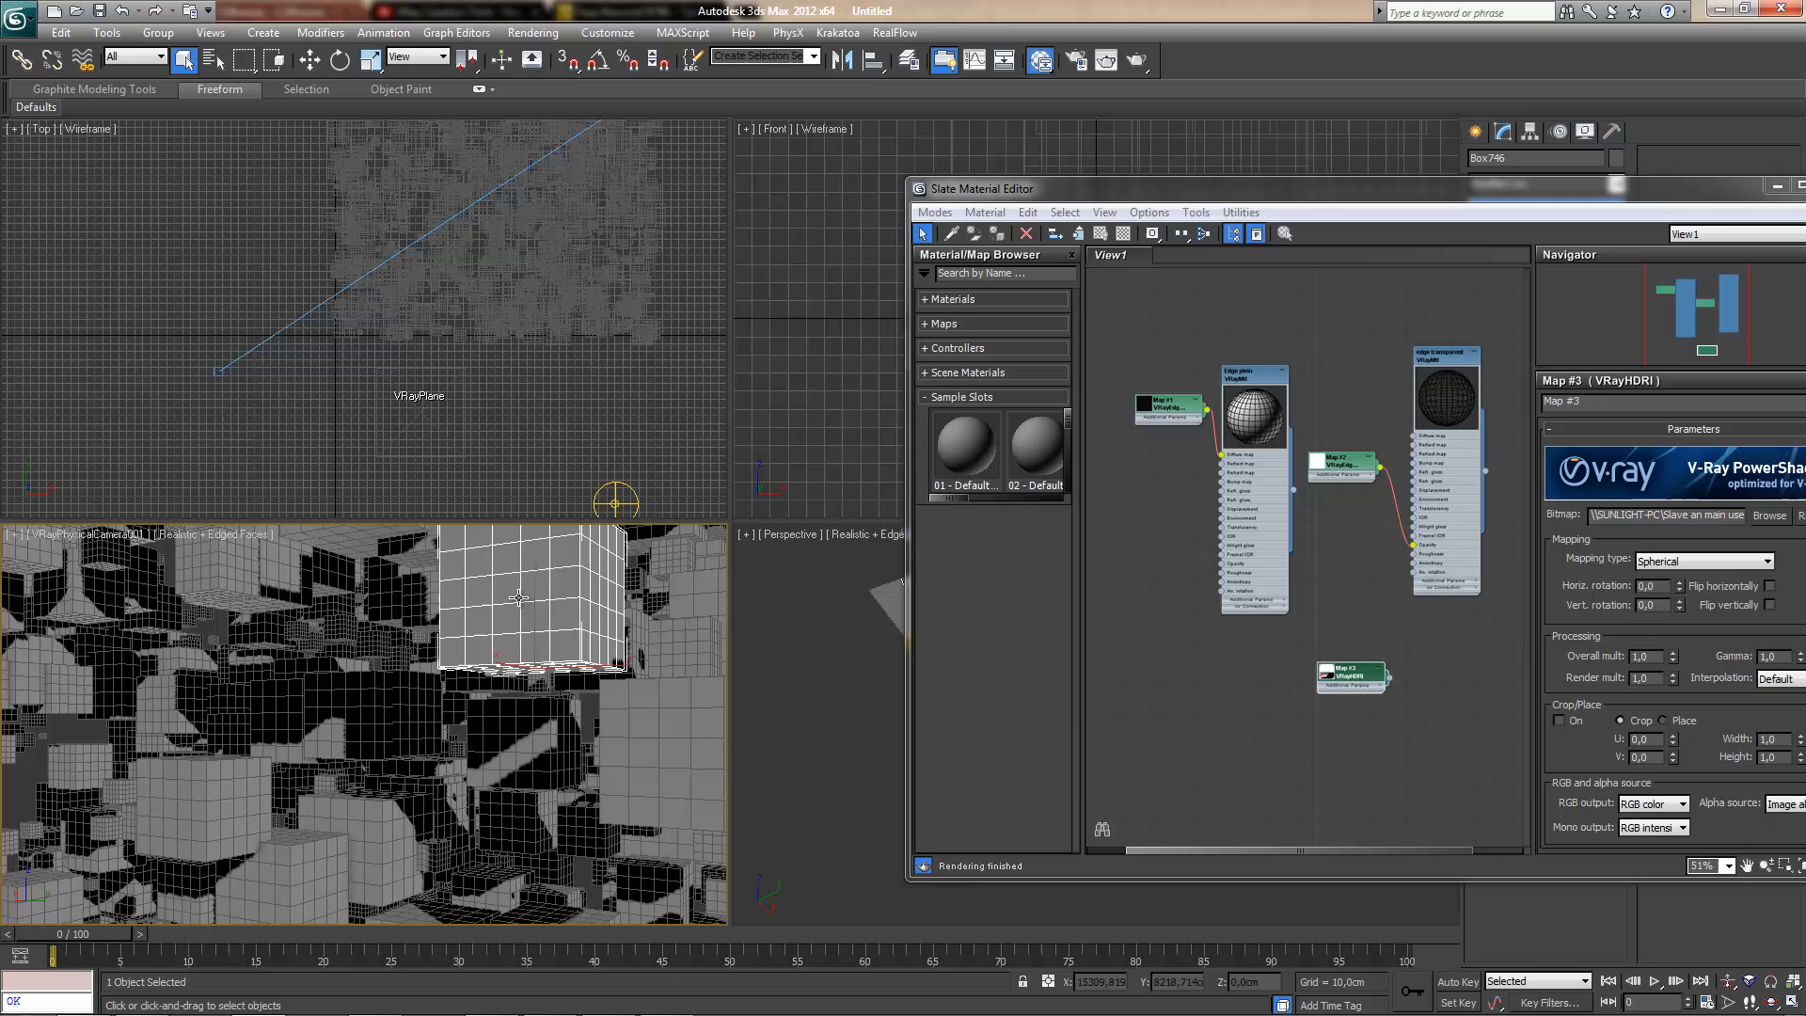
left_click(384, 594, "ctrl")
left_click(372, 713, "ctrl")
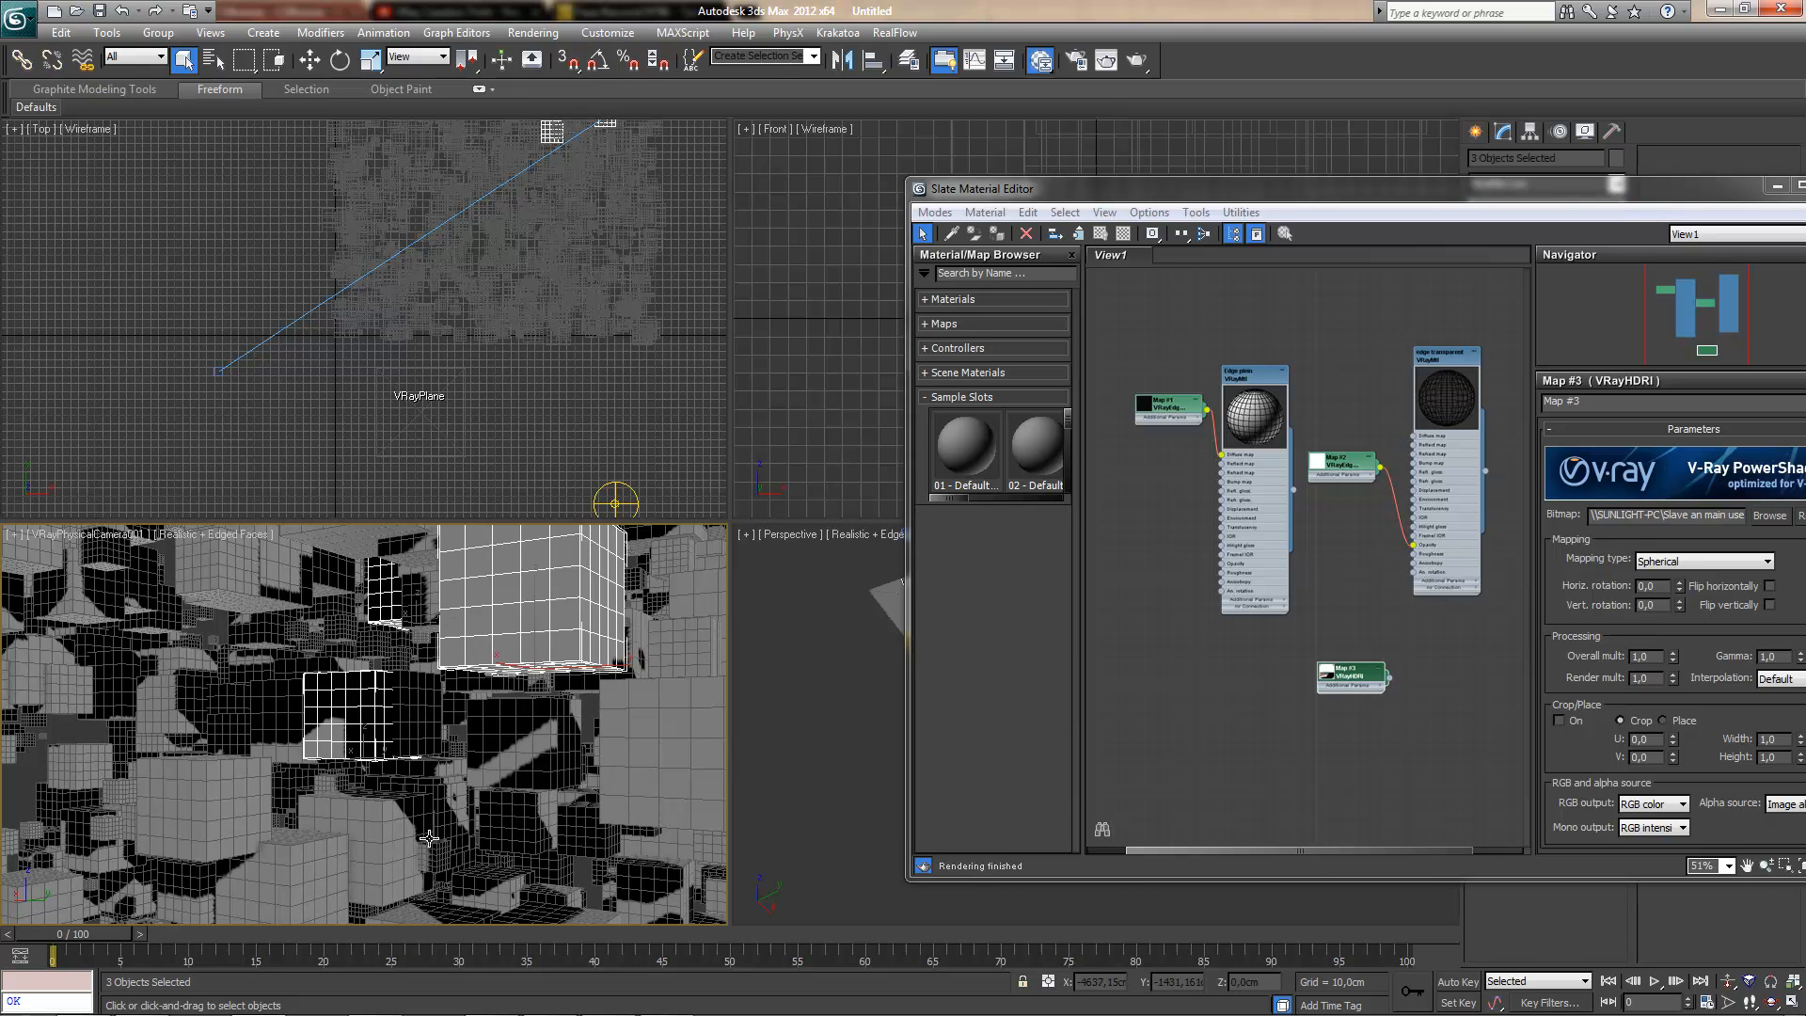
left_click(392, 839, "ctrl")
left_click(146, 691, "ctrl")
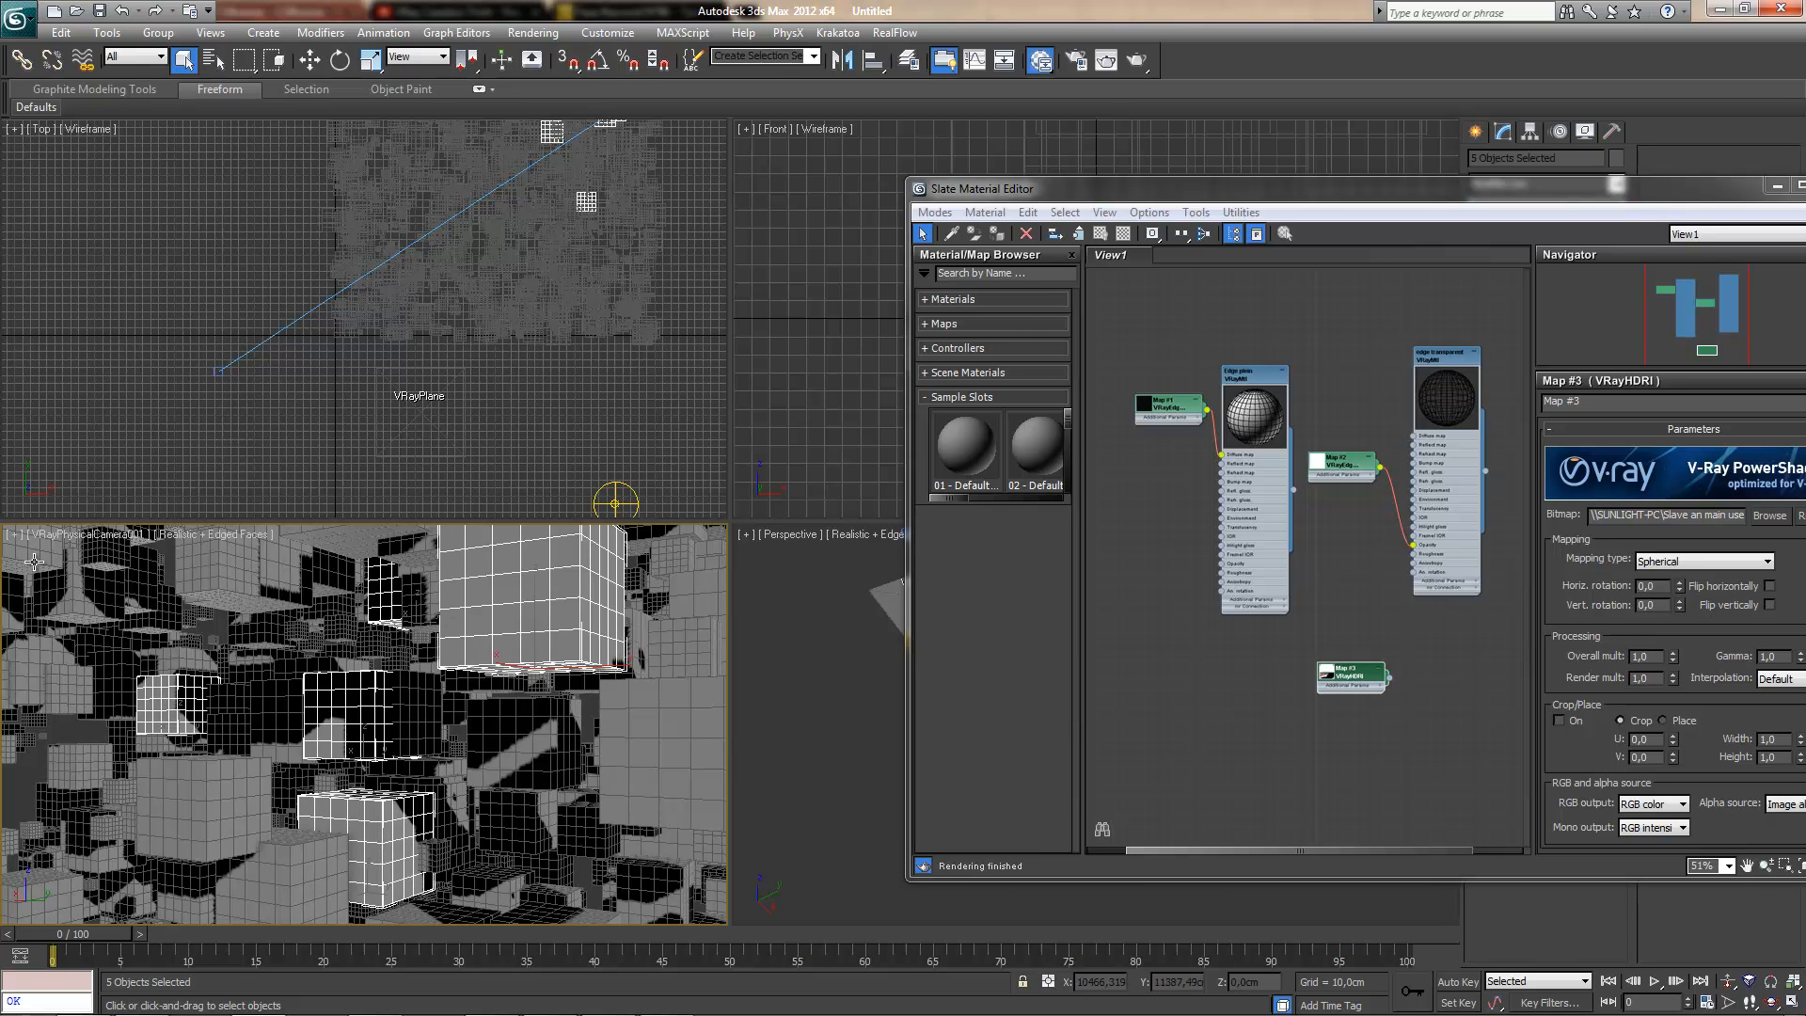
left_click(36, 563, "ctrl")
left_click(63, 674, "ctrl")
left_click(184, 661, "ctrl")
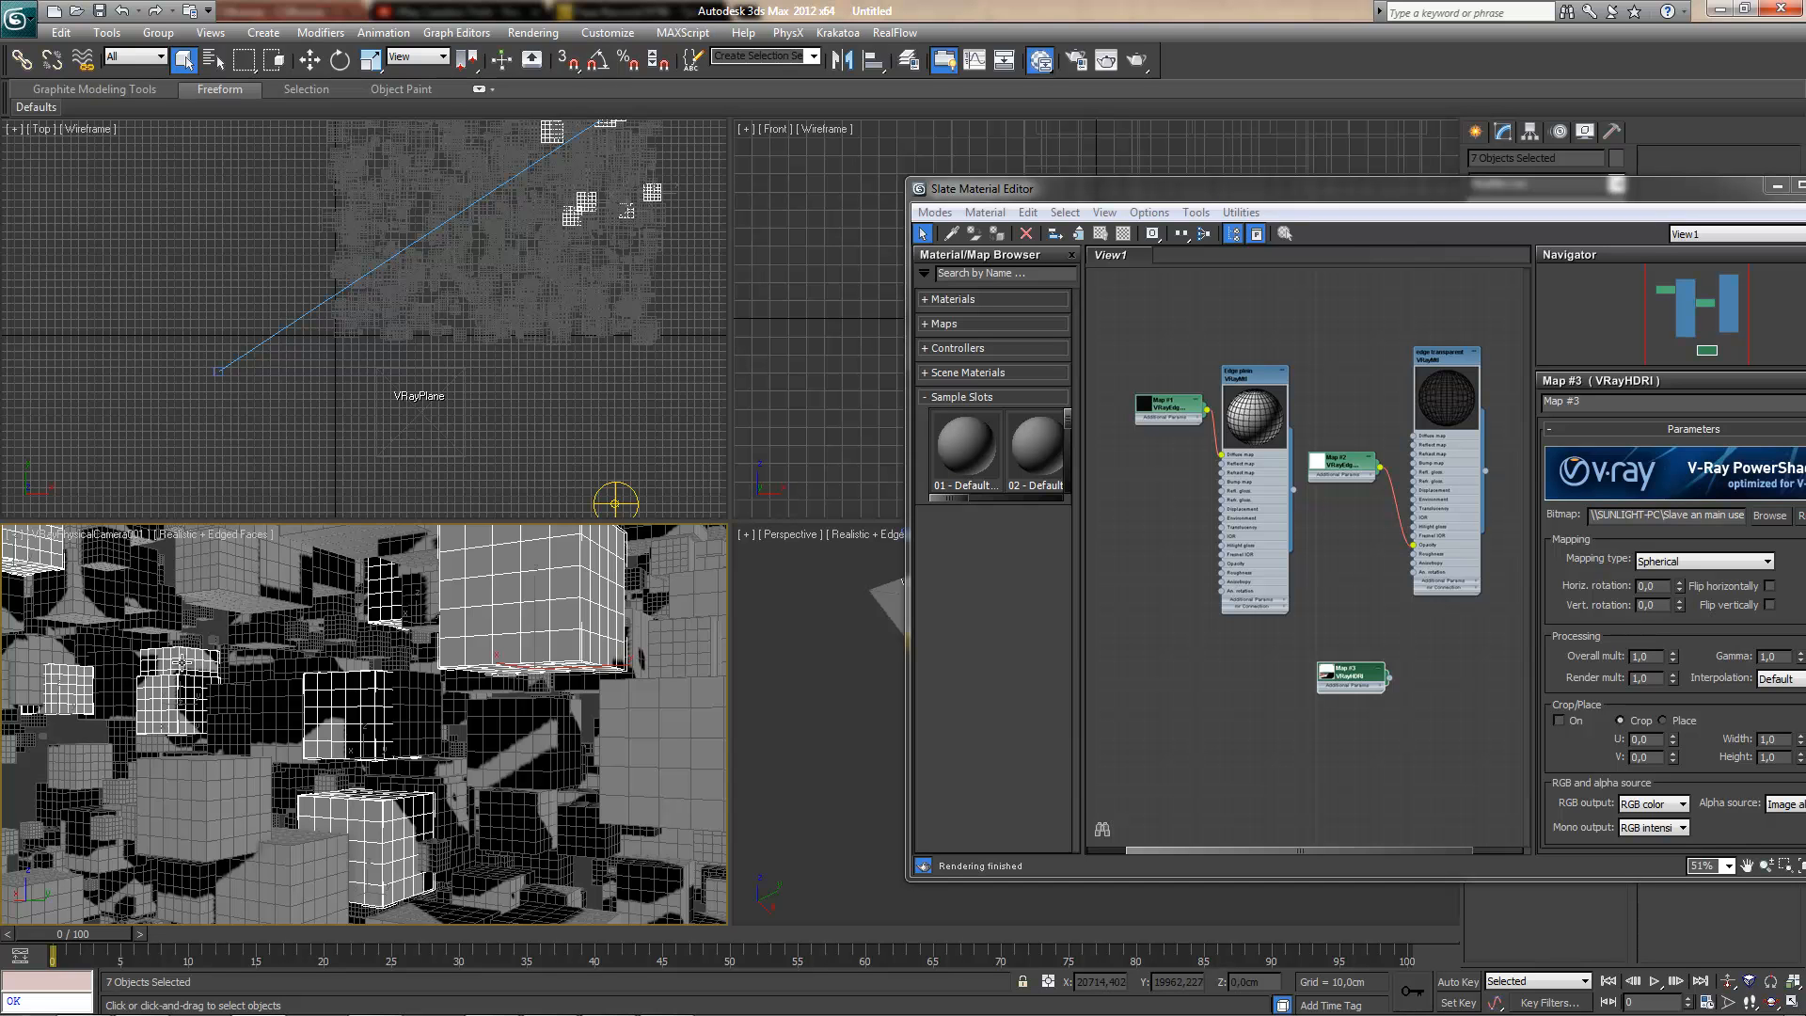
left_click(181, 662, "alt")
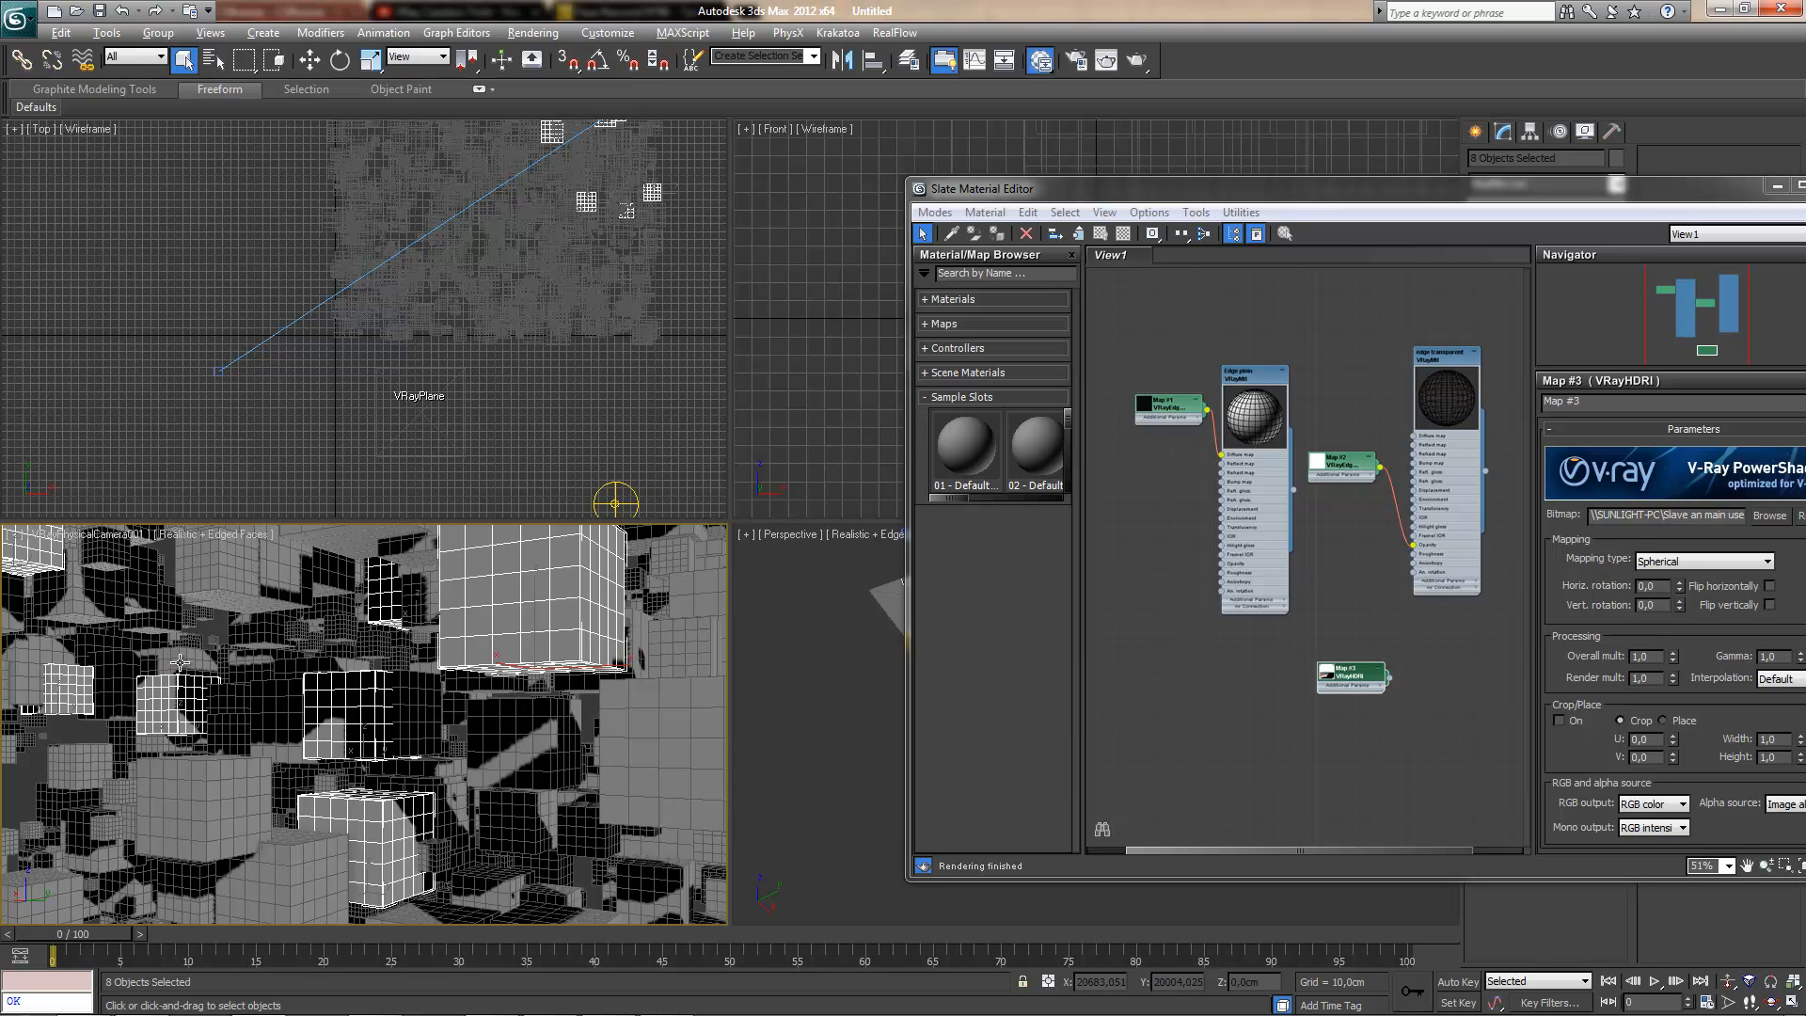
left_click(62, 881, "ctrl")
left_click(98, 828, "ctrl")
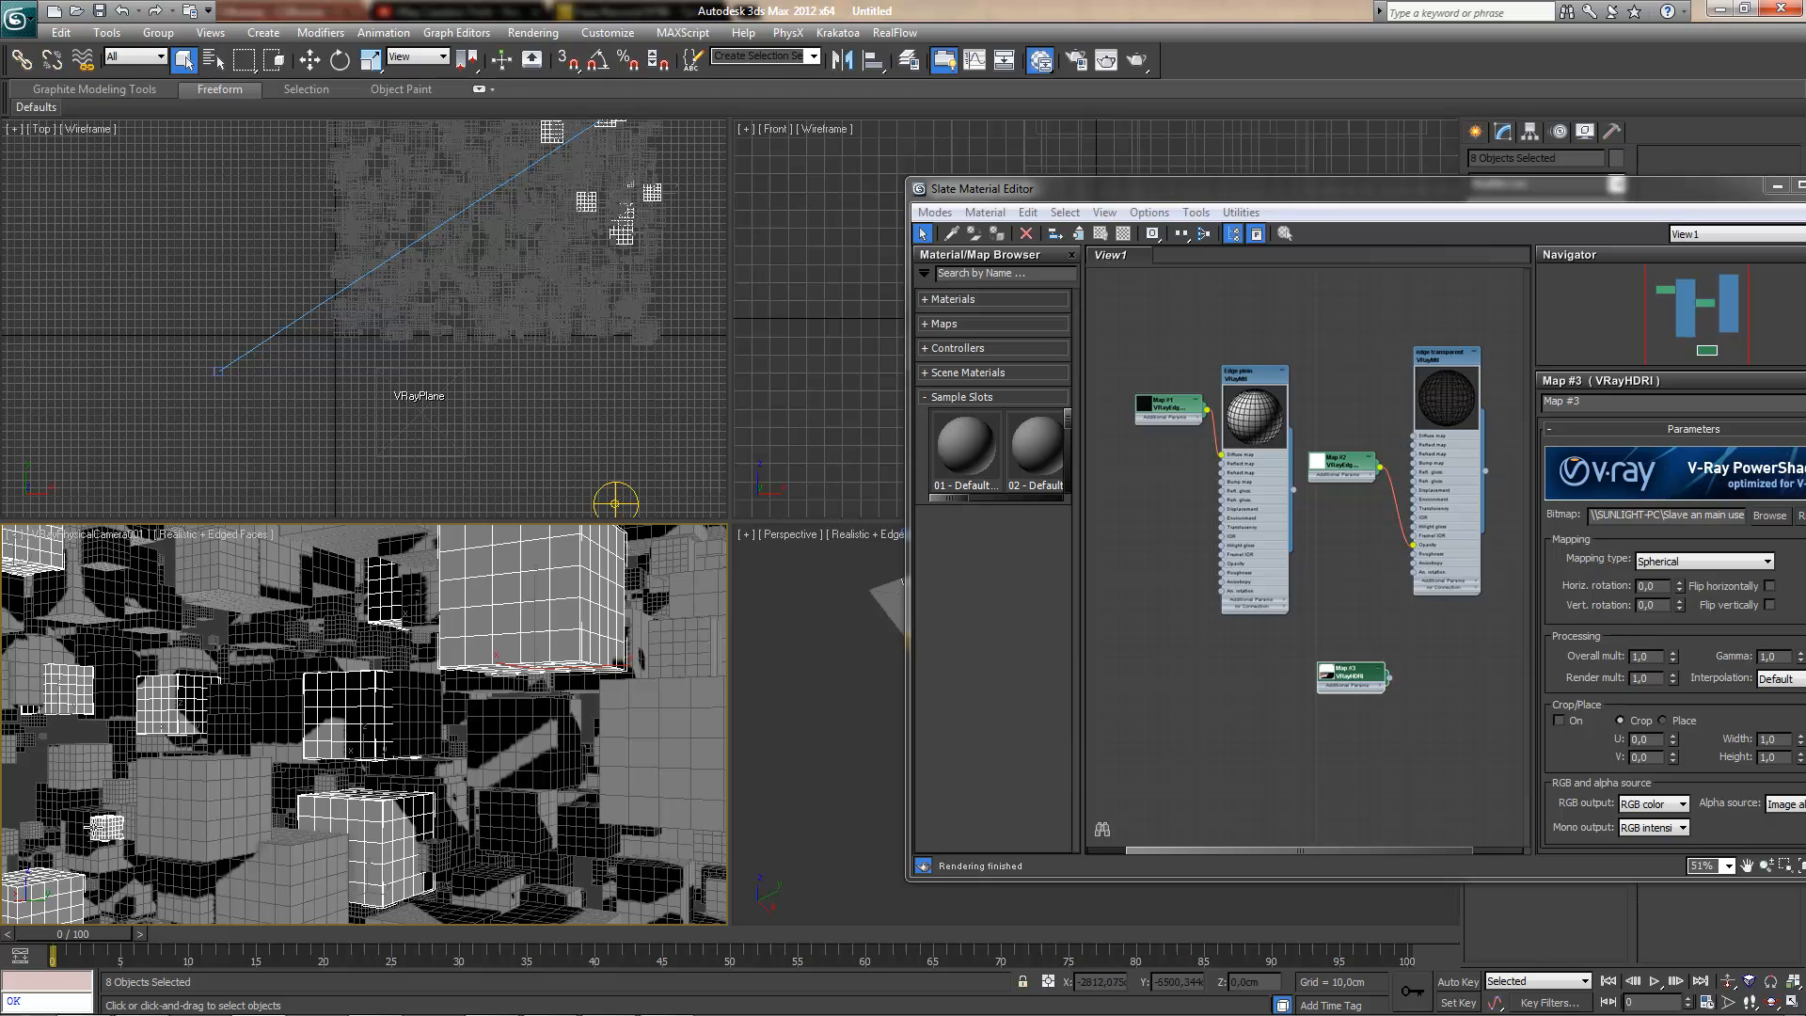
left_click(532, 755, "ctrl")
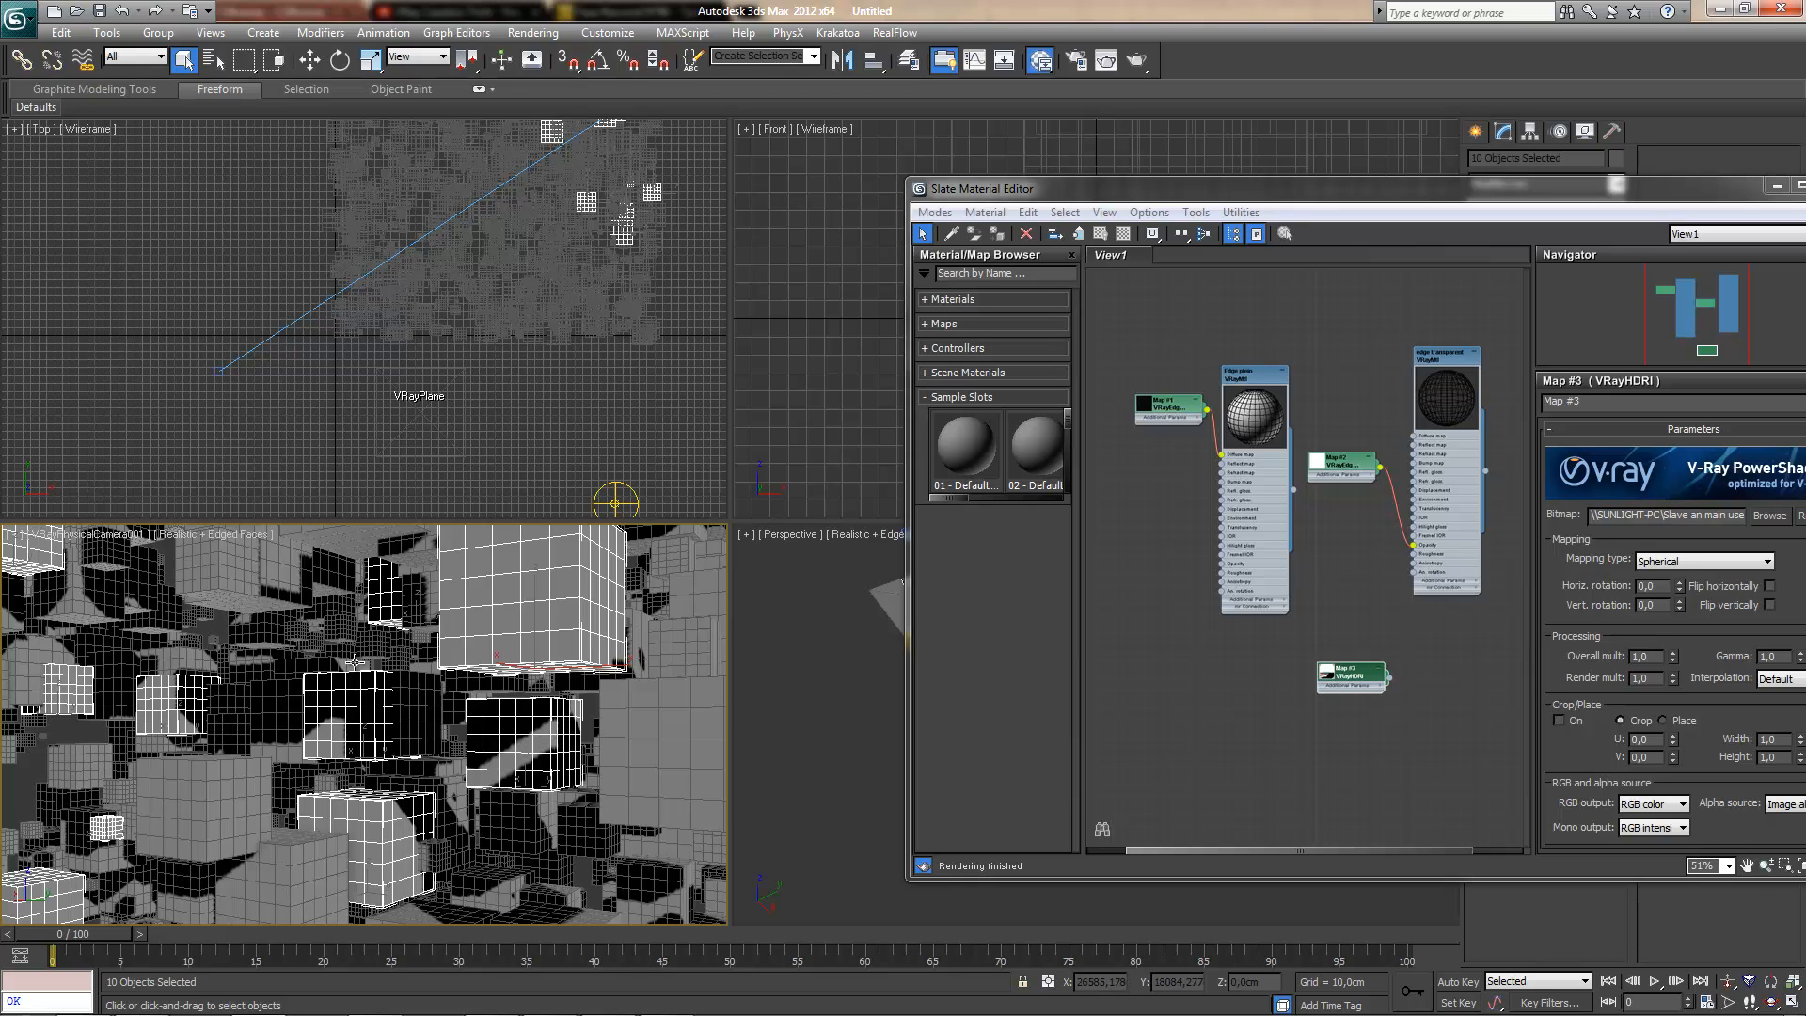
left_click(277, 636, "ctrl")
left_click(373, 653, "ctrl")
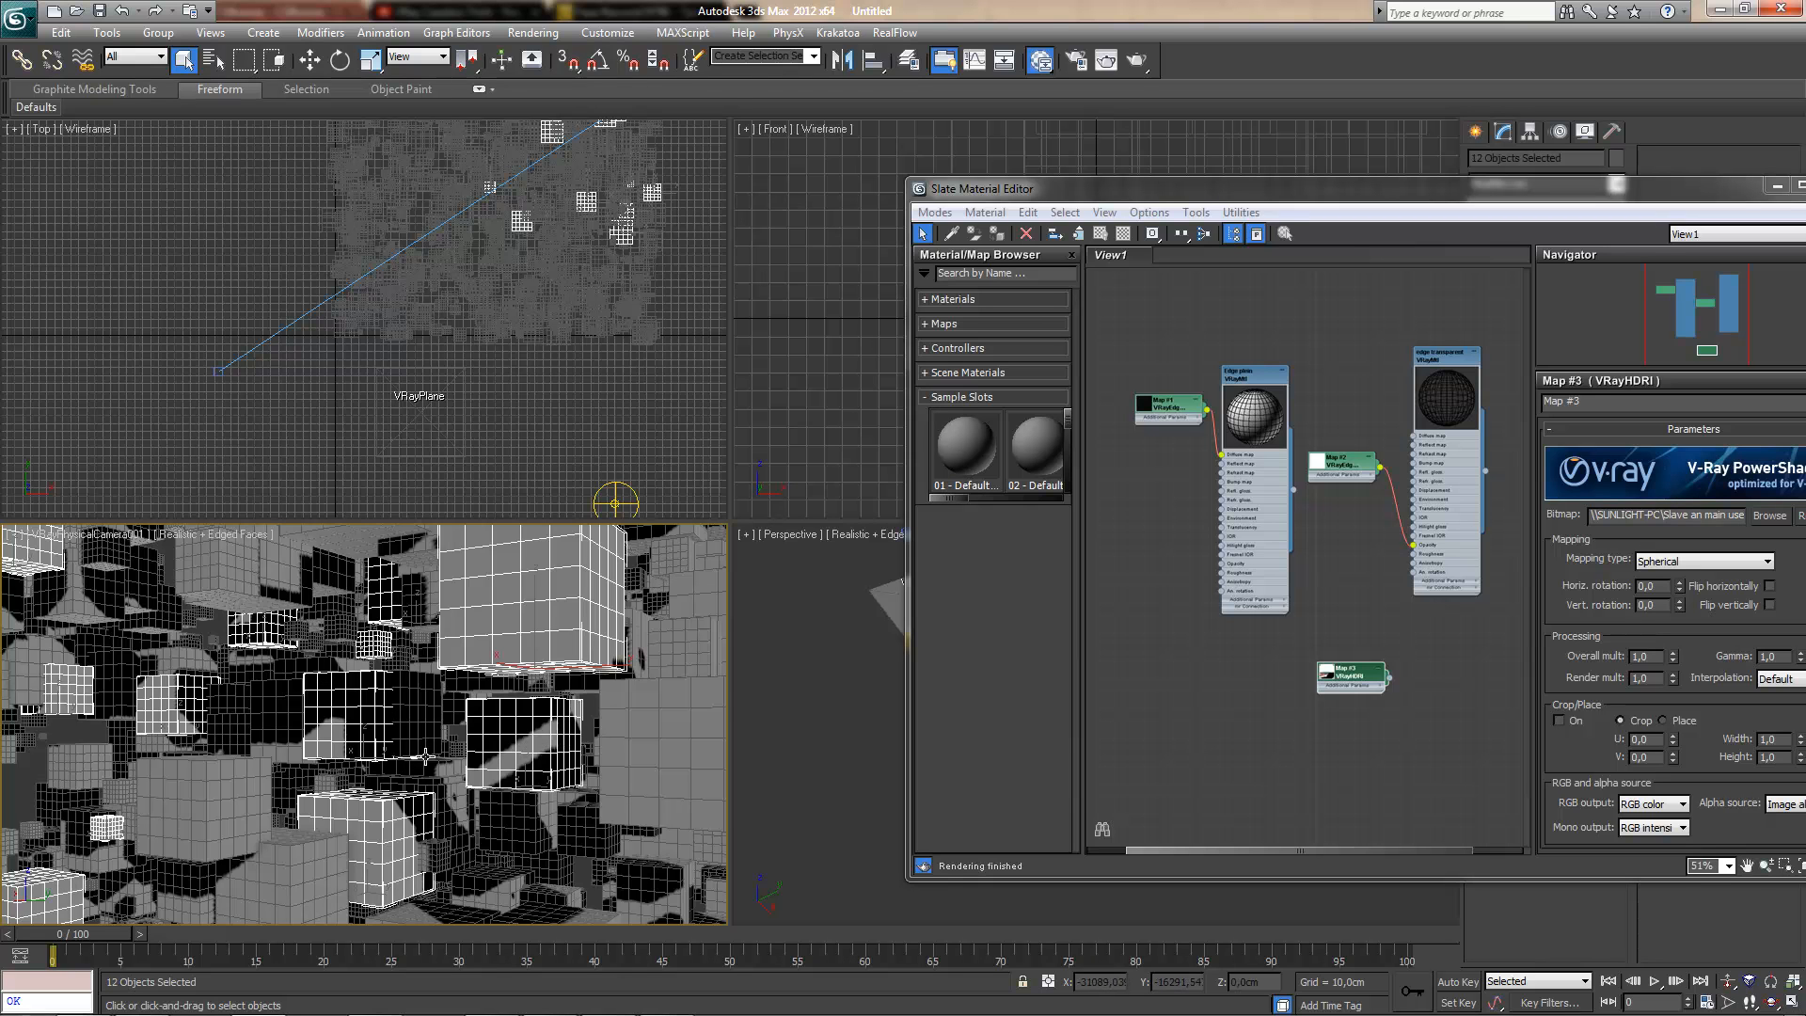
left_click(456, 751, "ctrl")
left_click(298, 786, "ctrl")
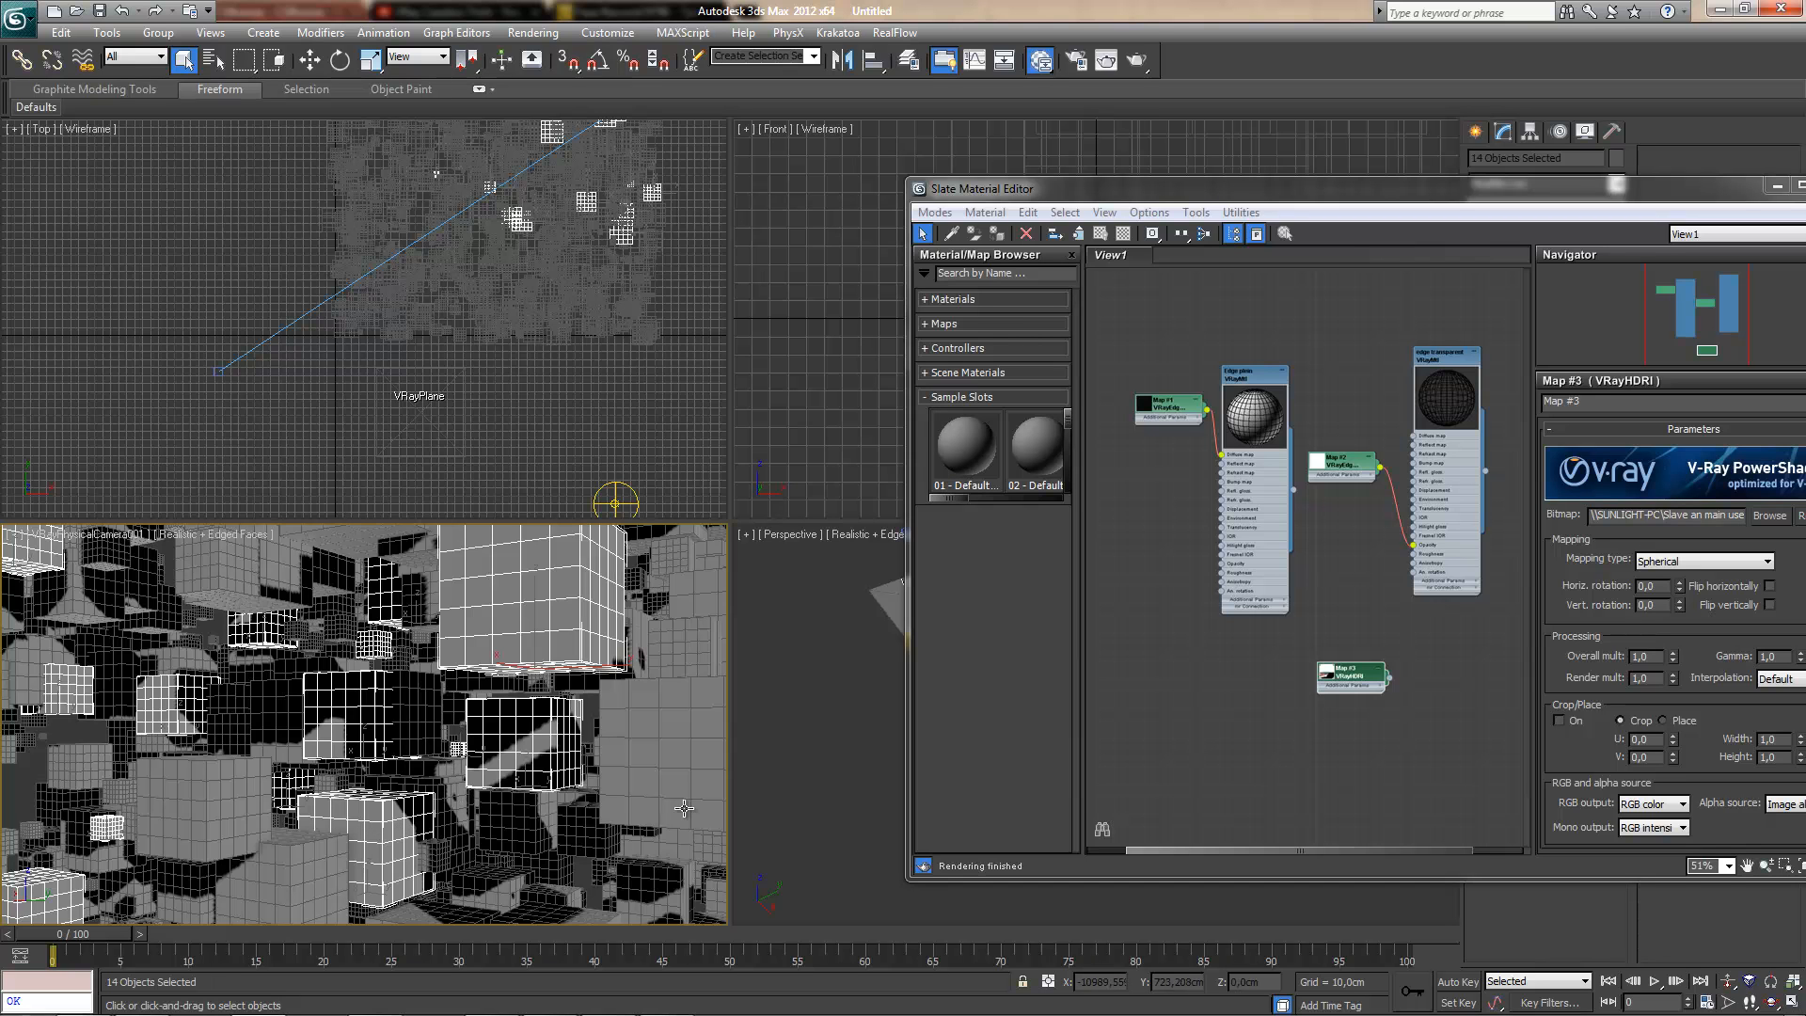
left_click(682, 870, "ctrl")
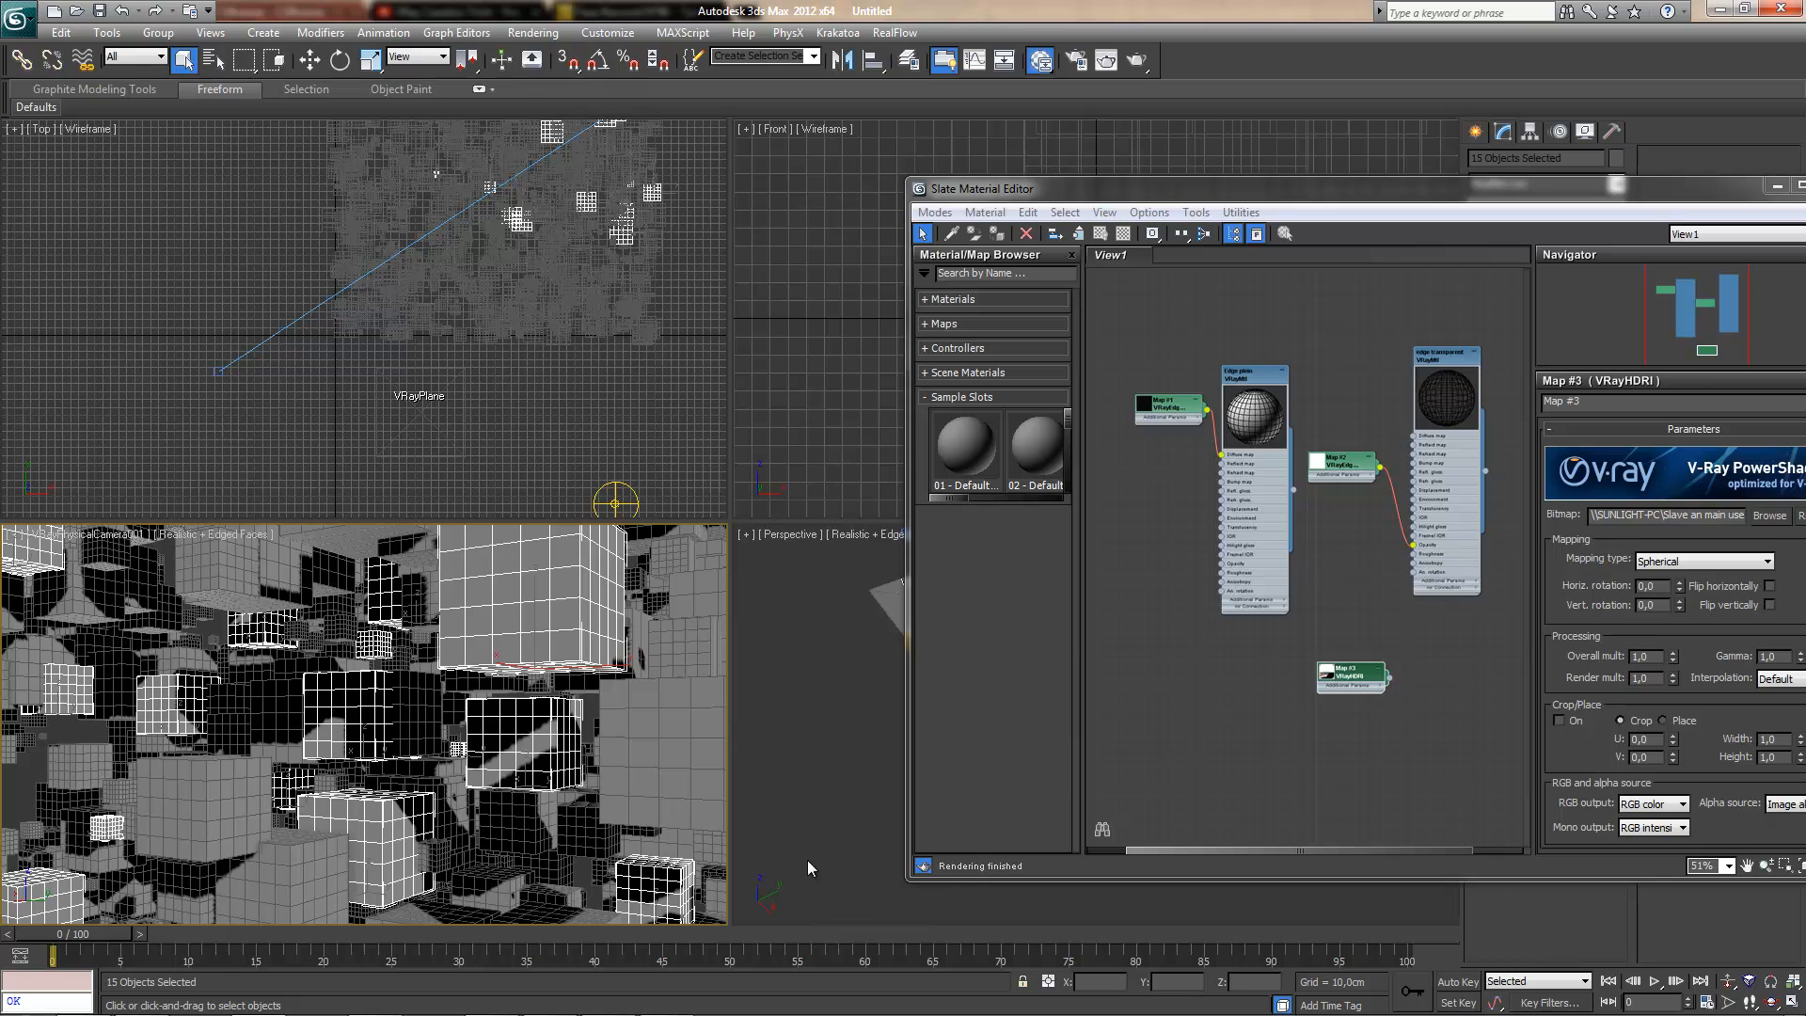
right_click(1453, 359)
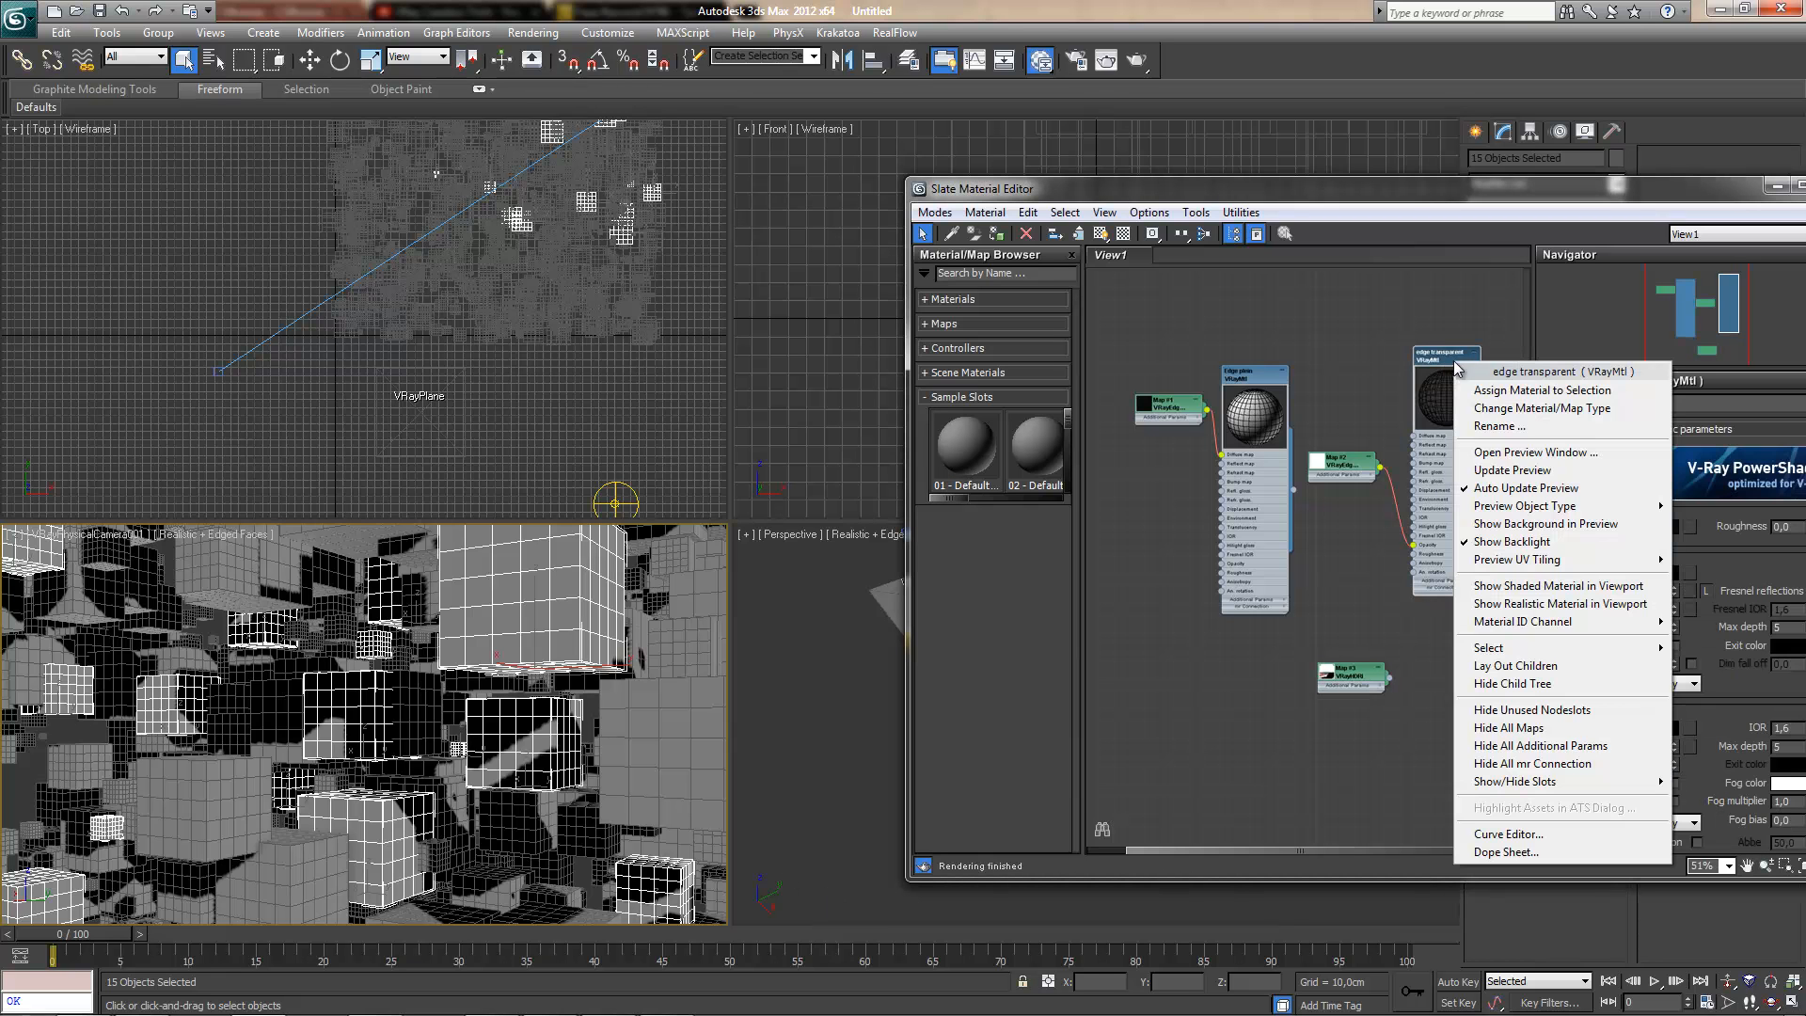
left_click(1503, 391)
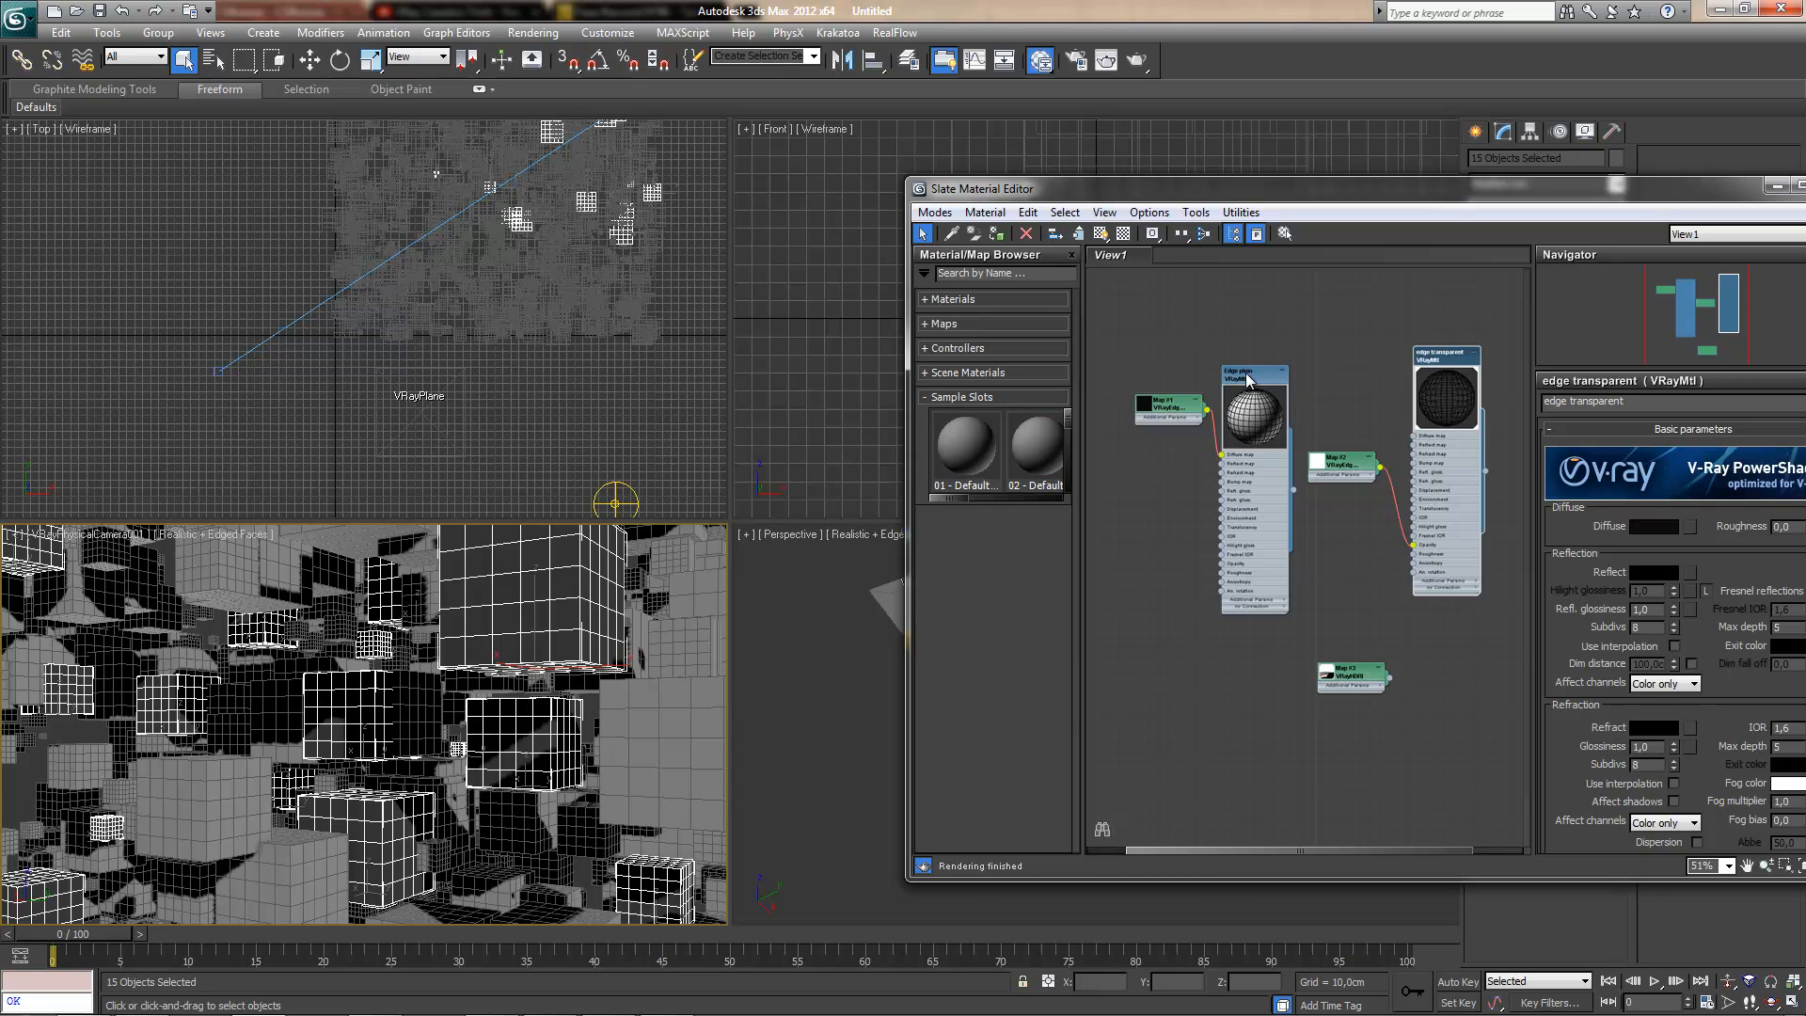
- Invert the selection and assign the Edge plein material to all the other objects, then clear the selection
left_click(60, 32)
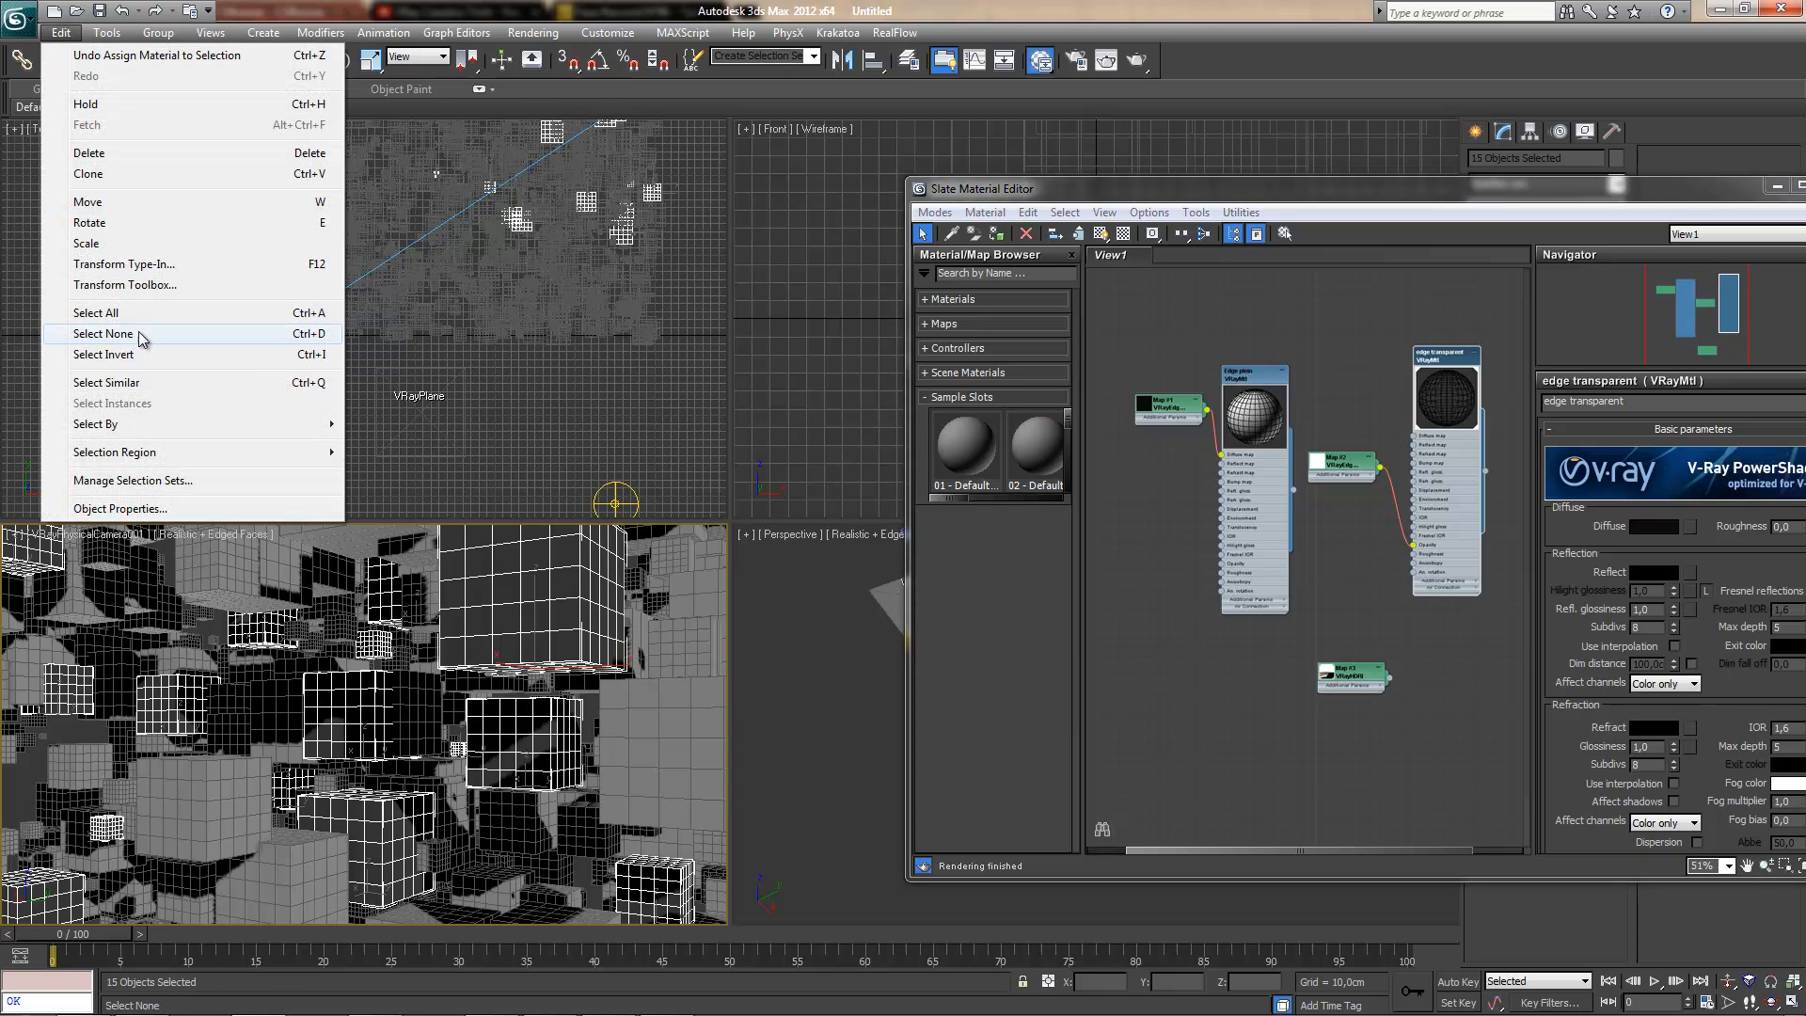
left_click(105, 354)
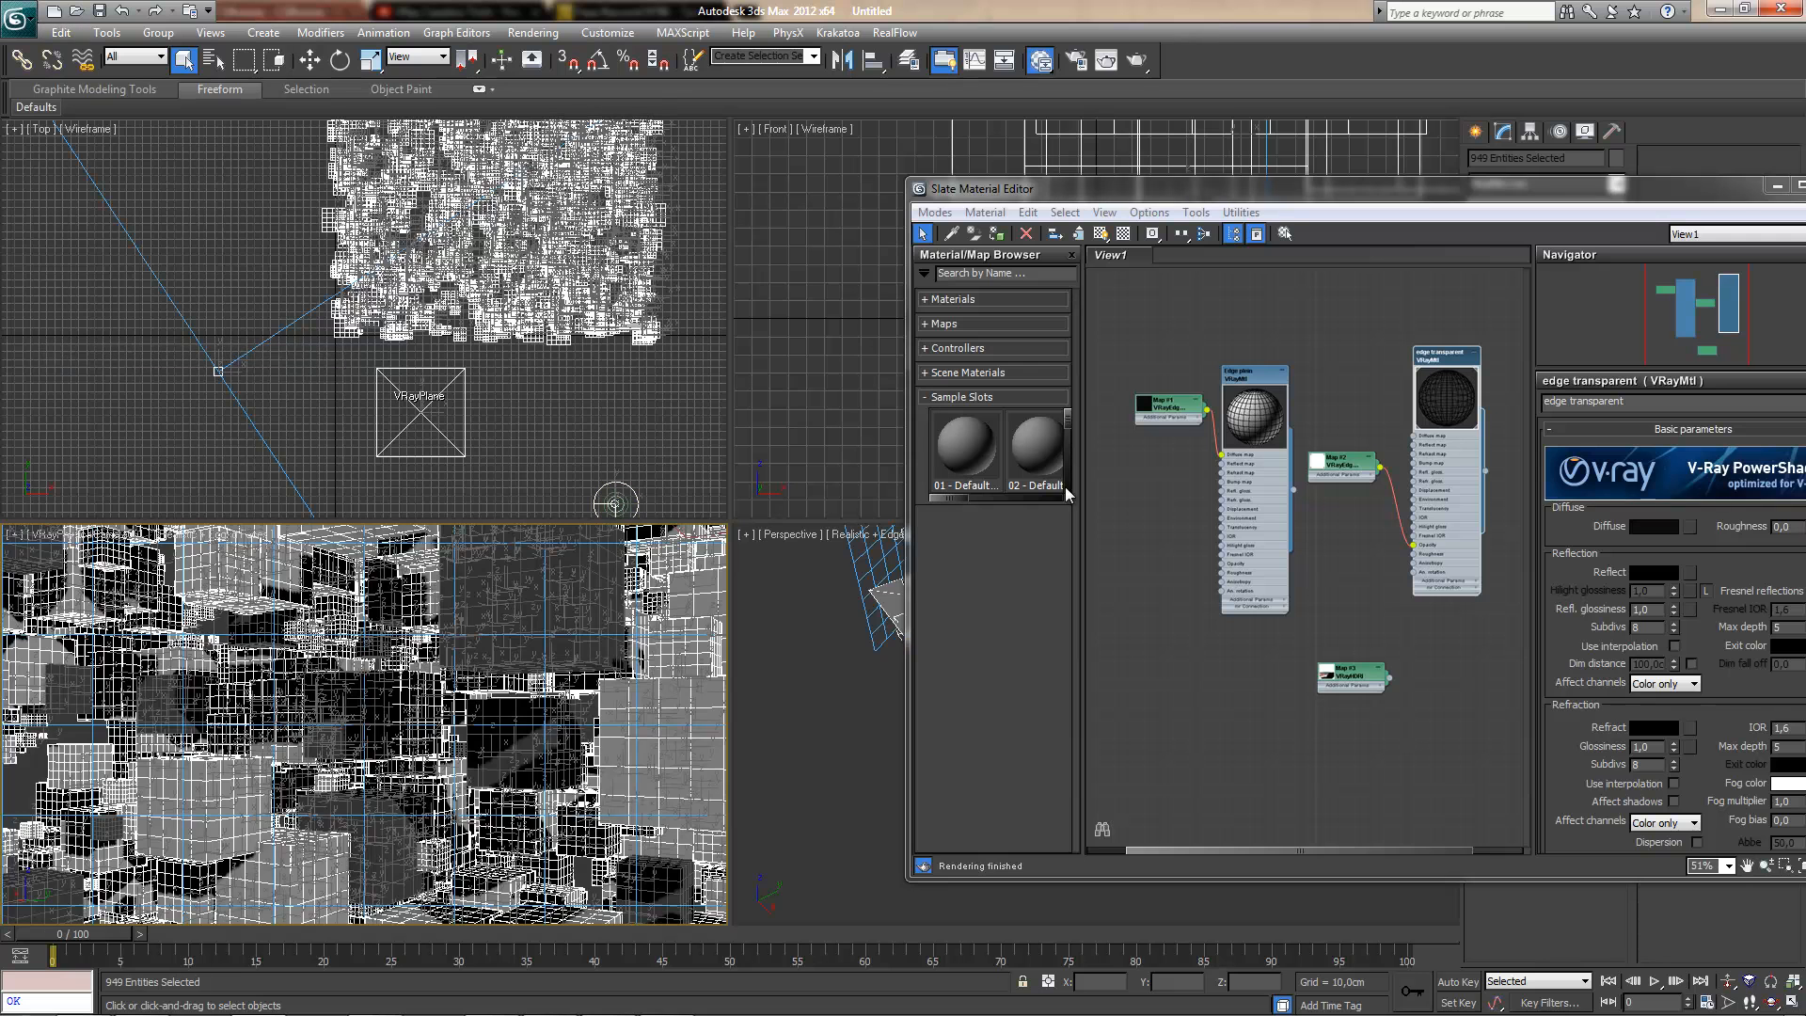
left_click(1257, 378)
right_click(1255, 375)
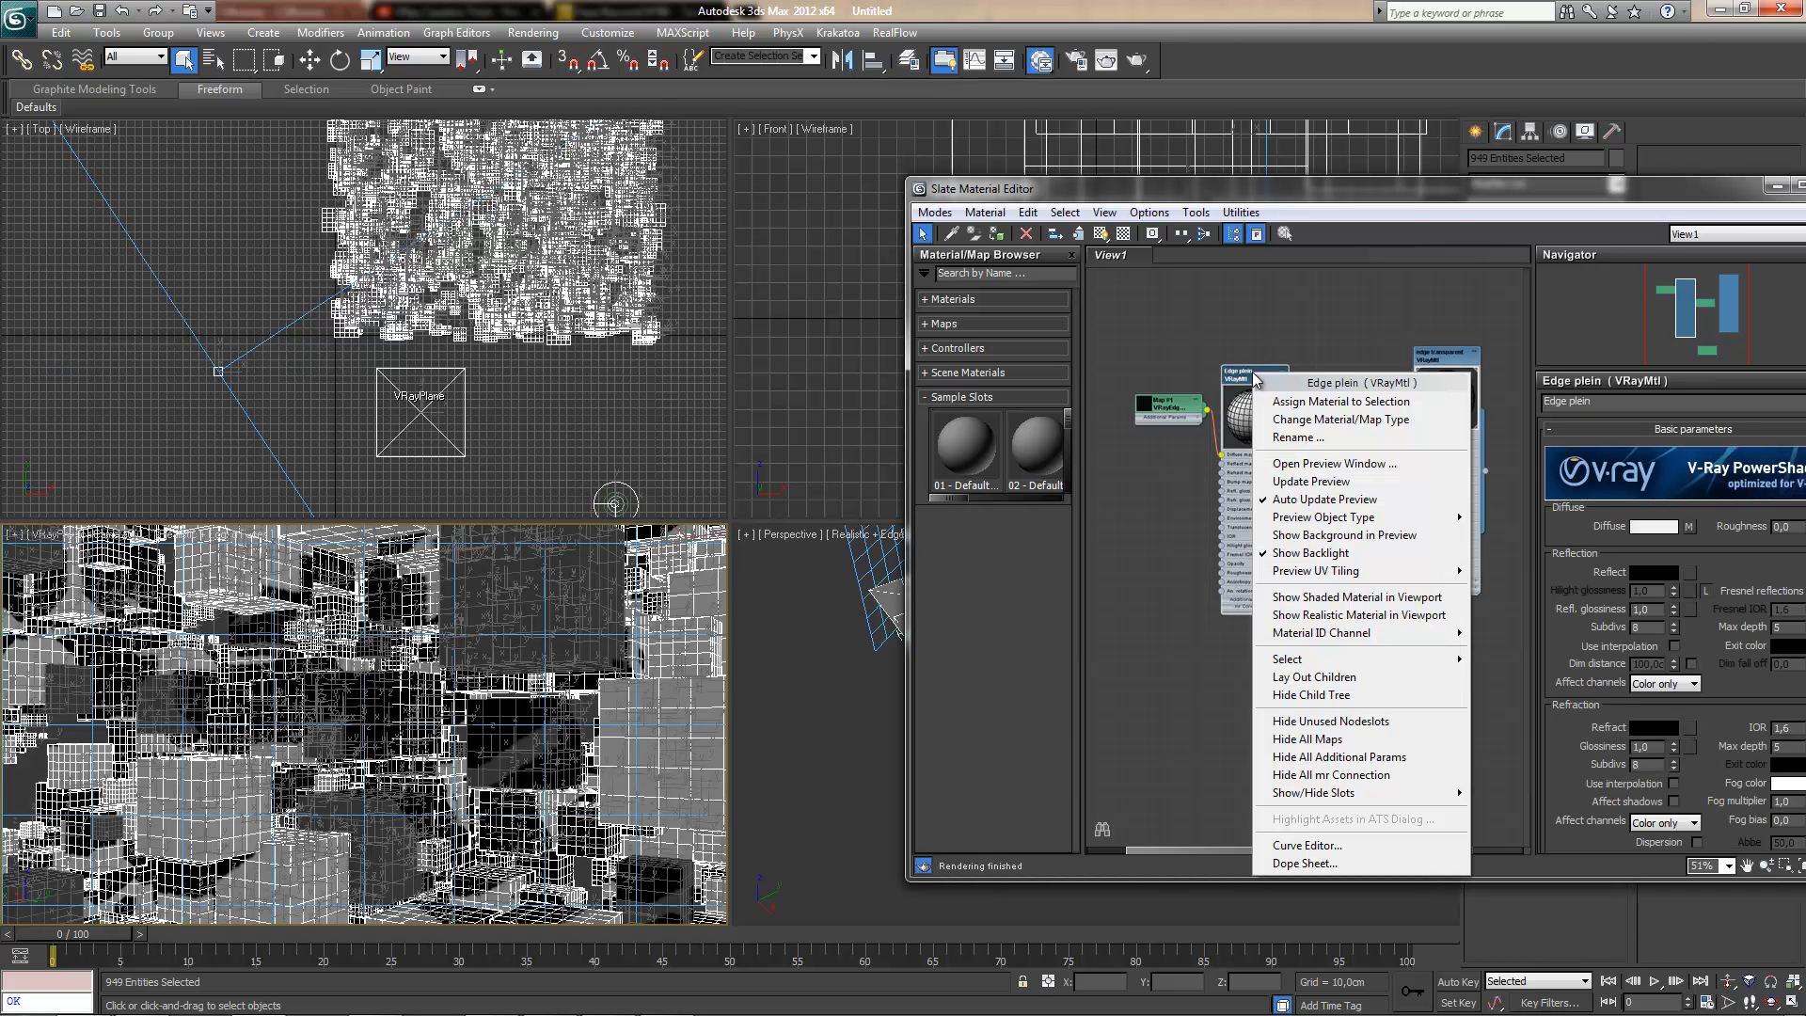
left_click(1284, 403)
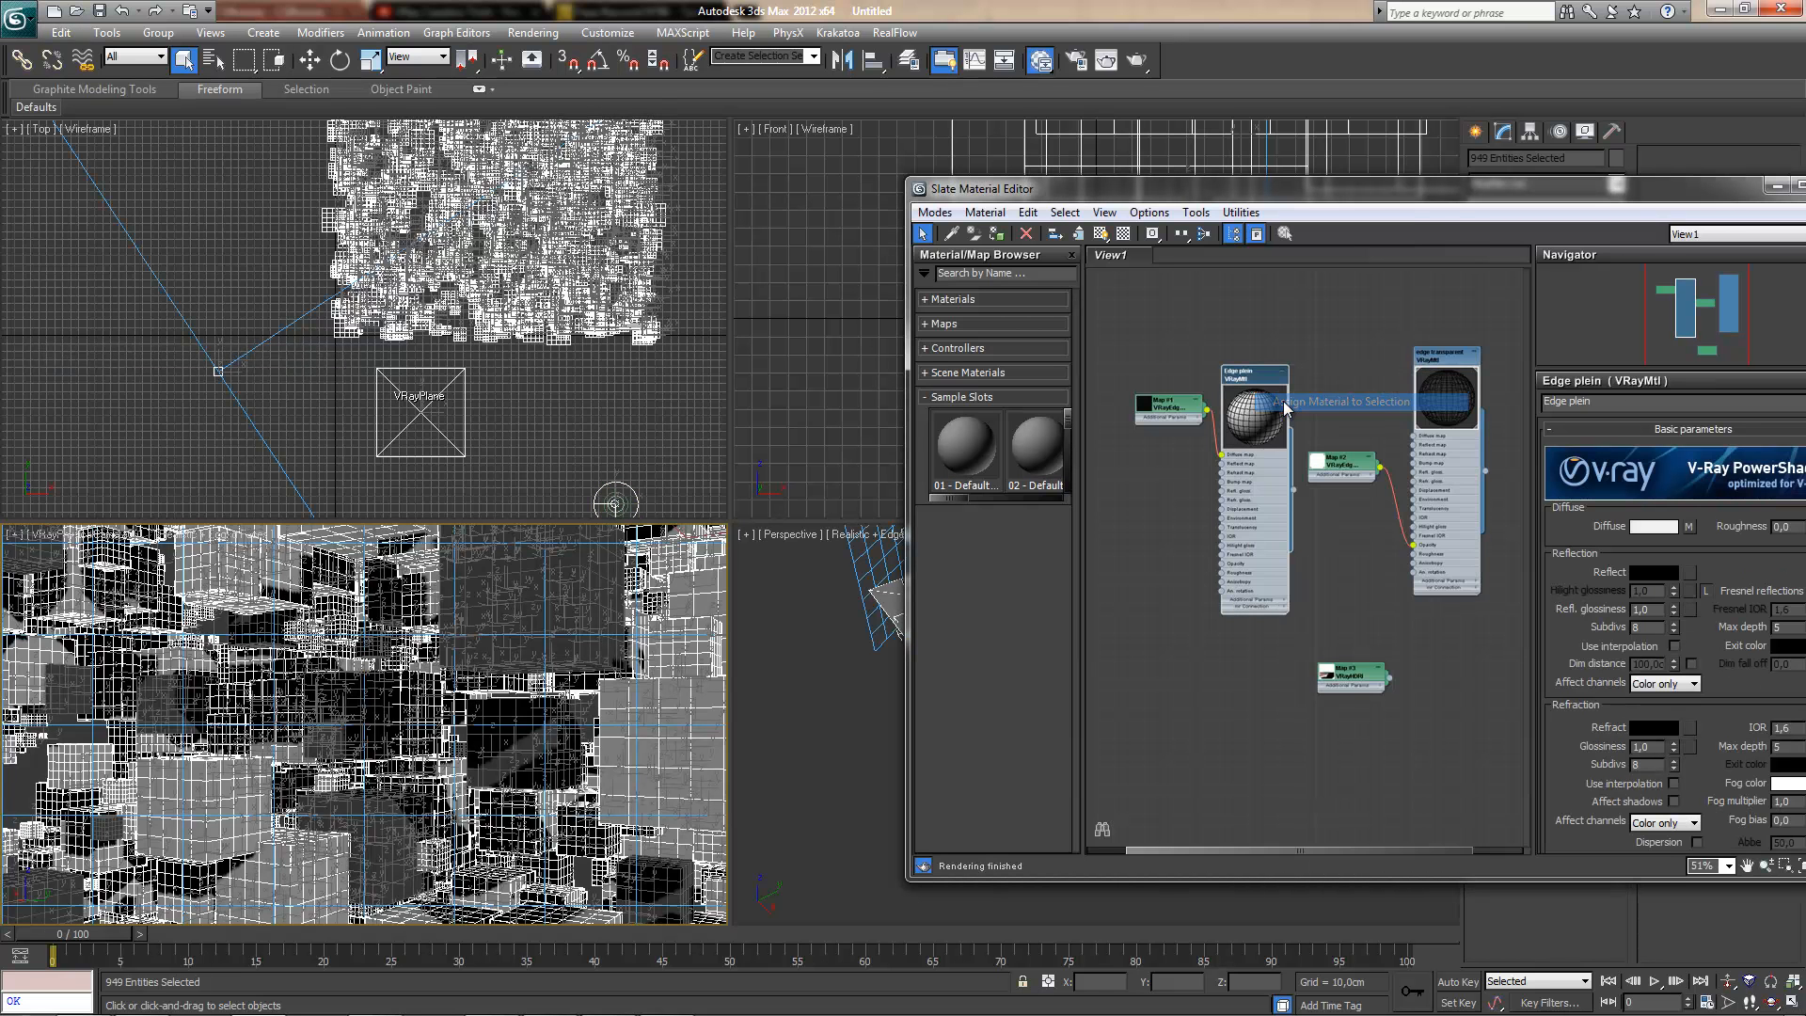
left_click(835, 646)
- Open the render setup and check which renderer is assigned for production
left_click(532, 32)
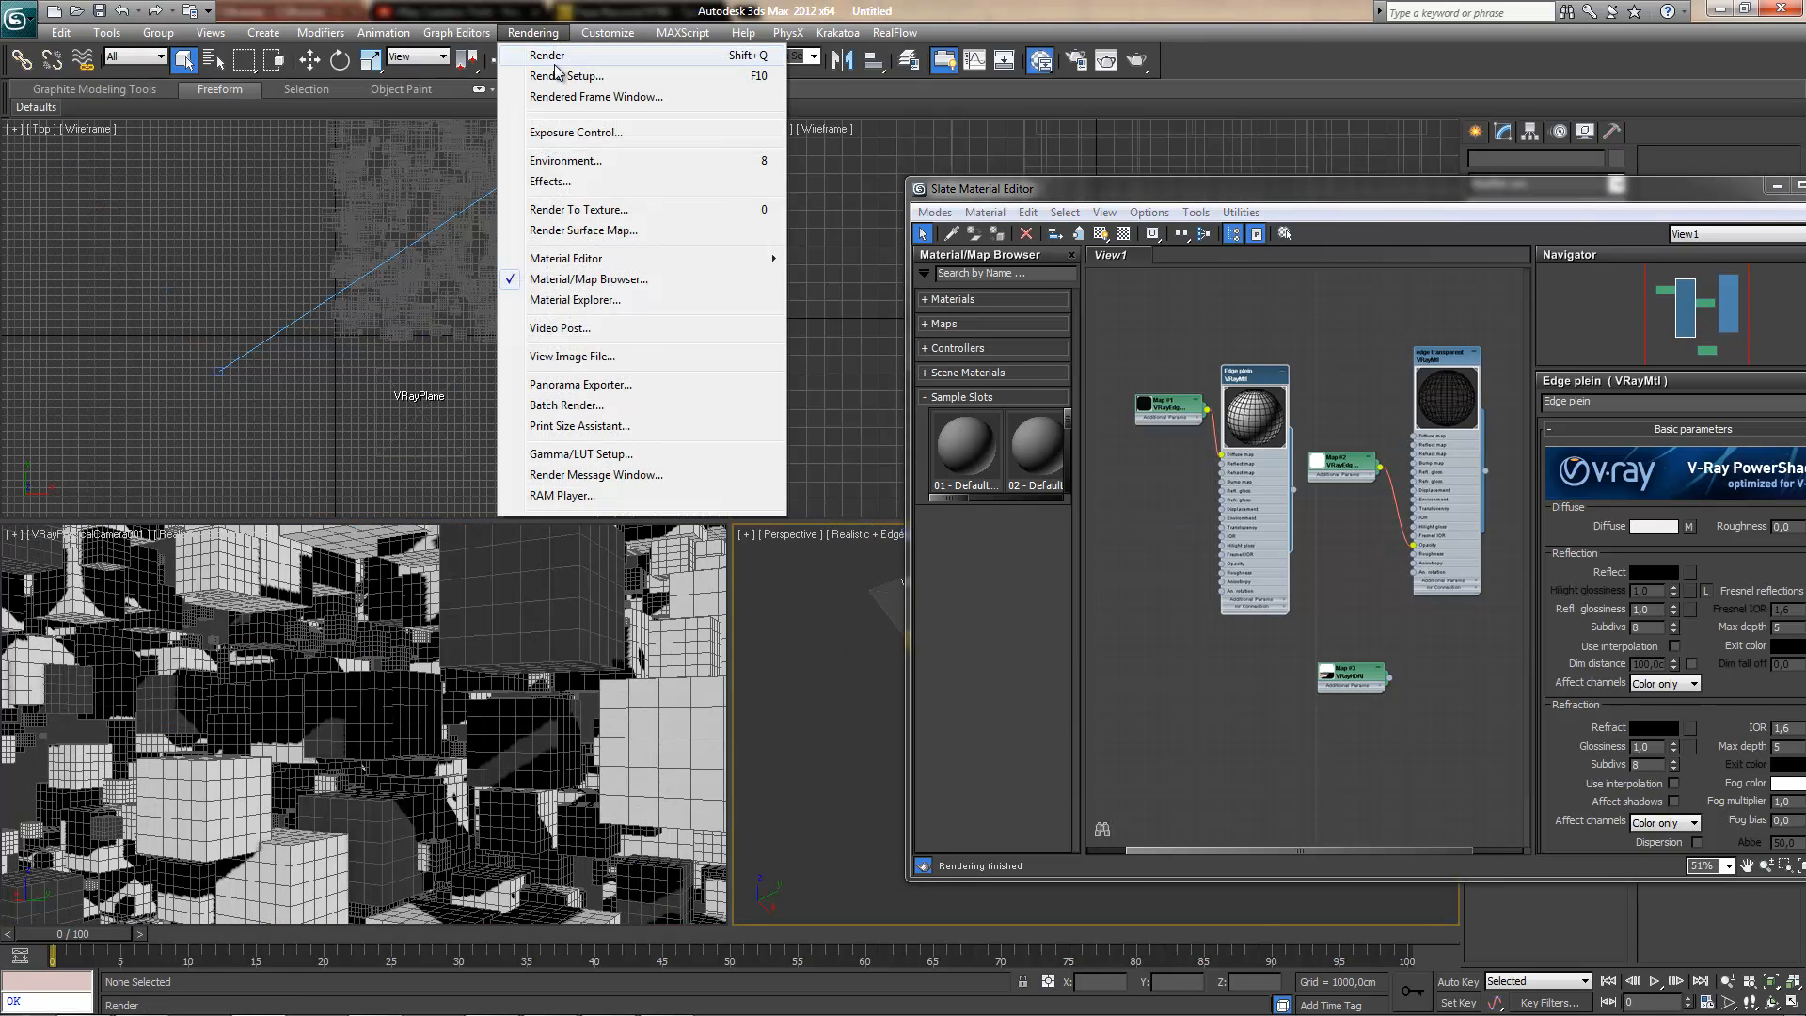
left_click(563, 75)
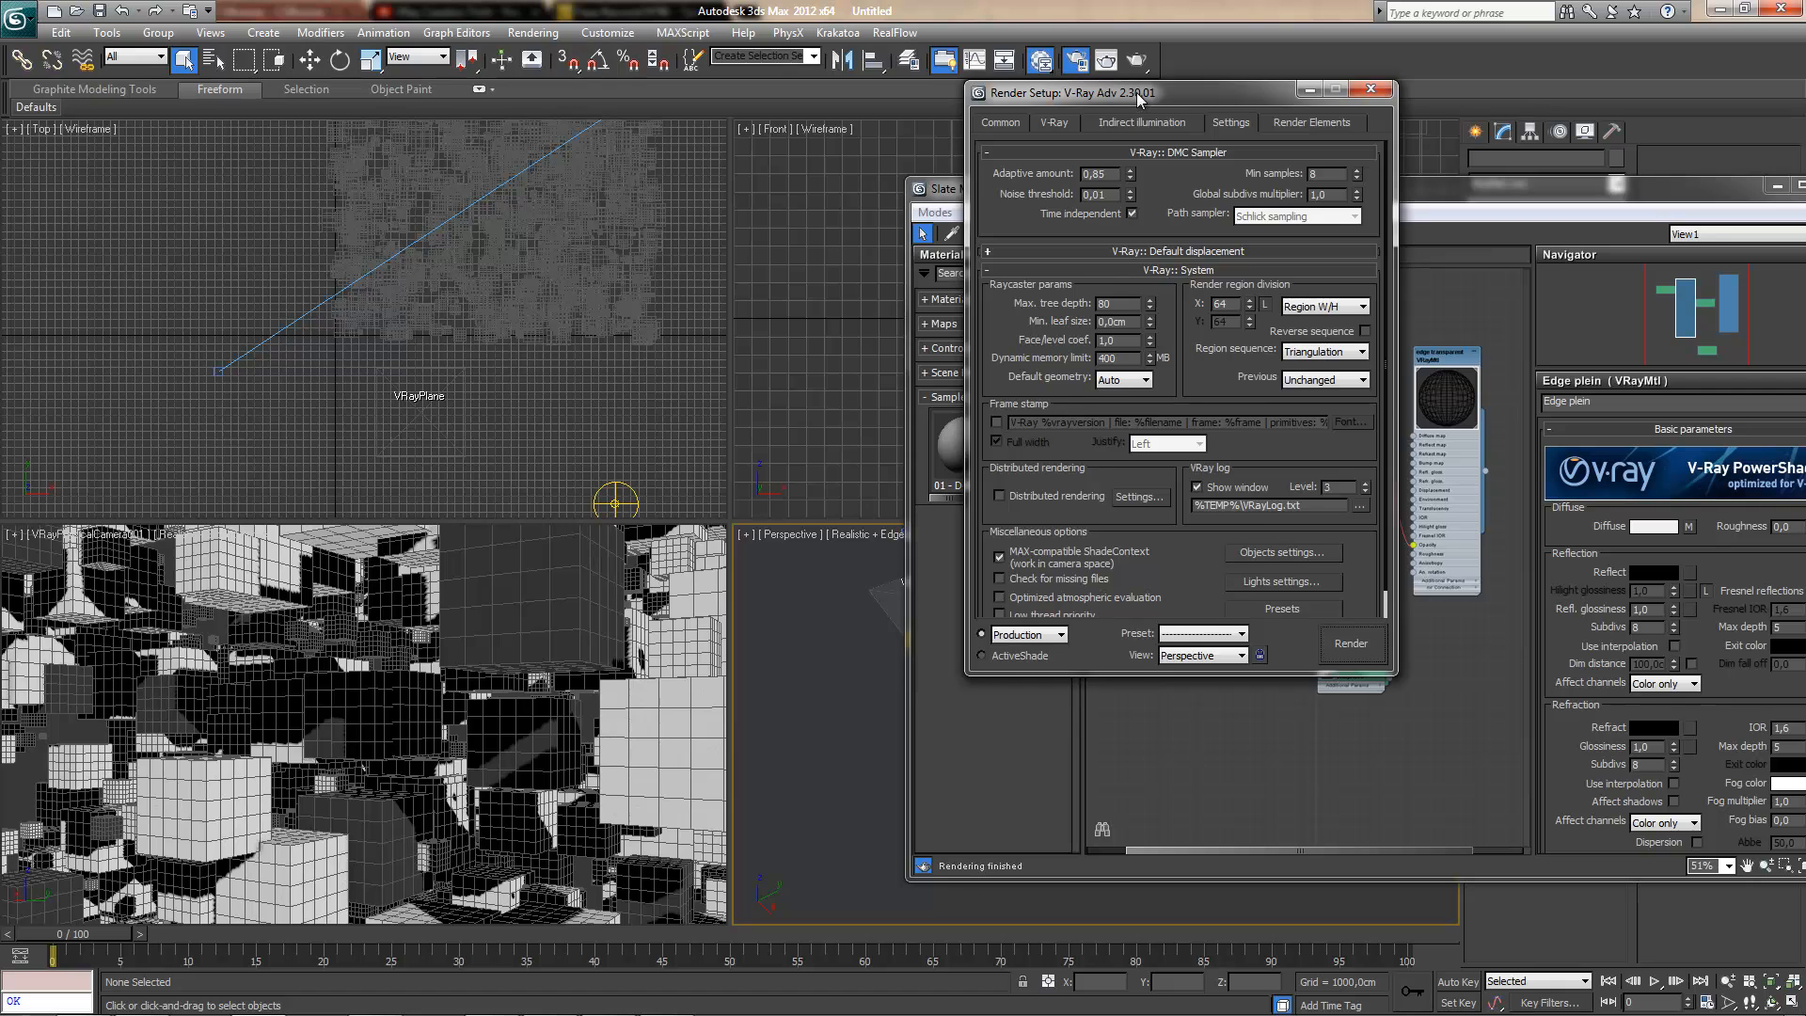
left_click_drag(1138, 98, 963, 108)
left_click(824, 131)
left_click_drag(1103, 570, 1103, 524)
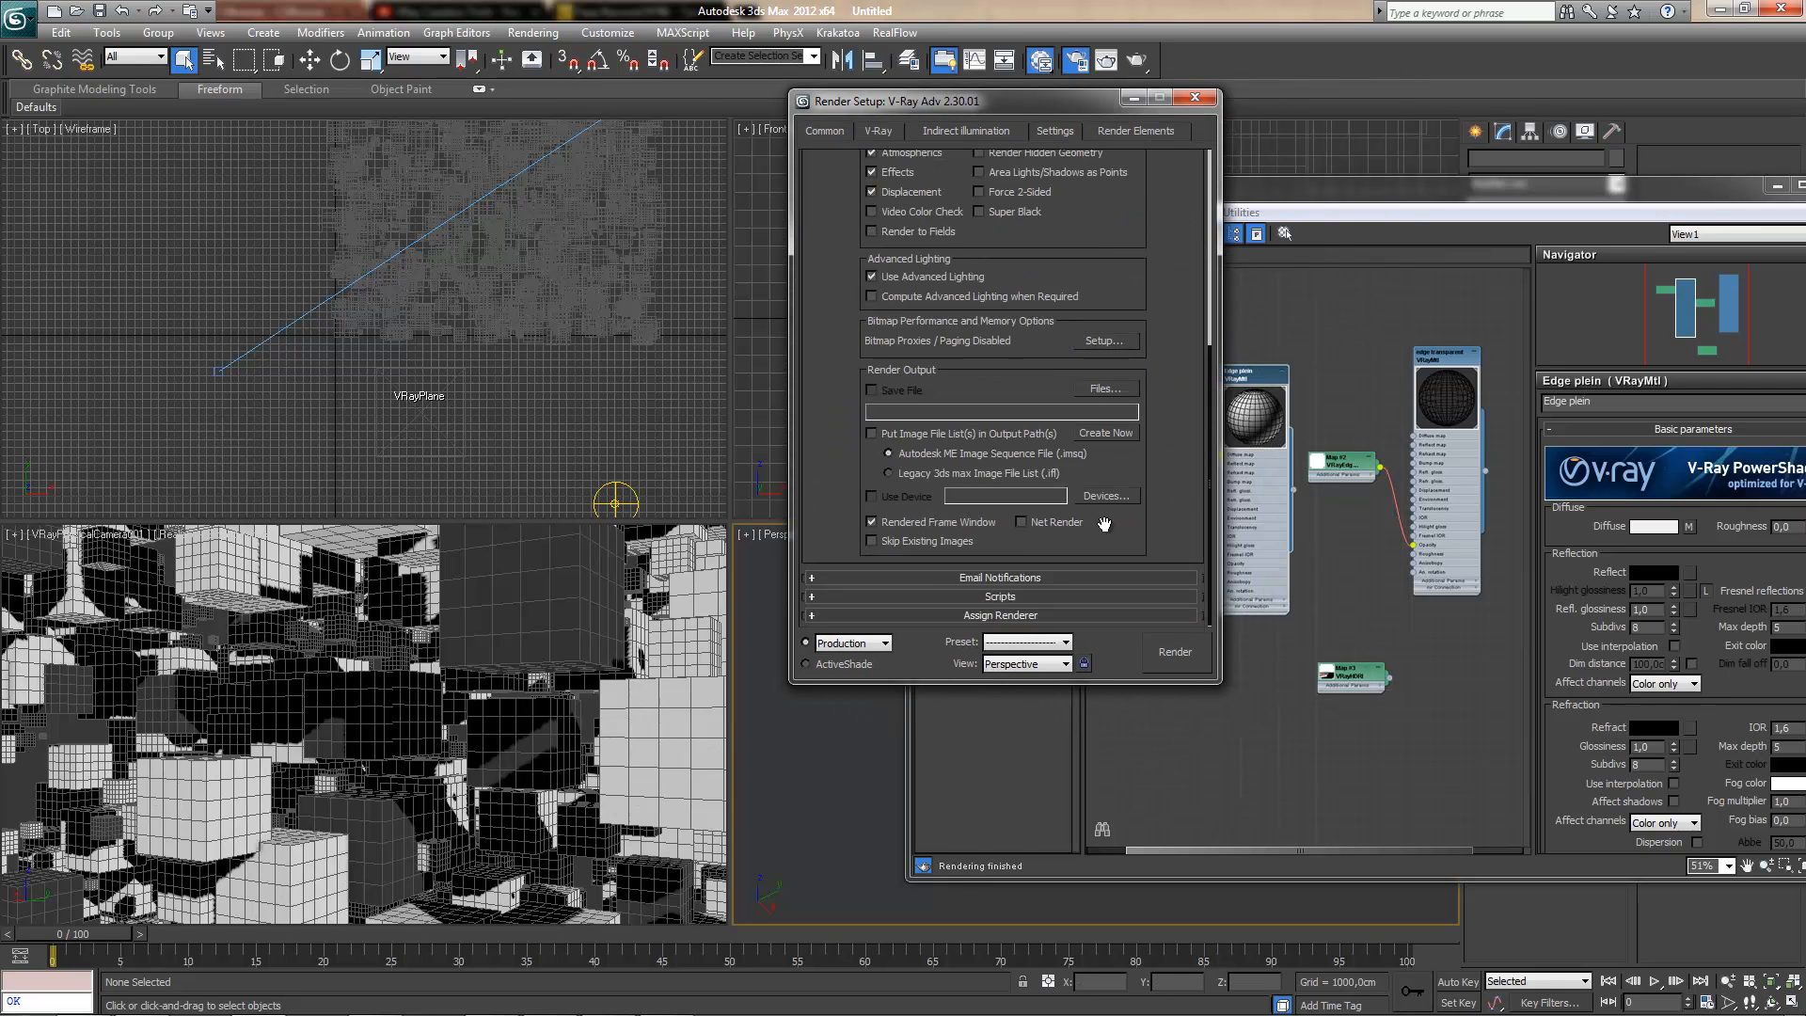
left_click(1042, 615)
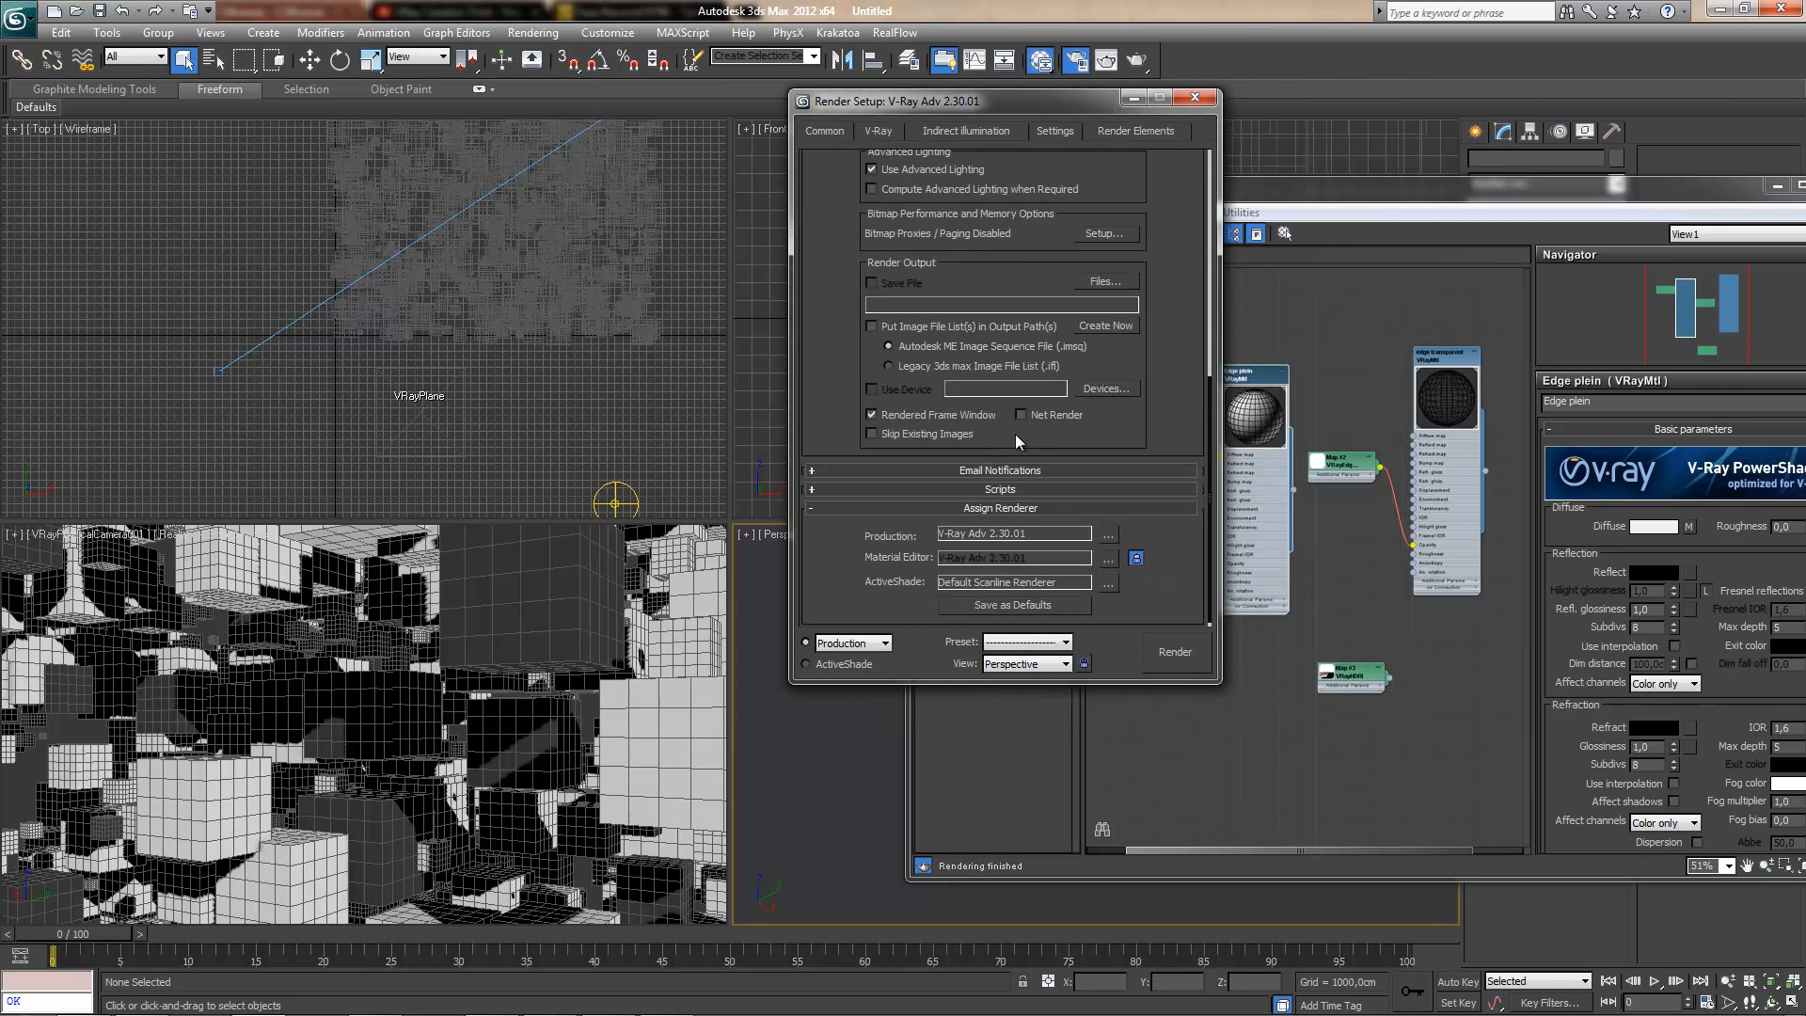
scroll(1176, 404, "up", 5)
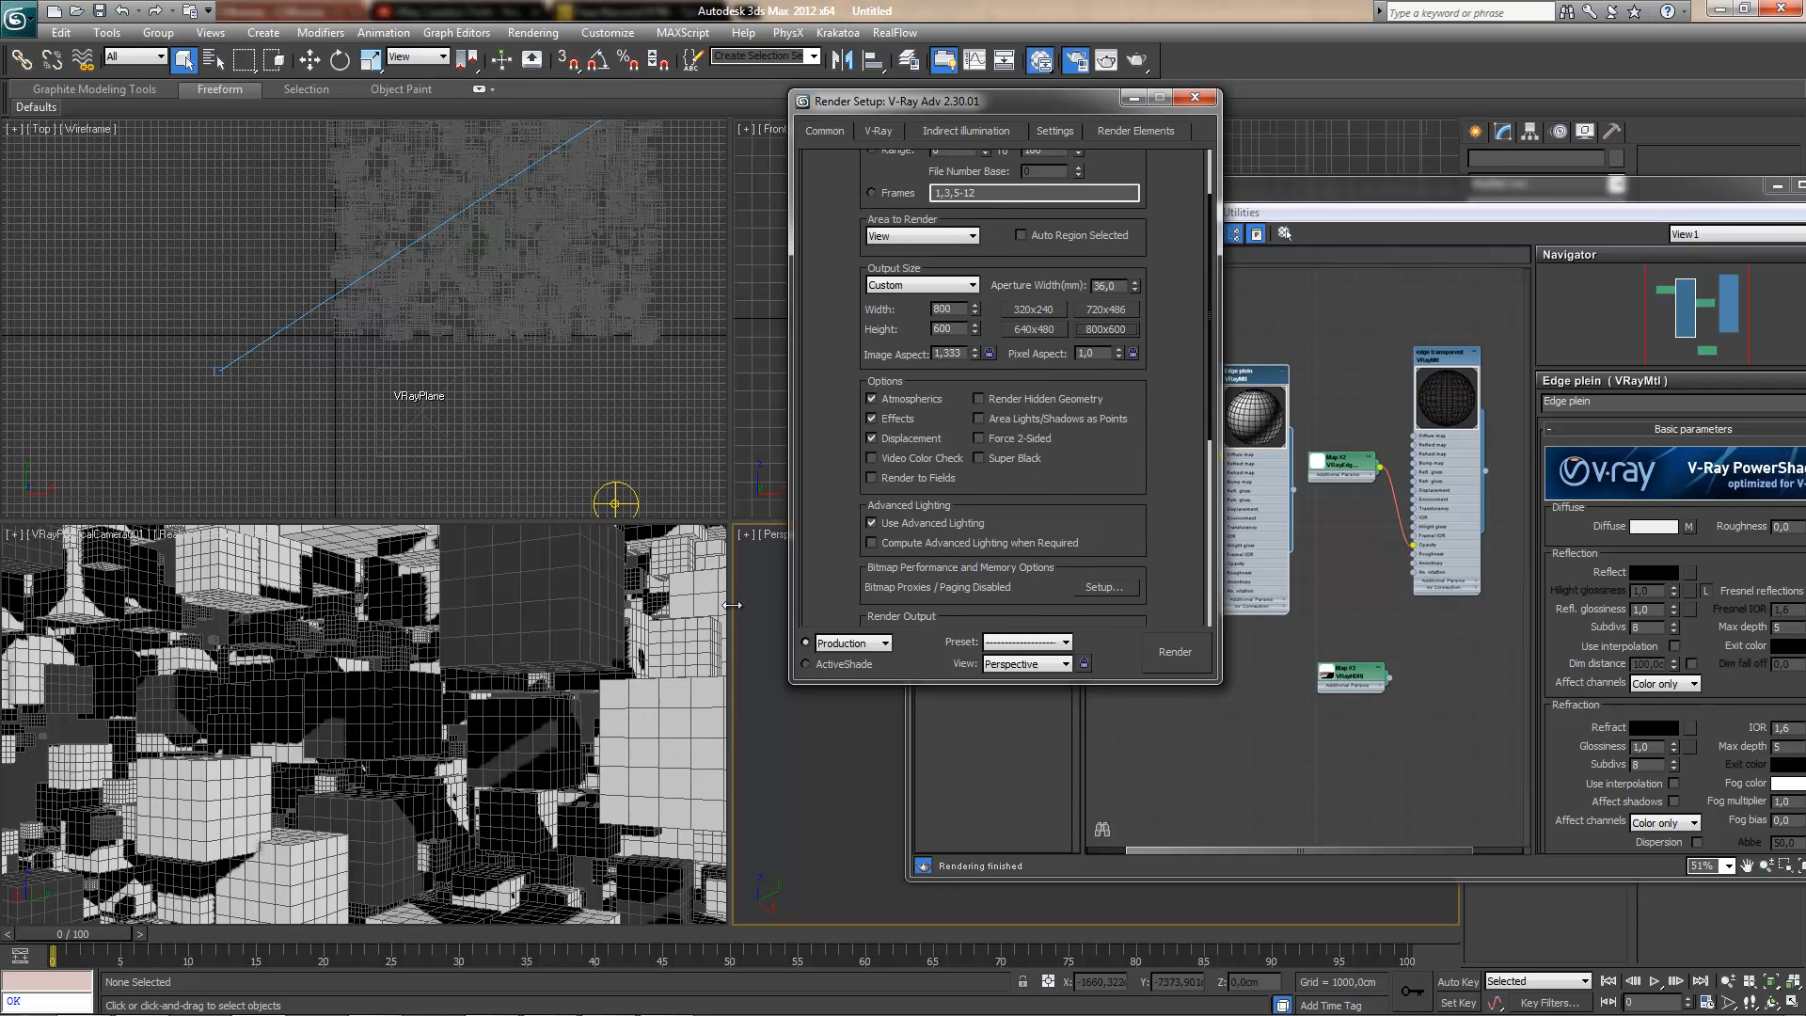
- Show the safe frame in the VRayPhysicalCamera view and set the output size to HDTV (video), 800 by 450
right_click(451, 678)
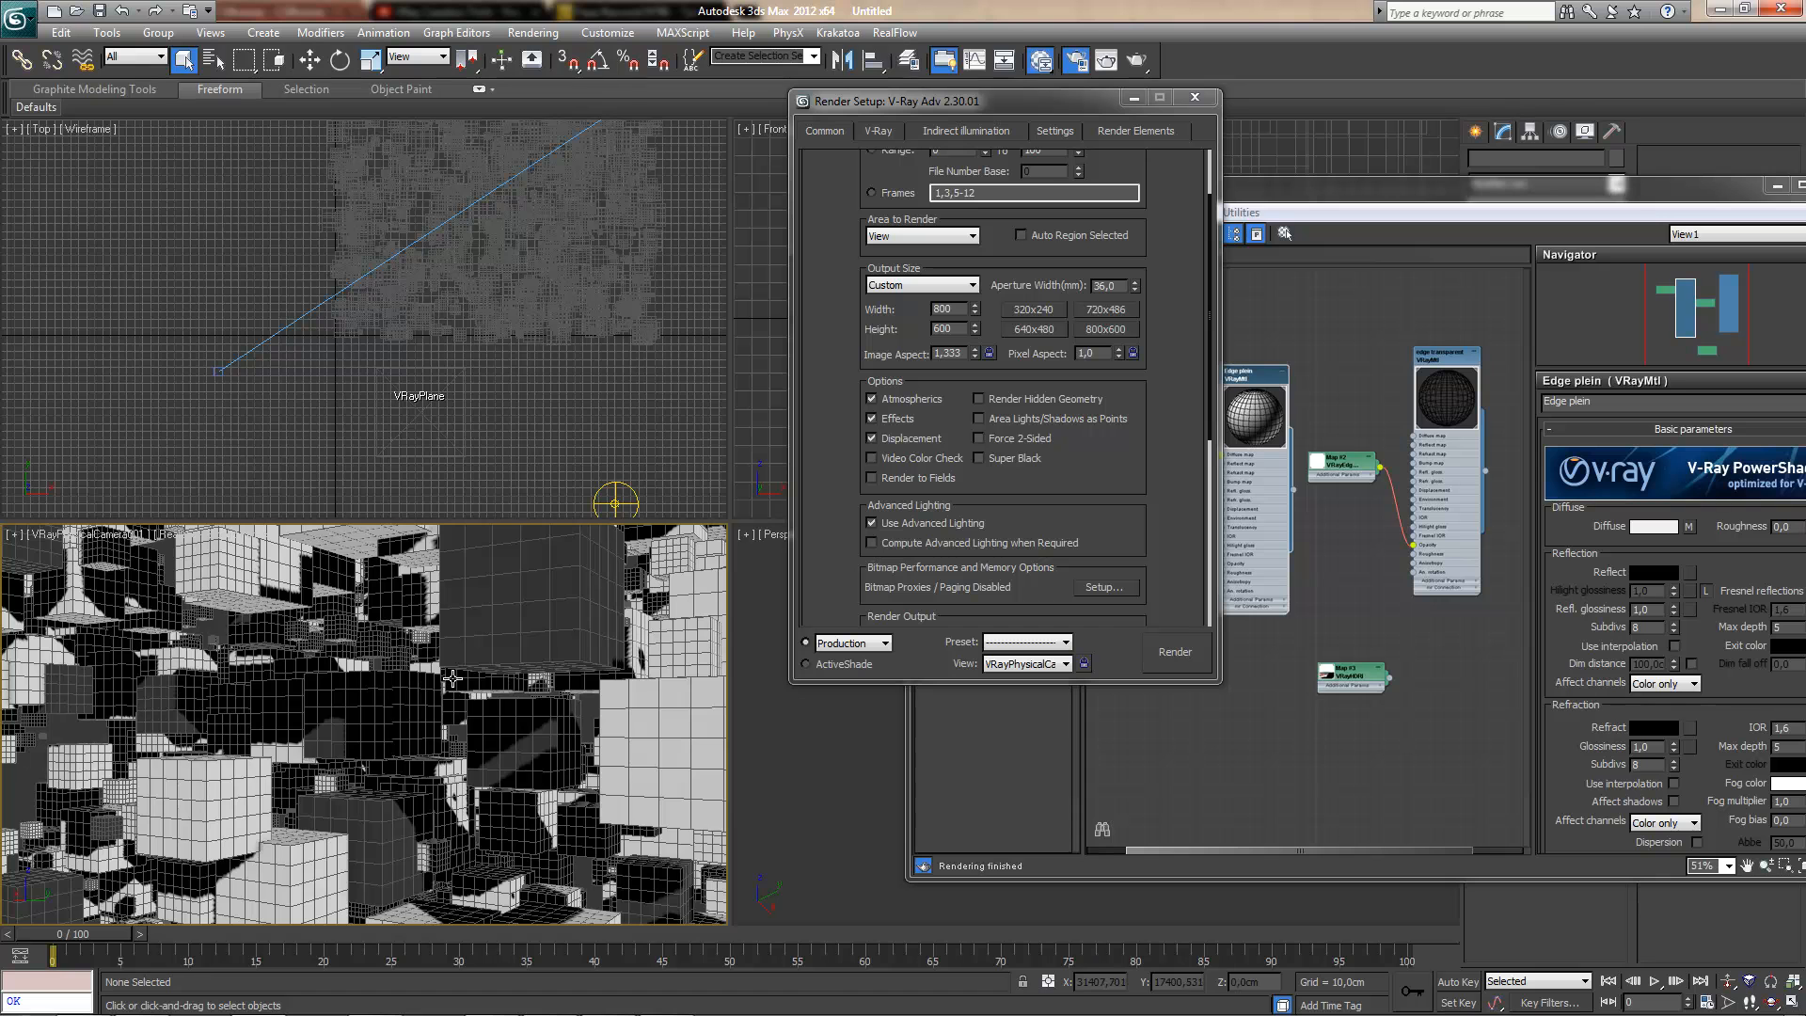
key("shift+f")
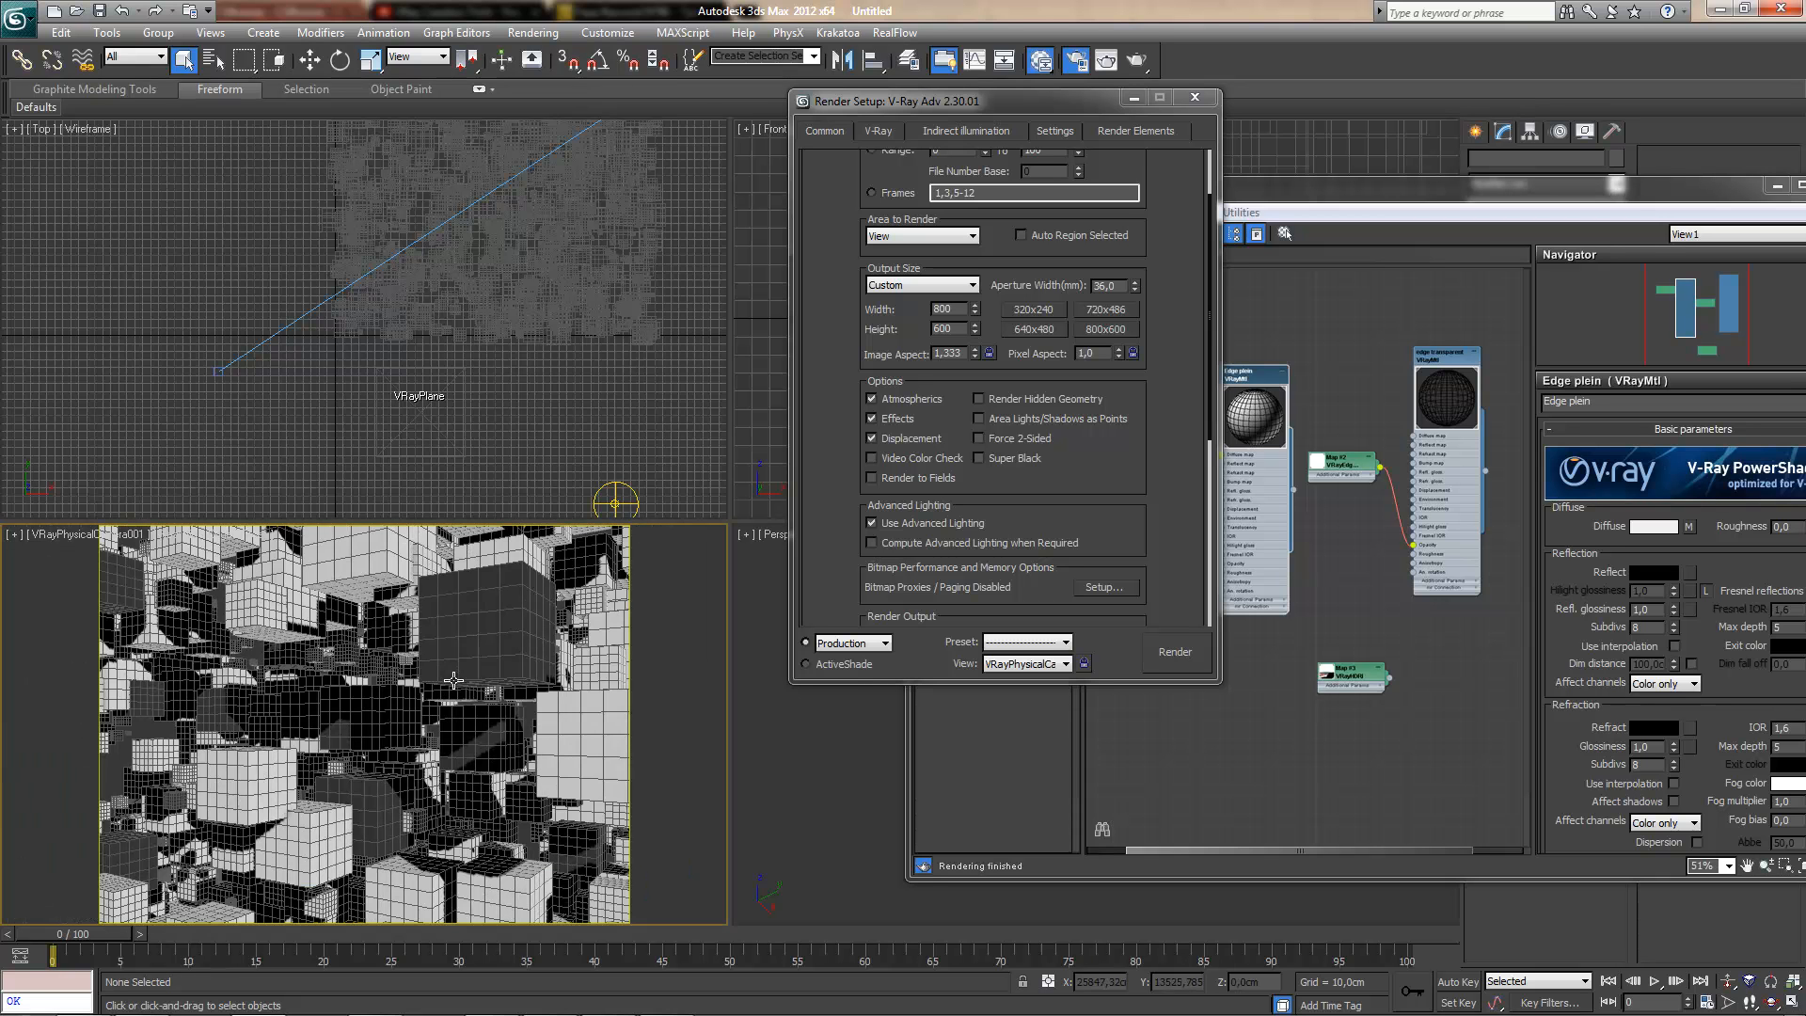
left_click(963, 285)
left_click(960, 533)
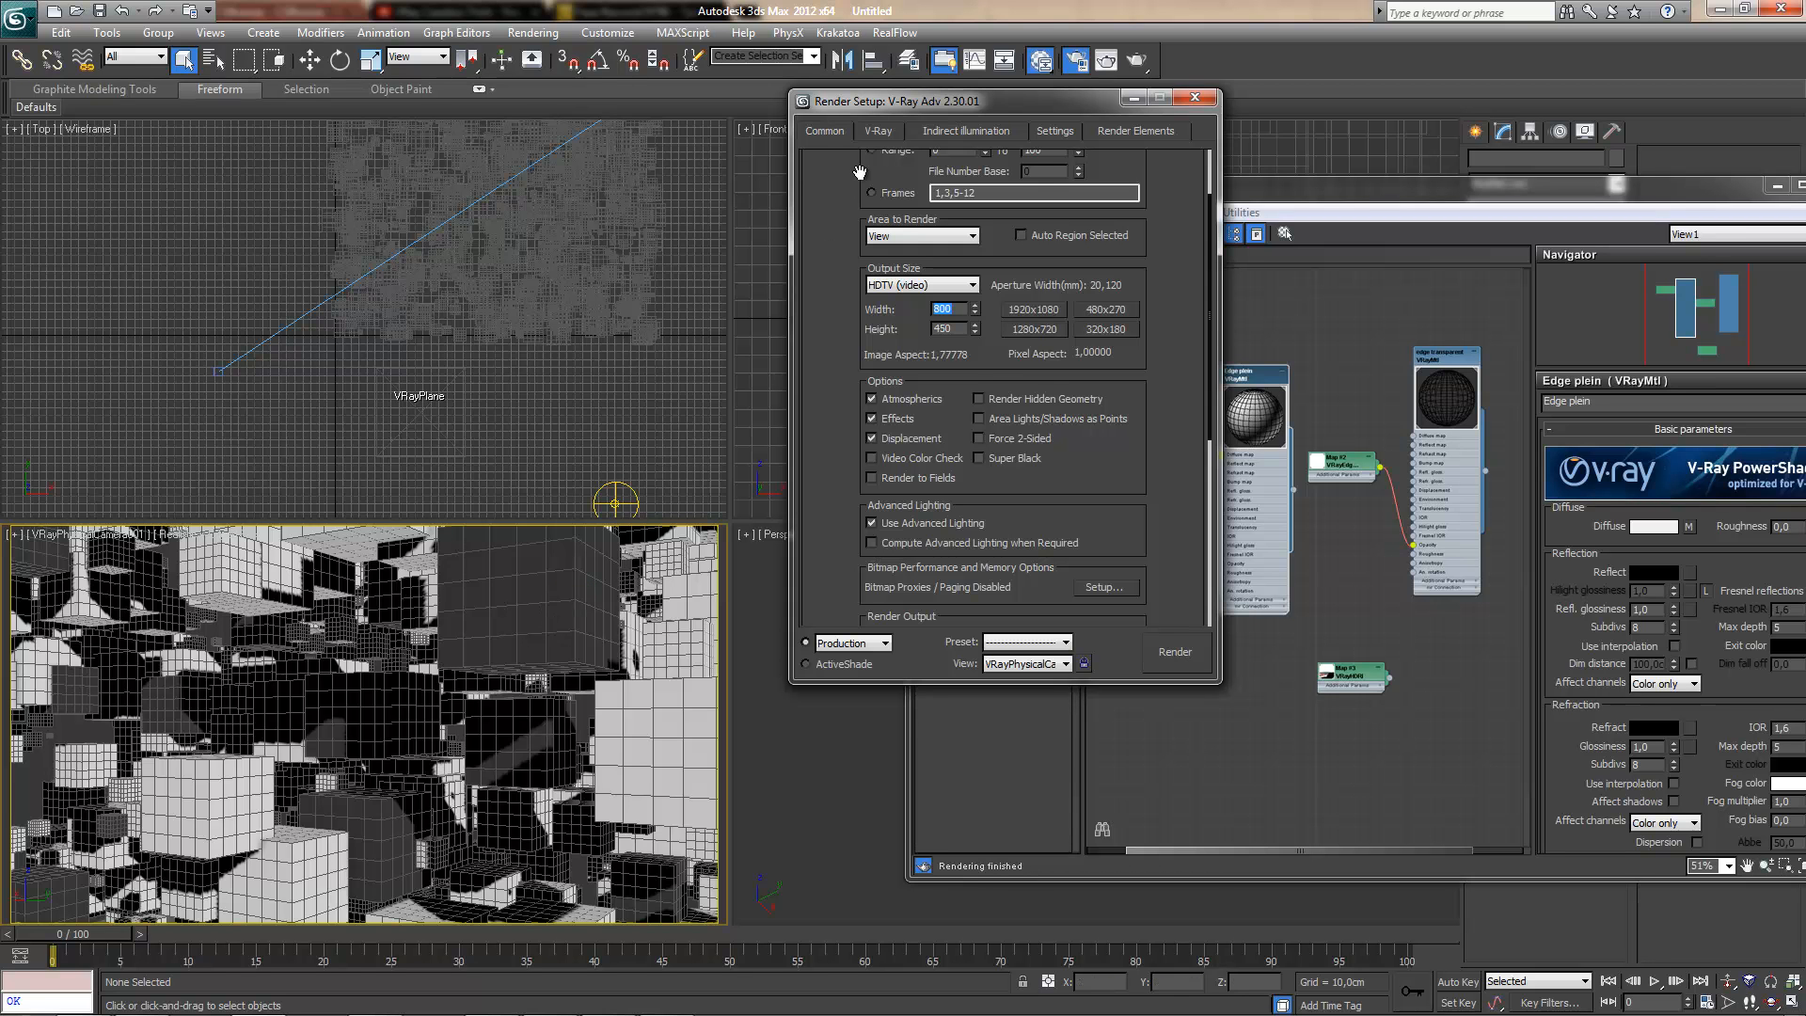
- Review the V-Ray frame buffer and global switches settings
left_click(889, 129)
left_click(912, 180)
left_click(924, 198)
left_click(930, 161)
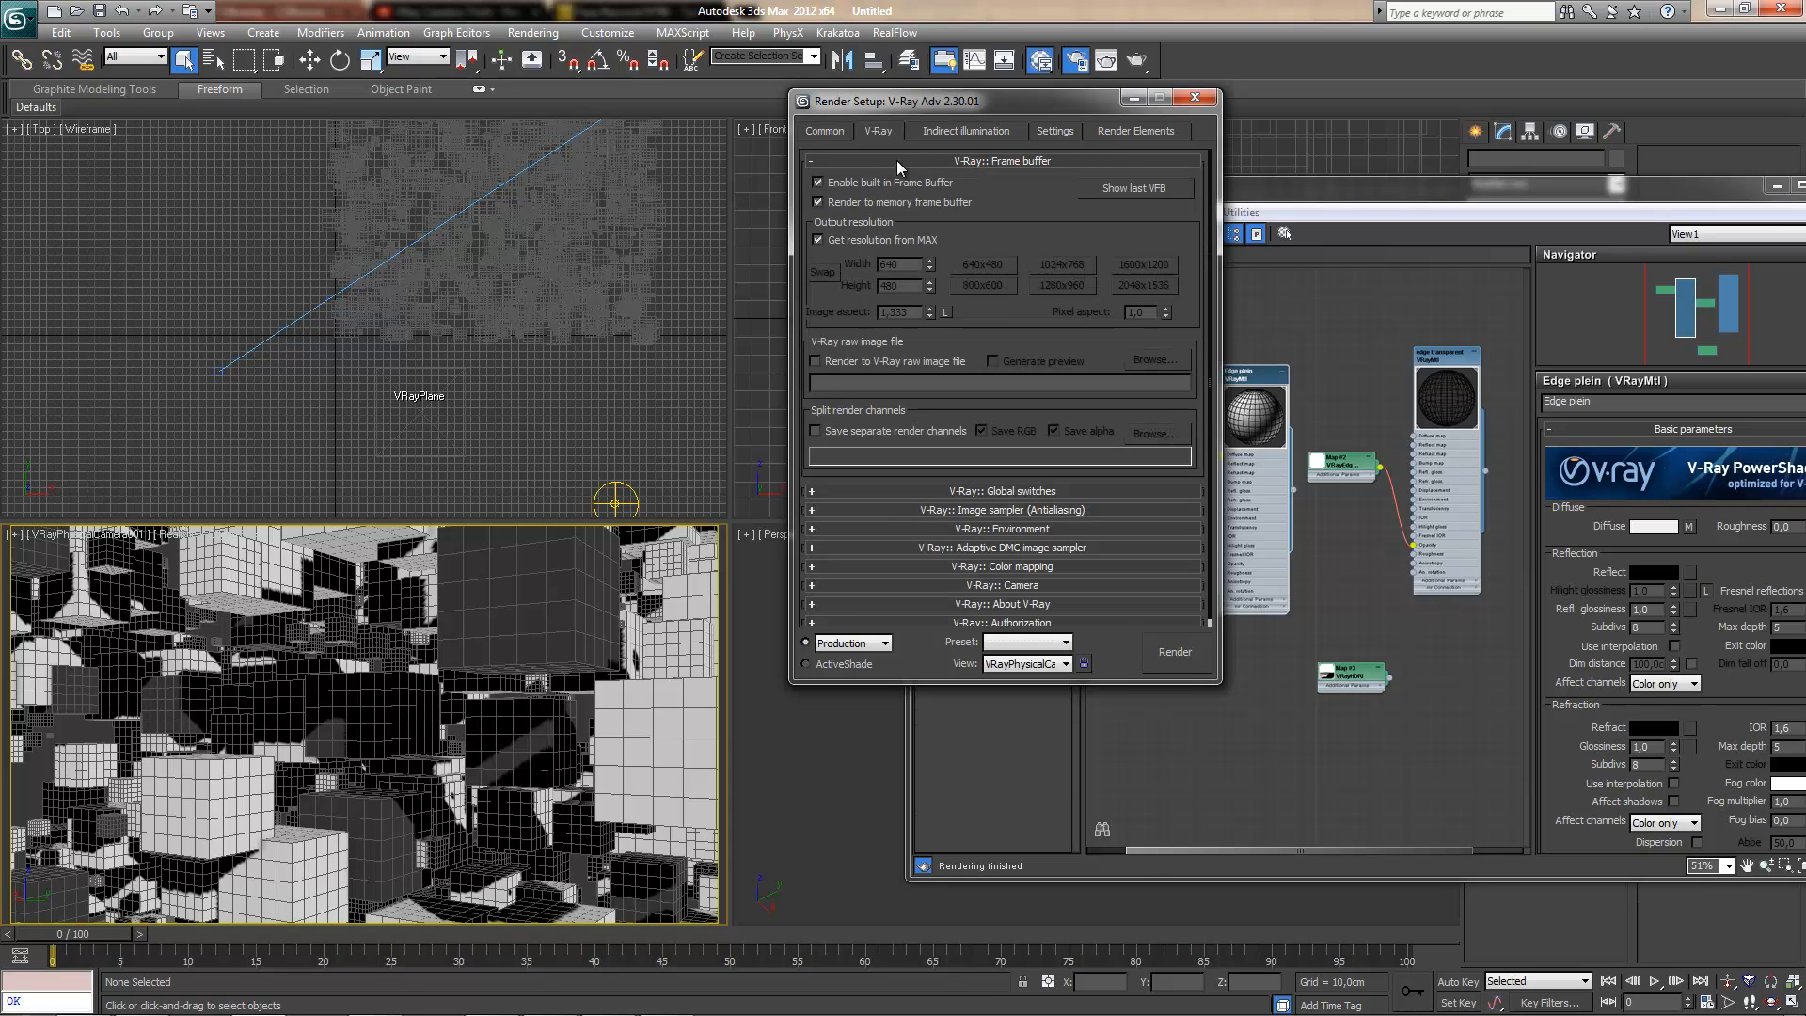
left_click(898, 164)
left_click(910, 180)
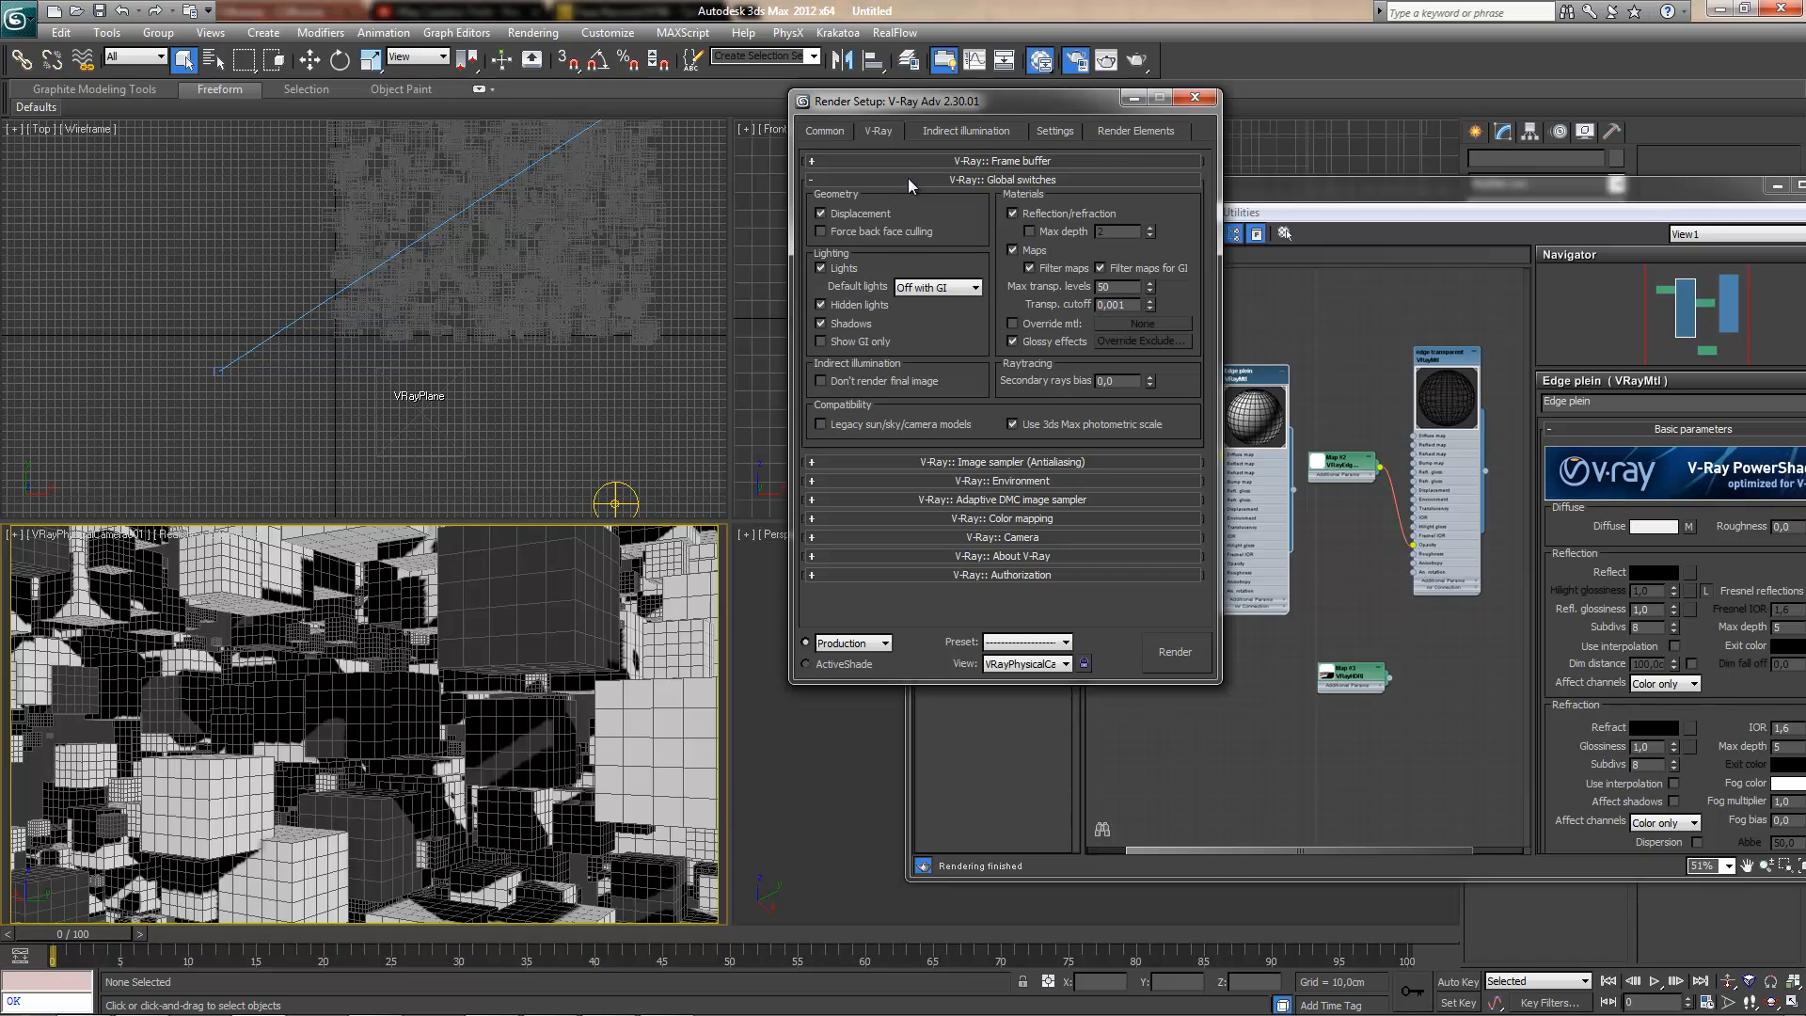
left_click(909, 180)
- Set the antialiasing filter of the V-Ray image sampler to Mitchell-Netravali
left_click(947, 199)
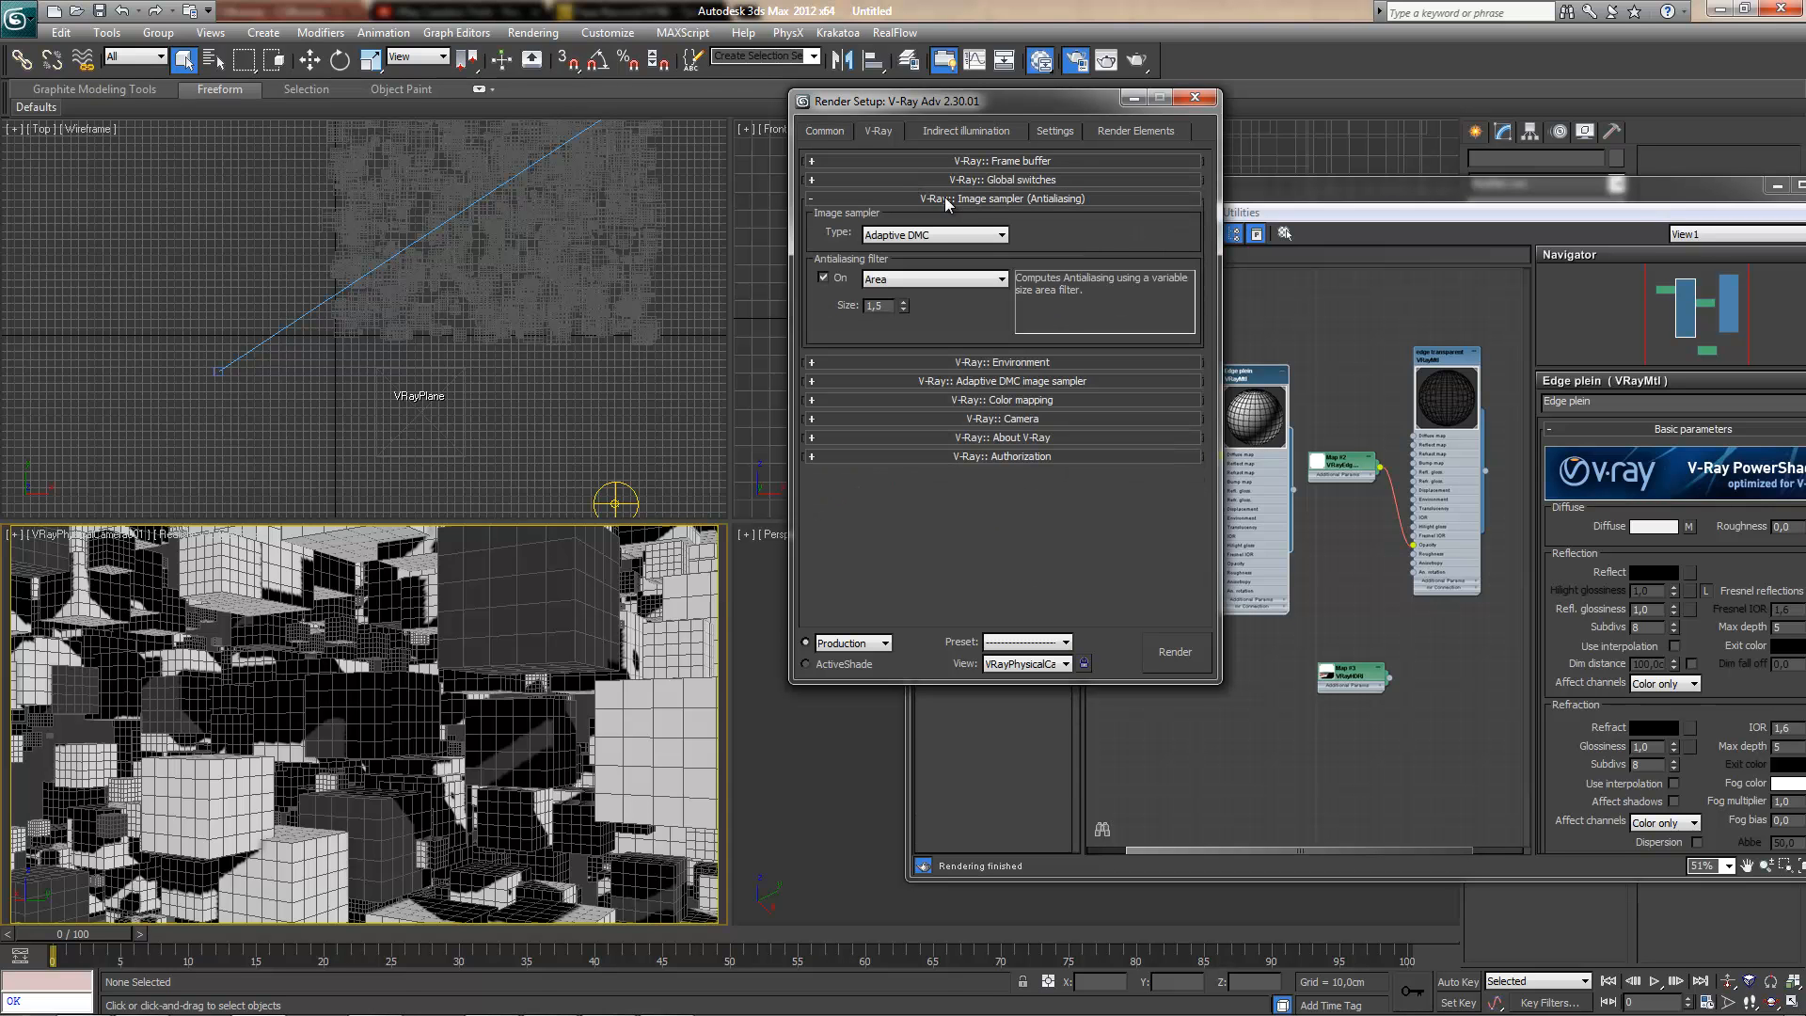
left_click(921, 280)
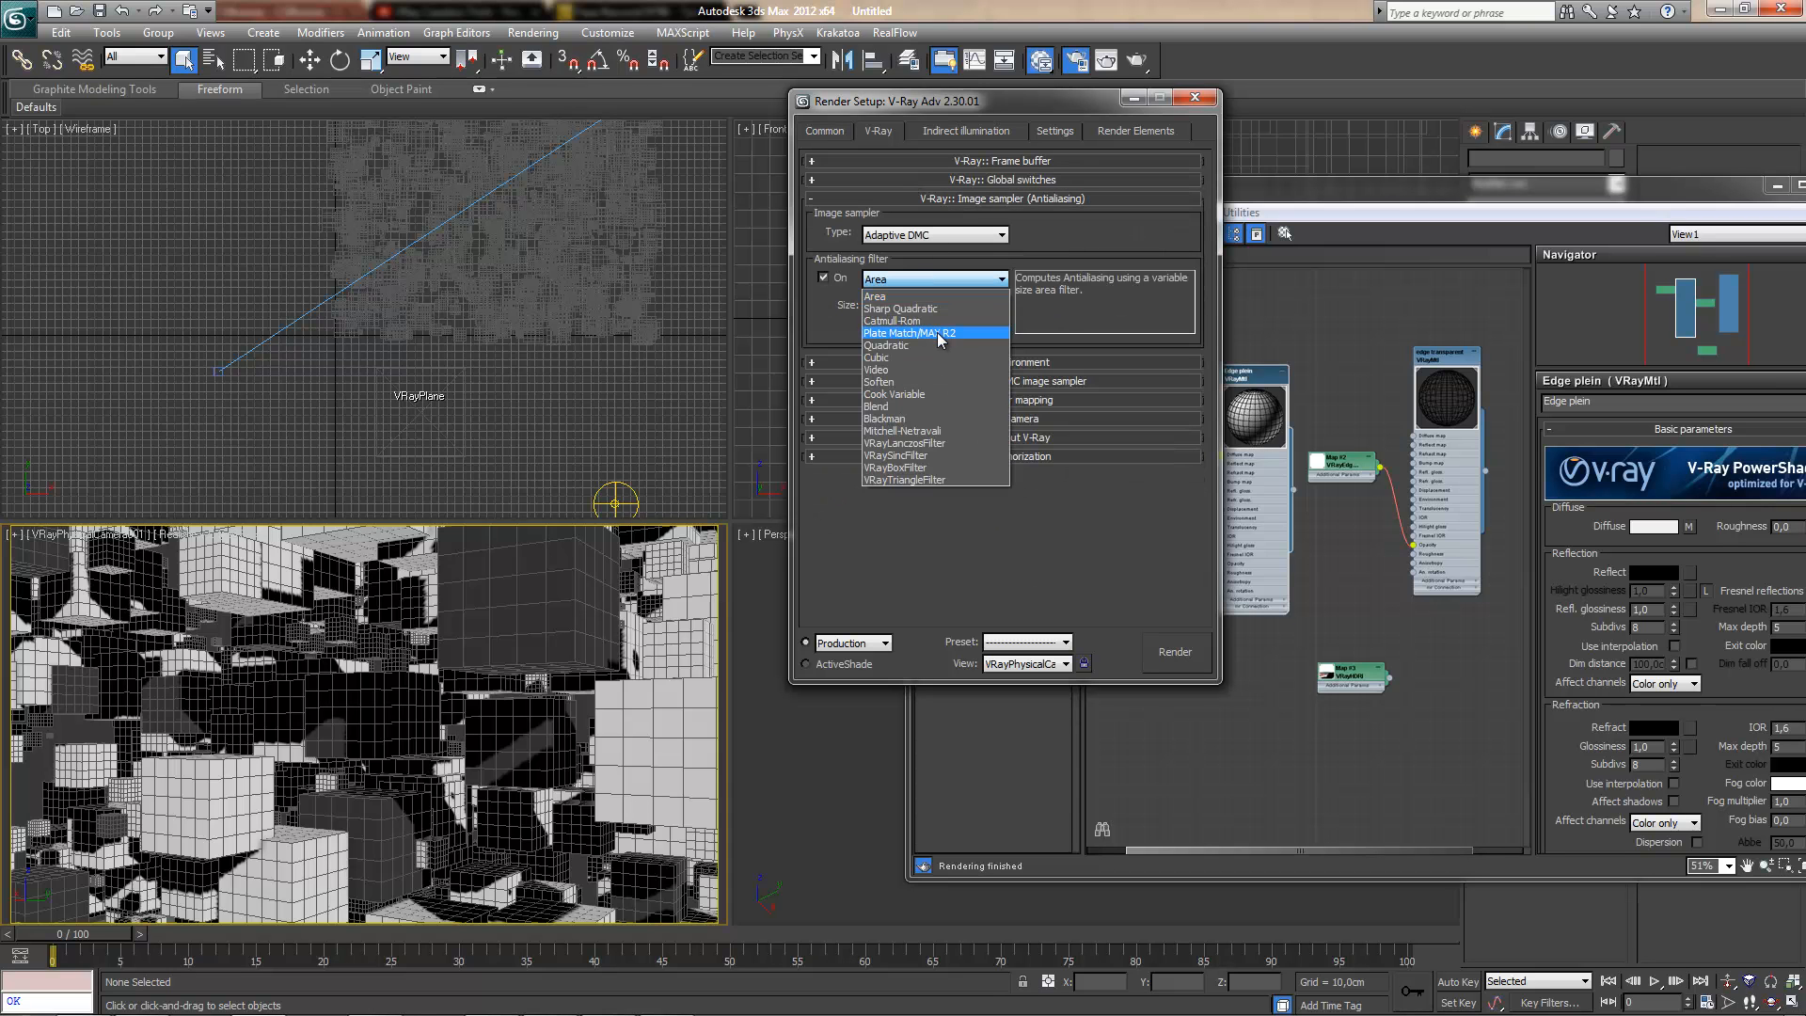
left_click(941, 431)
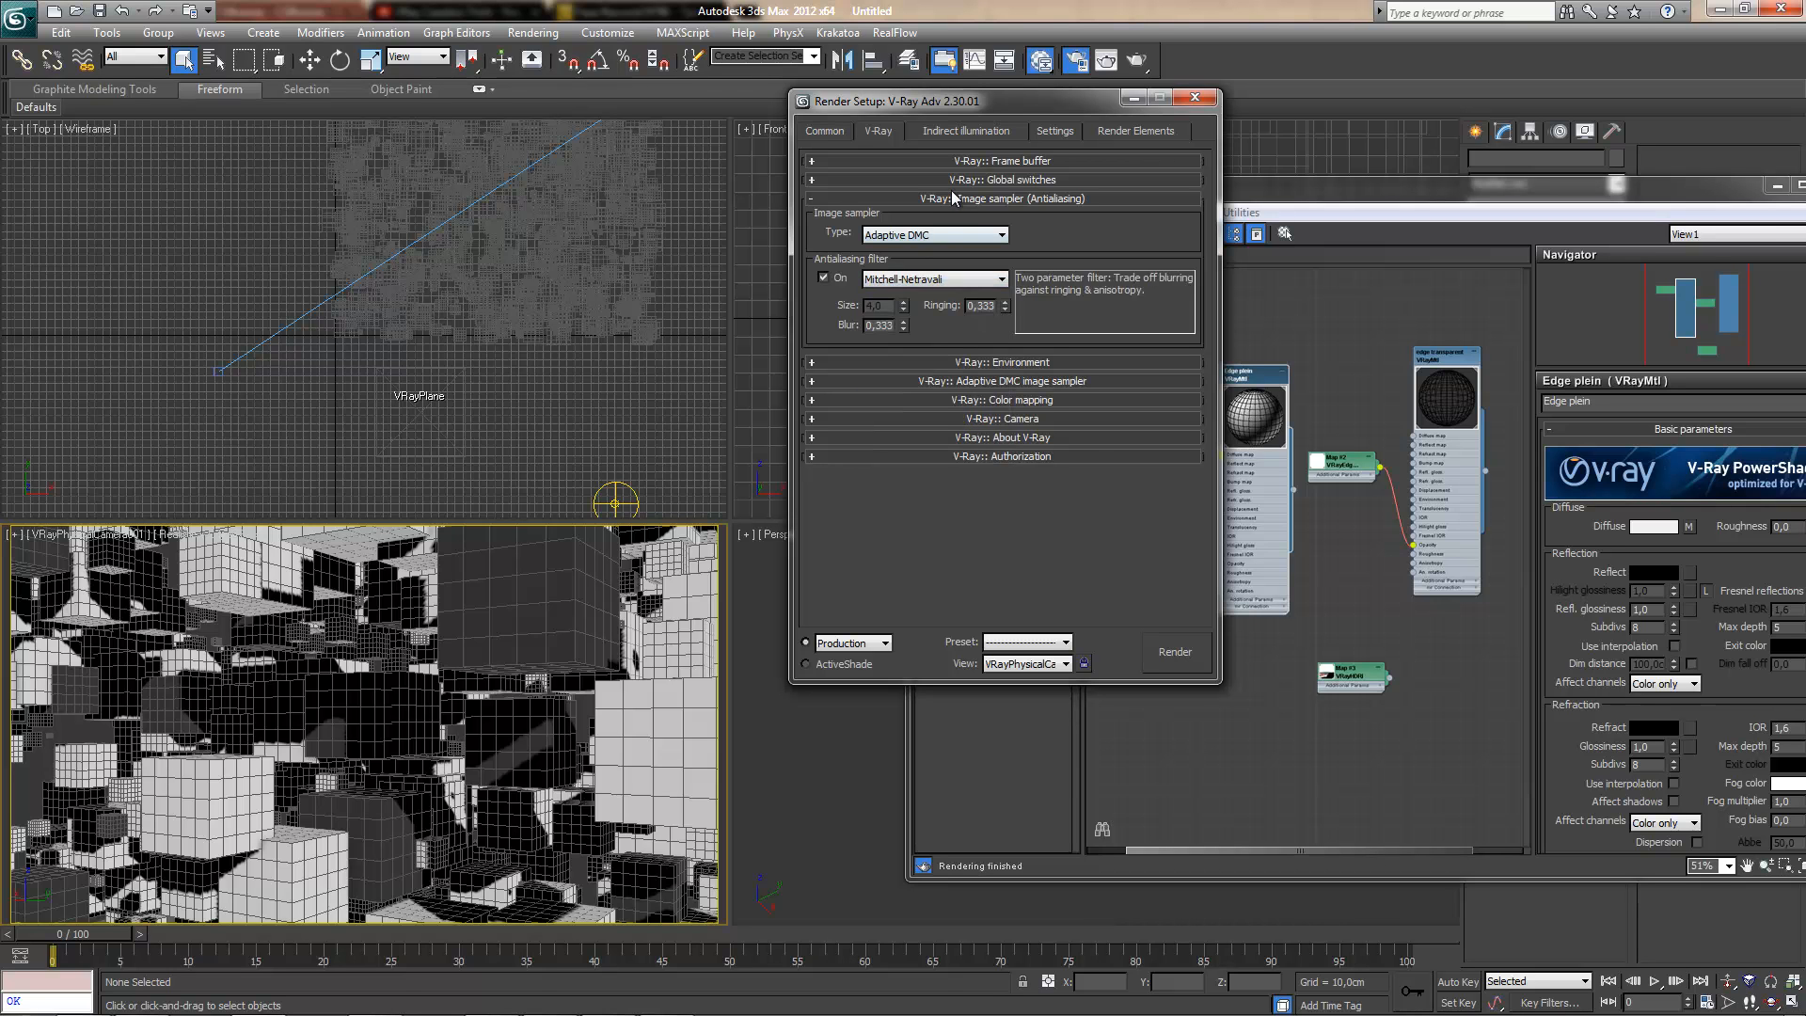
left_click(953, 200)
- Set the V-Ray color mapping gamma to 2,2, keeping the Linear multiply type
left_click(964, 221)
left_click(964, 222)
left_click(964, 237)
left_click(965, 236)
left_click(967, 256)
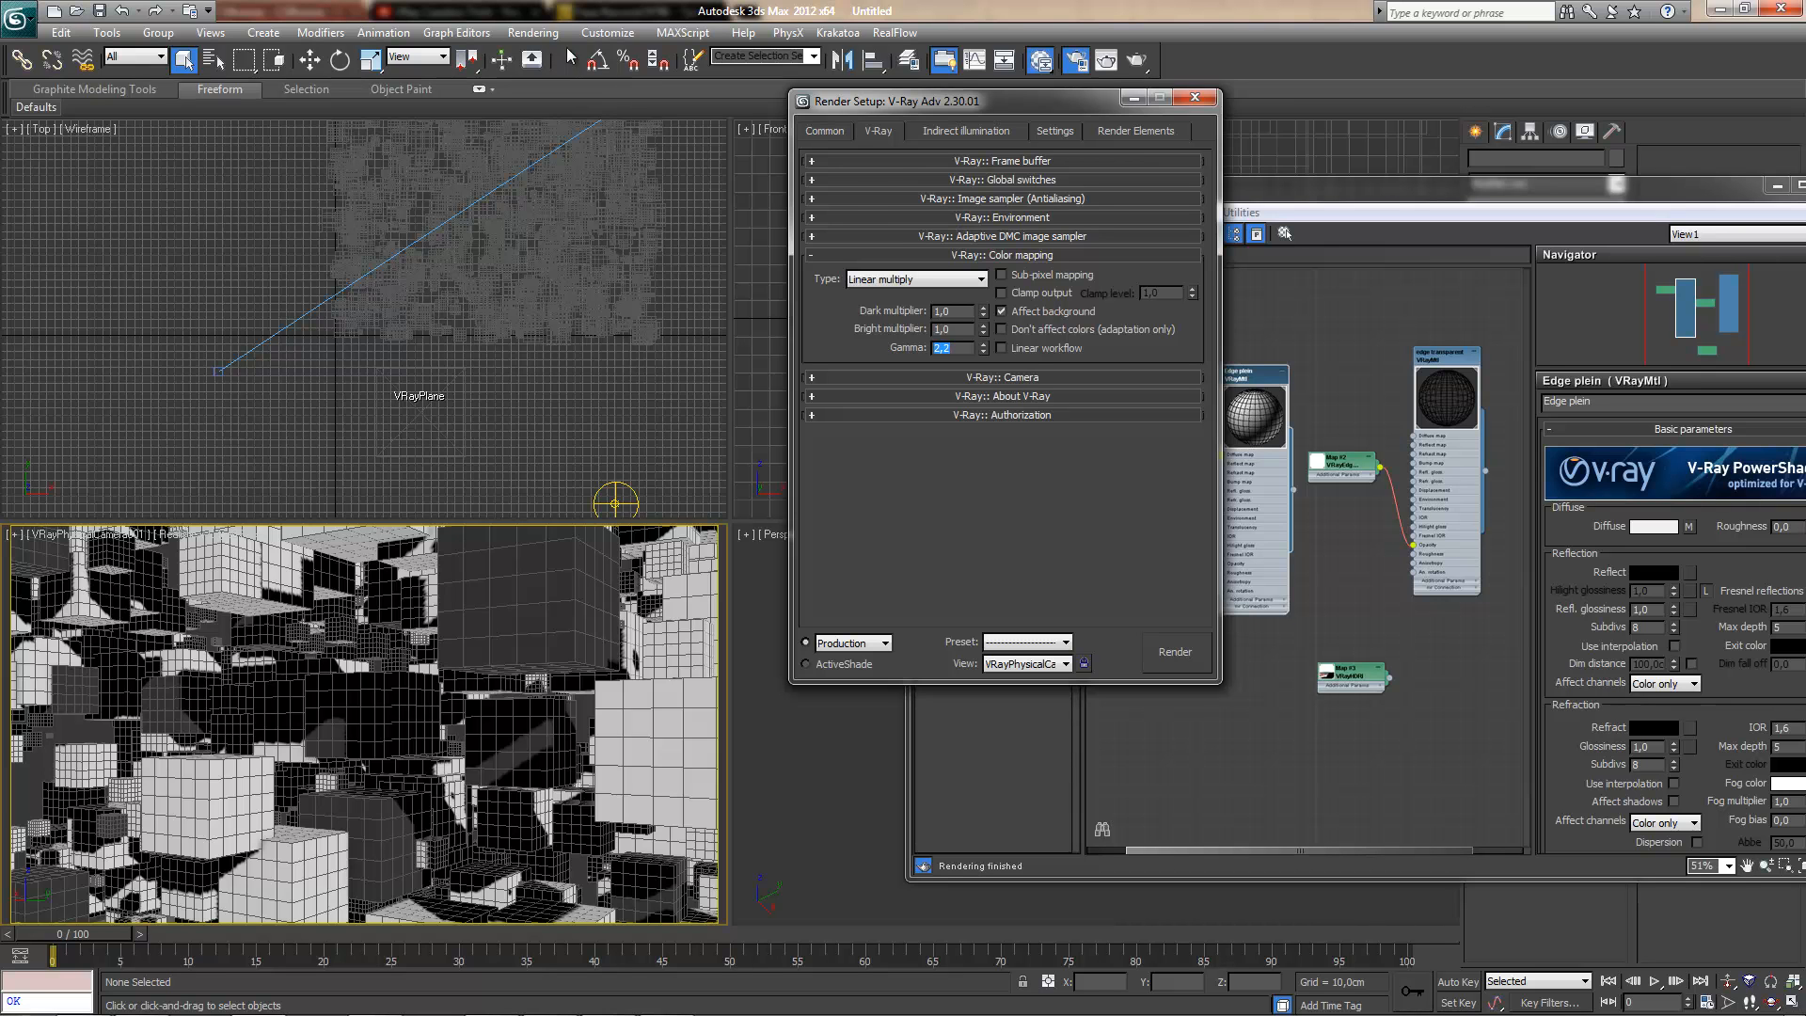
- Check the display, input and output gamma values in the Gamma and LUT preferences against the color mapping
left_click(605, 33)
left_click(634, 337)
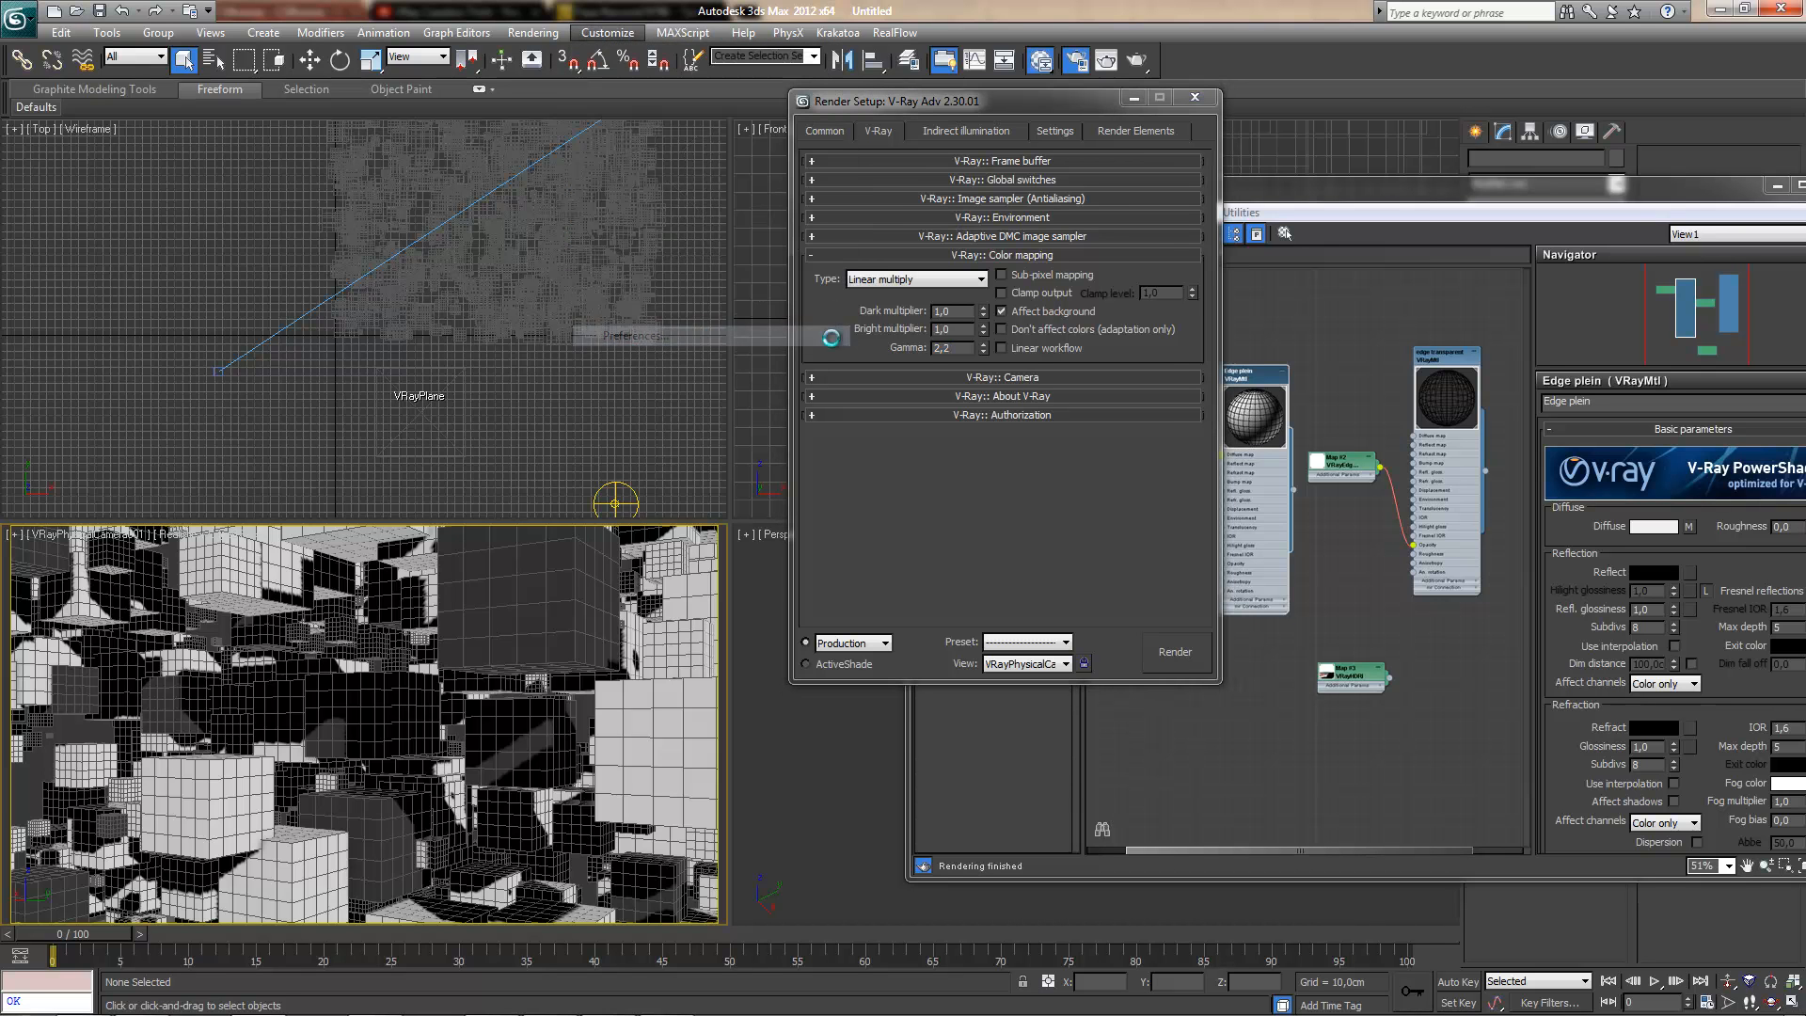
left_click_drag(802, 463, 739, 461)
left_click_drag(1089, 515, 1051, 553)
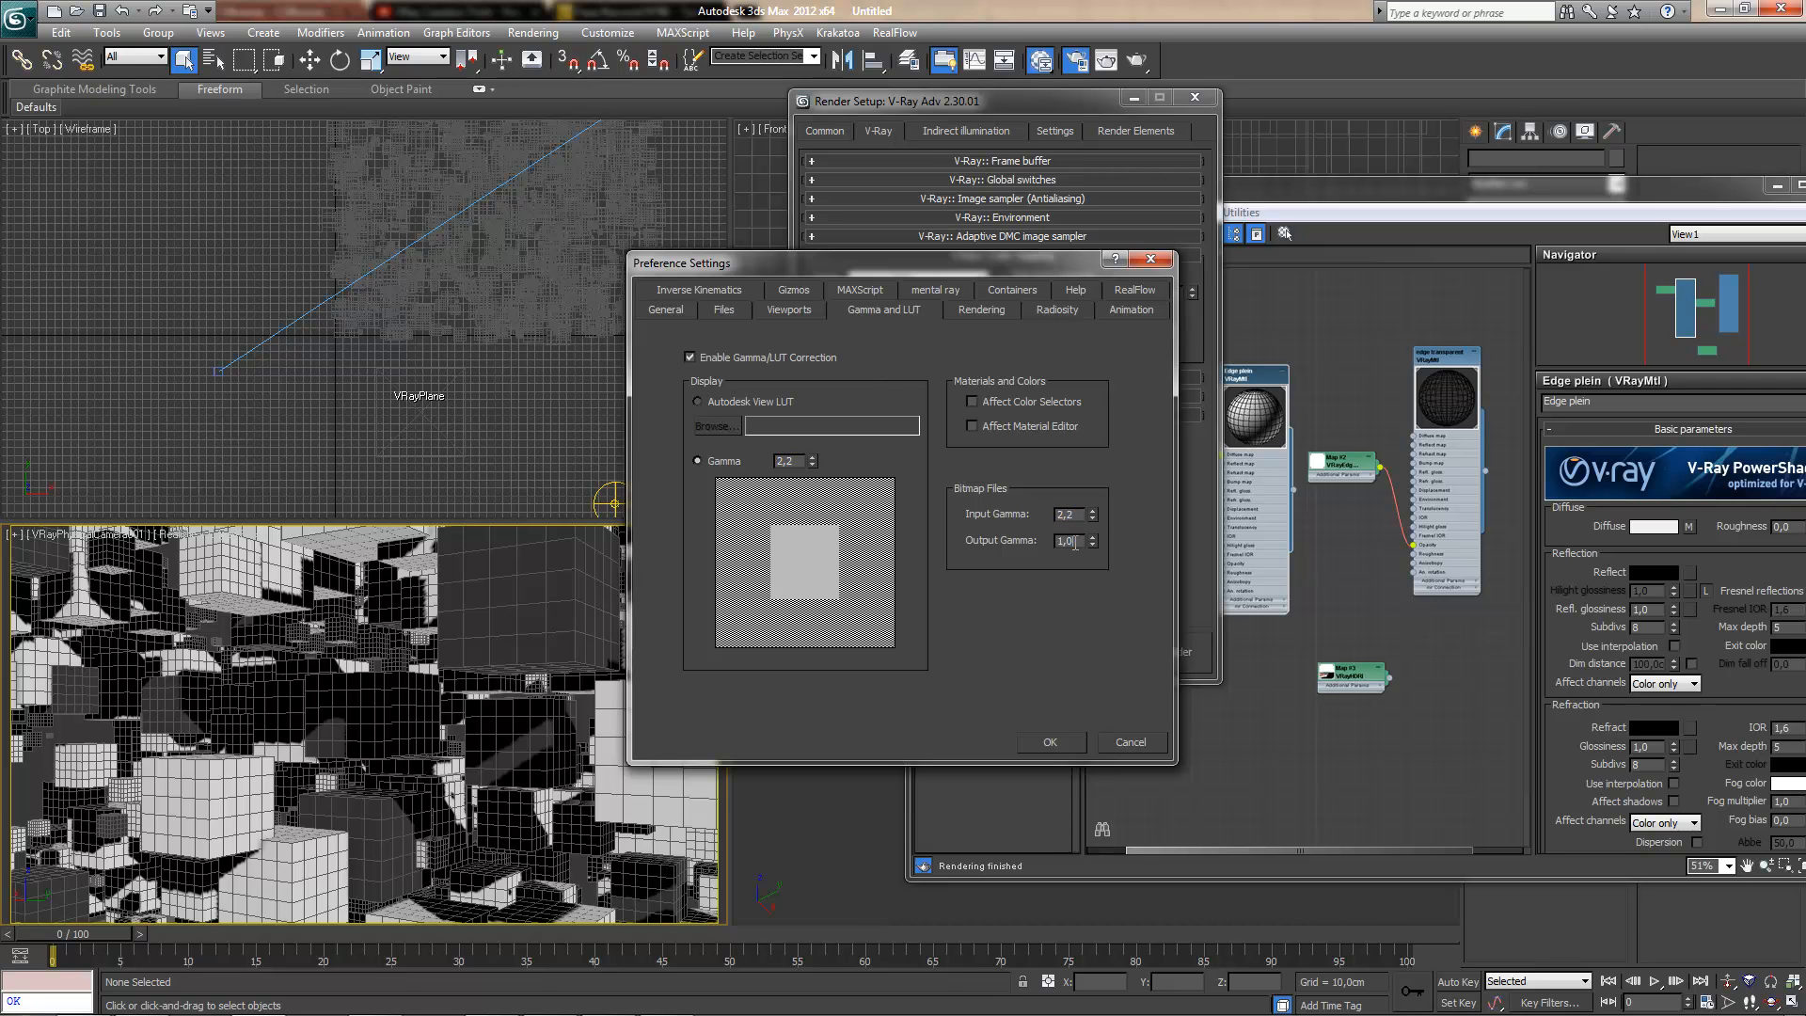
left_click(1072, 749)
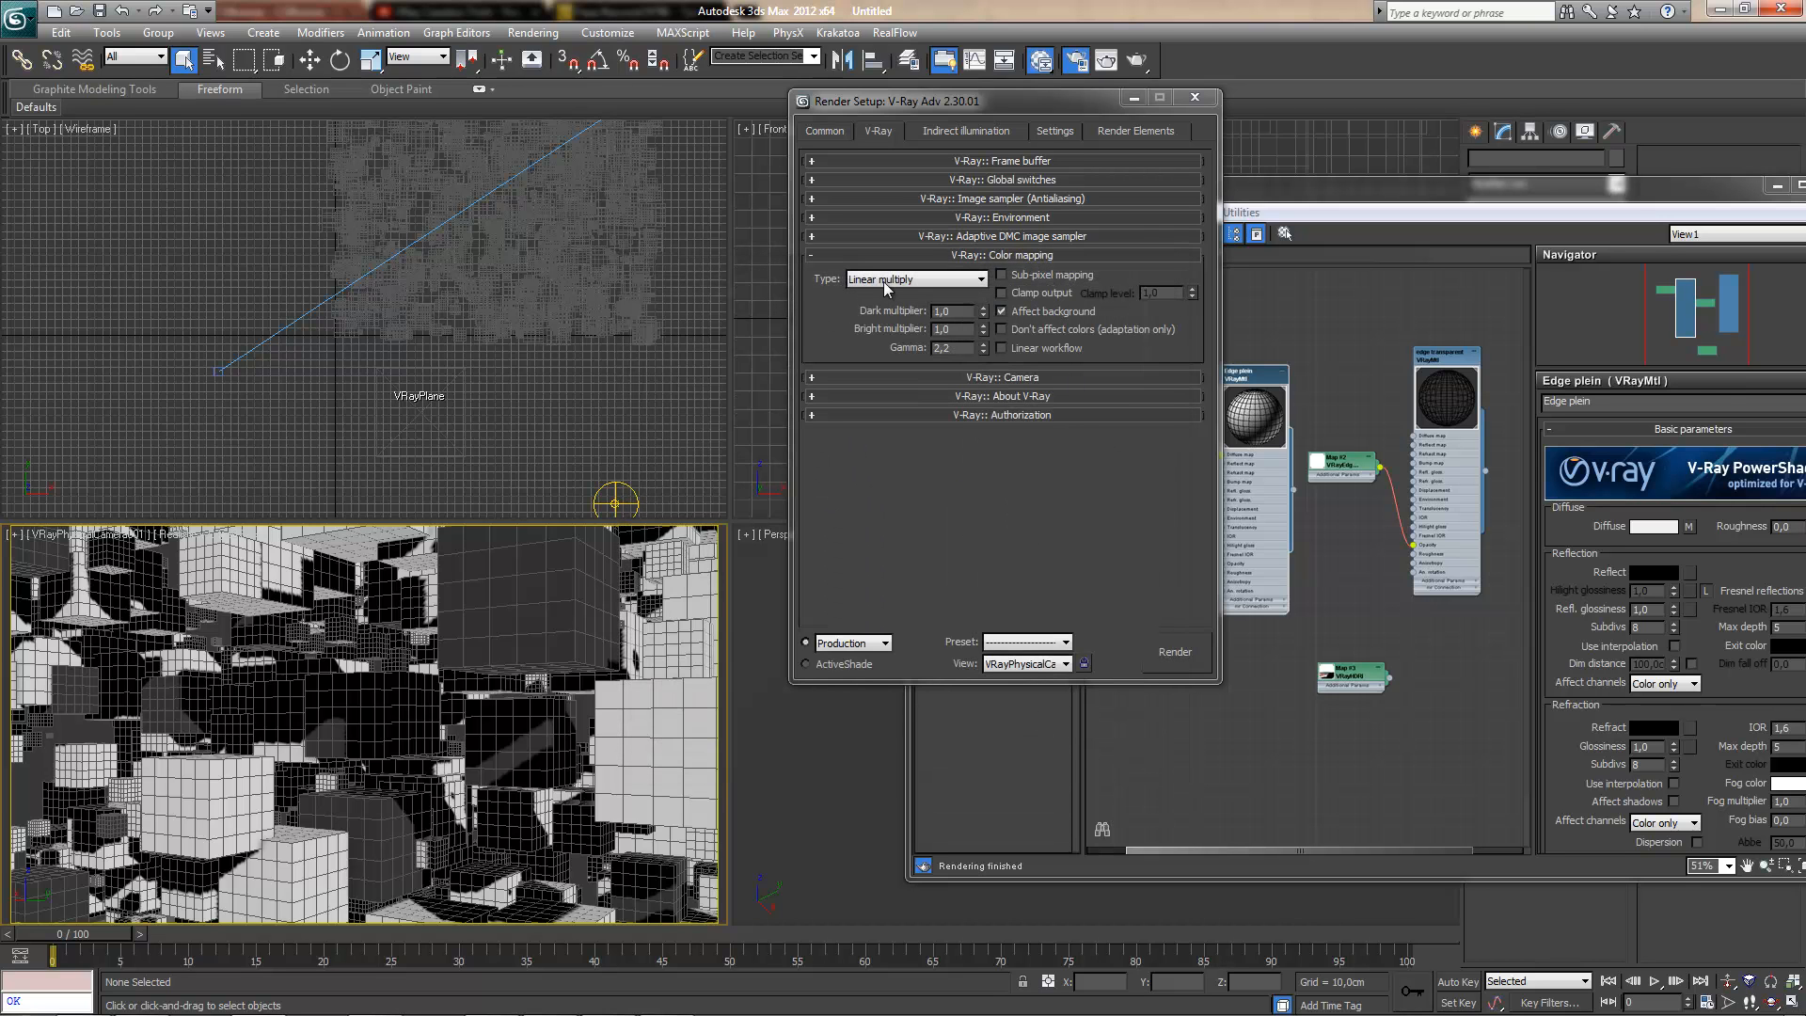
left_click(1000, 259)
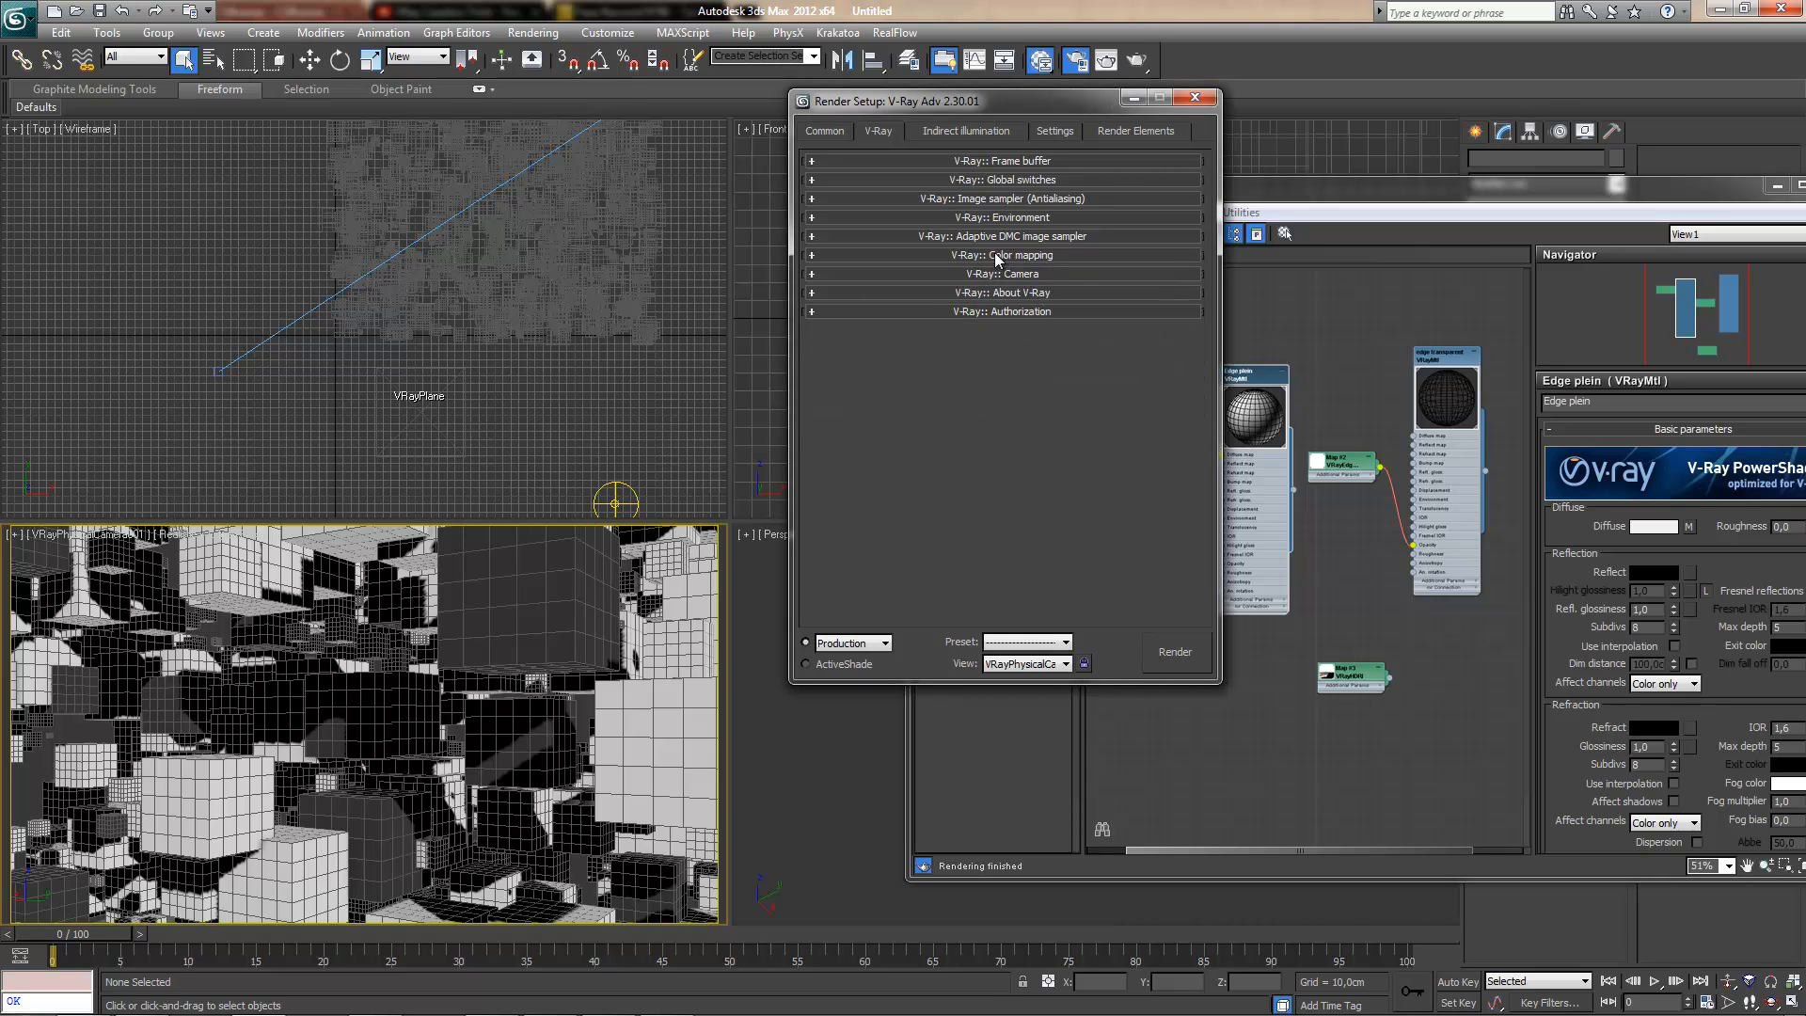
left_click(998, 257)
left_click(1001, 258)
- Turn on indirect illumination and set the secondary bounces GI engine to Light cache
left_click(939, 133)
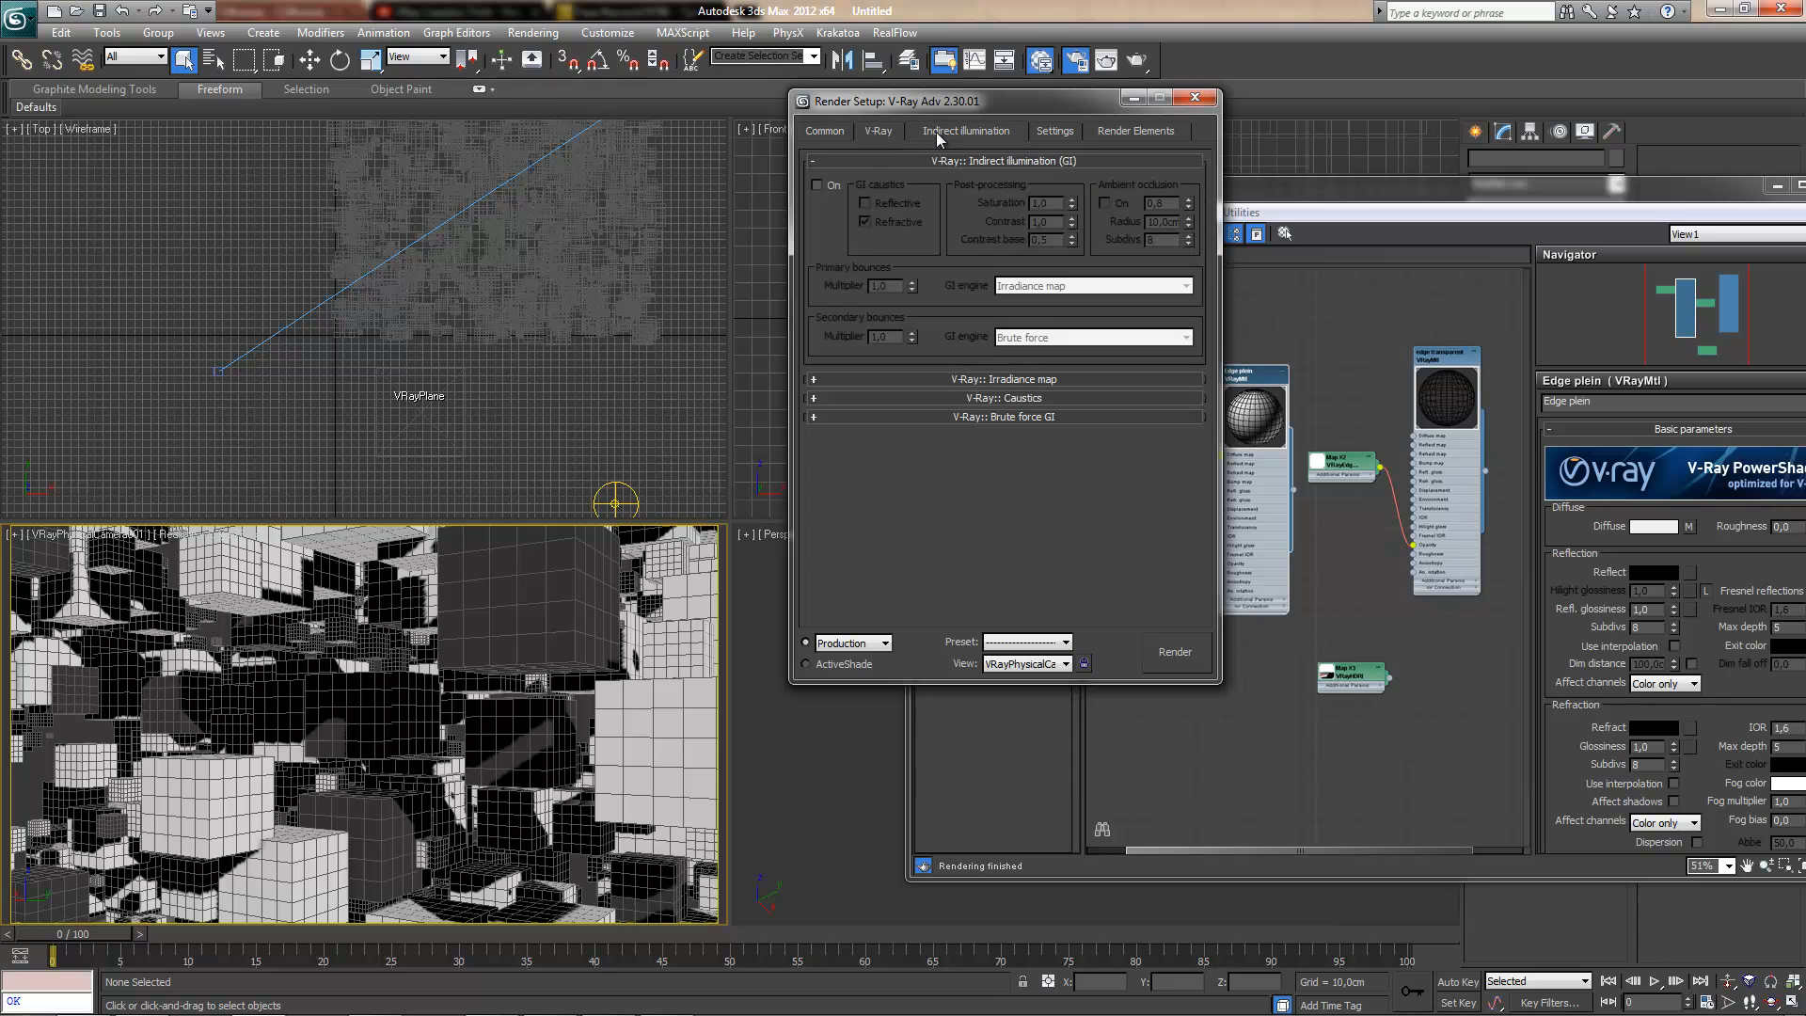
left_click(817, 185)
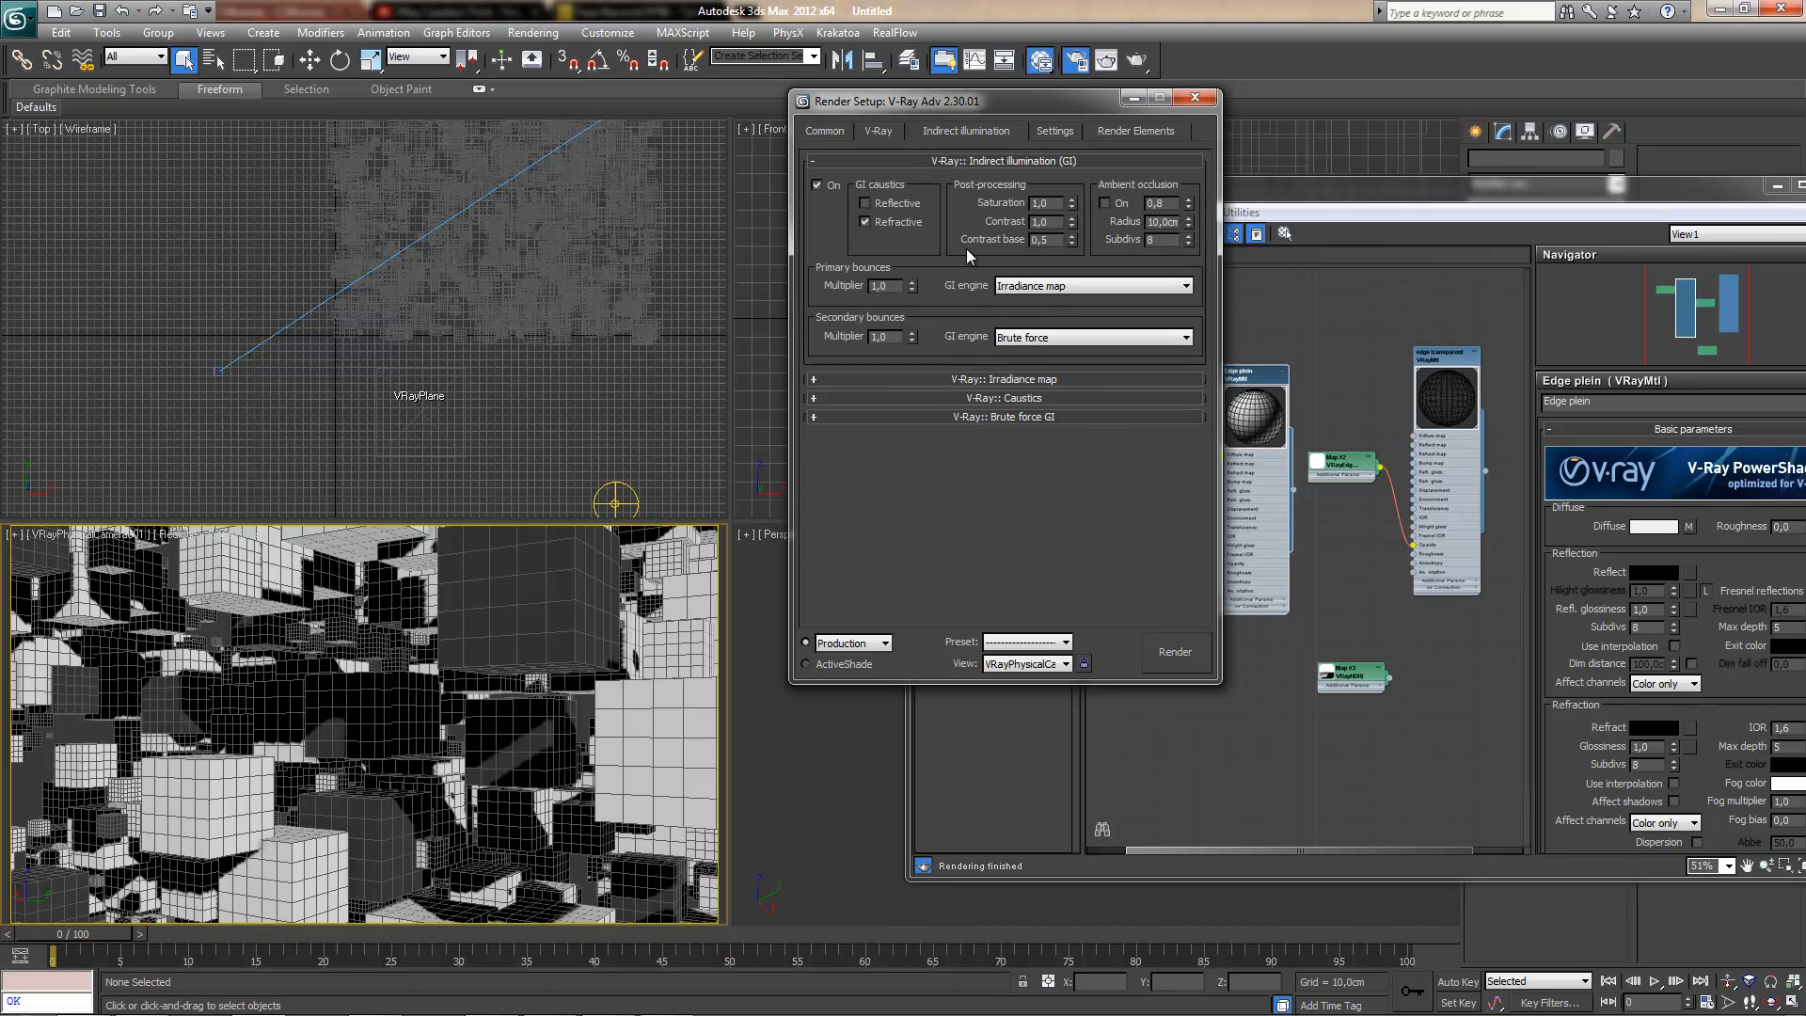
left_click(1044, 346)
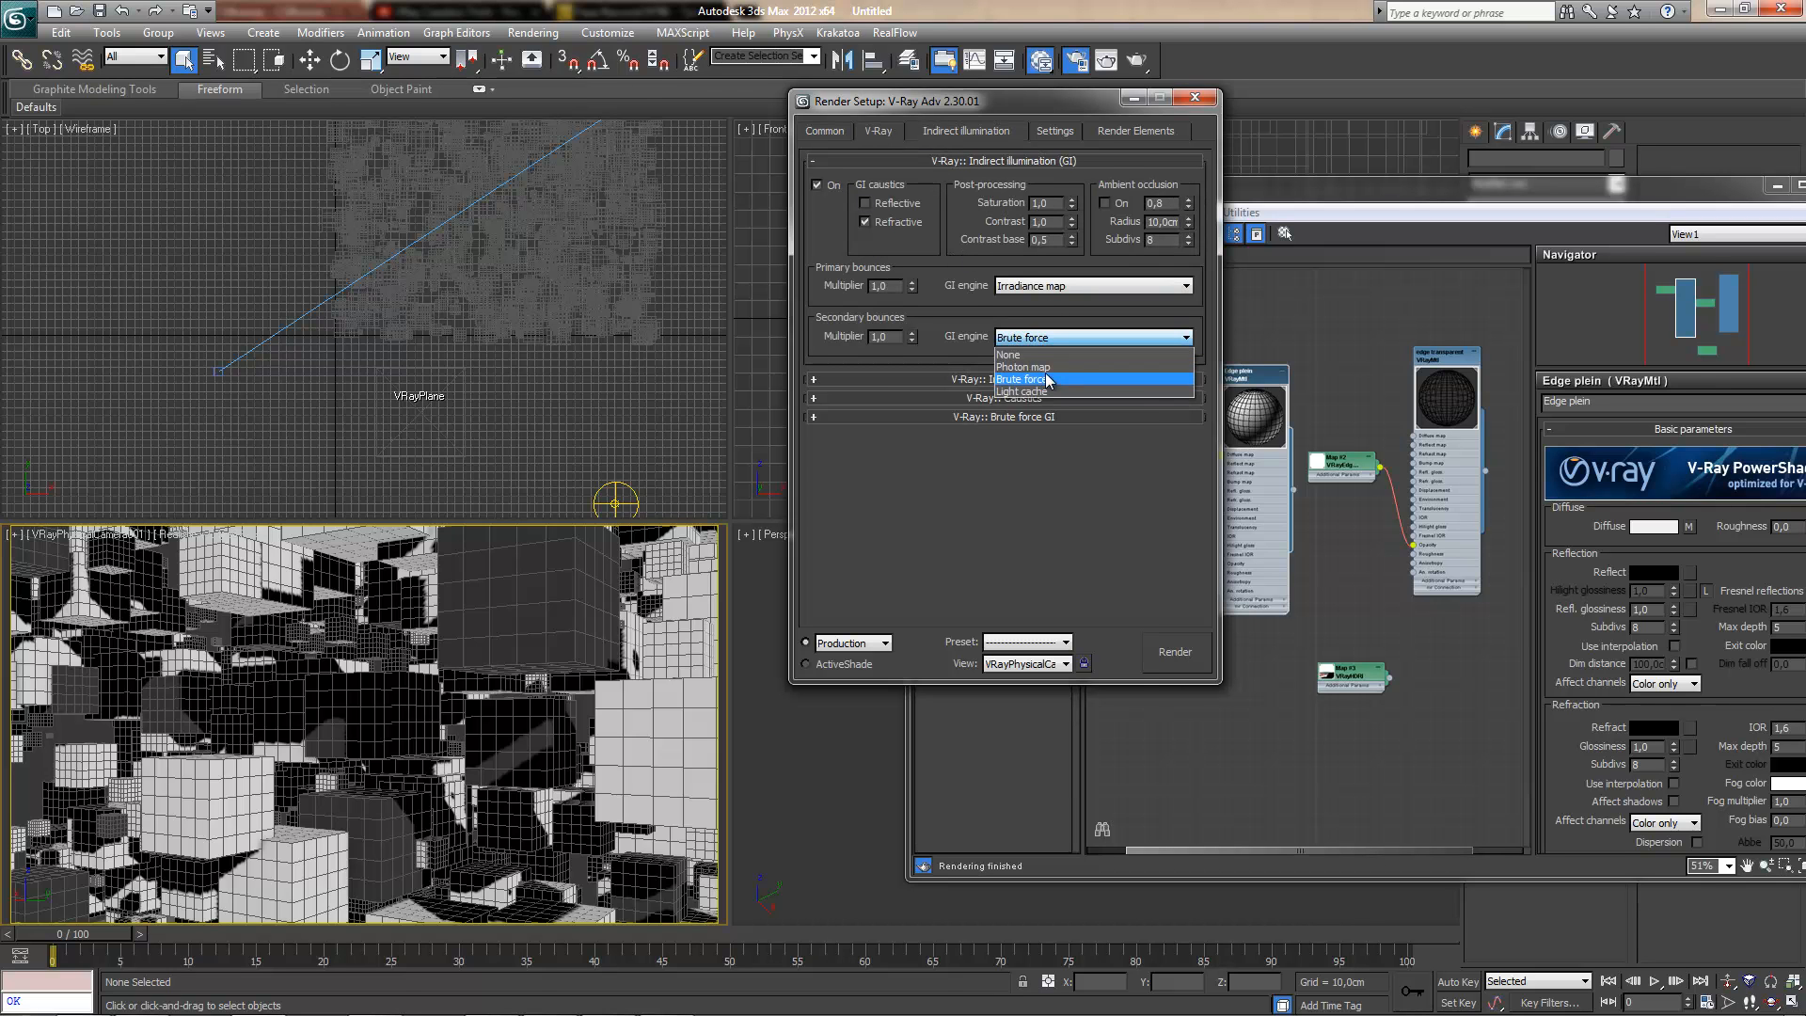
left_click(1042, 398)
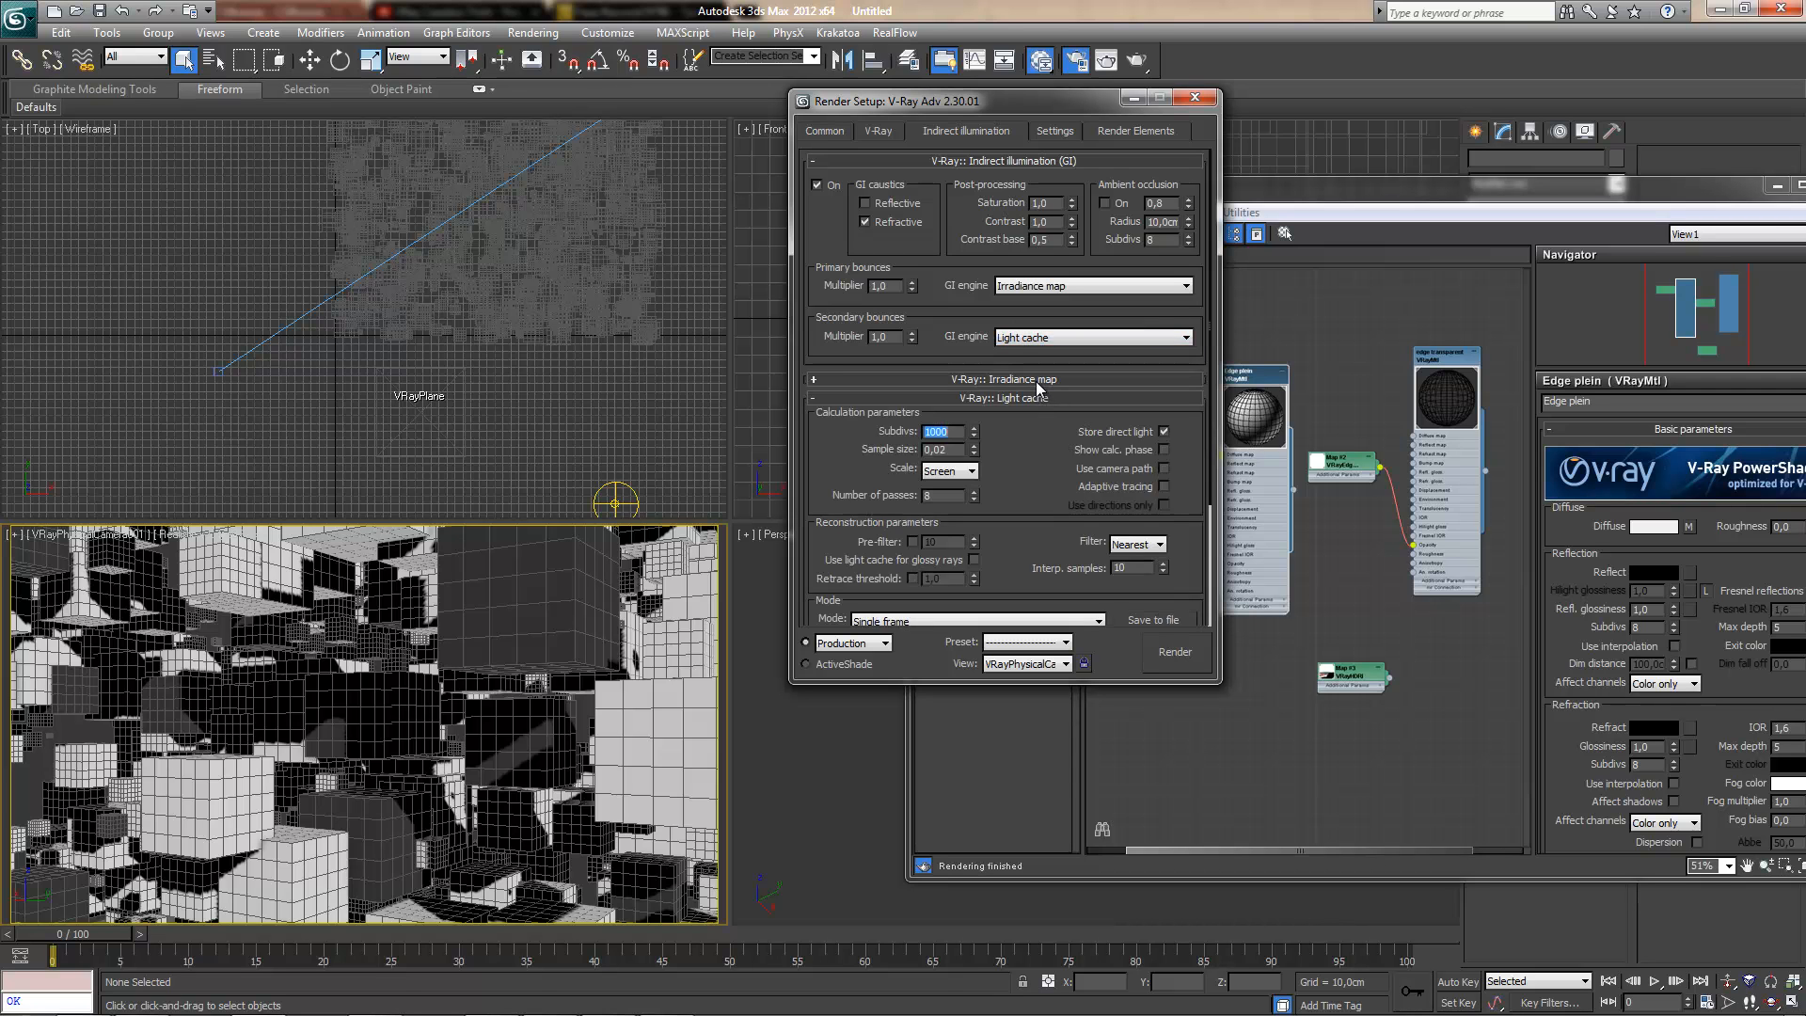
left_click(1035, 399)
- Set the irradiance map to the Low preset with 30 HSph. subdivs and enable showing its calculation phase
left_click(1036, 379)
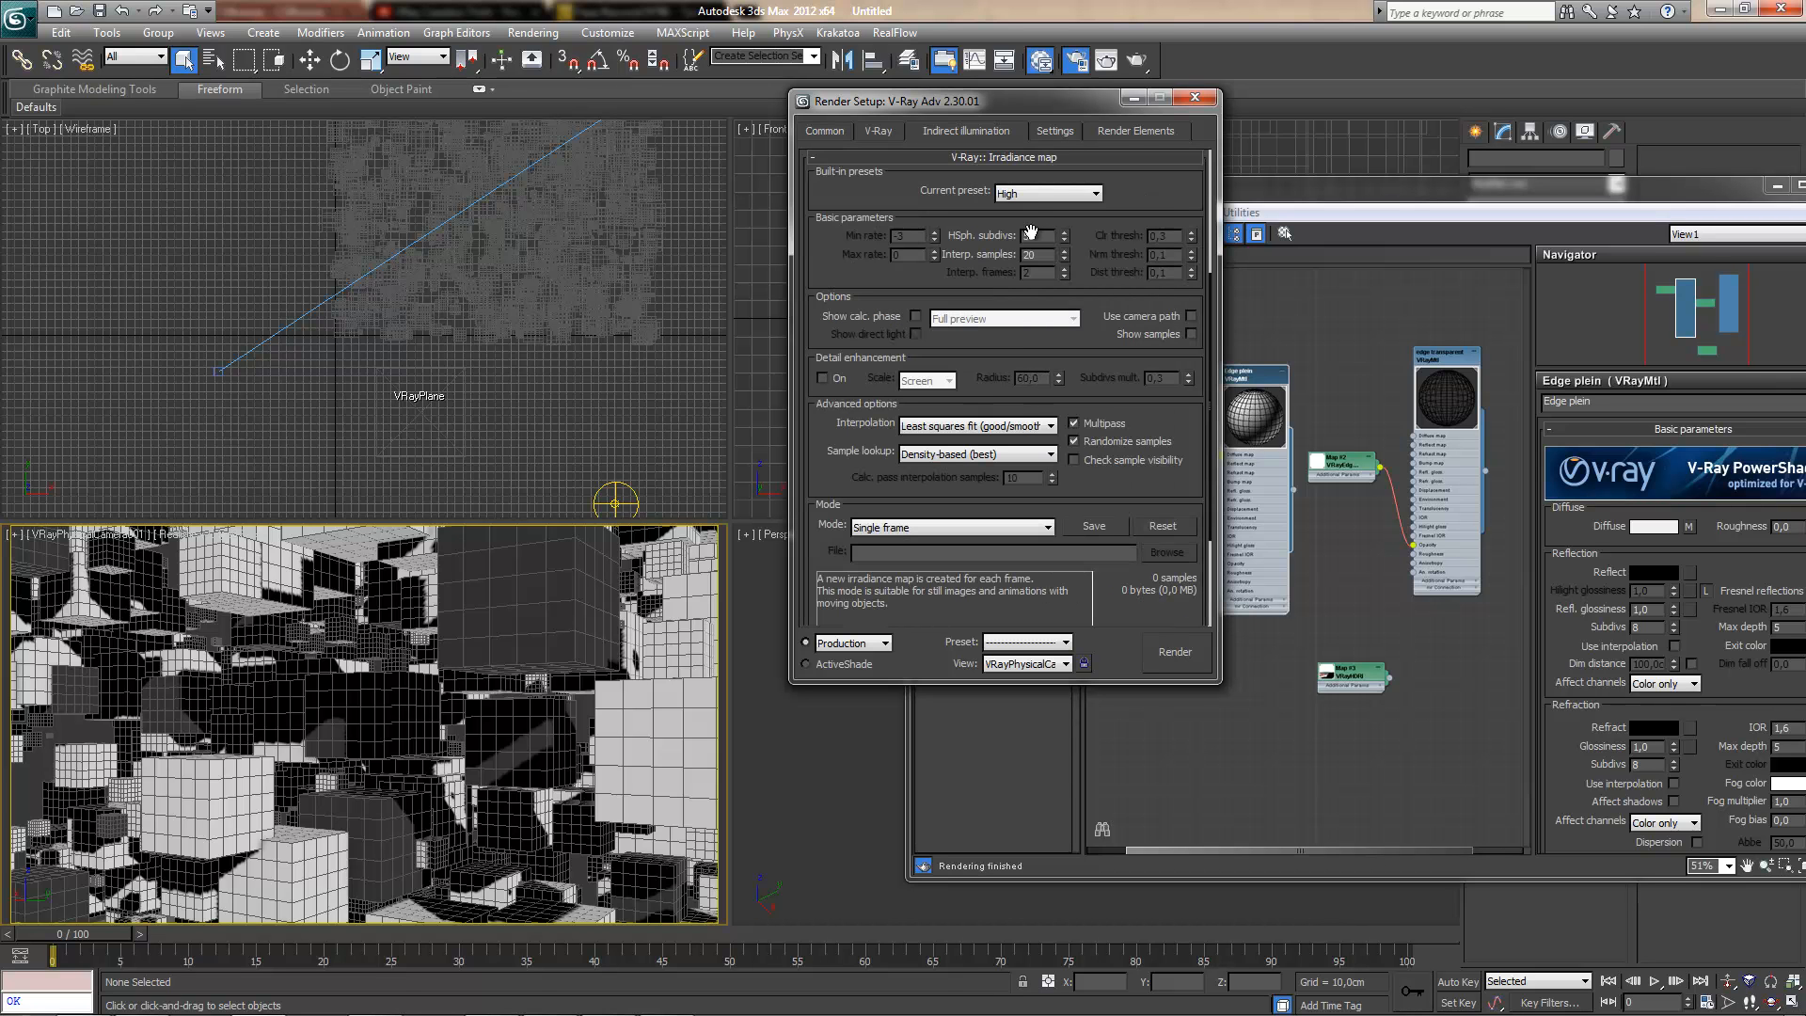
left_click(1034, 194)
left_click(1044, 235)
type("30")
left_click(916, 316)
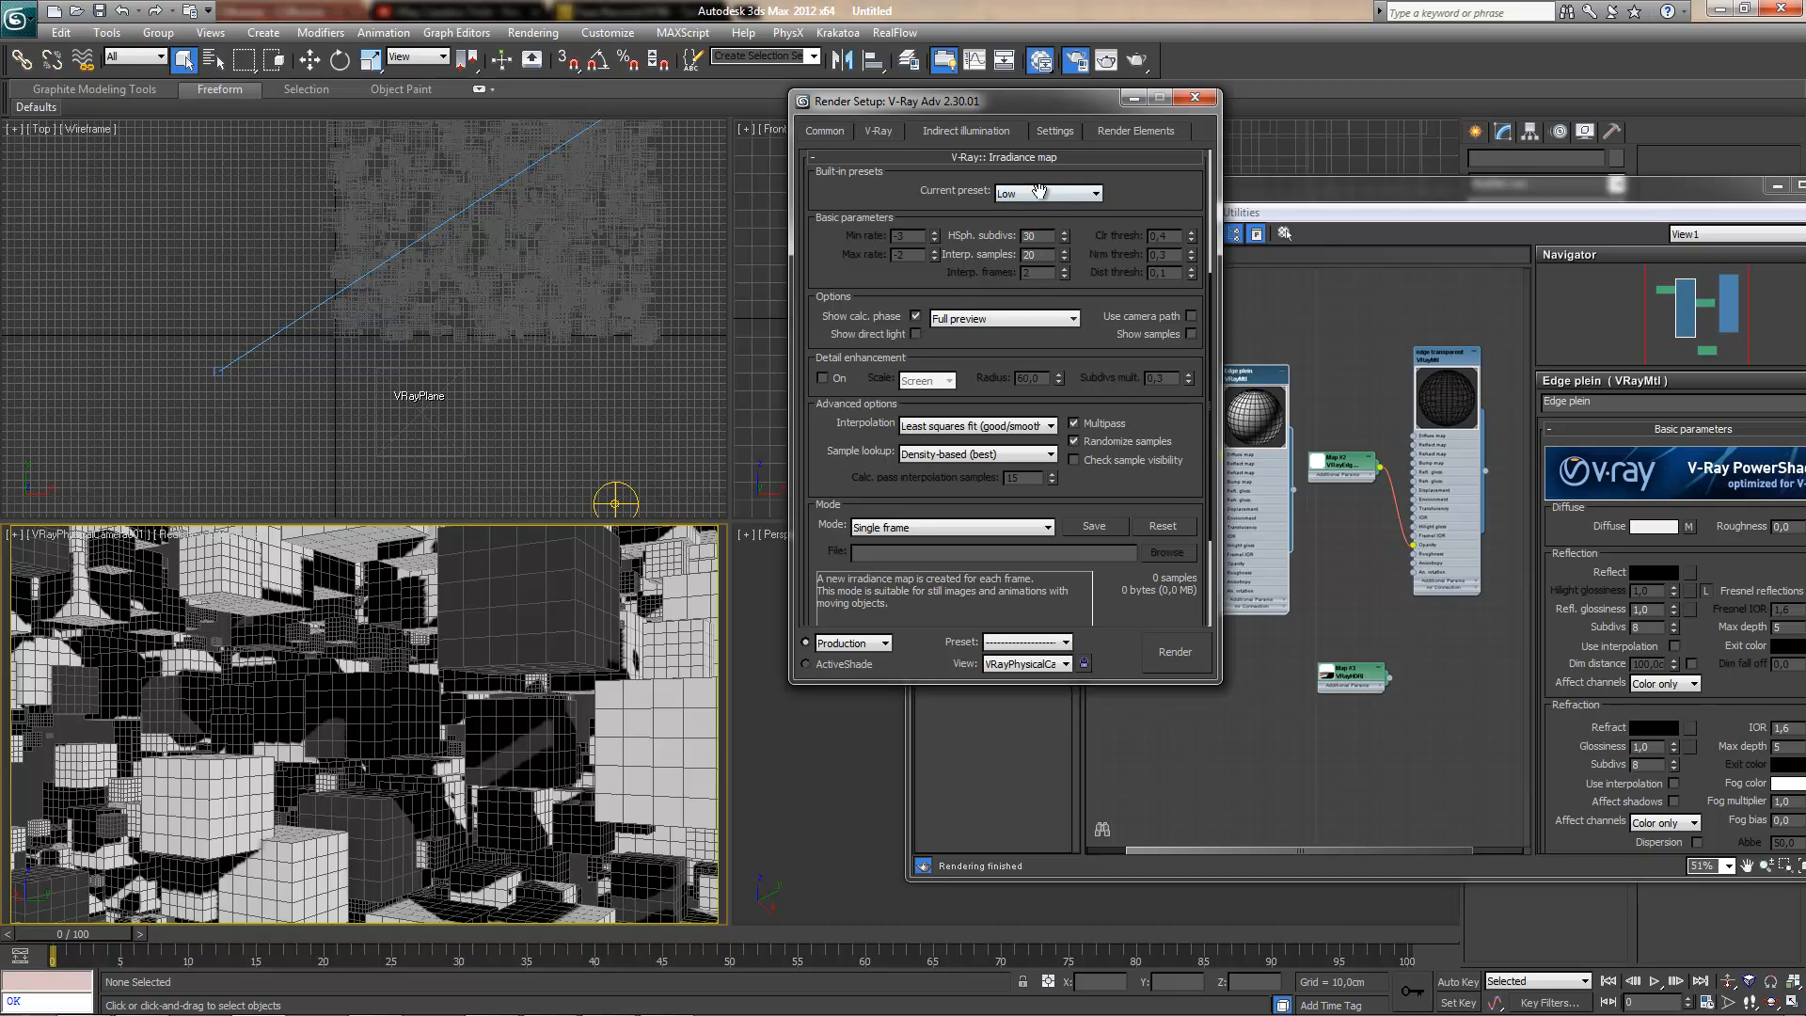
left_click(1015, 160)
- Lower the light cache subdivs and enable showing its calculation phase
left_click(1053, 399)
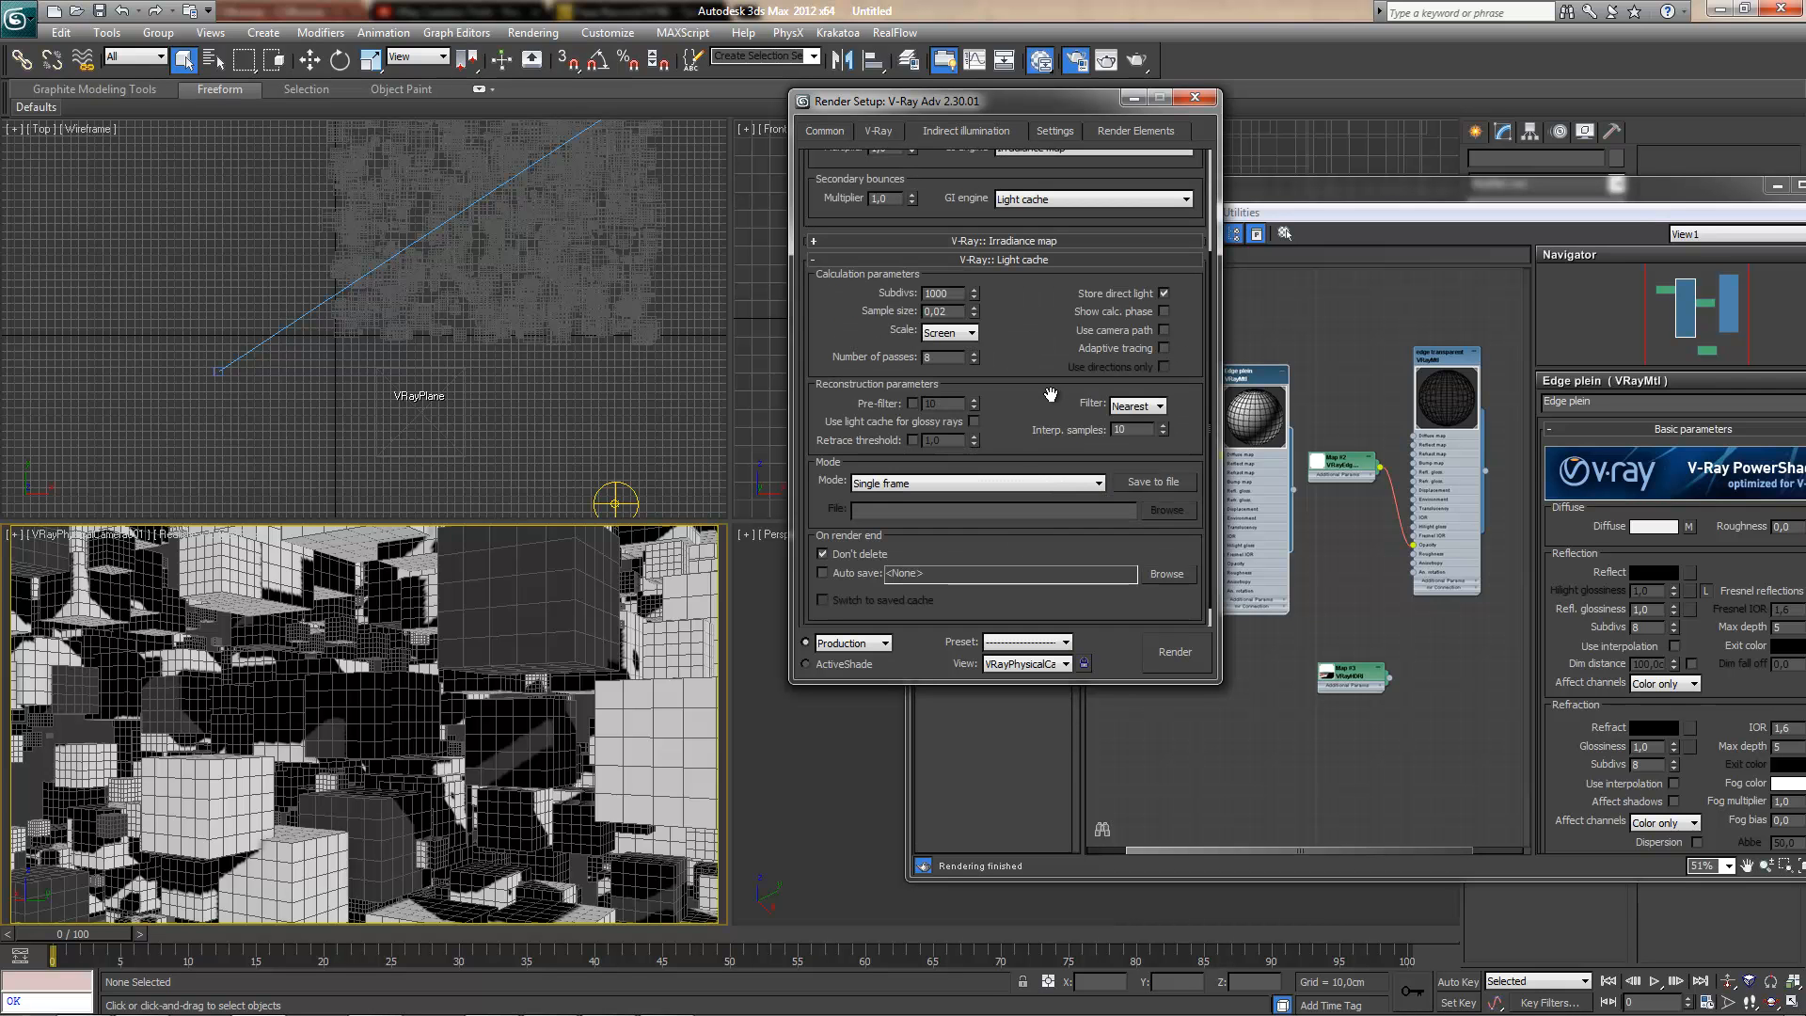
scroll(1048, 248, "up", 4)
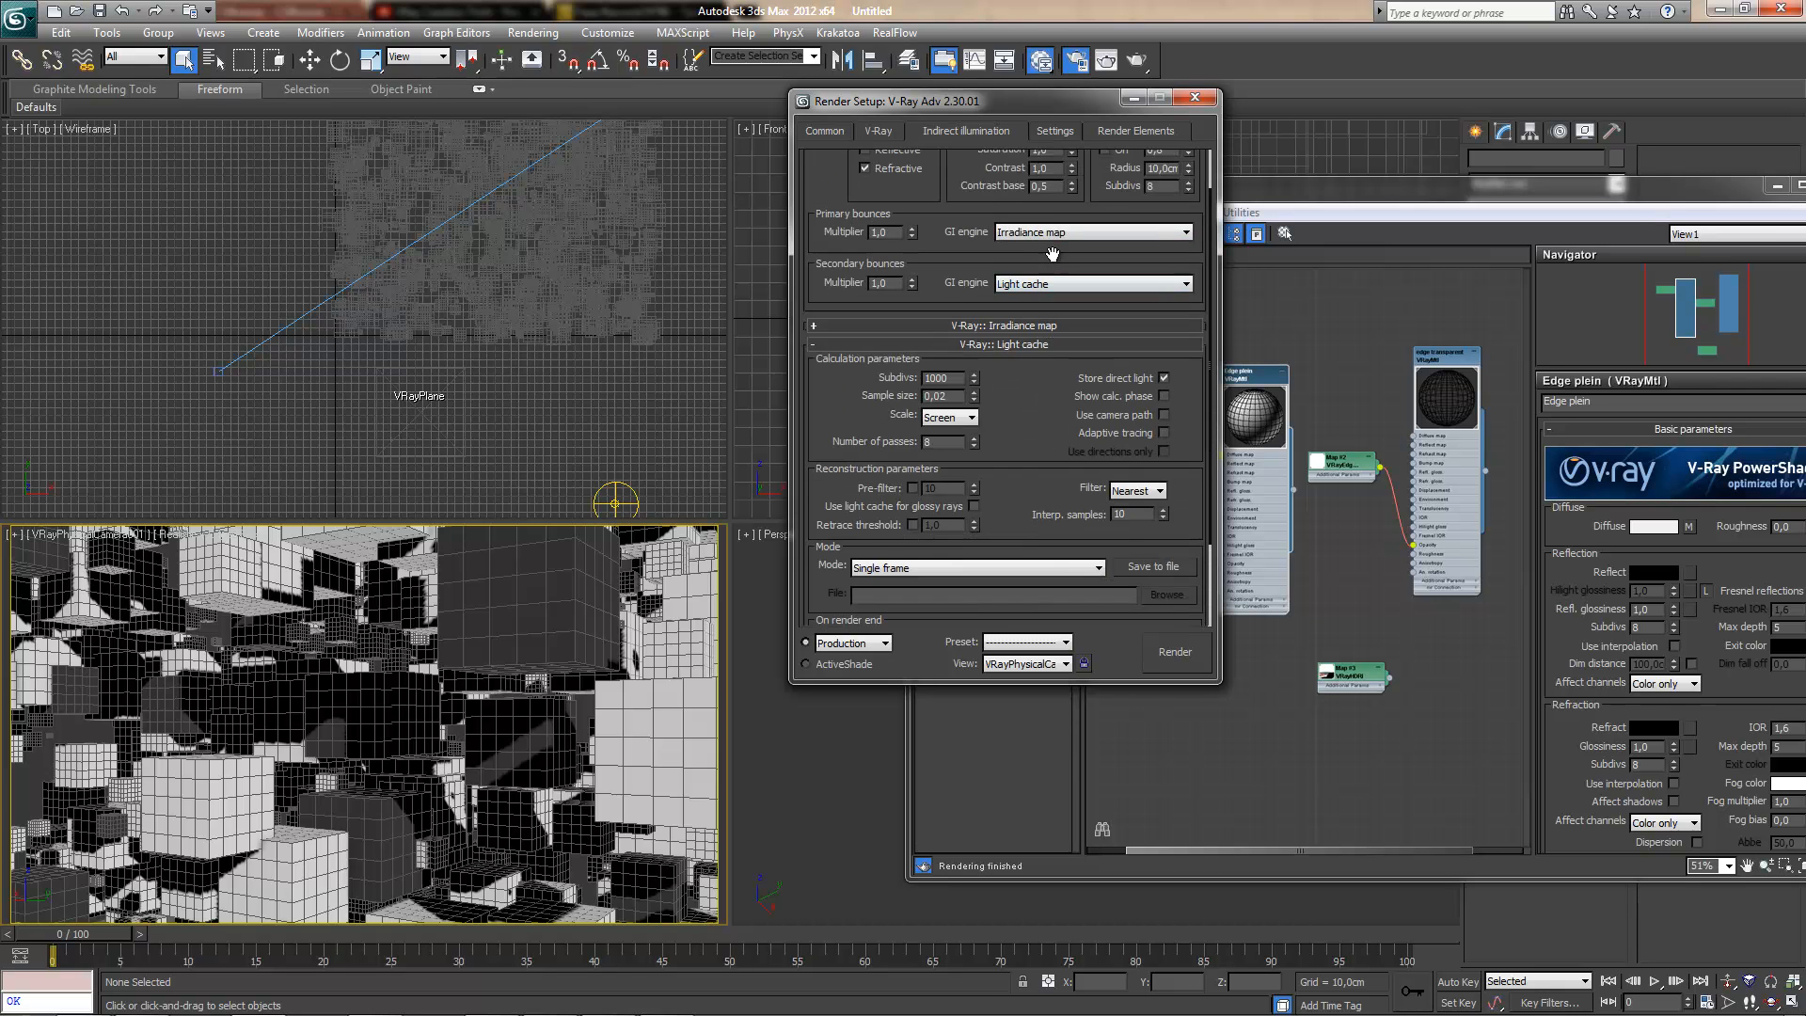
scroll(1046, 247, "down", 4)
double_click(955, 294)
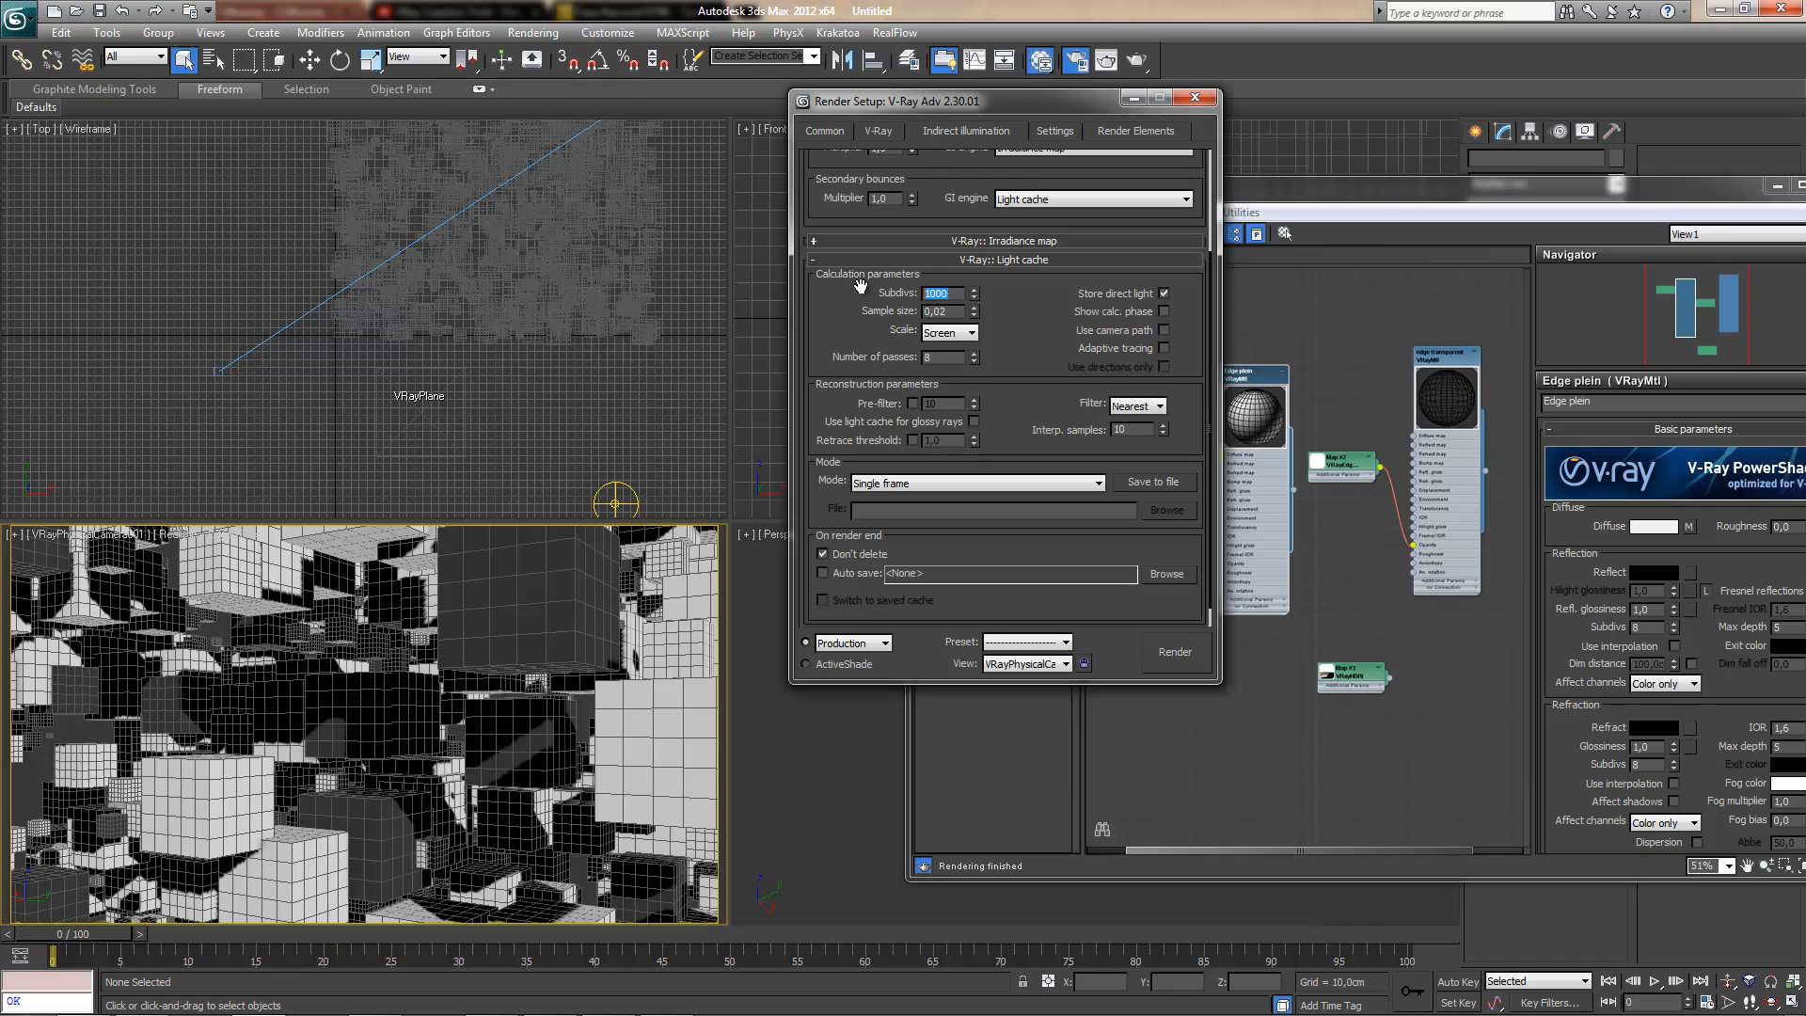
type("4")
key("Return")
left_click(1165, 312)
left_click(1032, 267)
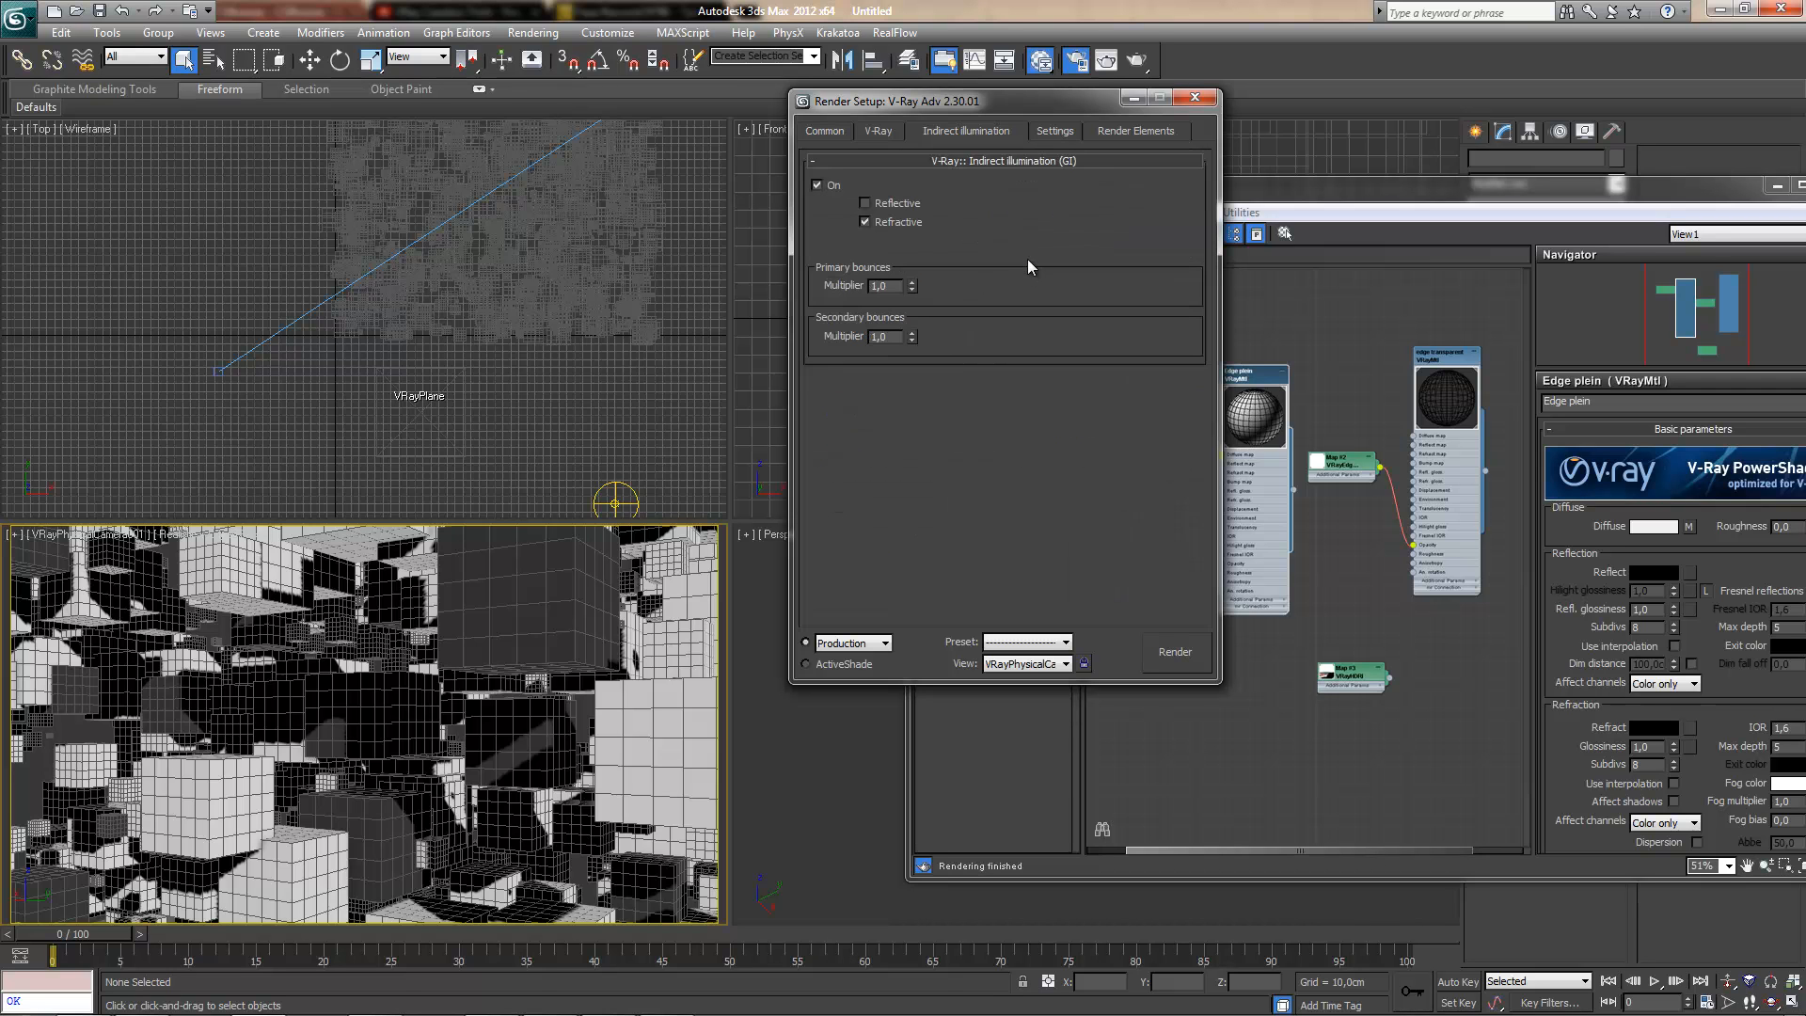
- Enable distributed rendering in the V-Ray system settings and return to the common render settings
left_click(1047, 162)
left_click(1056, 133)
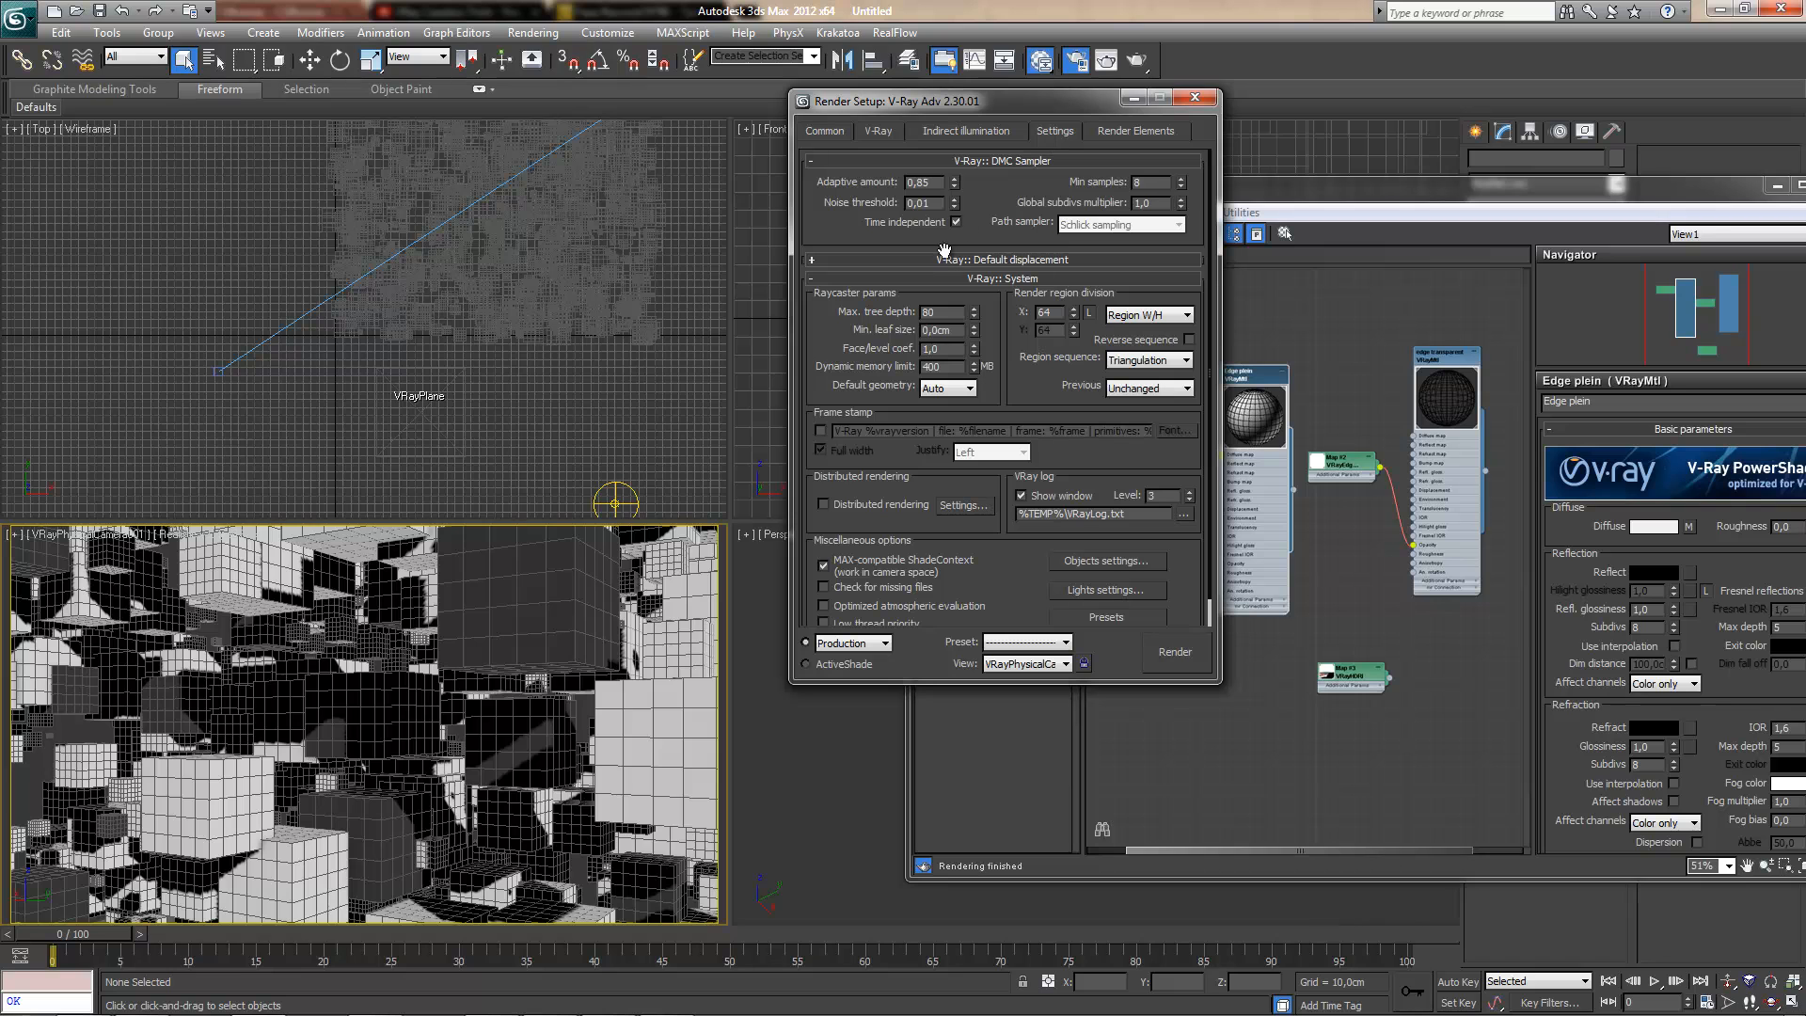
double_click(1043, 313)
left_click(884, 504)
left_click_drag(1005, 572, 1005, 474)
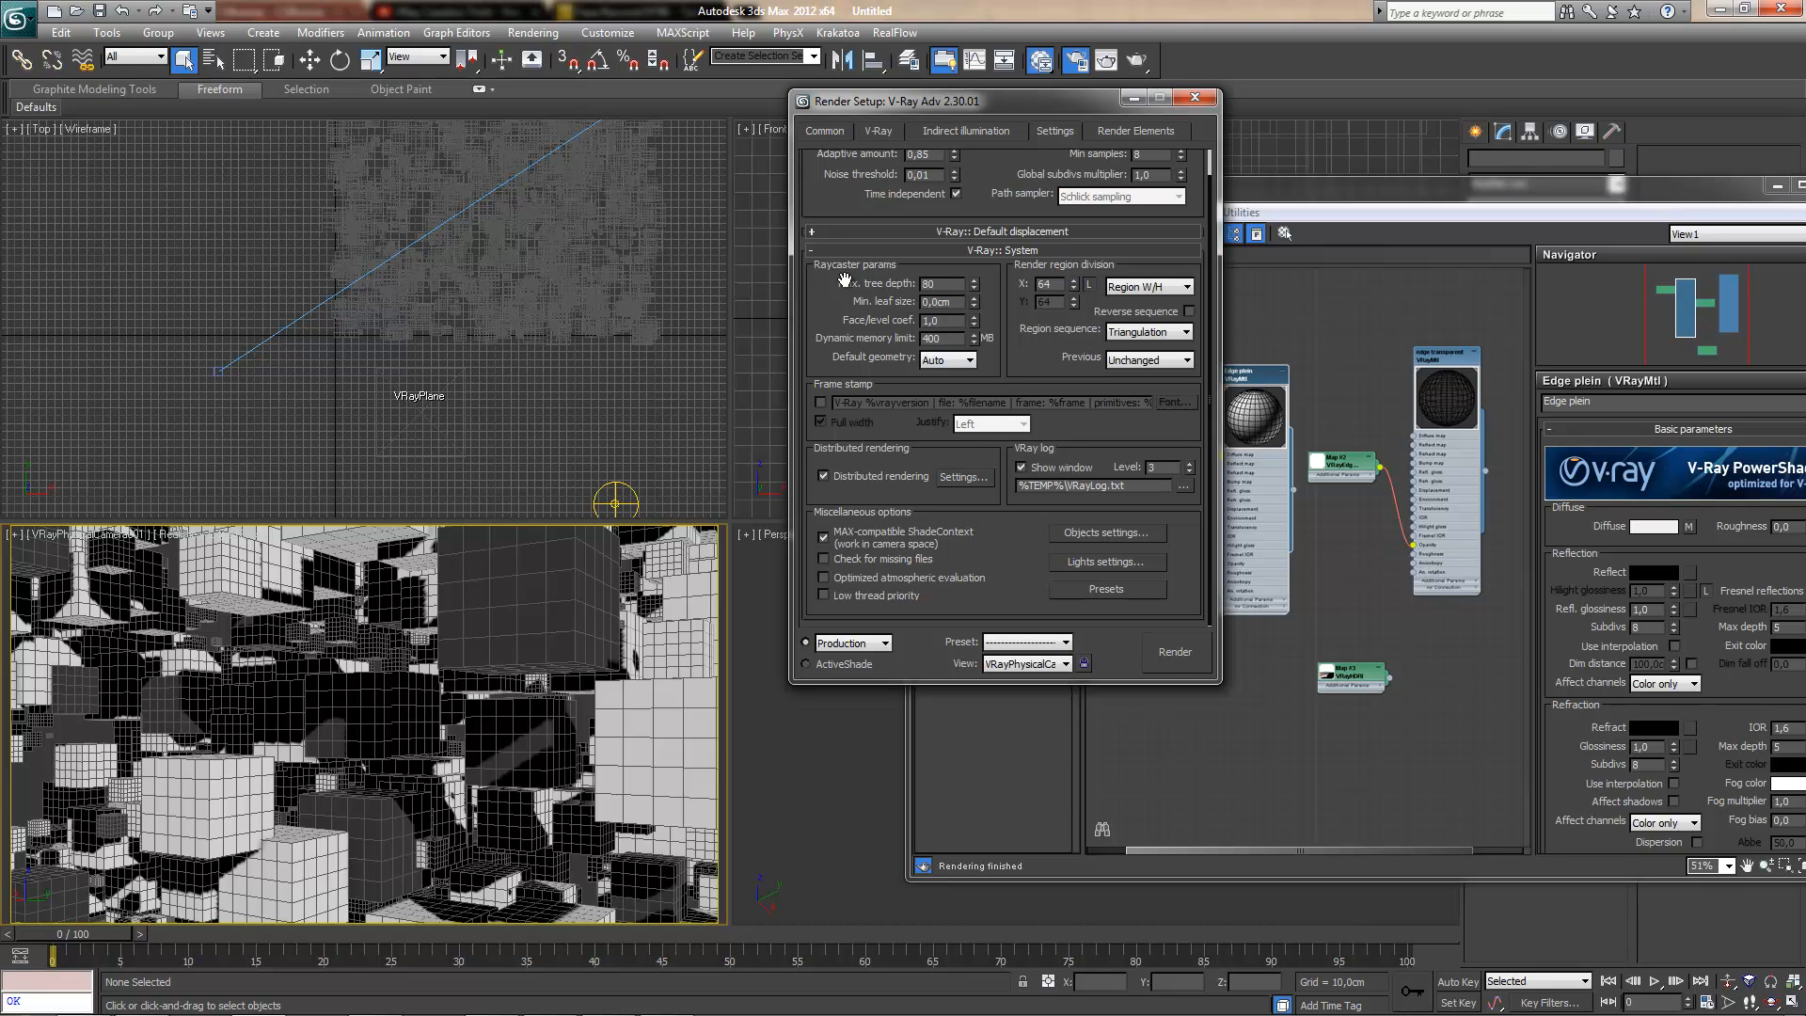
left_click(843, 134)
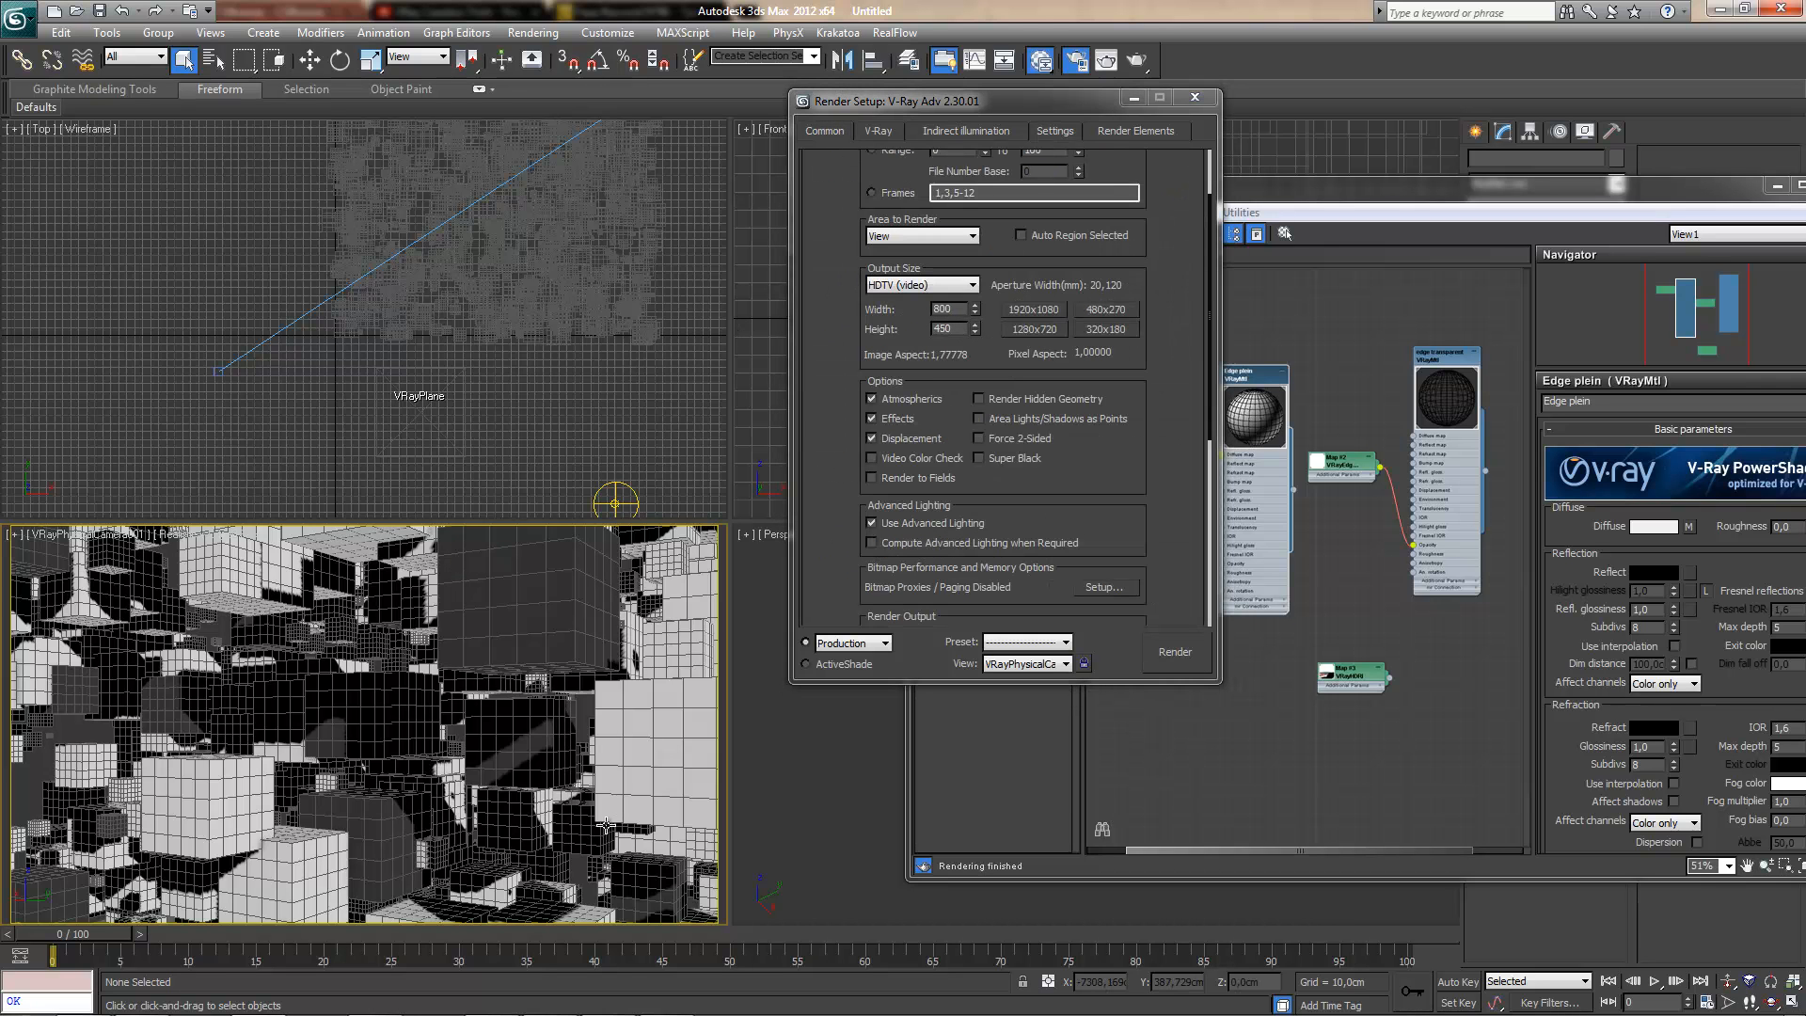
- Render the camera view and inspect the wireframe edges across the image at 200% in the frame buffer
key("shift+q")
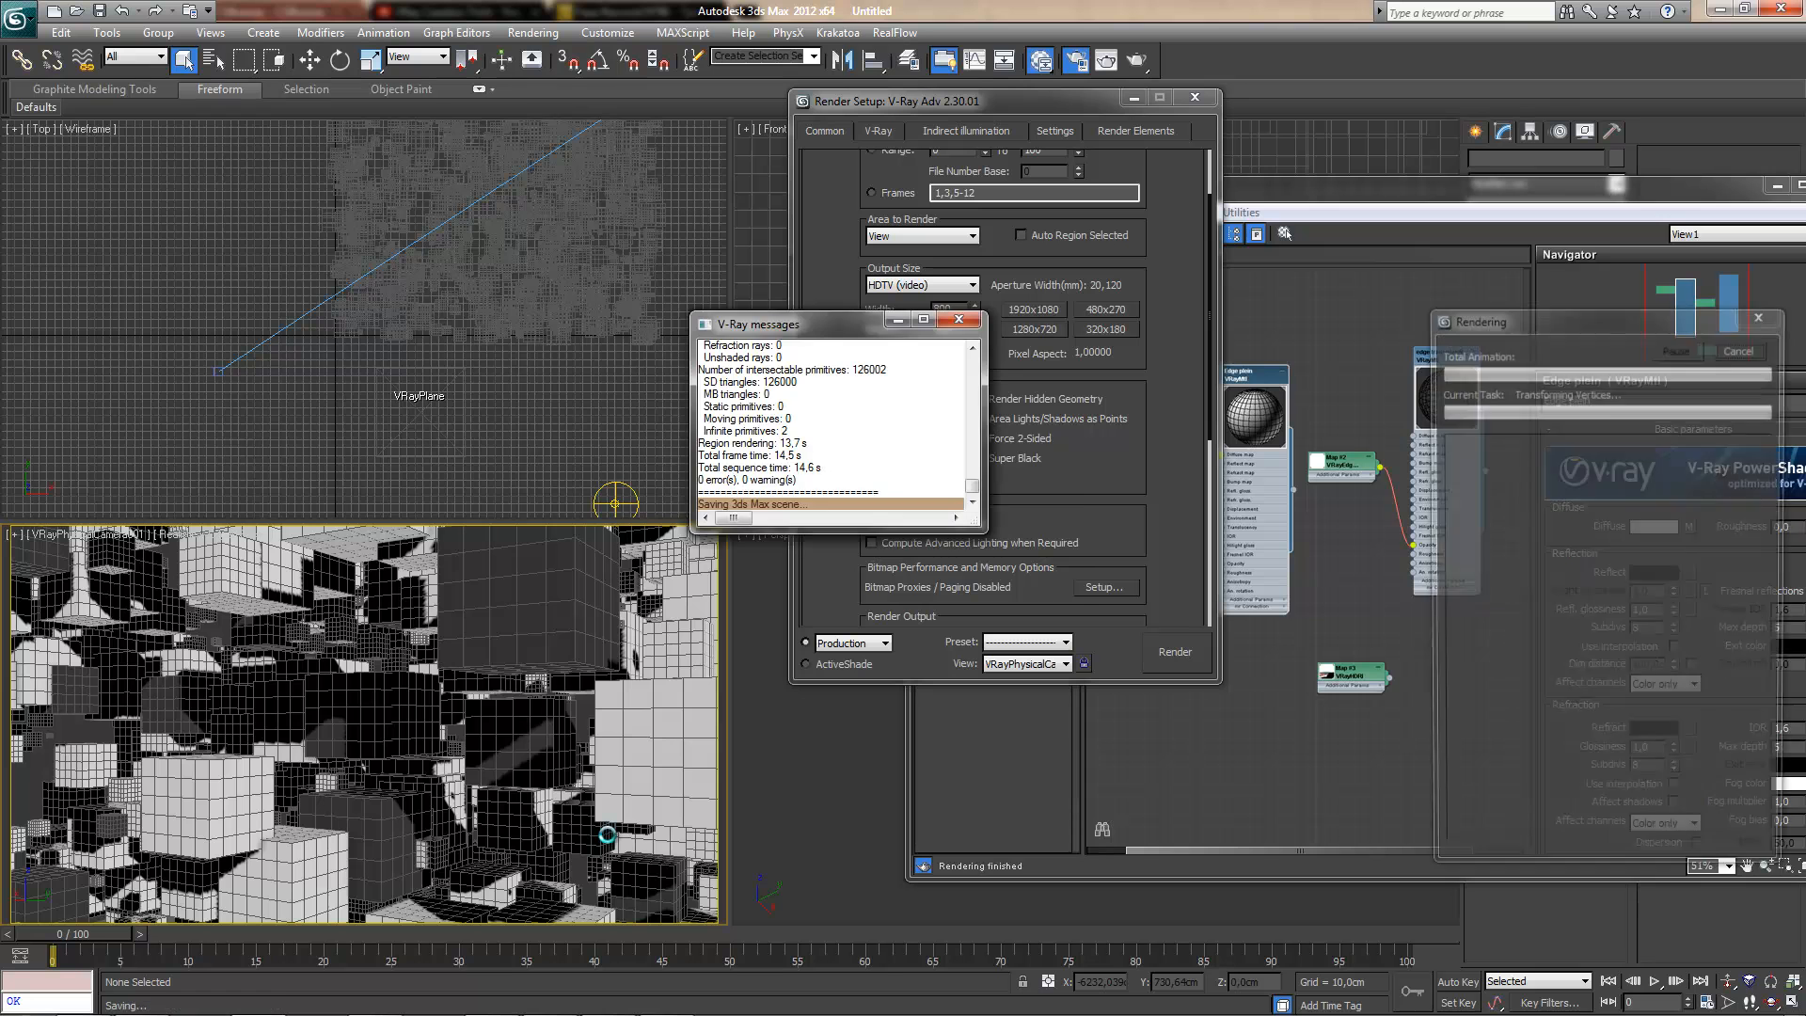
left_click(1016, 583)
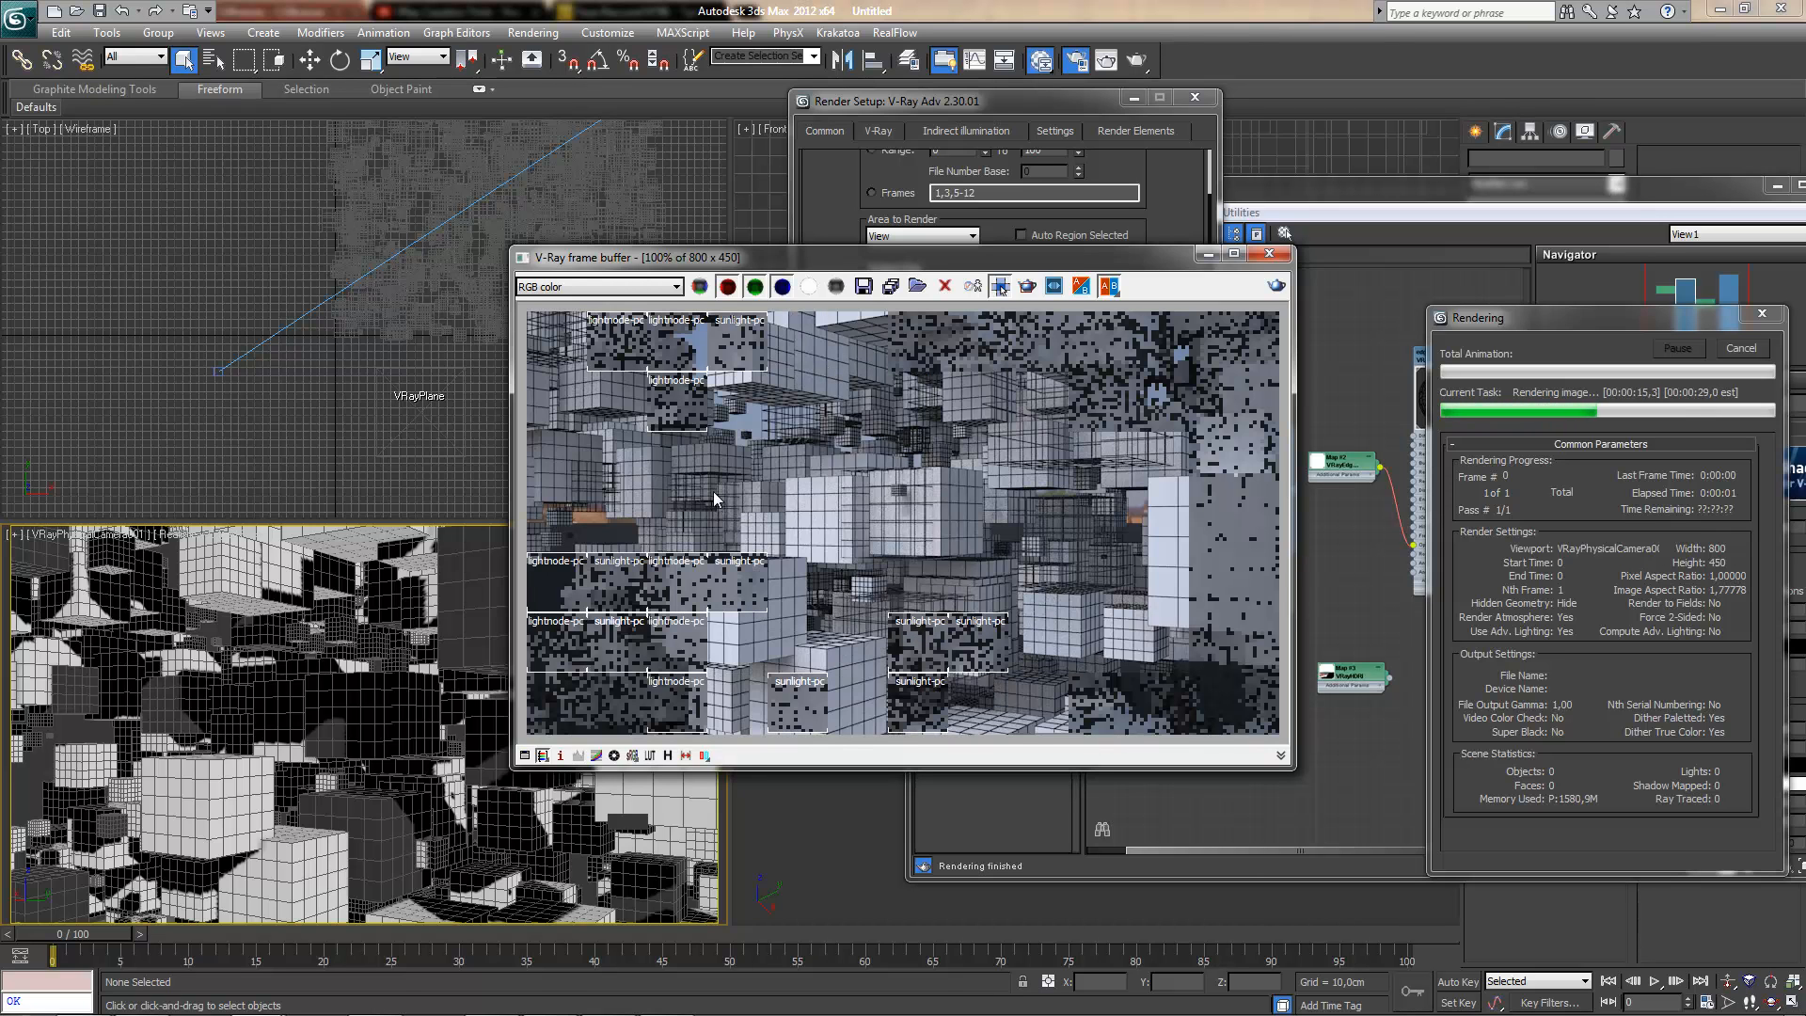
scroll(821, 606, "up", 1)
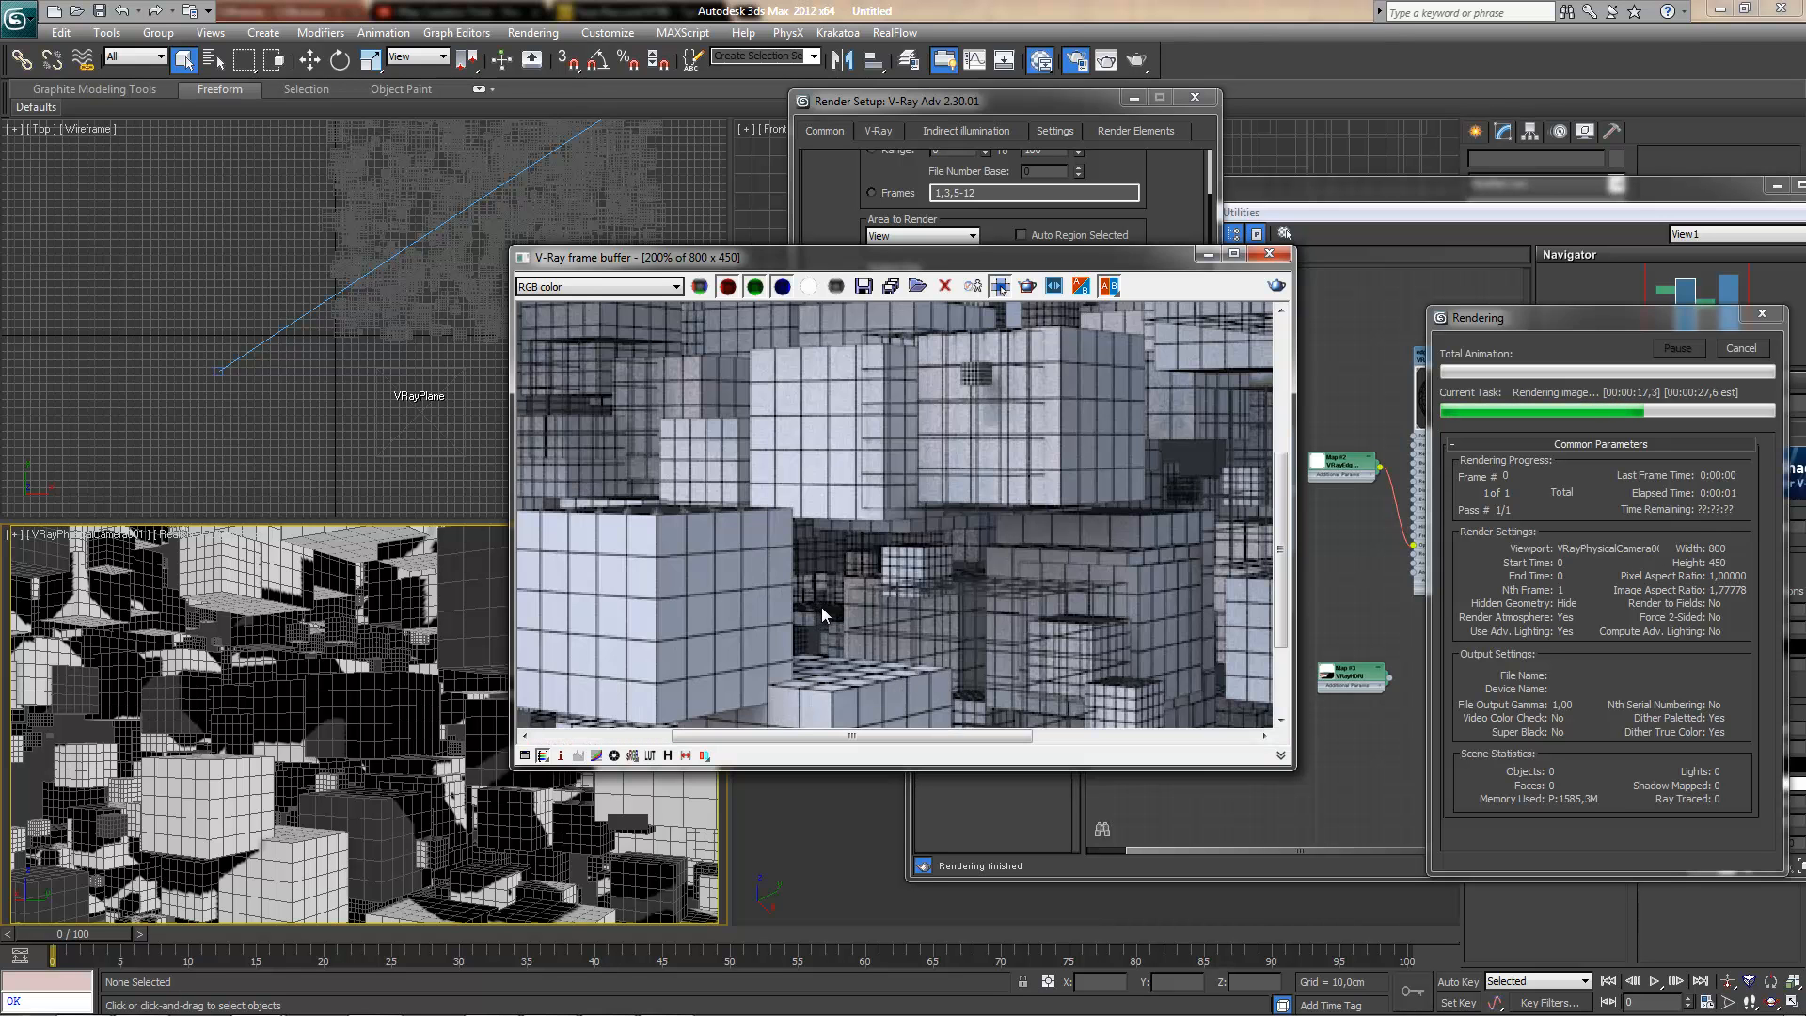
middle_click_drag(978, 500, 875, 668)
middle_click_drag(963, 591, 882, 721)
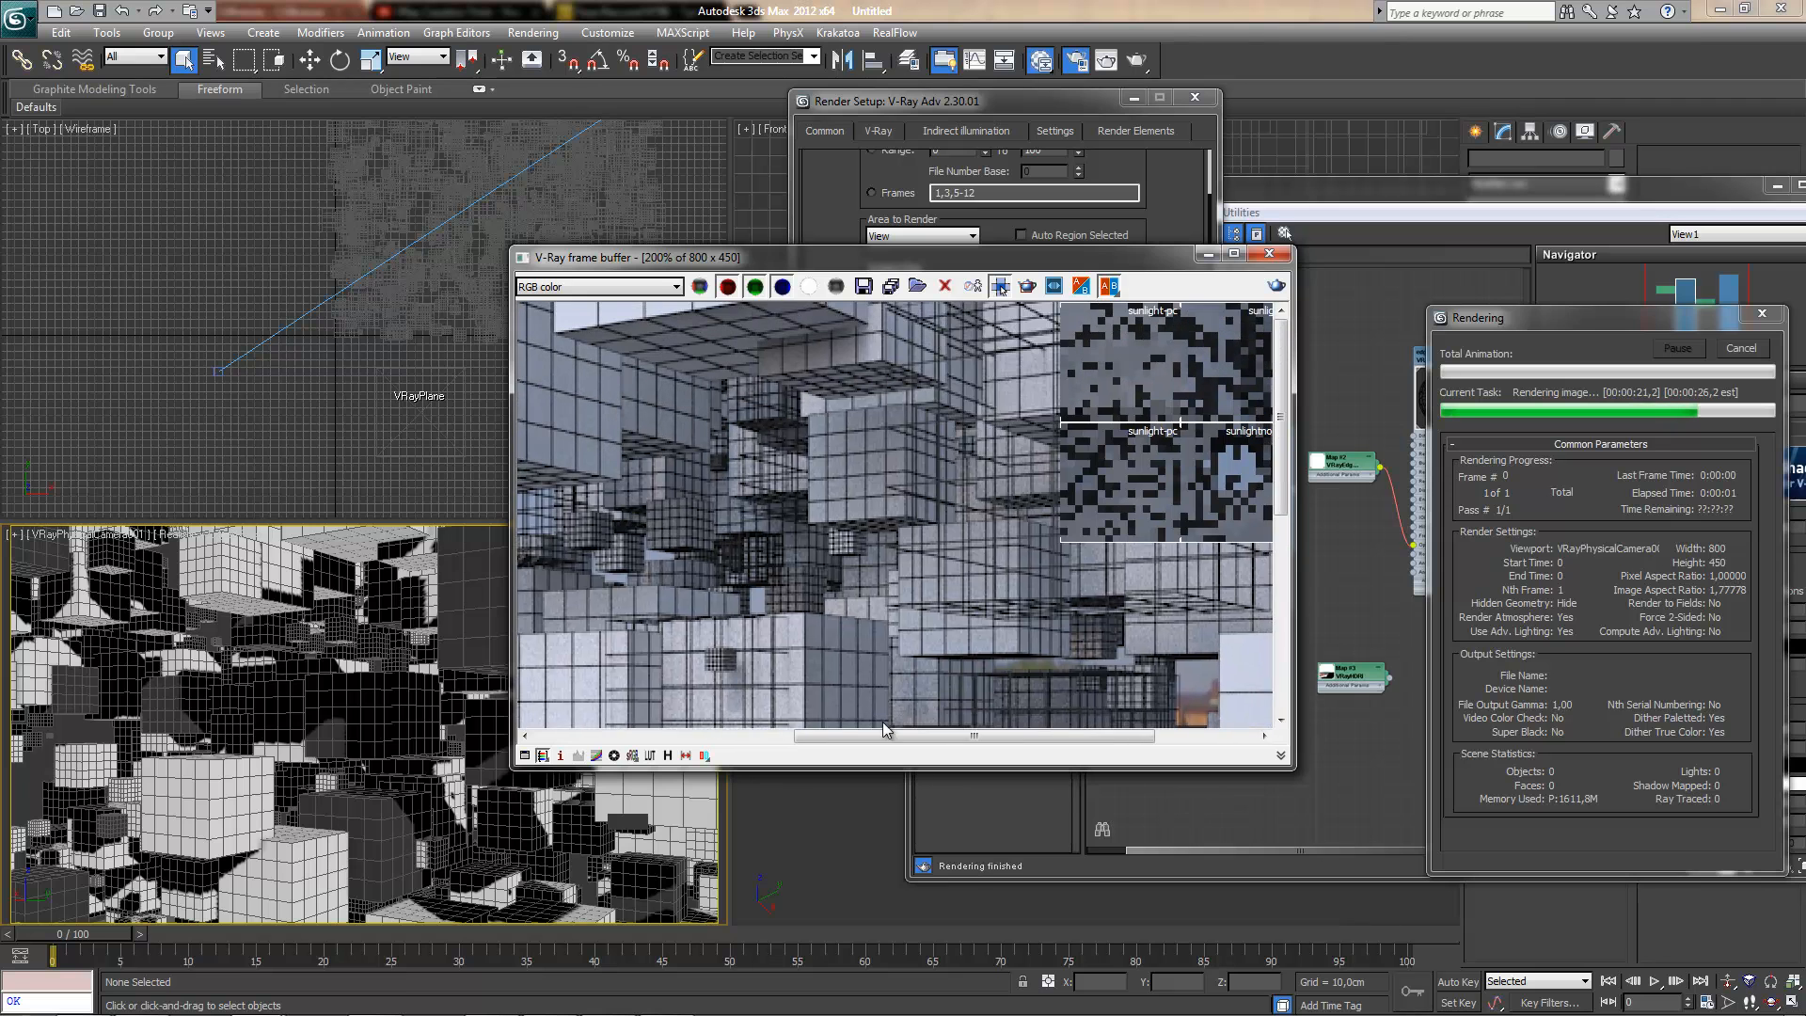
middle_click_drag(1030, 376, 957, 385)
- Compare the render with the forum post's example image in the browser, and close the frame buffer back in 3ds Max
left_click(141, 1000)
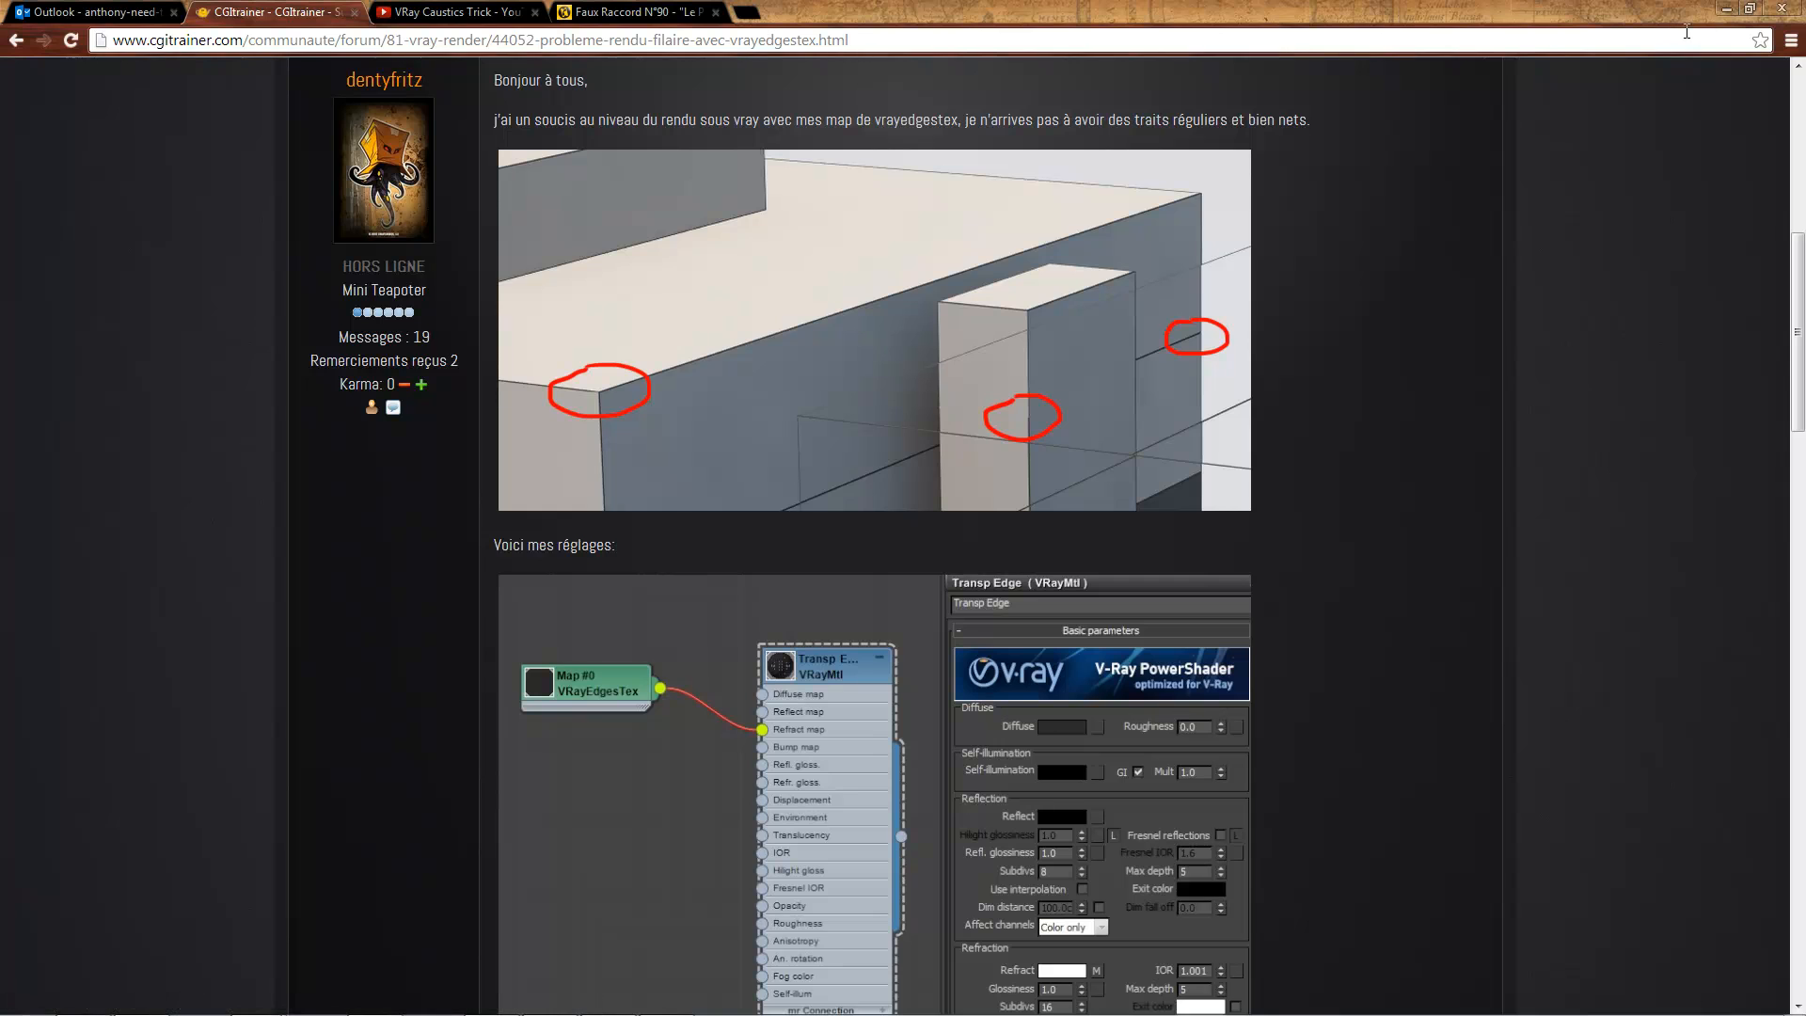
left_click(1726, 9)
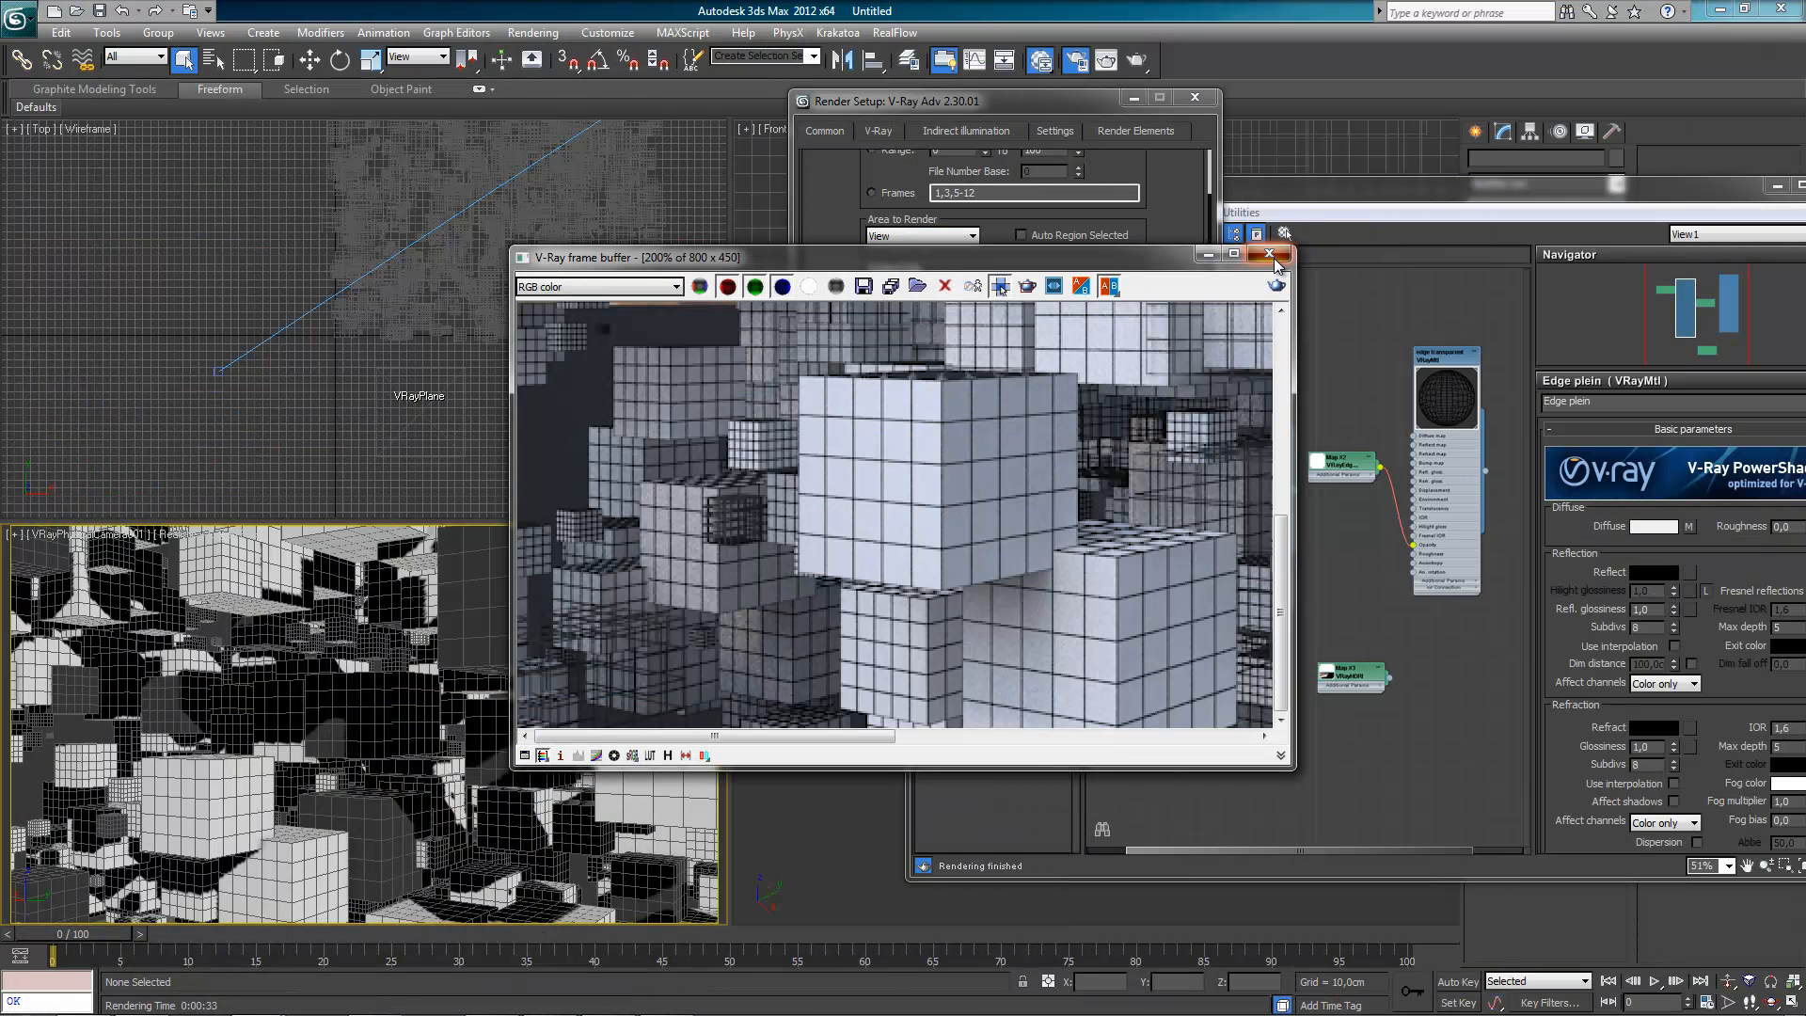
left_click(1269, 253)
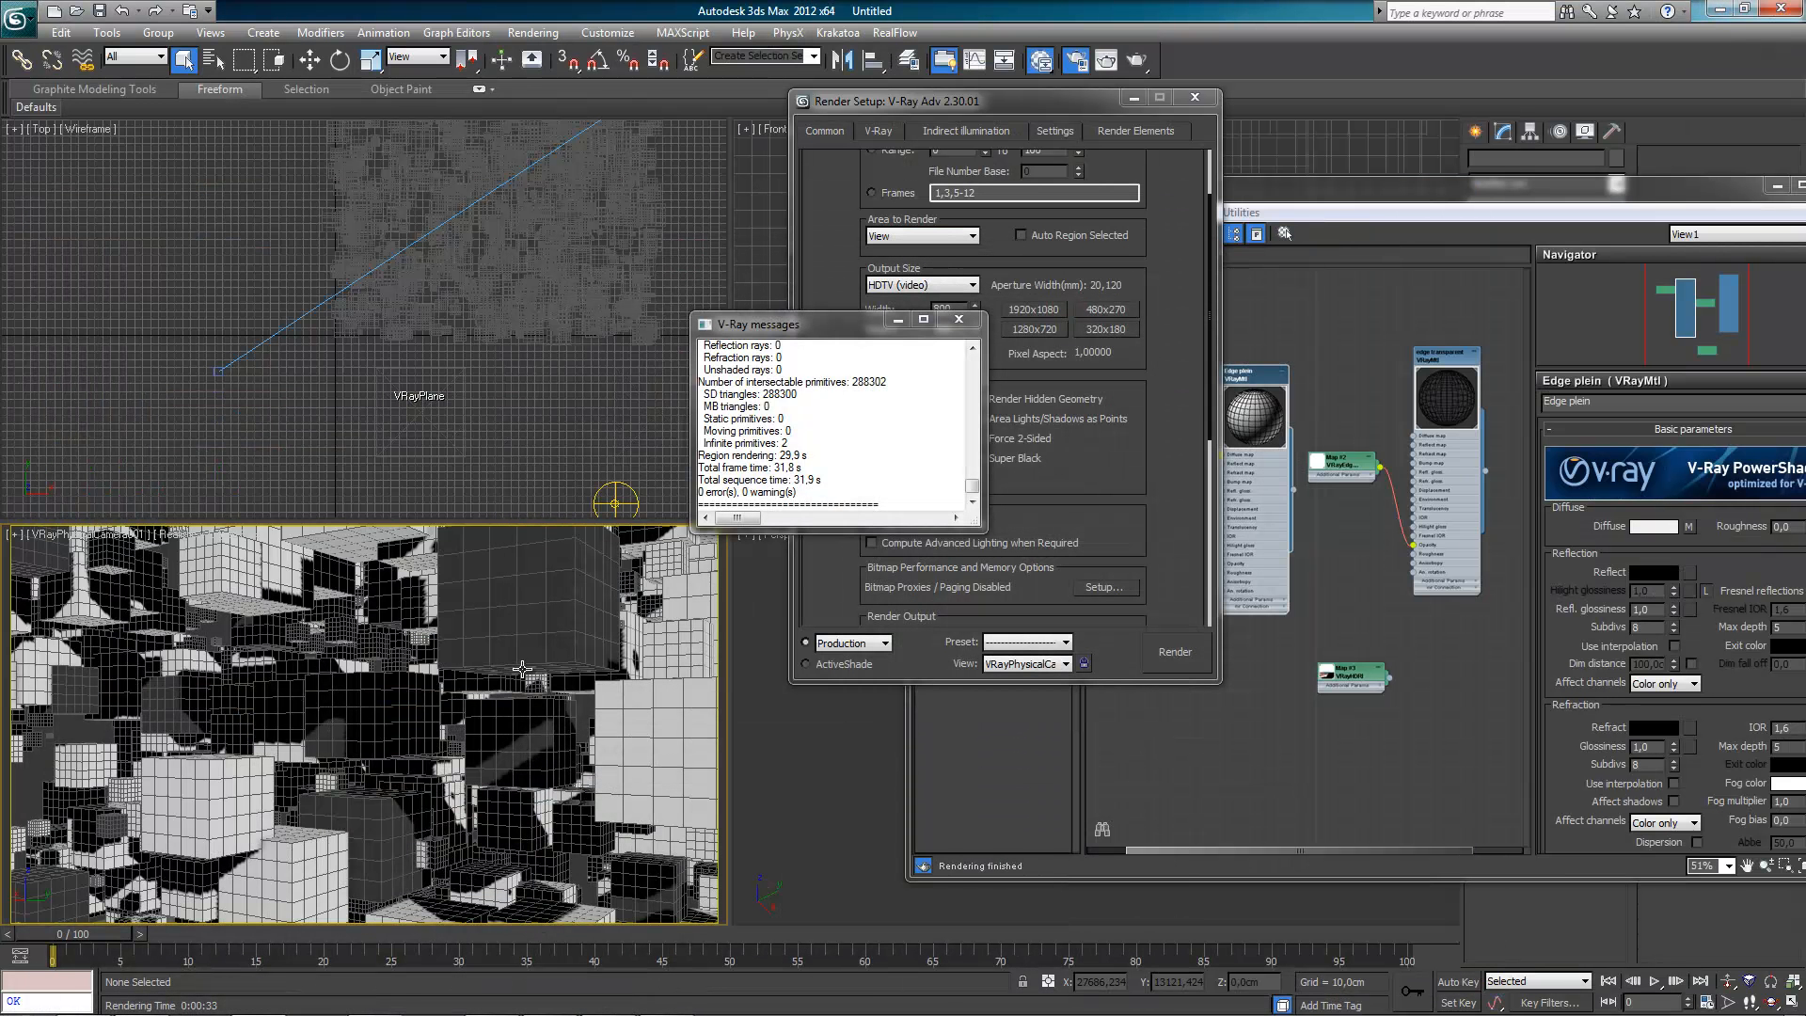
- Move the VRayPhysicalCamera closer to the field of boxes in the Top view
left_click(575, 333)
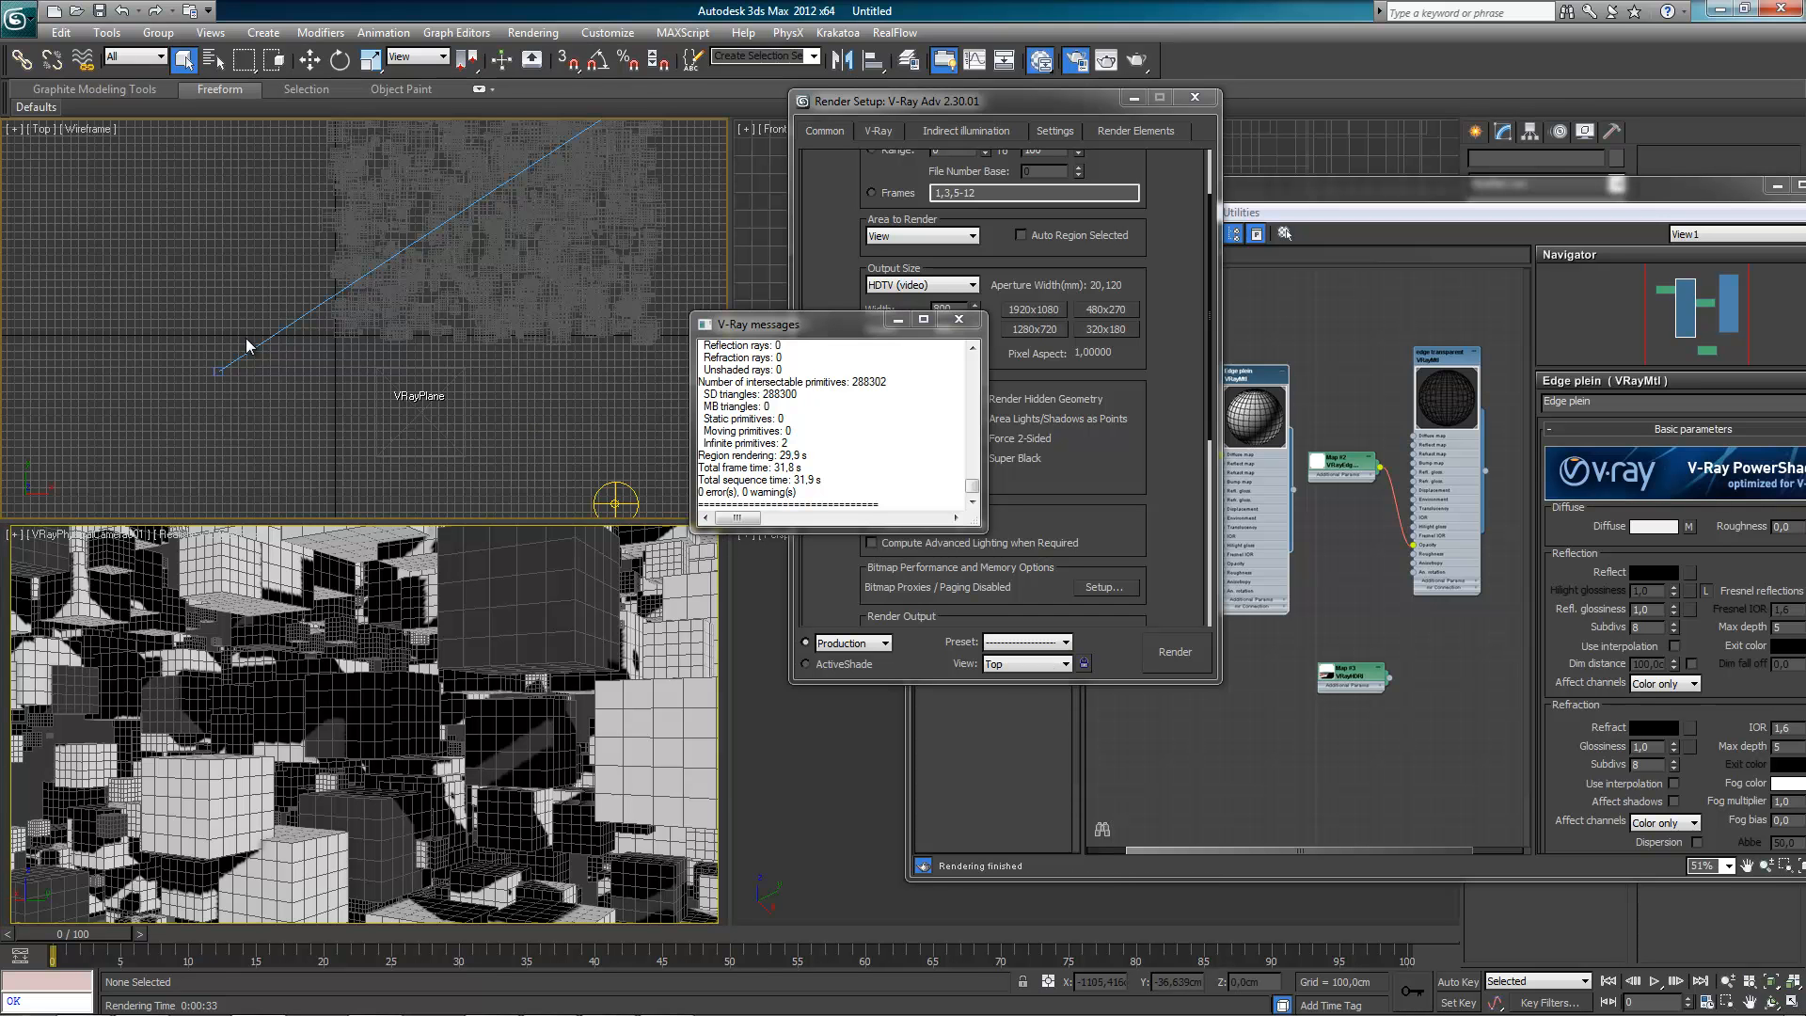
middle_click_drag(356, 283, 313, 416)
middle_click_drag(596, 280, 415, 398)
left_click(310, 61)
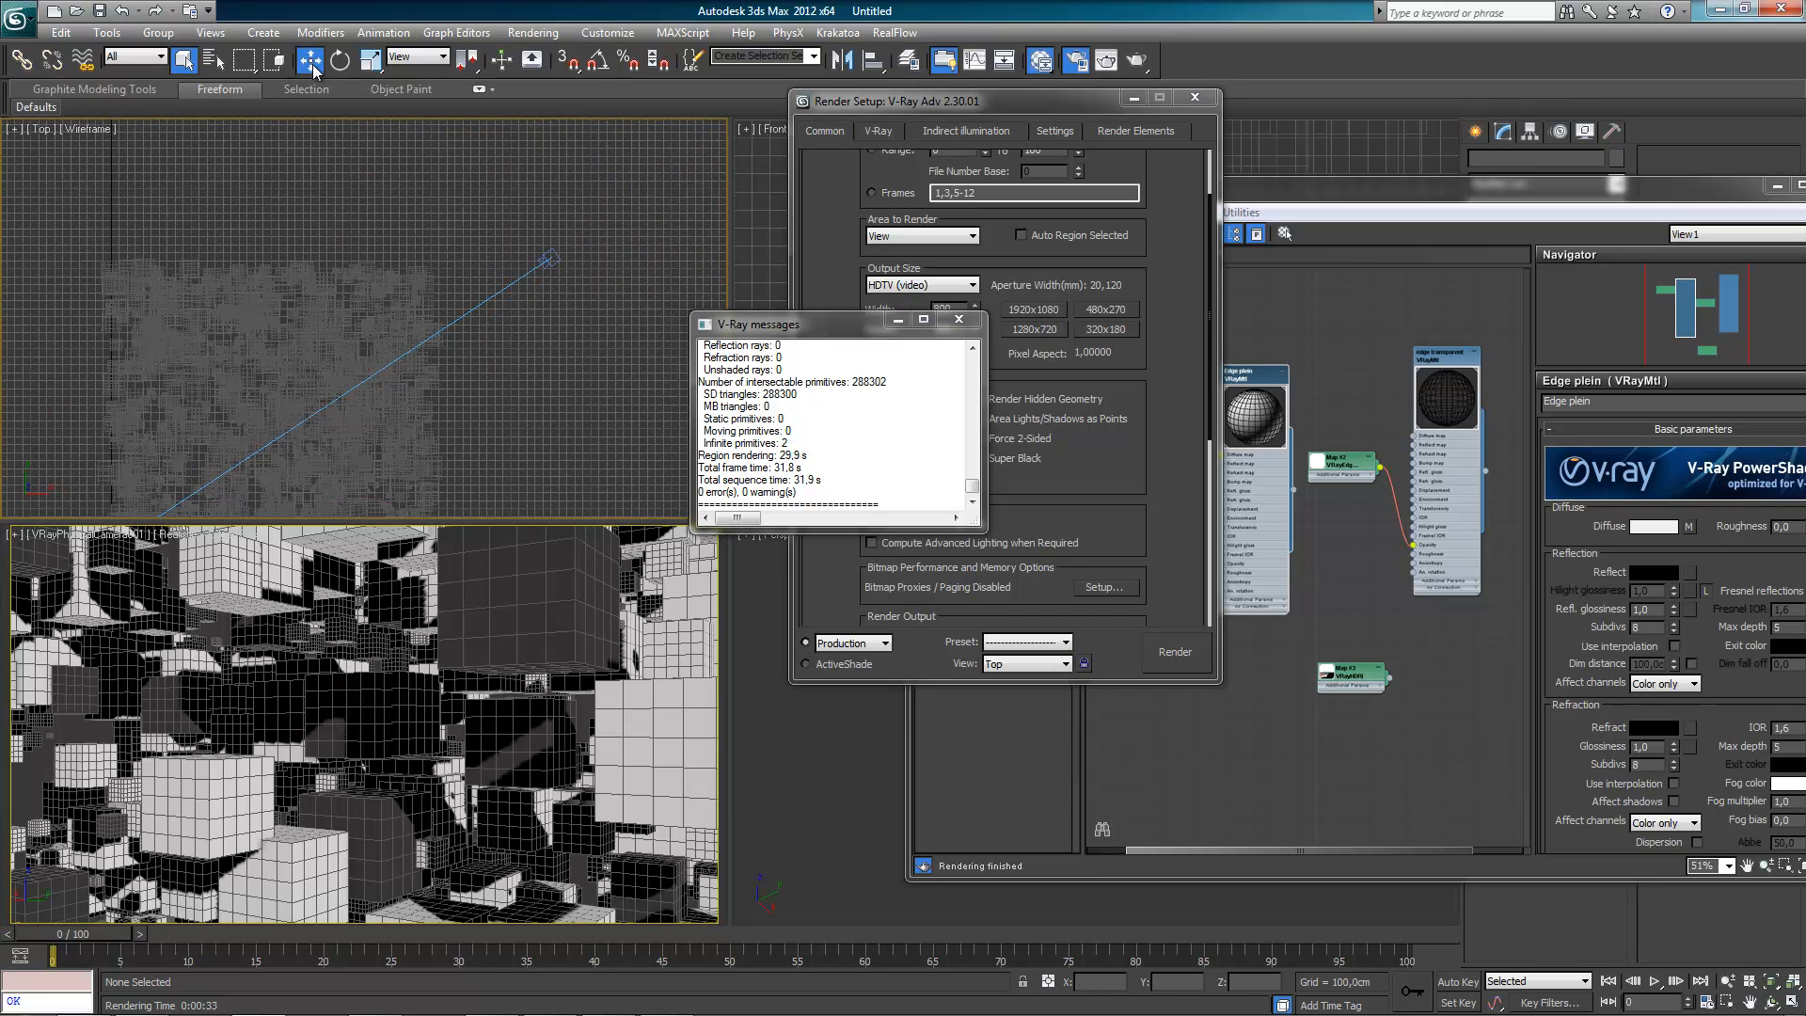
left_click(549, 258)
left_click_drag(575, 247, 489, 280)
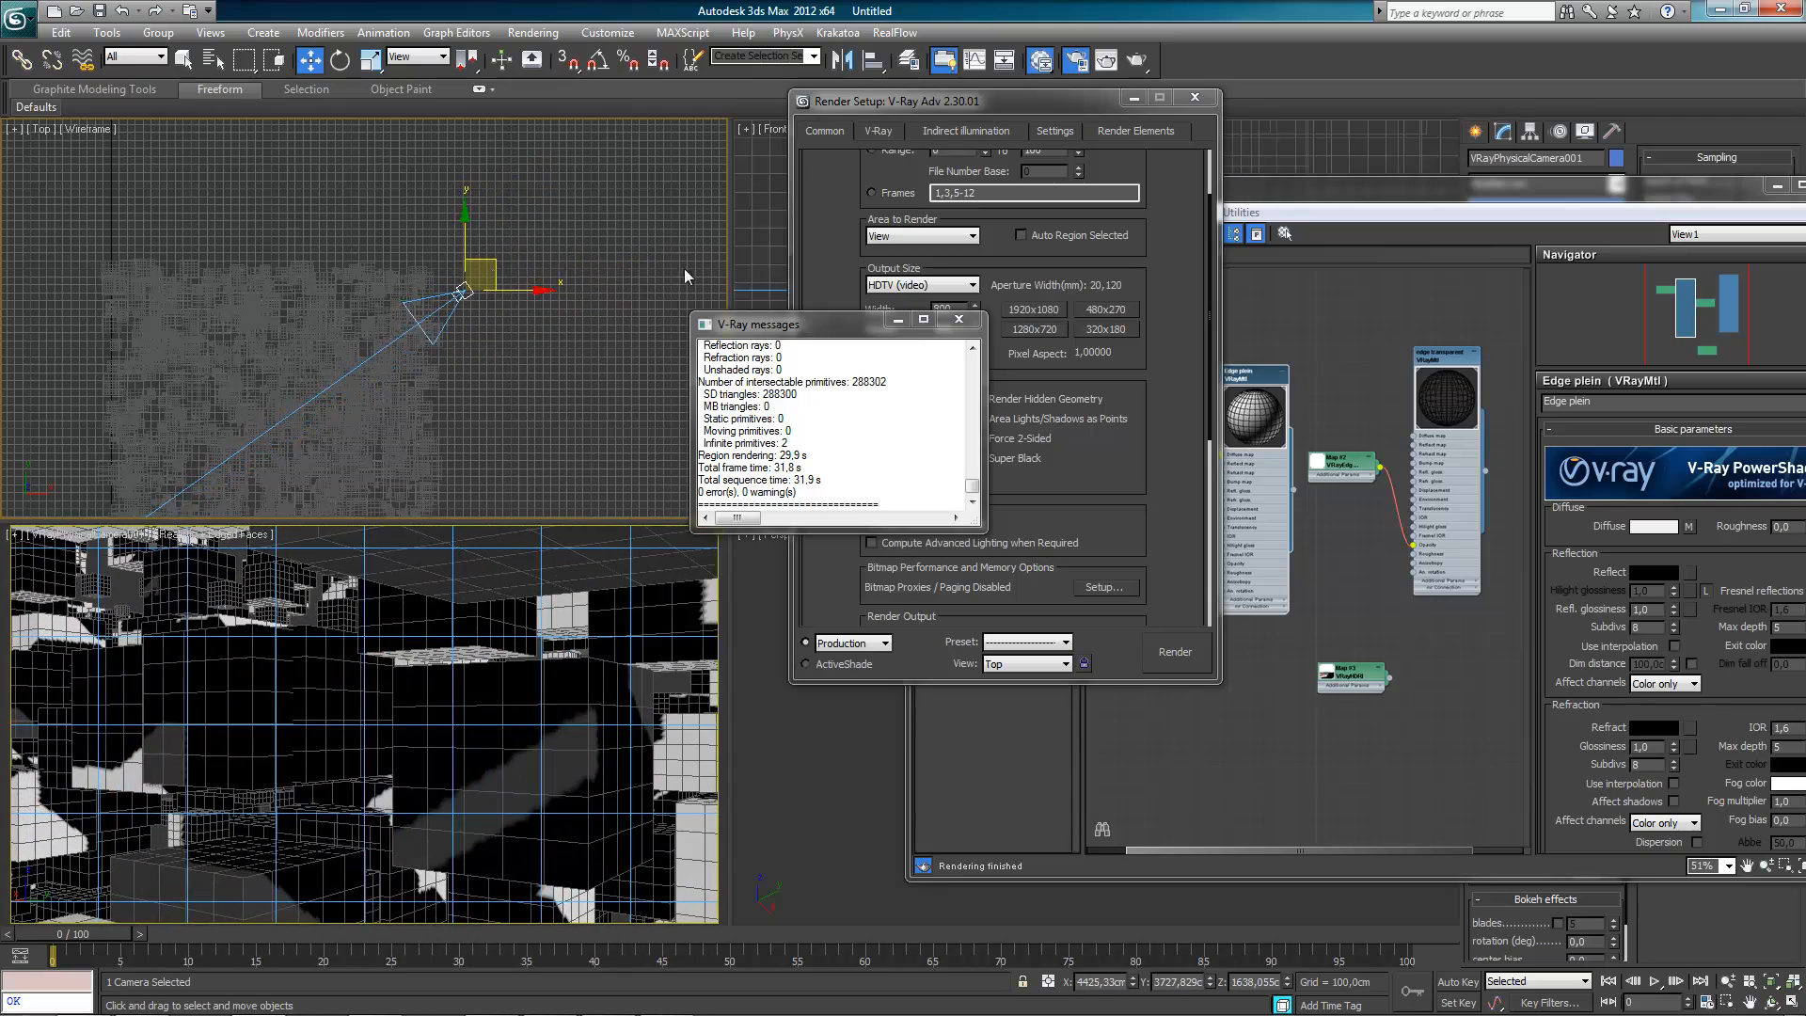
- Clear the render setup and material editor windows out of the way and raise the camera in the Front view
left_click(1135, 100)
left_click_drag(1741, 185, 1620, 235)
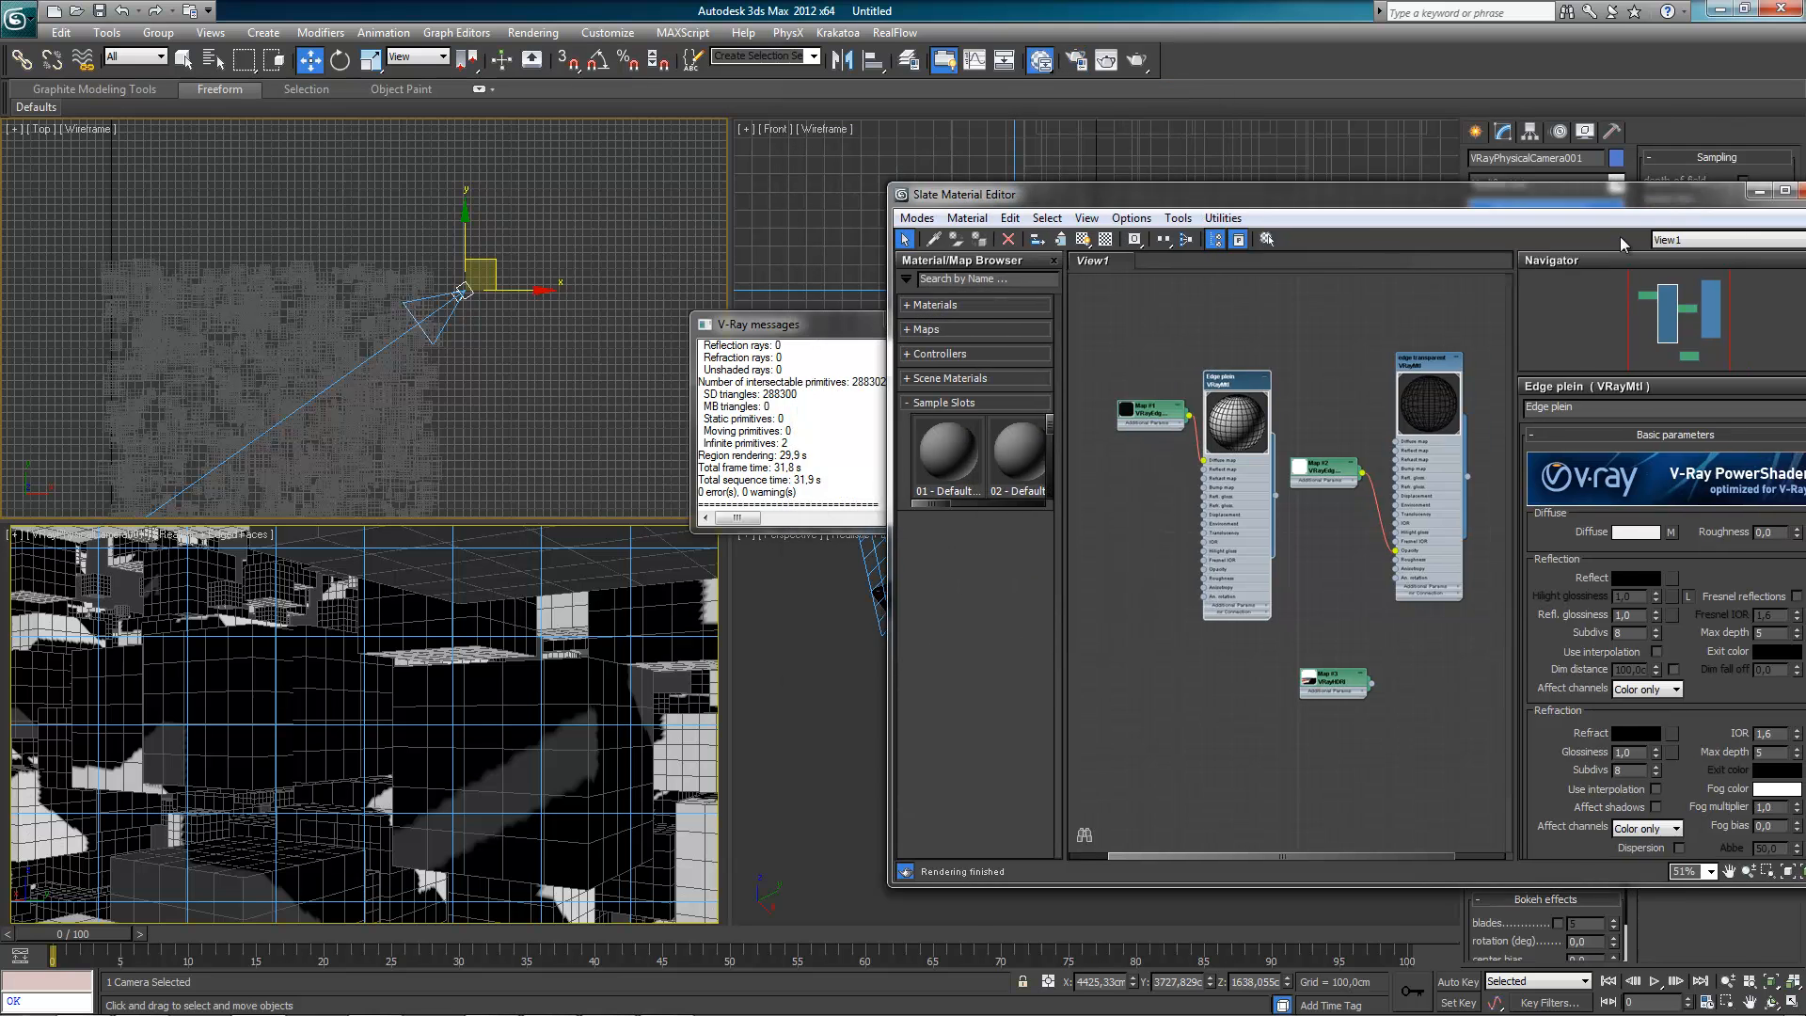
left_click(1718, 241)
scroll(1176, 319, "up", 6)
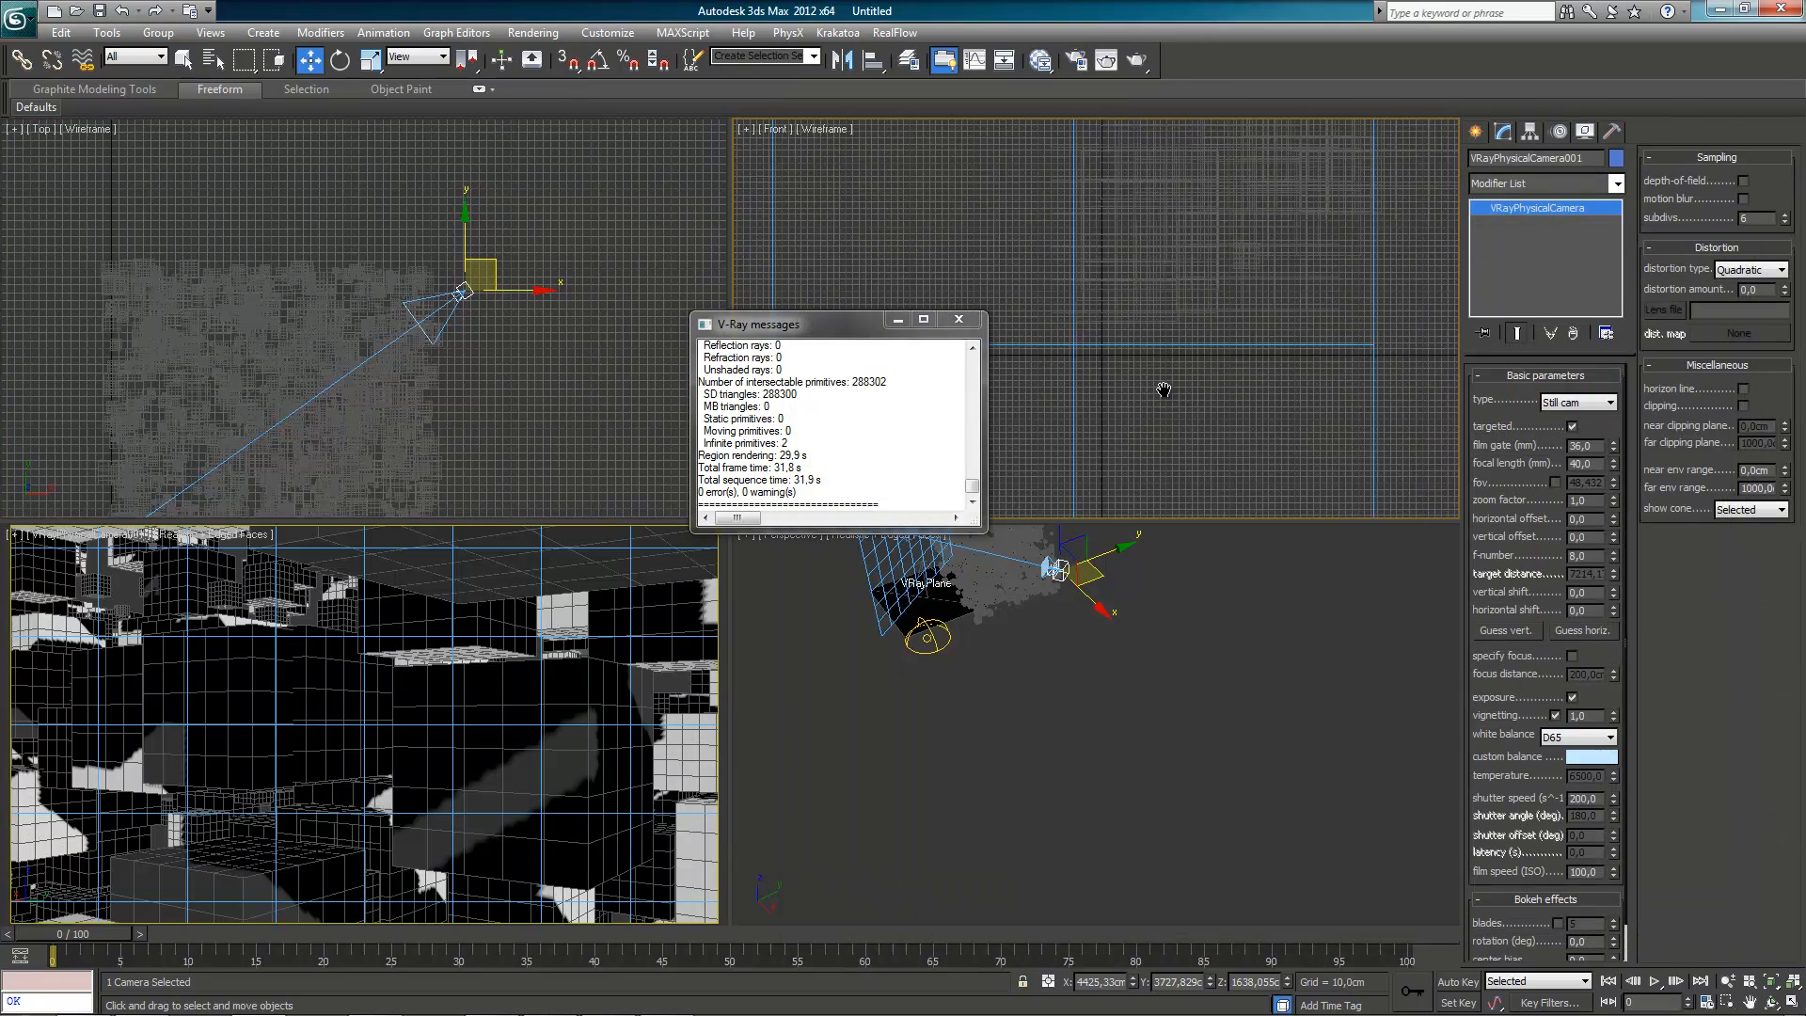
scroll(1165, 390, "down", 4)
left_click_drag(1288, 329, 1289, 309)
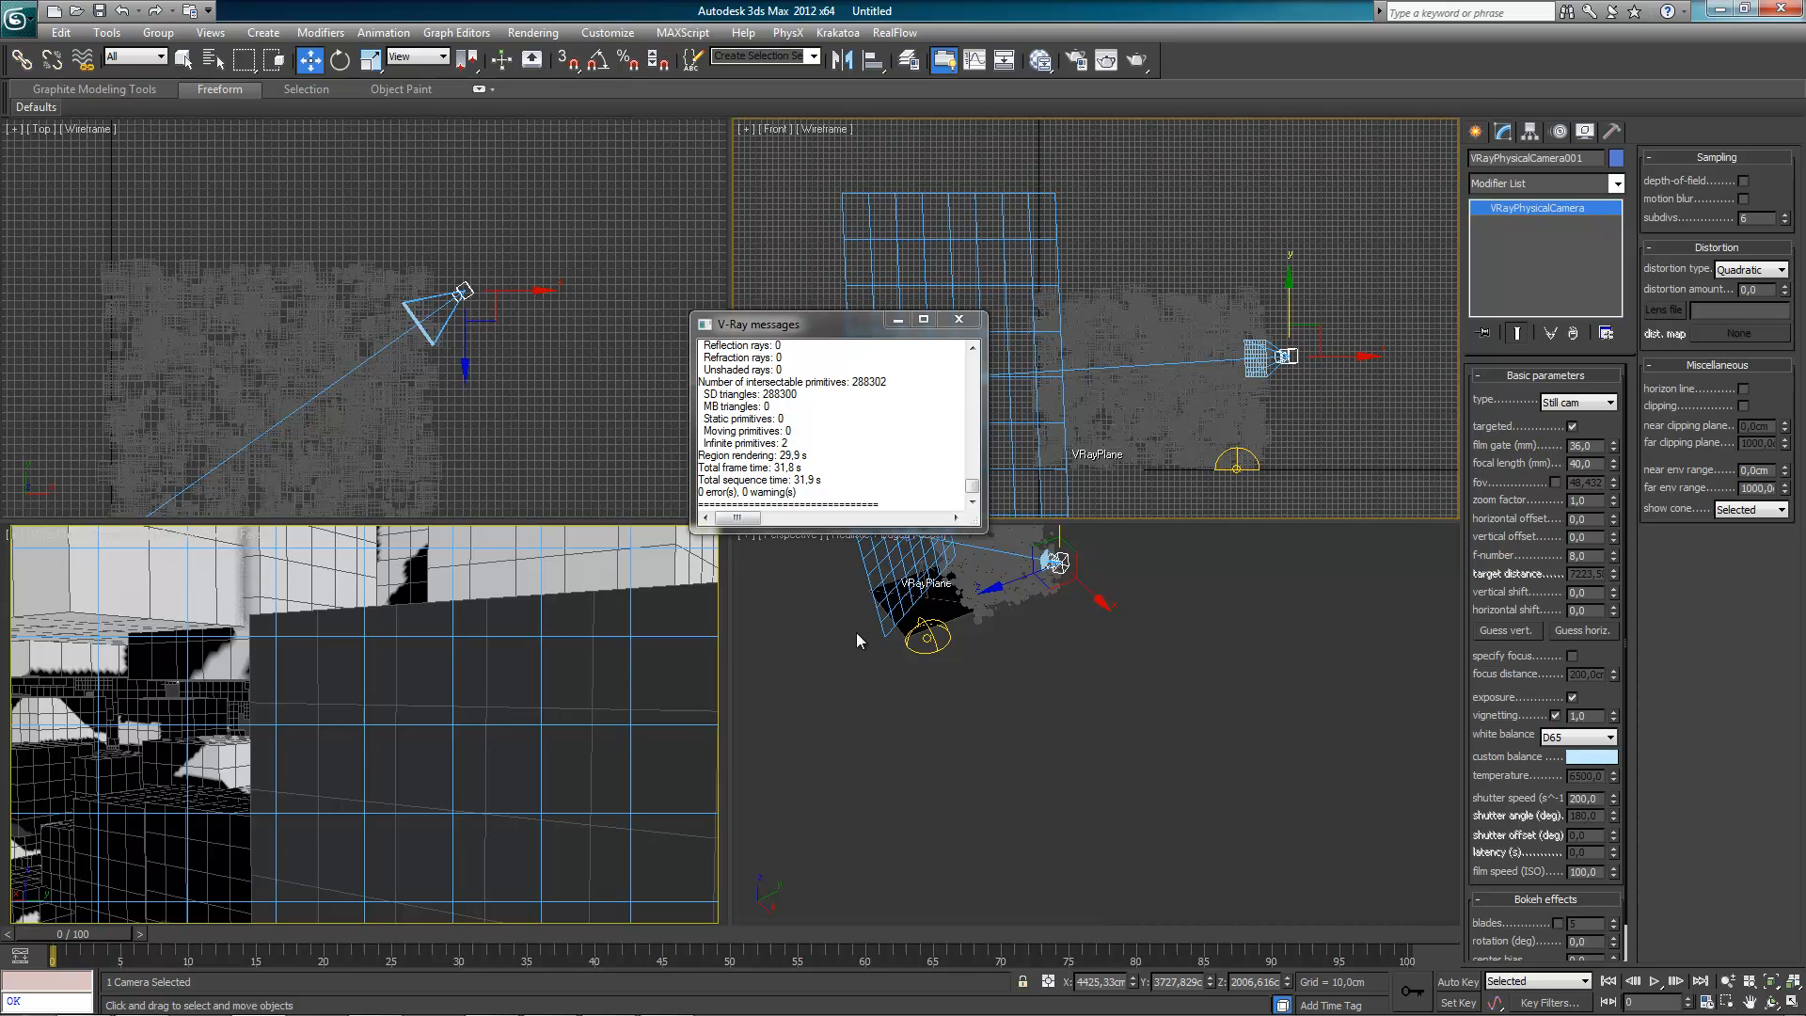
- Set the DMC sampler's adaptive amount to 0,7 and go over its noise threshold and min samples for the camera view
middle_click(665, 658)
left_click(533, 32)
left_click(565, 76)
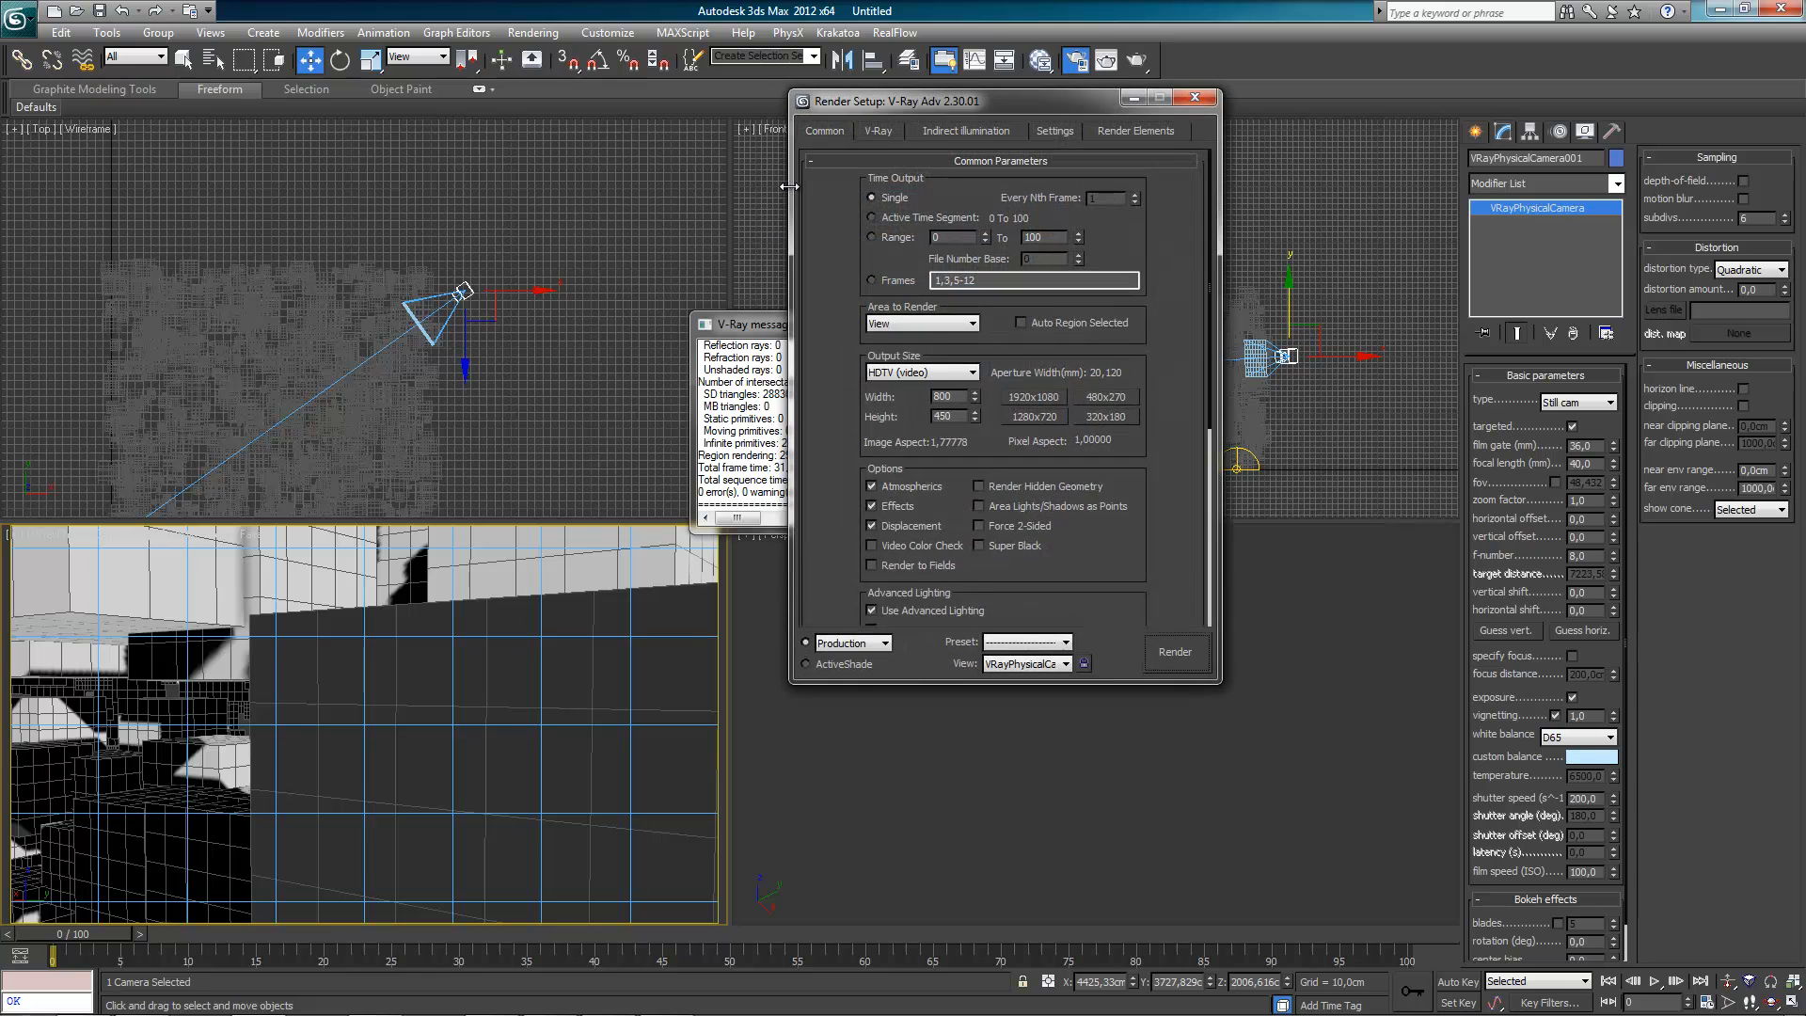
left_click(881, 134)
left_click(1055, 131)
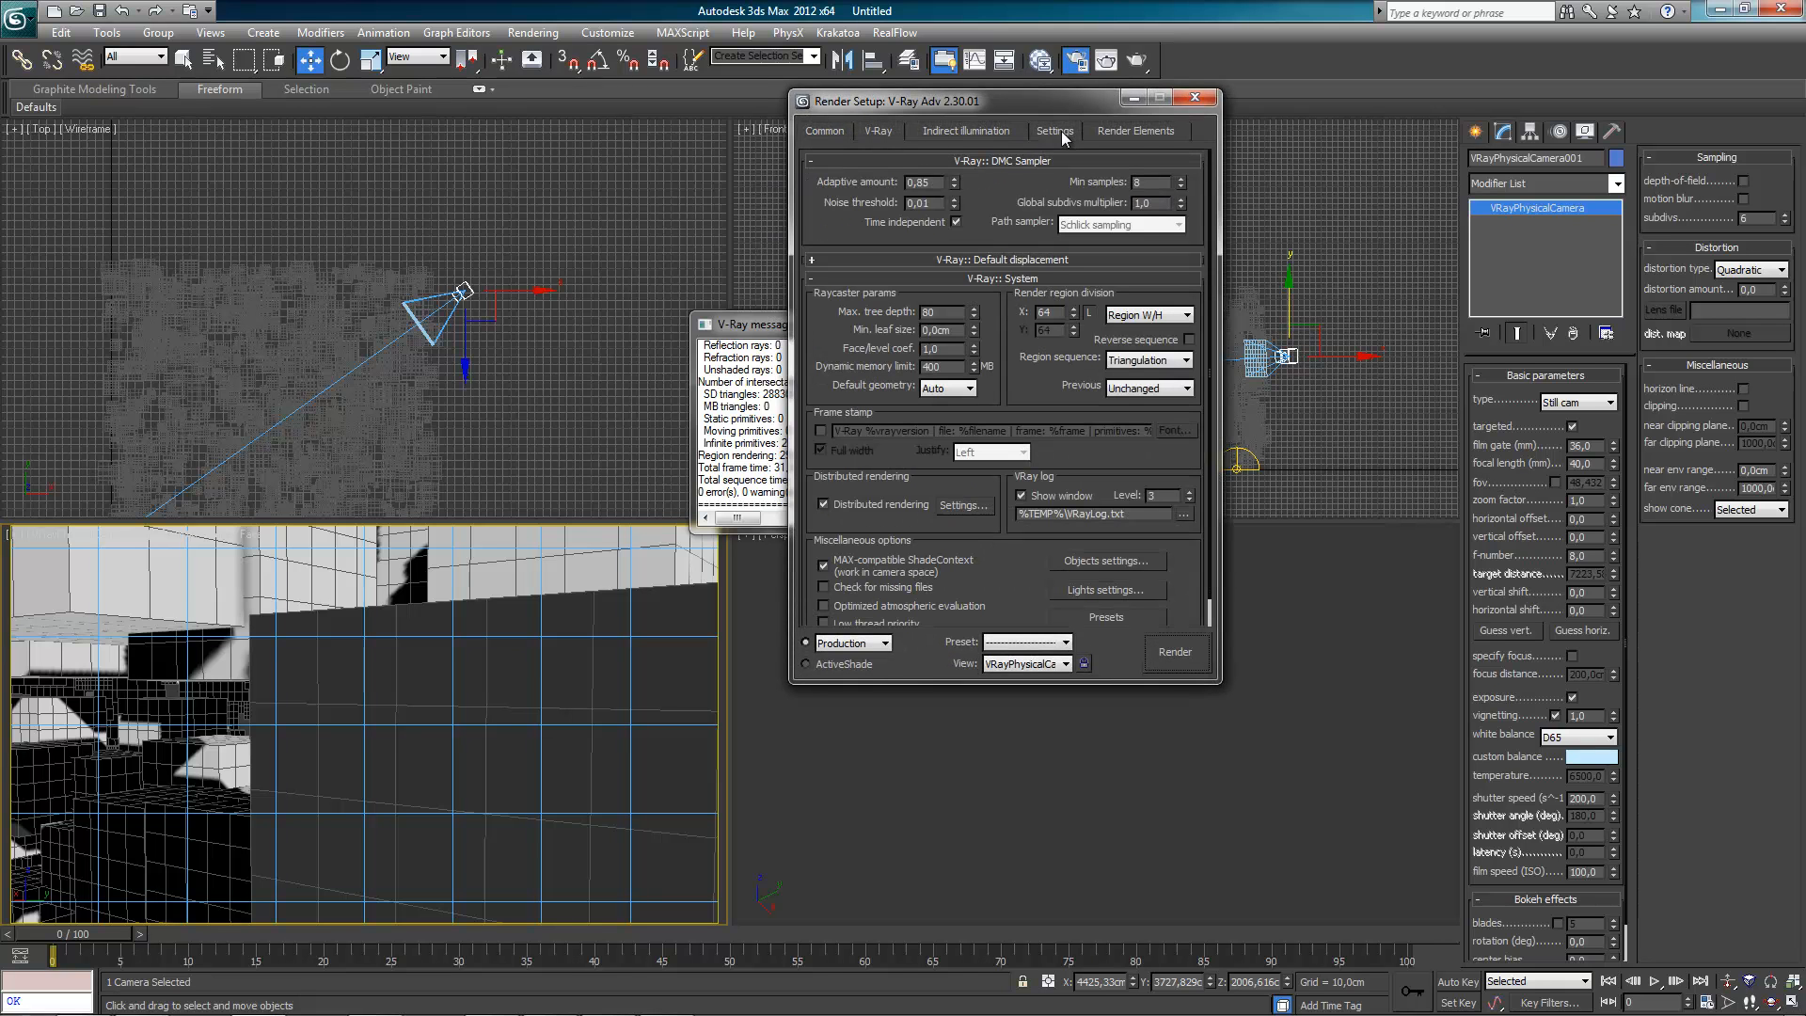
double_click(922, 183)
type("0,7")
left_click_drag(923, 203, 932, 203)
key("Return")
left_click_drag(1153, 182, 1091, 181)
- Choose the irradiance map preset and go over its HSph. subdivs and interp. samples
left_click(1007, 138)
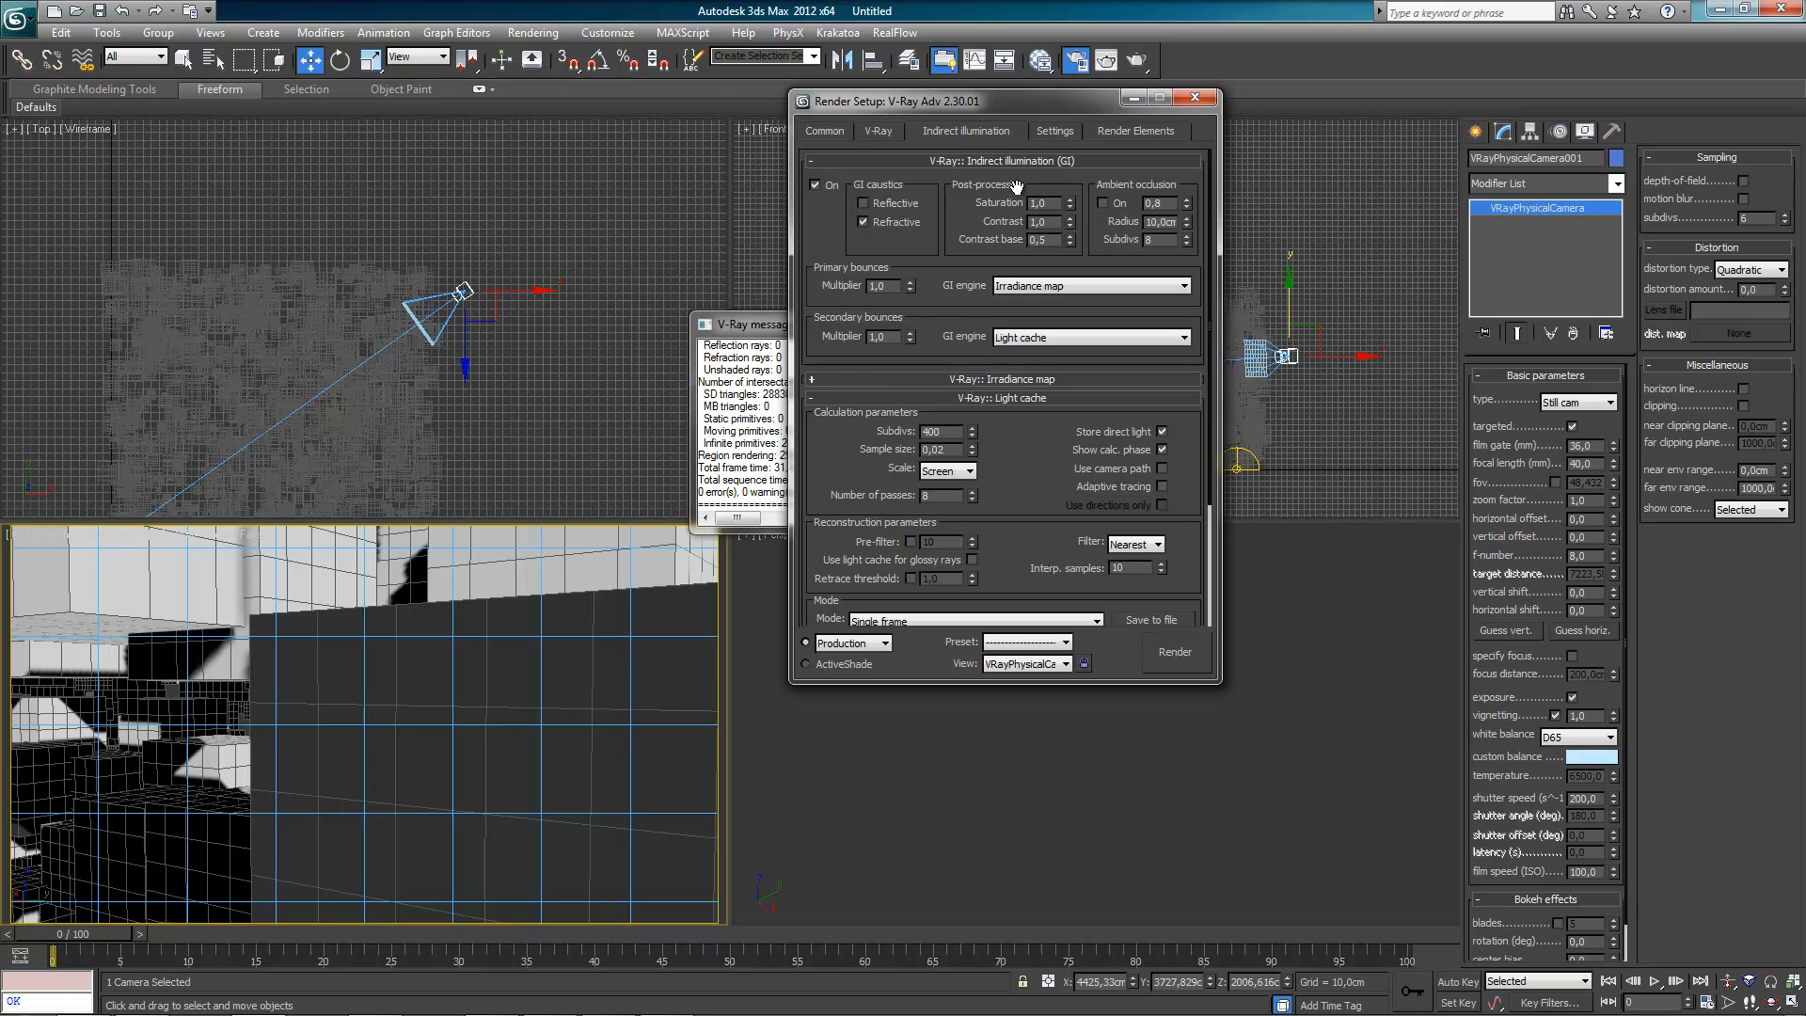
left_click(1024, 399)
left_click(1027, 378)
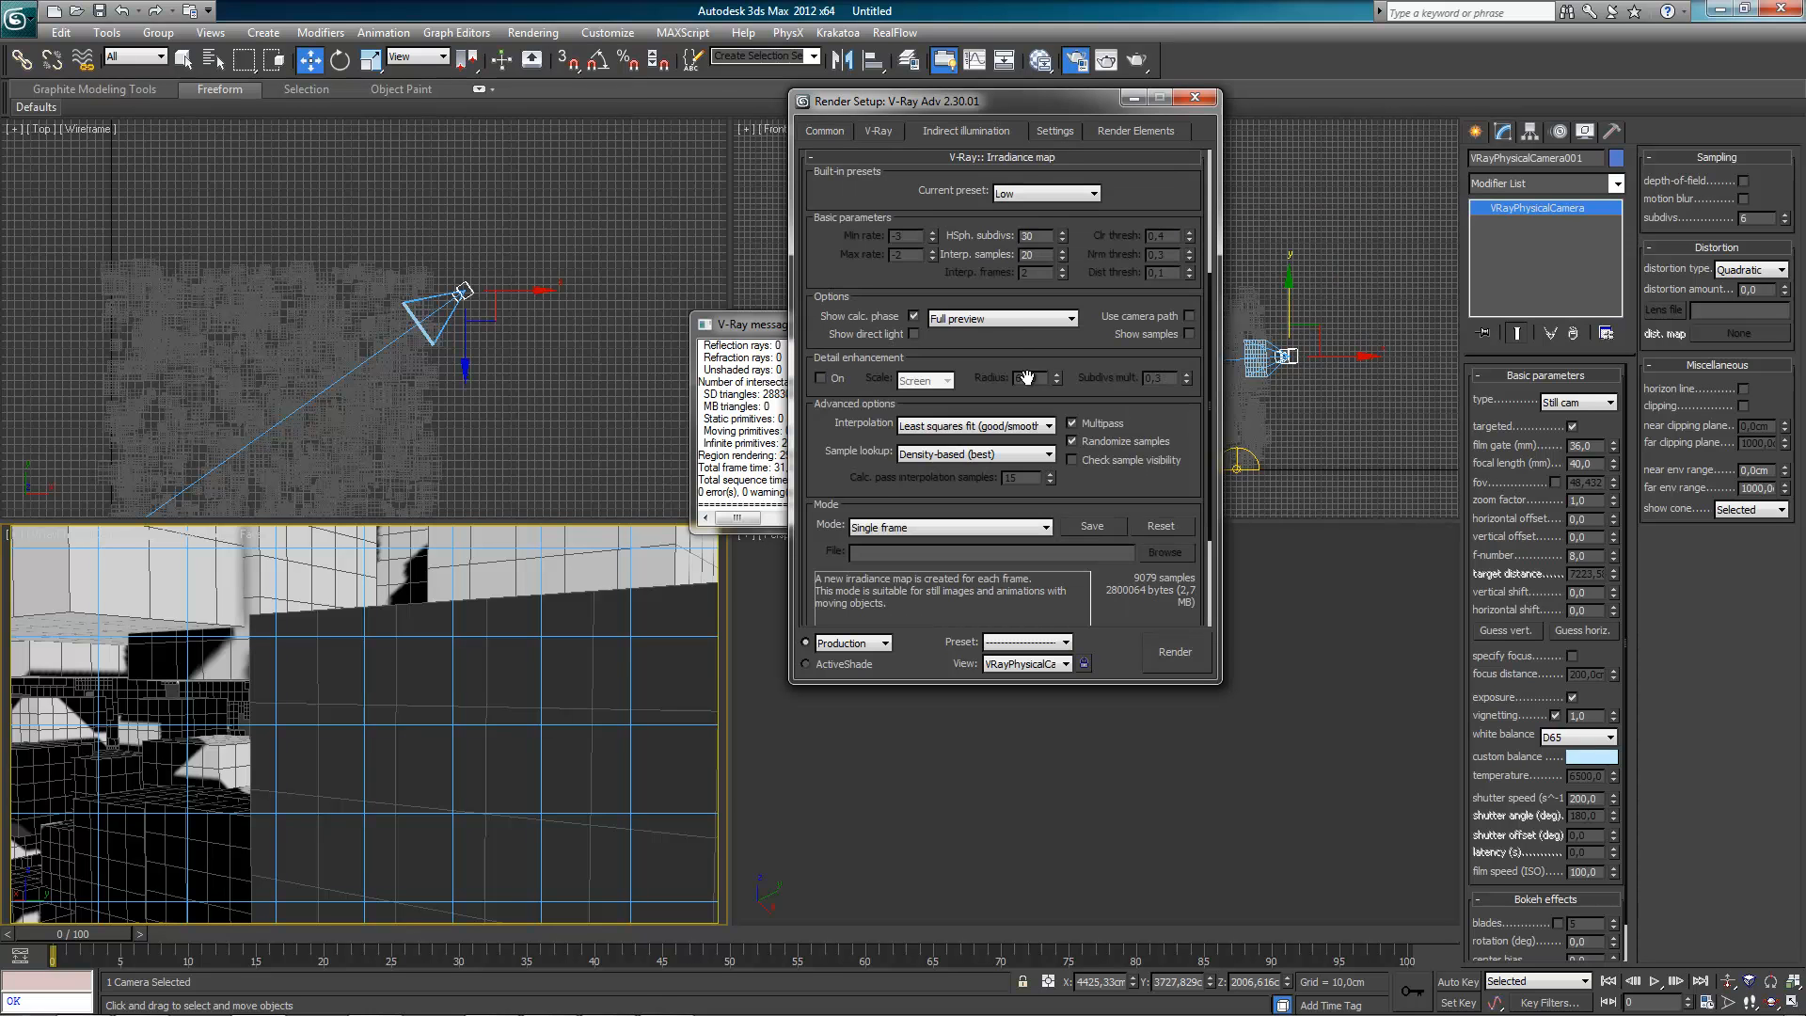
left_click(1044, 193)
left_click(1038, 240)
double_click(1034, 235)
double_click(1034, 254)
- Set the light cache subdivs to 1200 and collapse the indirect illumination rollouts
left_click(1001, 158)
left_click(1002, 398)
scroll(1002, 397, "down", 3)
double_click(935, 293)
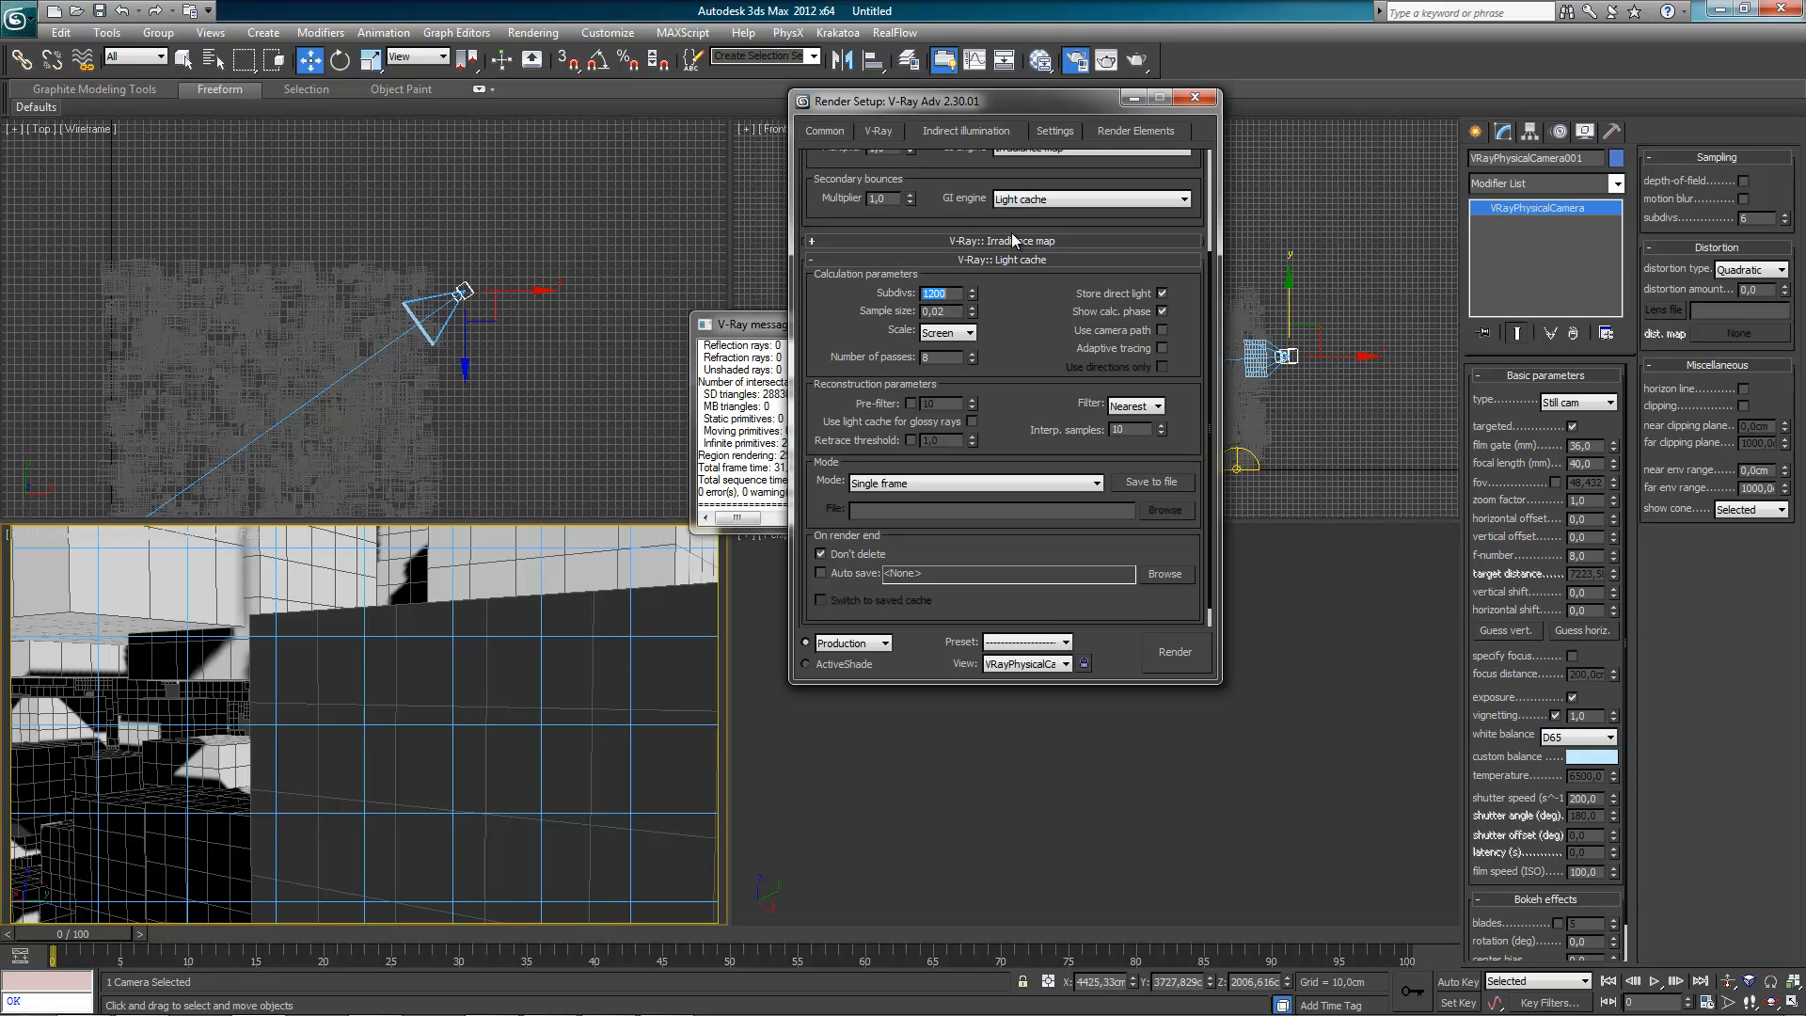
left_click(1008, 261)
left_click(988, 161)
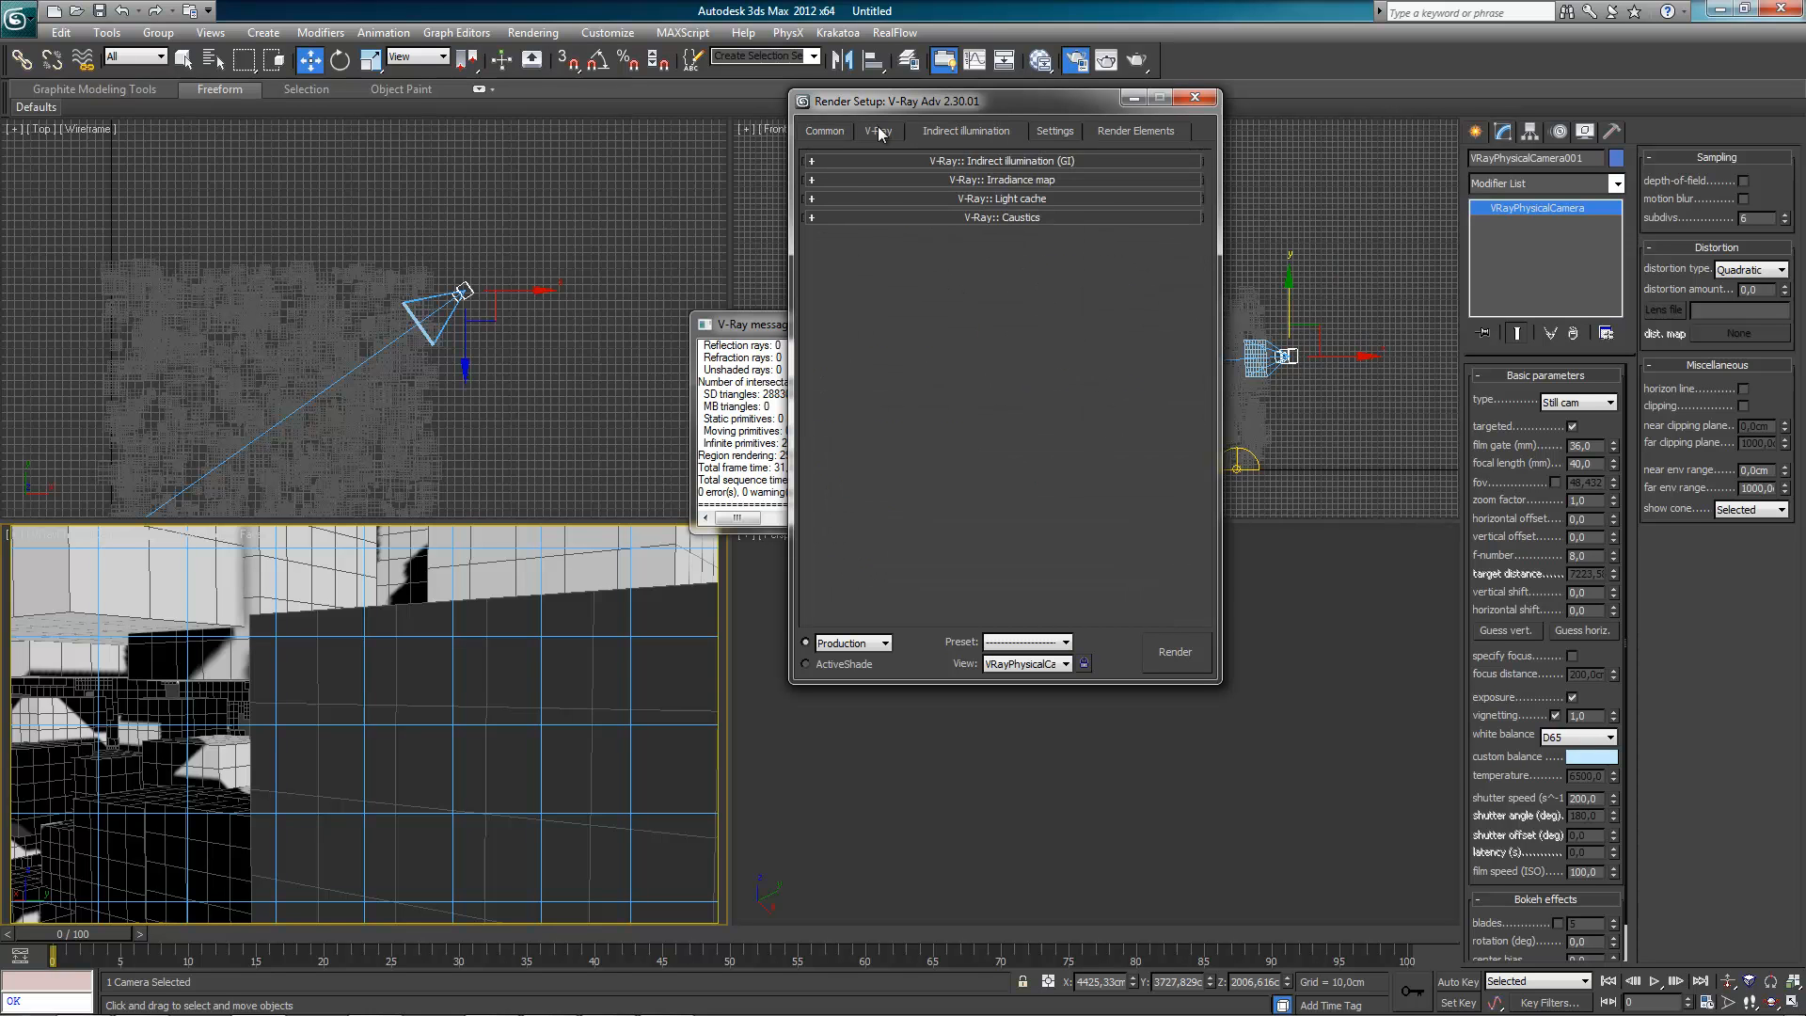
- Set the adaptive DMC image sampler's max subdivs to 12, collapsing the Global switches and Image sampler rollouts
left_click(878, 132)
scroll(980, 229, "down", 1)
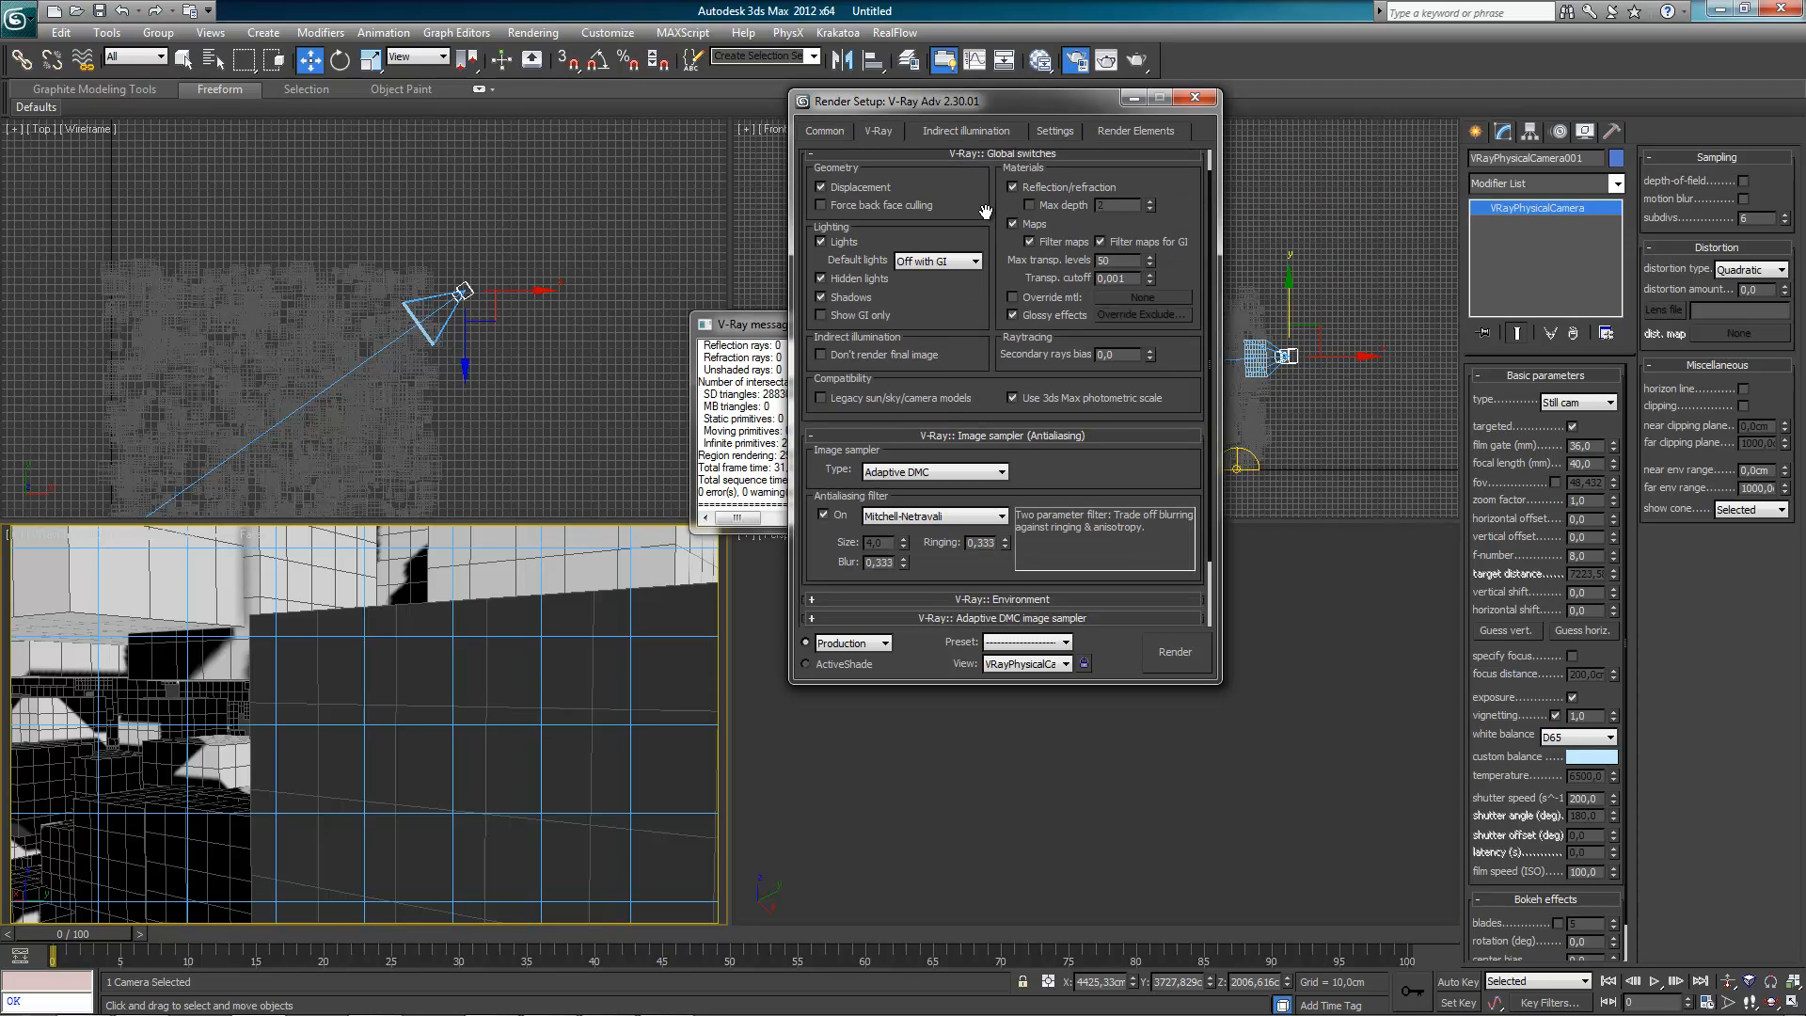
left_click(986, 153)
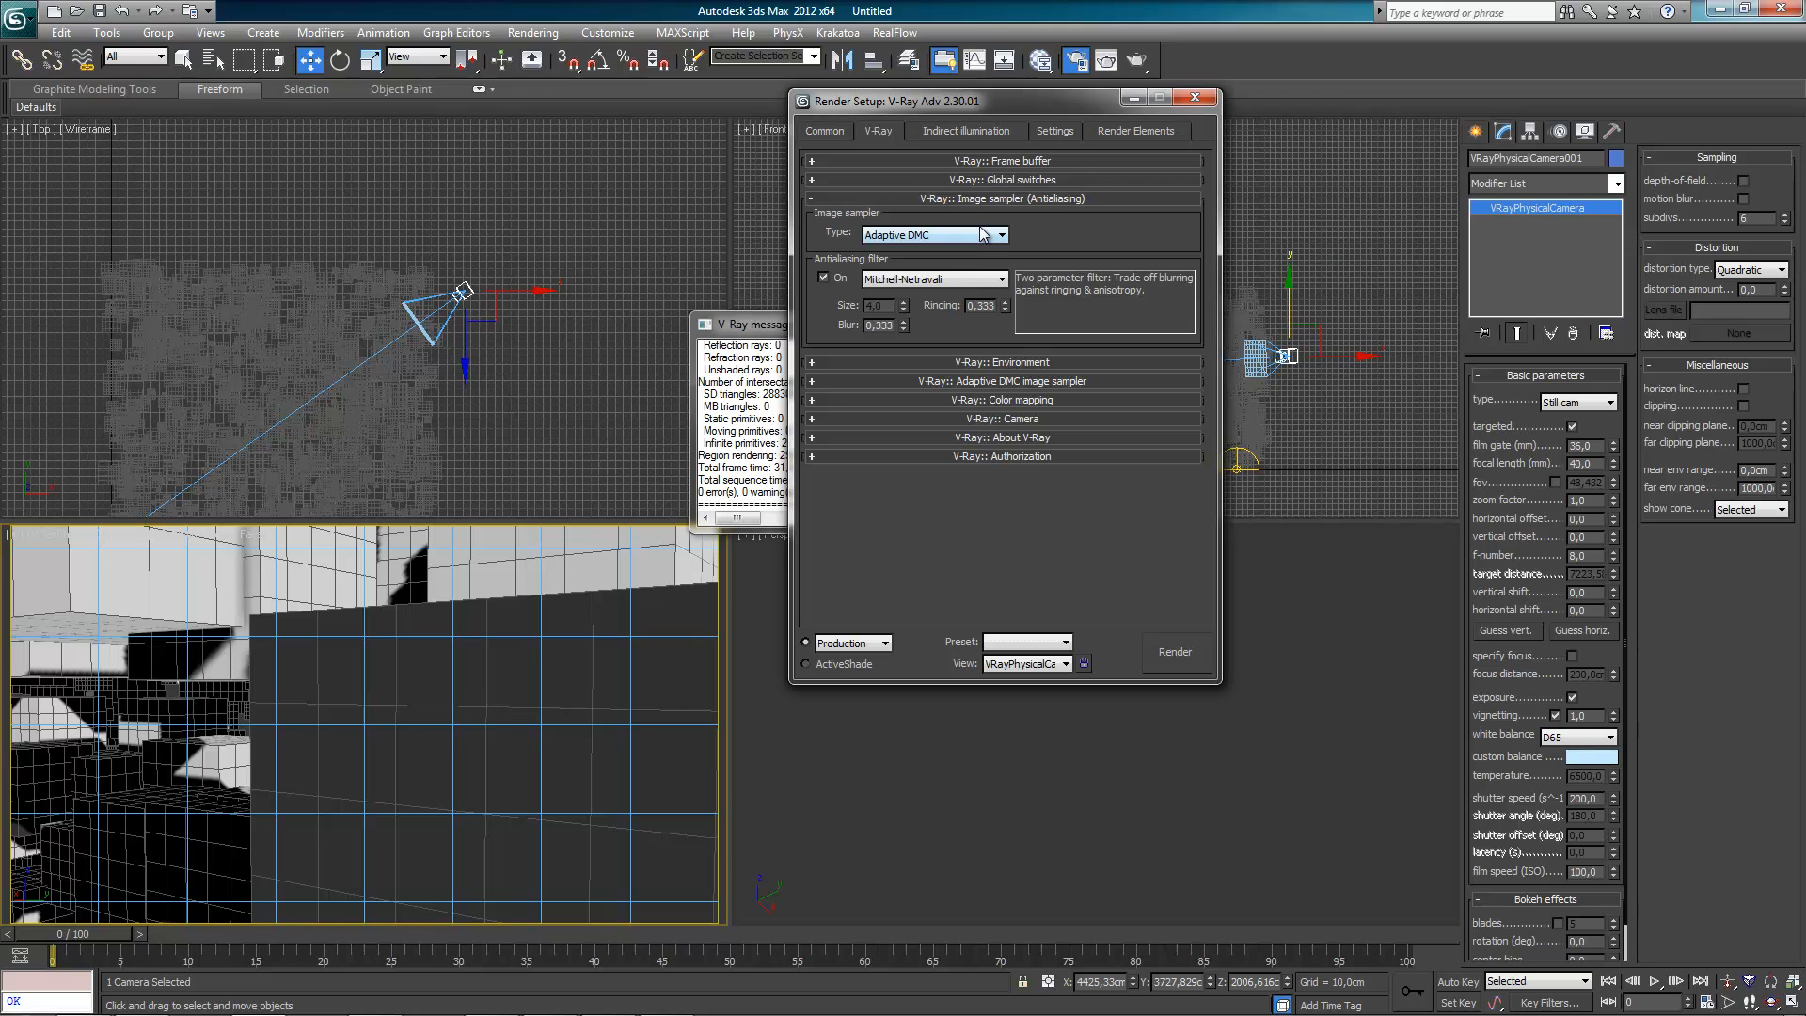
left_click(974, 201)
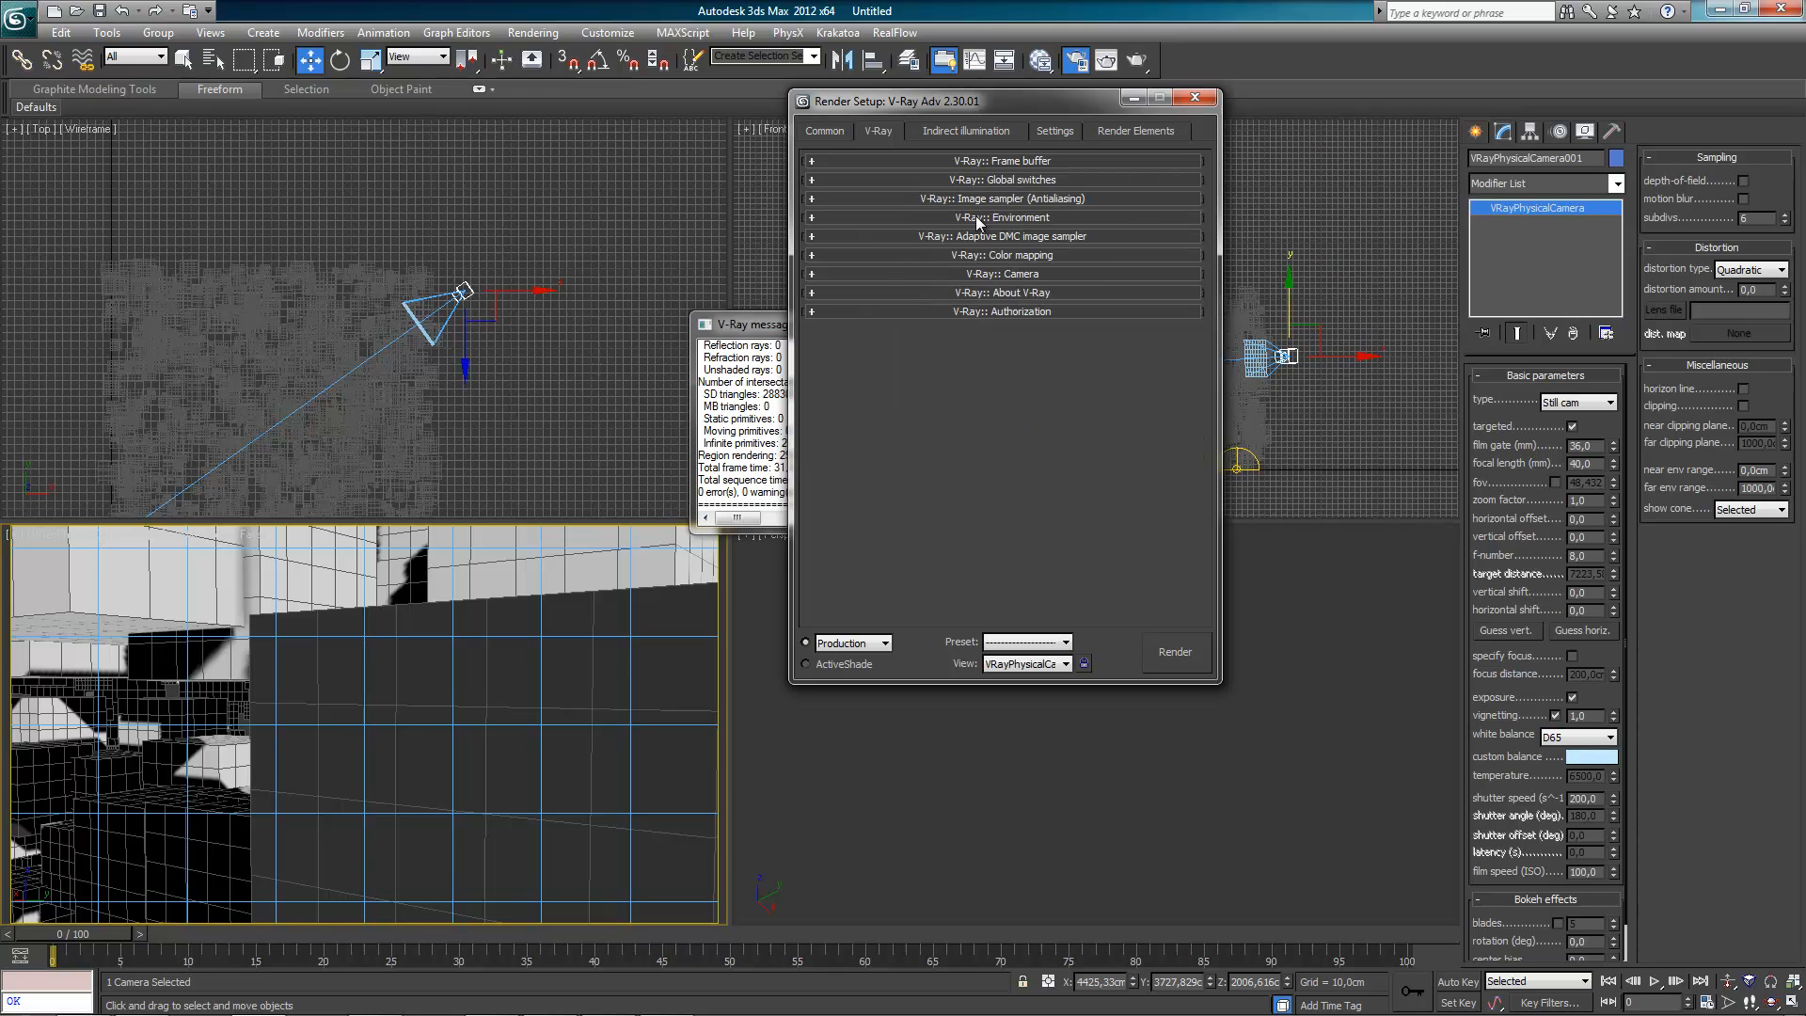
left_click(979, 238)
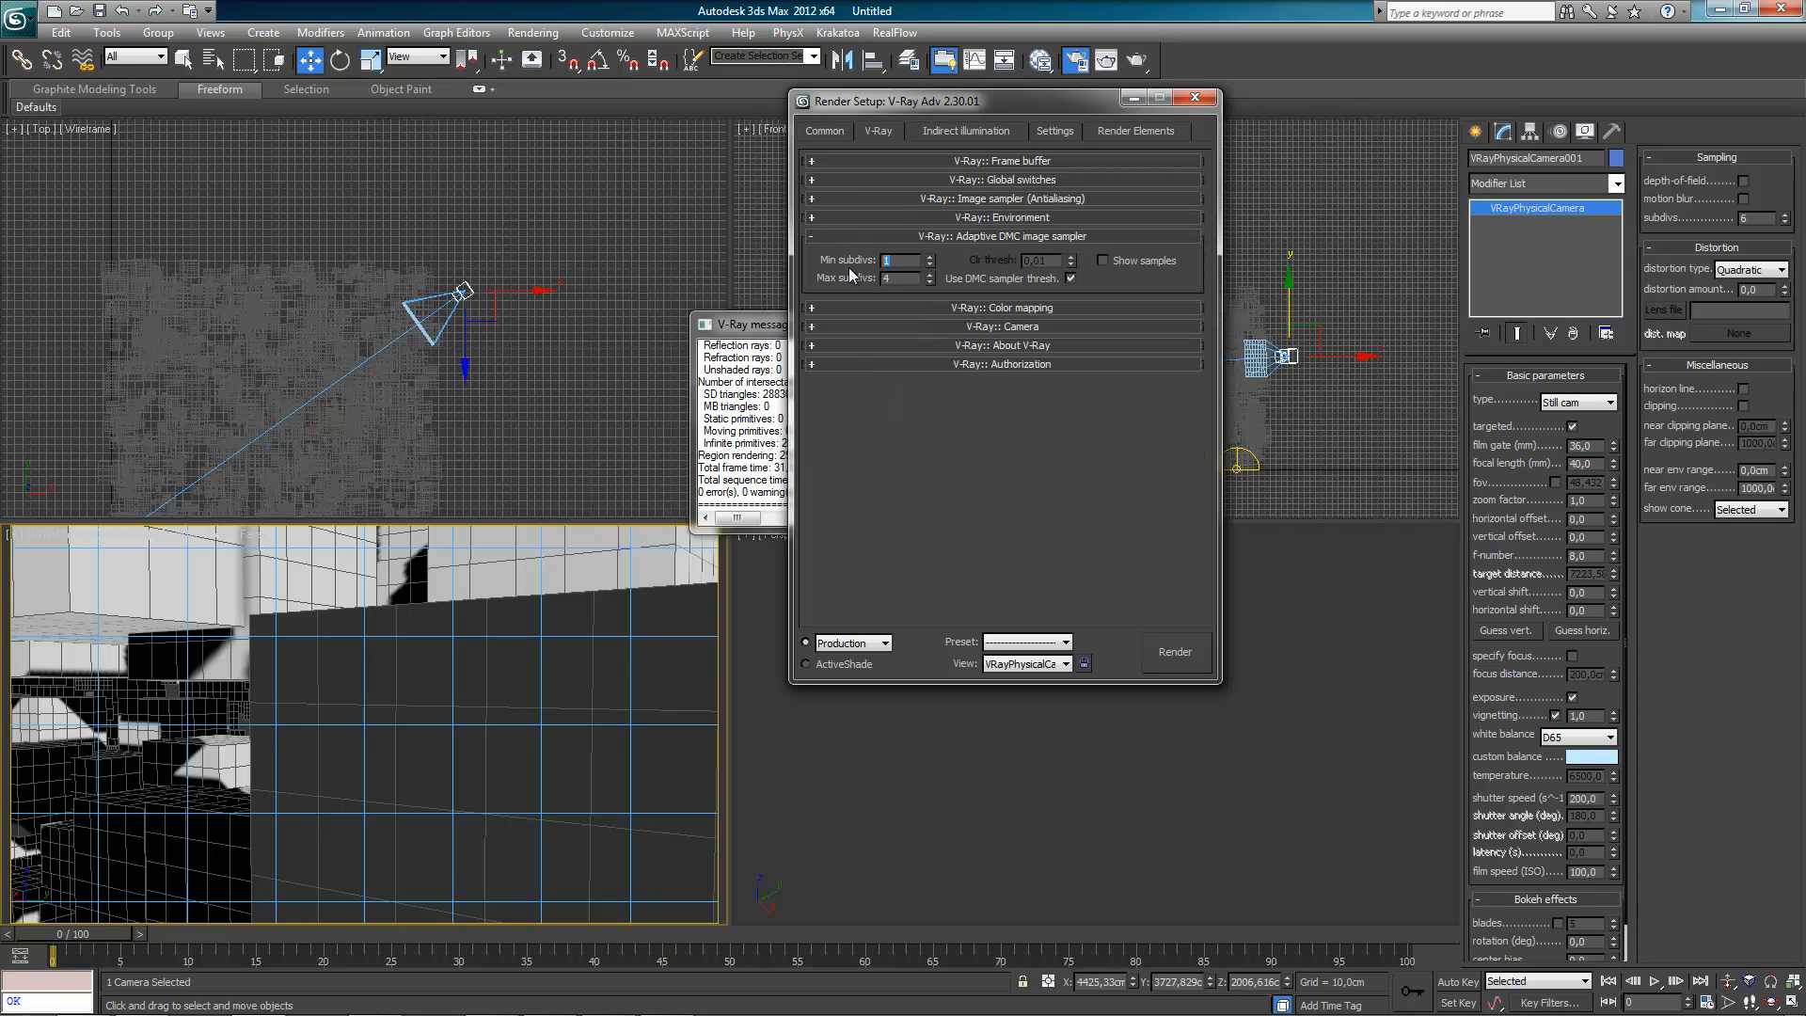
key("Tab")
type("12")
key("Return")
left_click(905, 257)
left_click(886, 260)
left_click(1014, 236)
- Check the color mapping settings and return to the common render parameters
left_click(1014, 254)
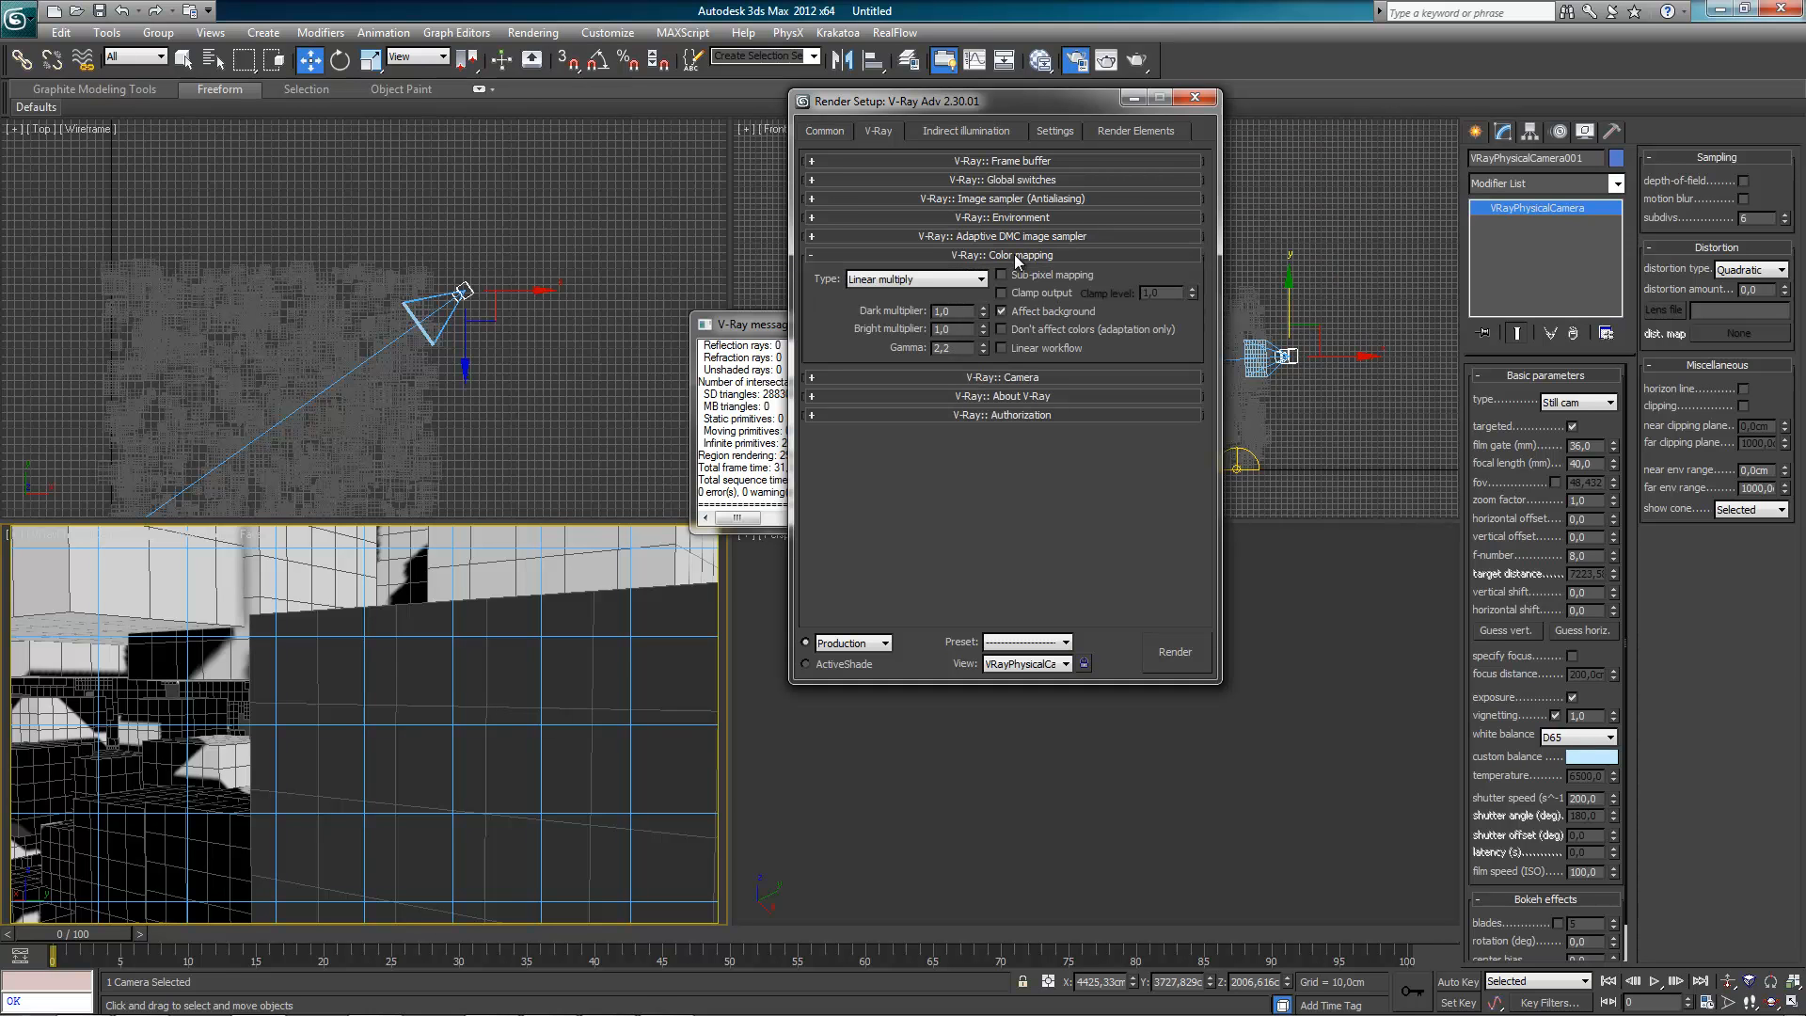
left_click(1014, 254)
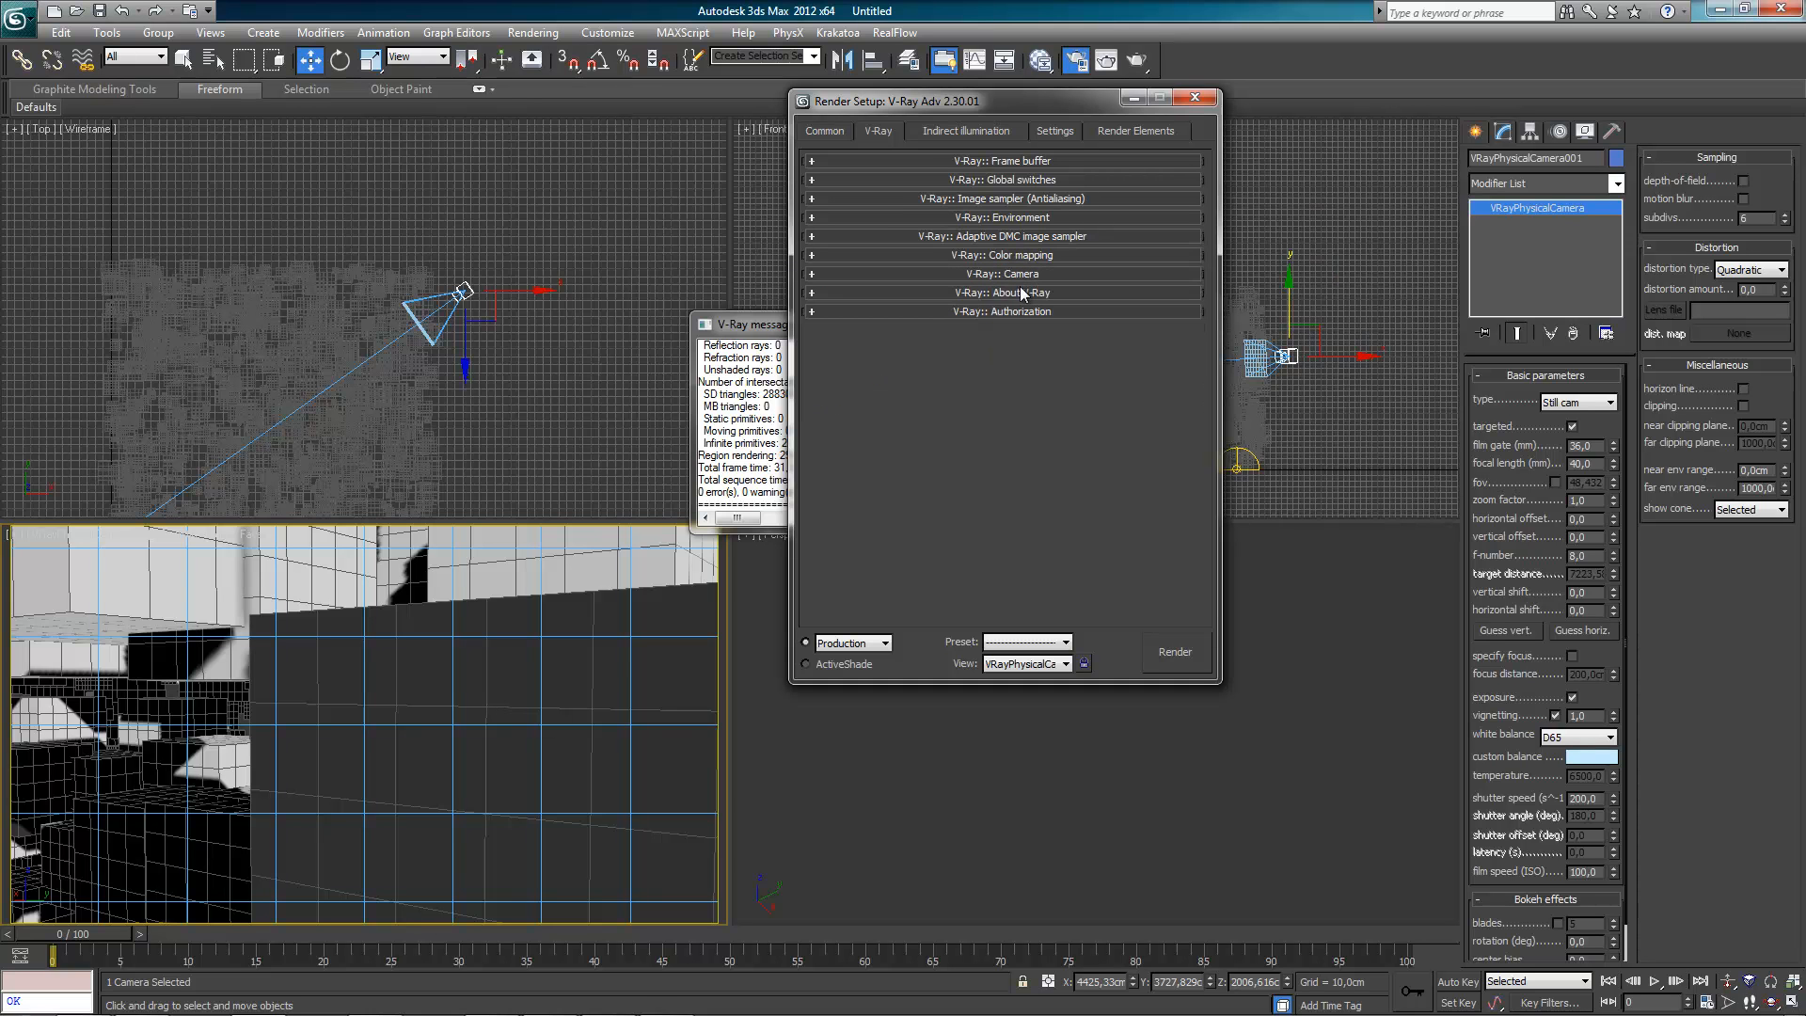
left_click(826, 136)
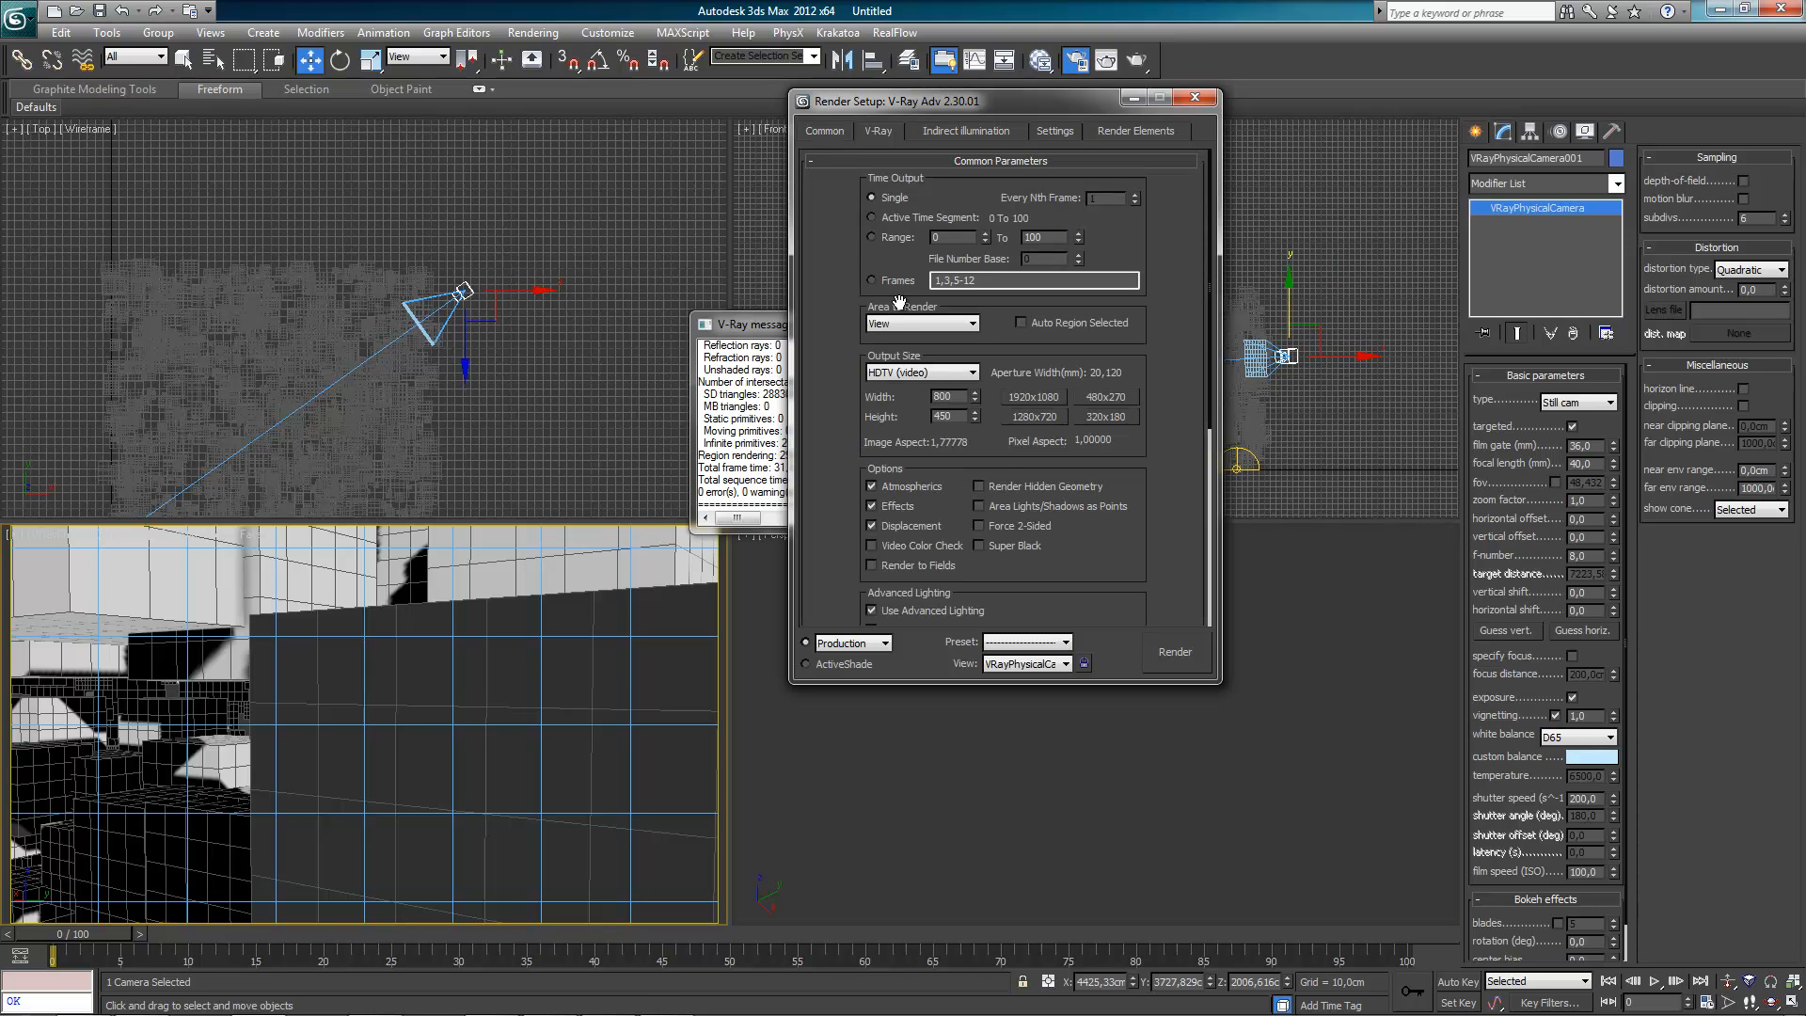
- Shift the camera view slightly, start a test render at 800x450 and cancel it during the light cache calculation
middle_click_drag(344, 611, 343, 612)
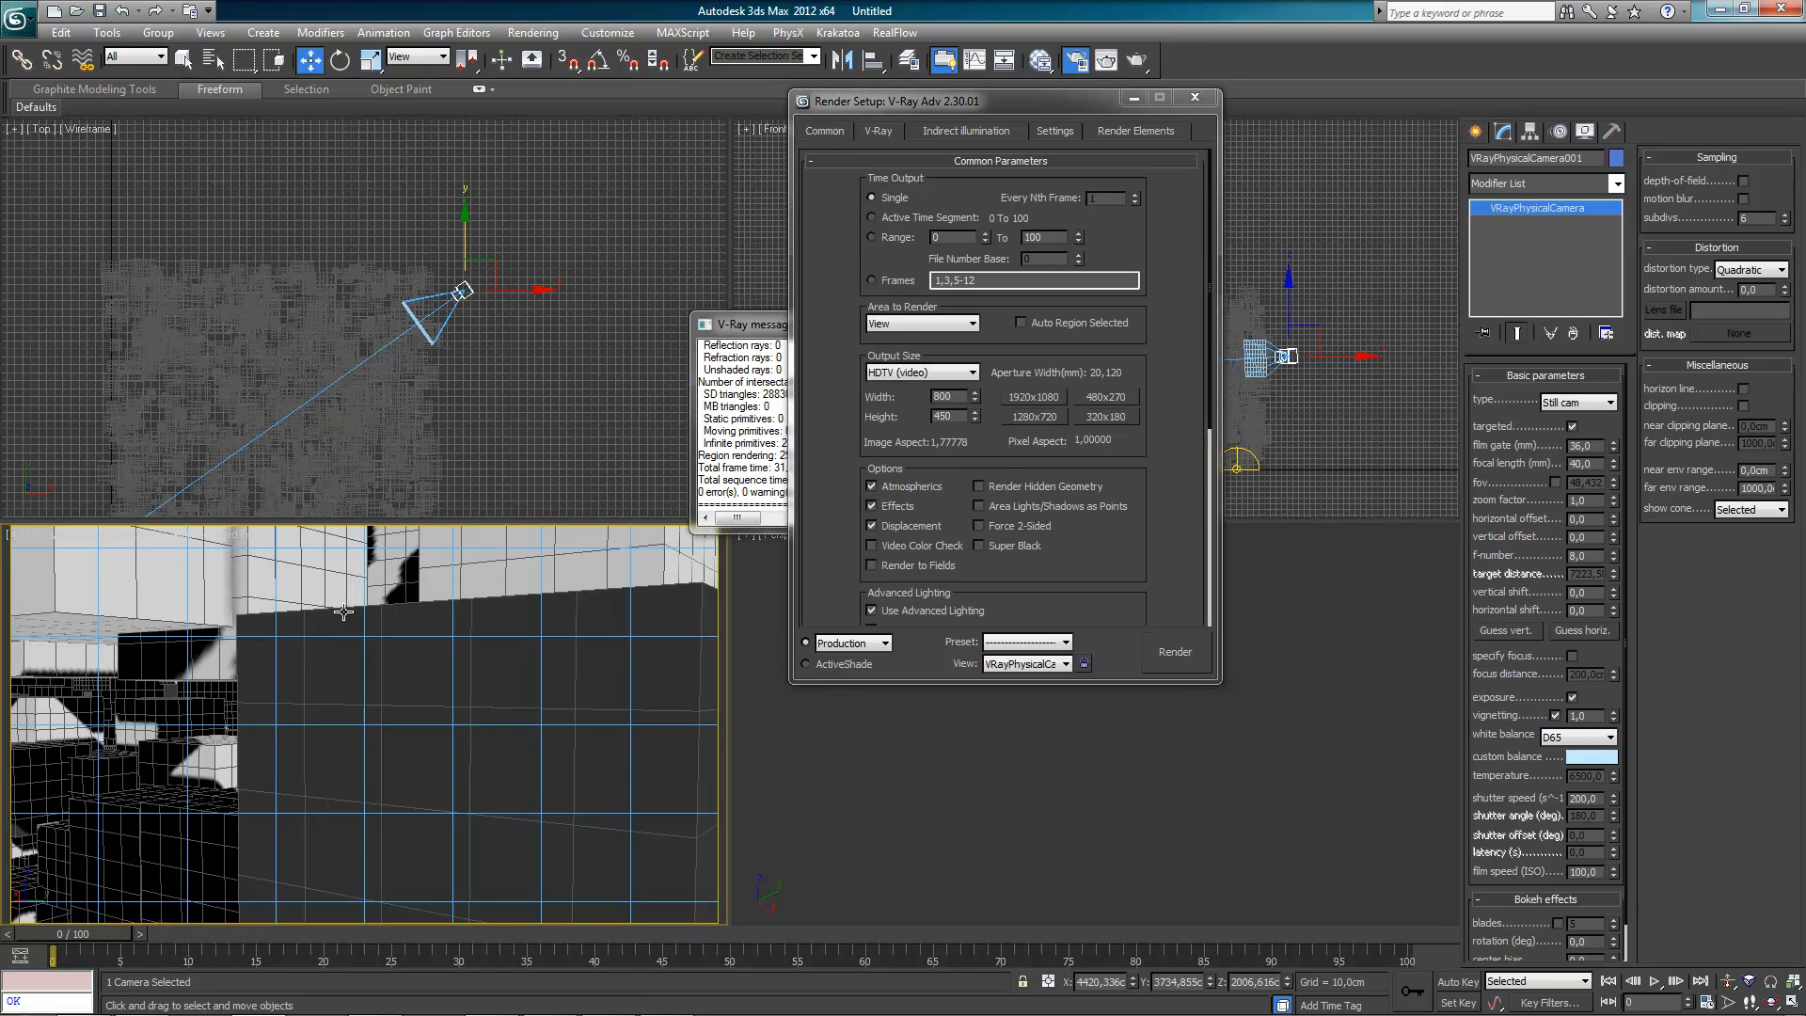
key("shift+q")
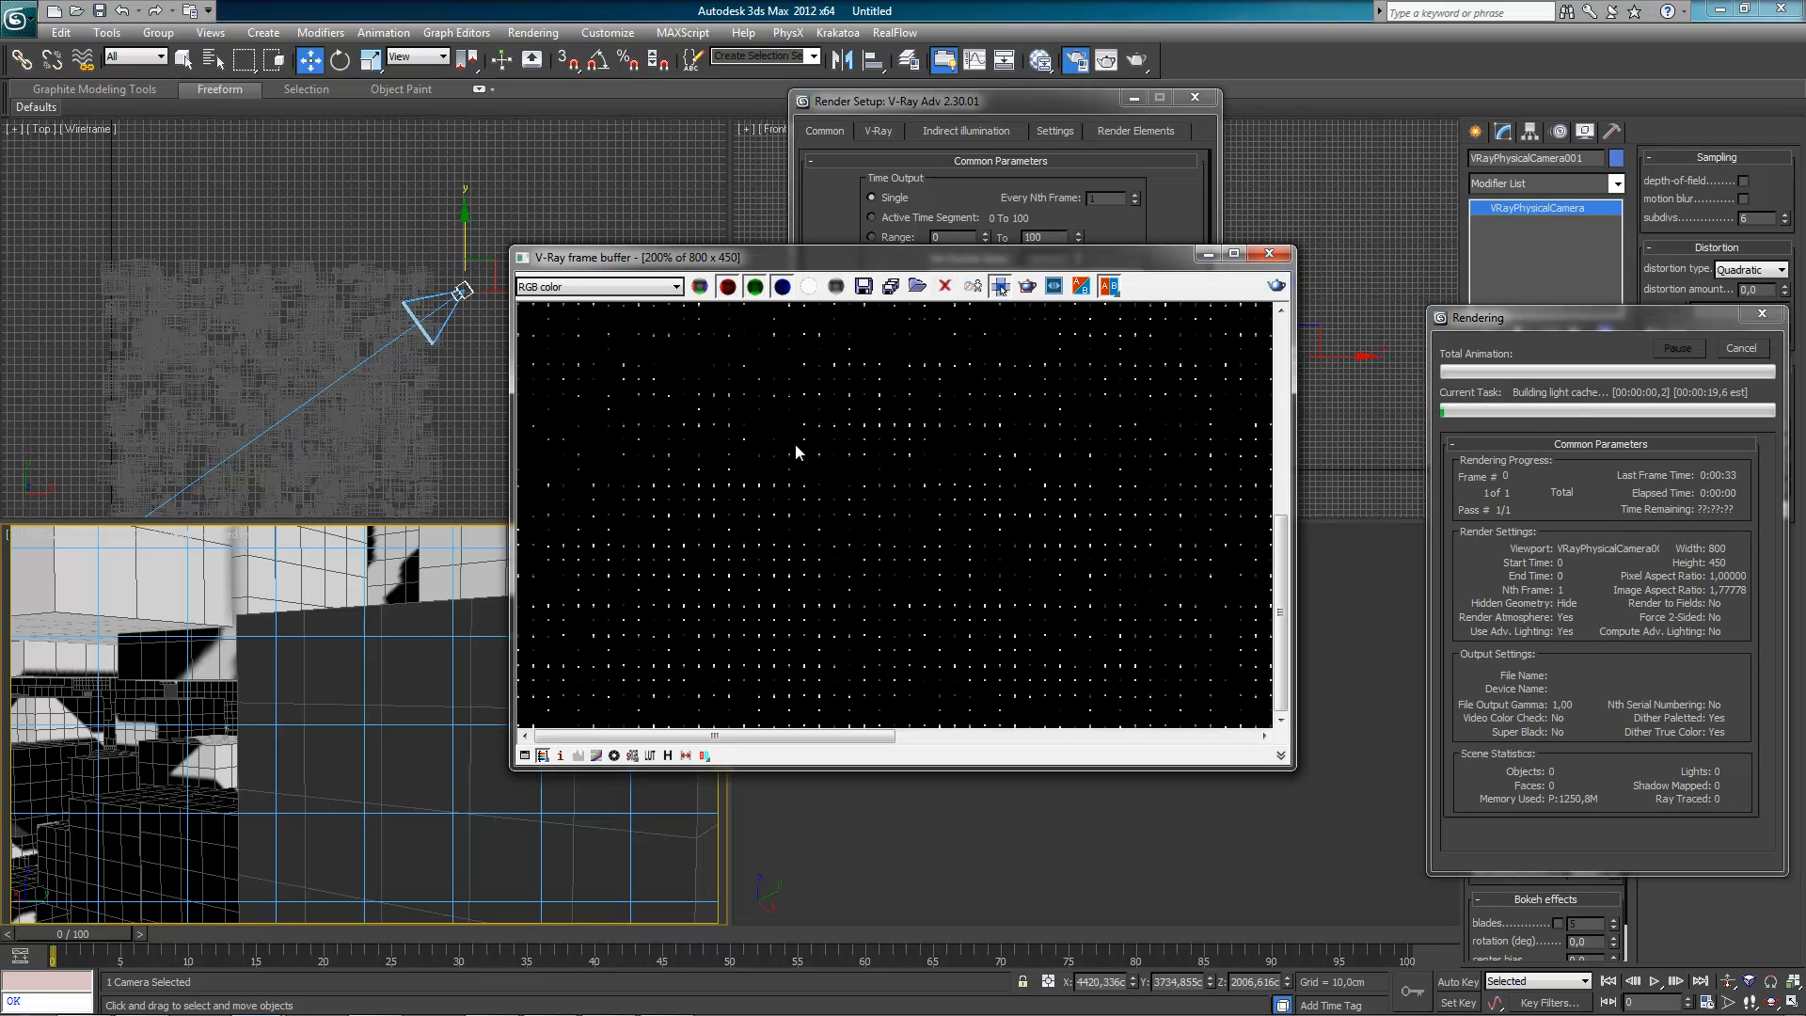
scroll(849, 463, "down", 2)
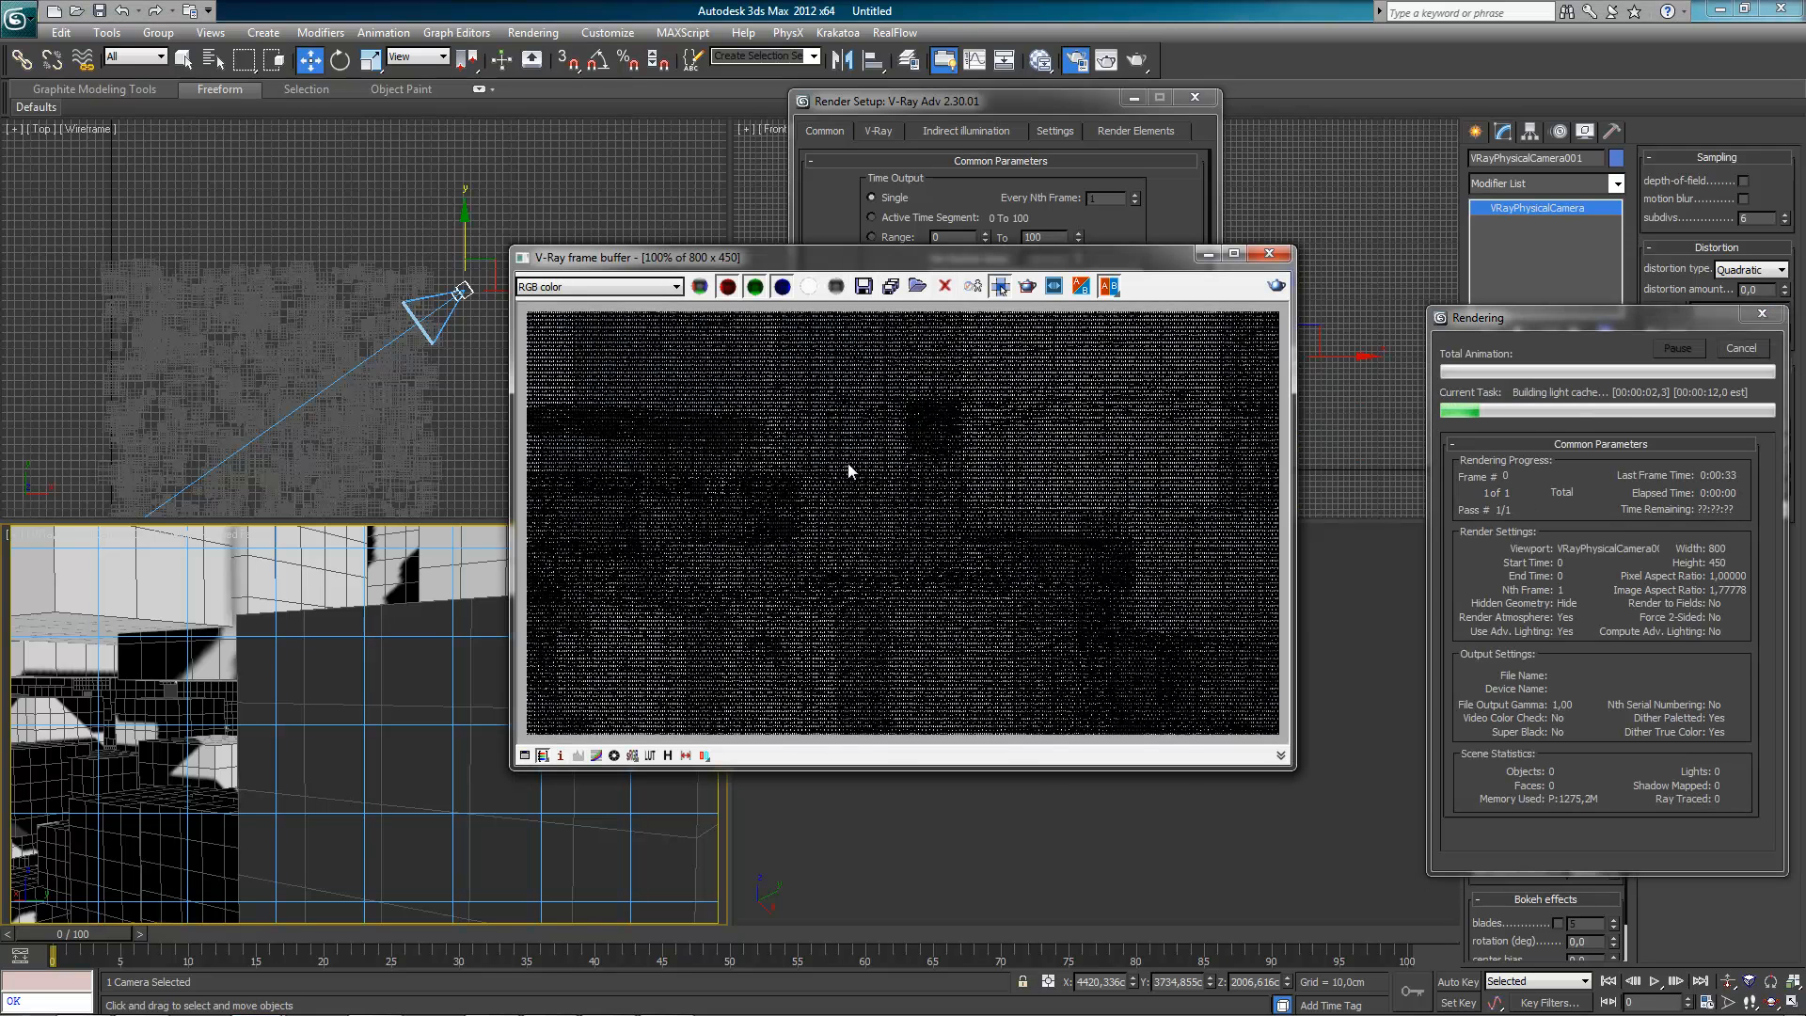
scroll(856, 468, "down", 1)
scroll(856, 468, "up", 1)
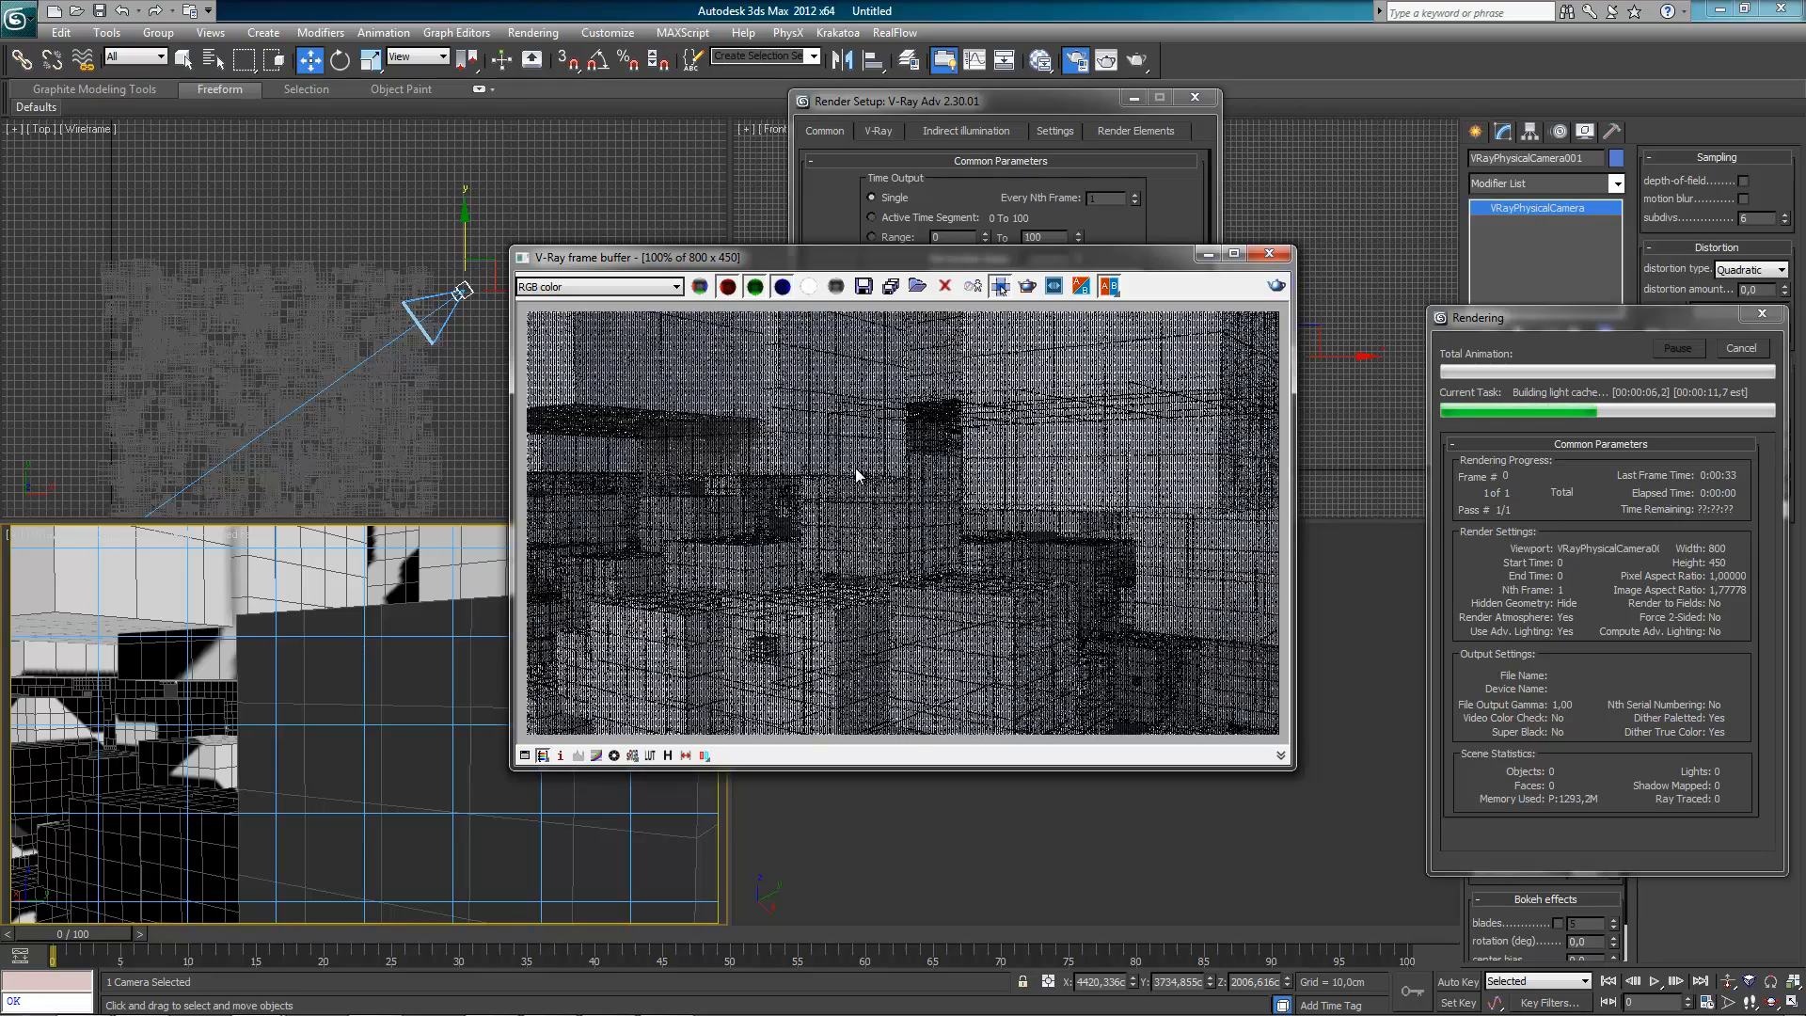
left_click(1745, 349)
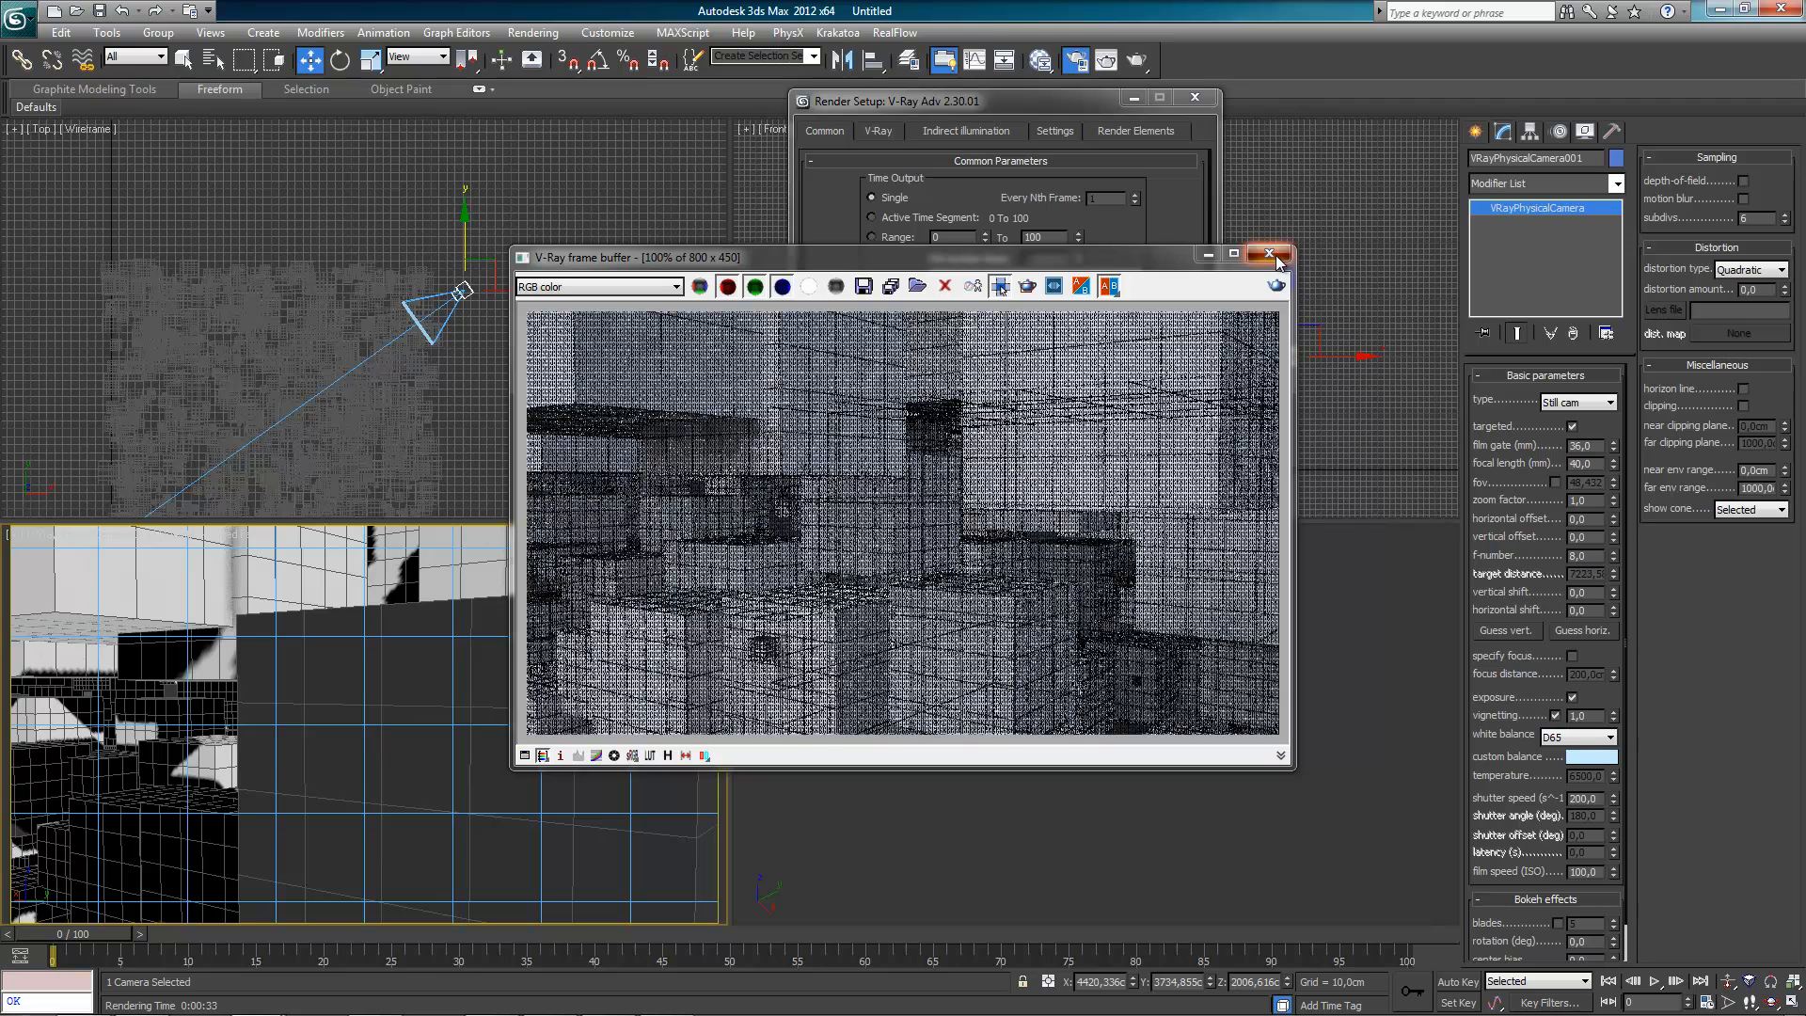
- Set the output size to 1920x1080, start rendering the camera view and cancel it during the light cache calculation
left_click(959, 98)
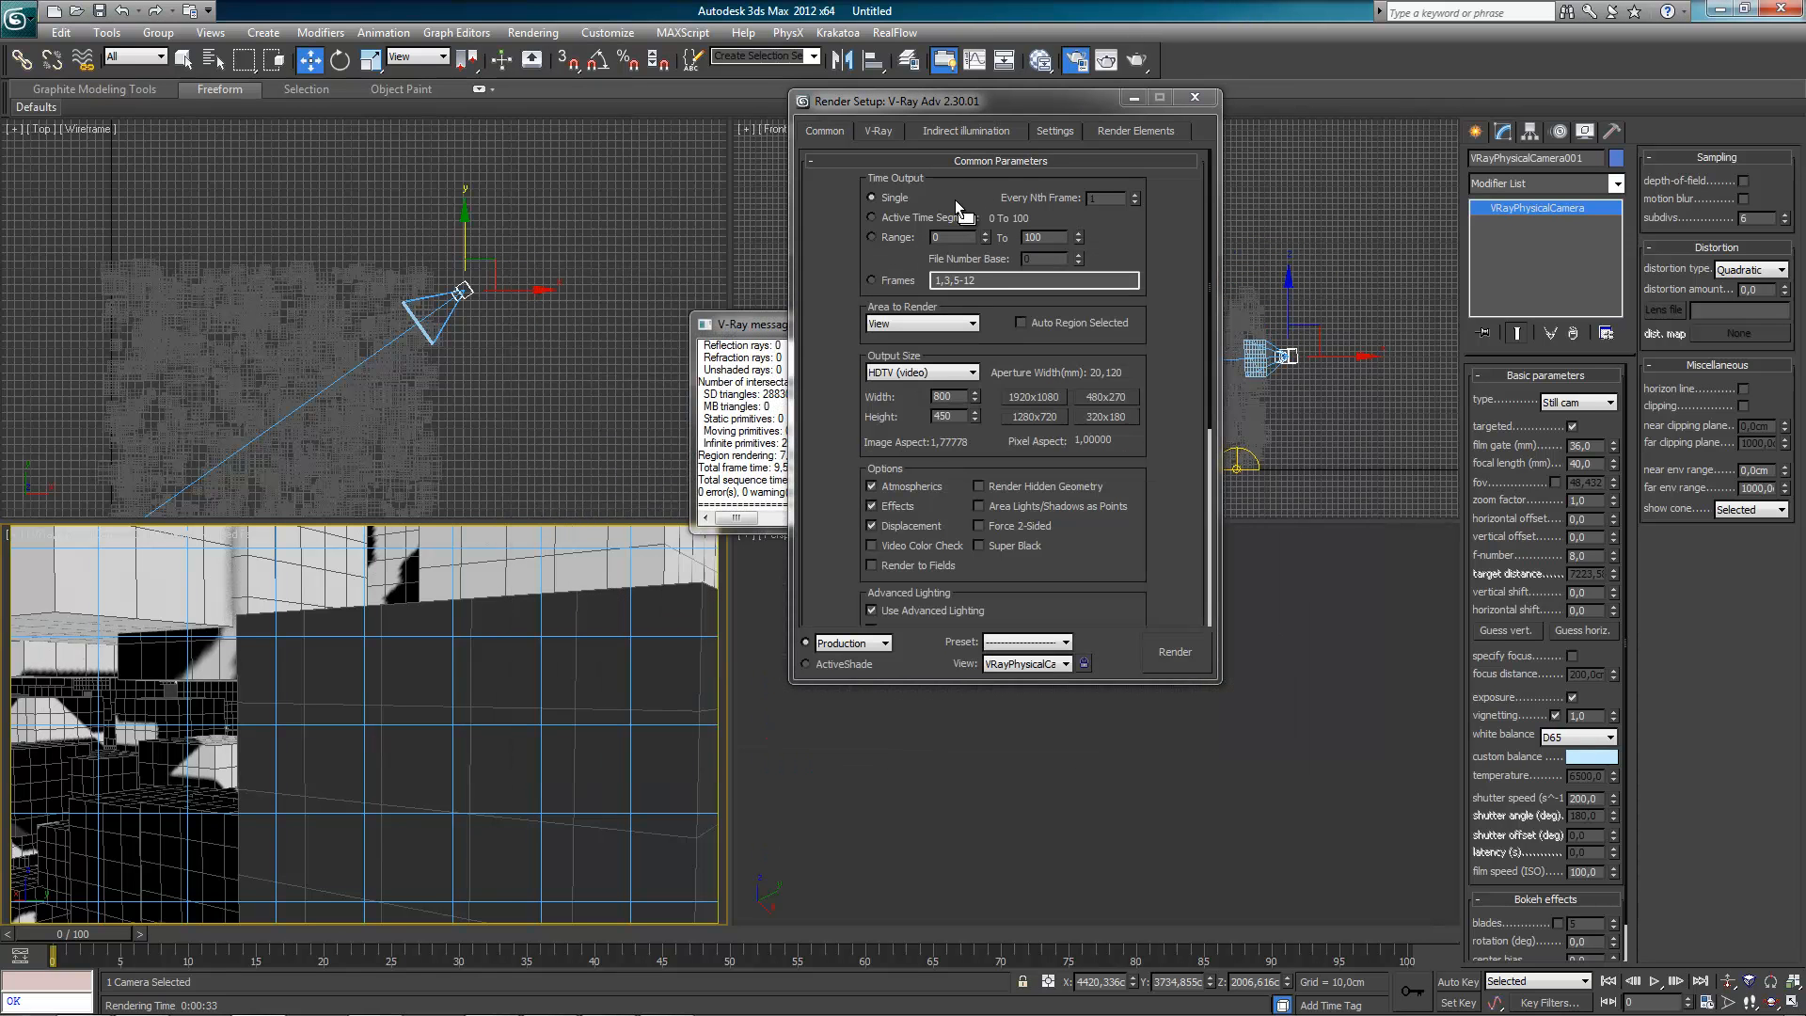
left_click(1027, 416)
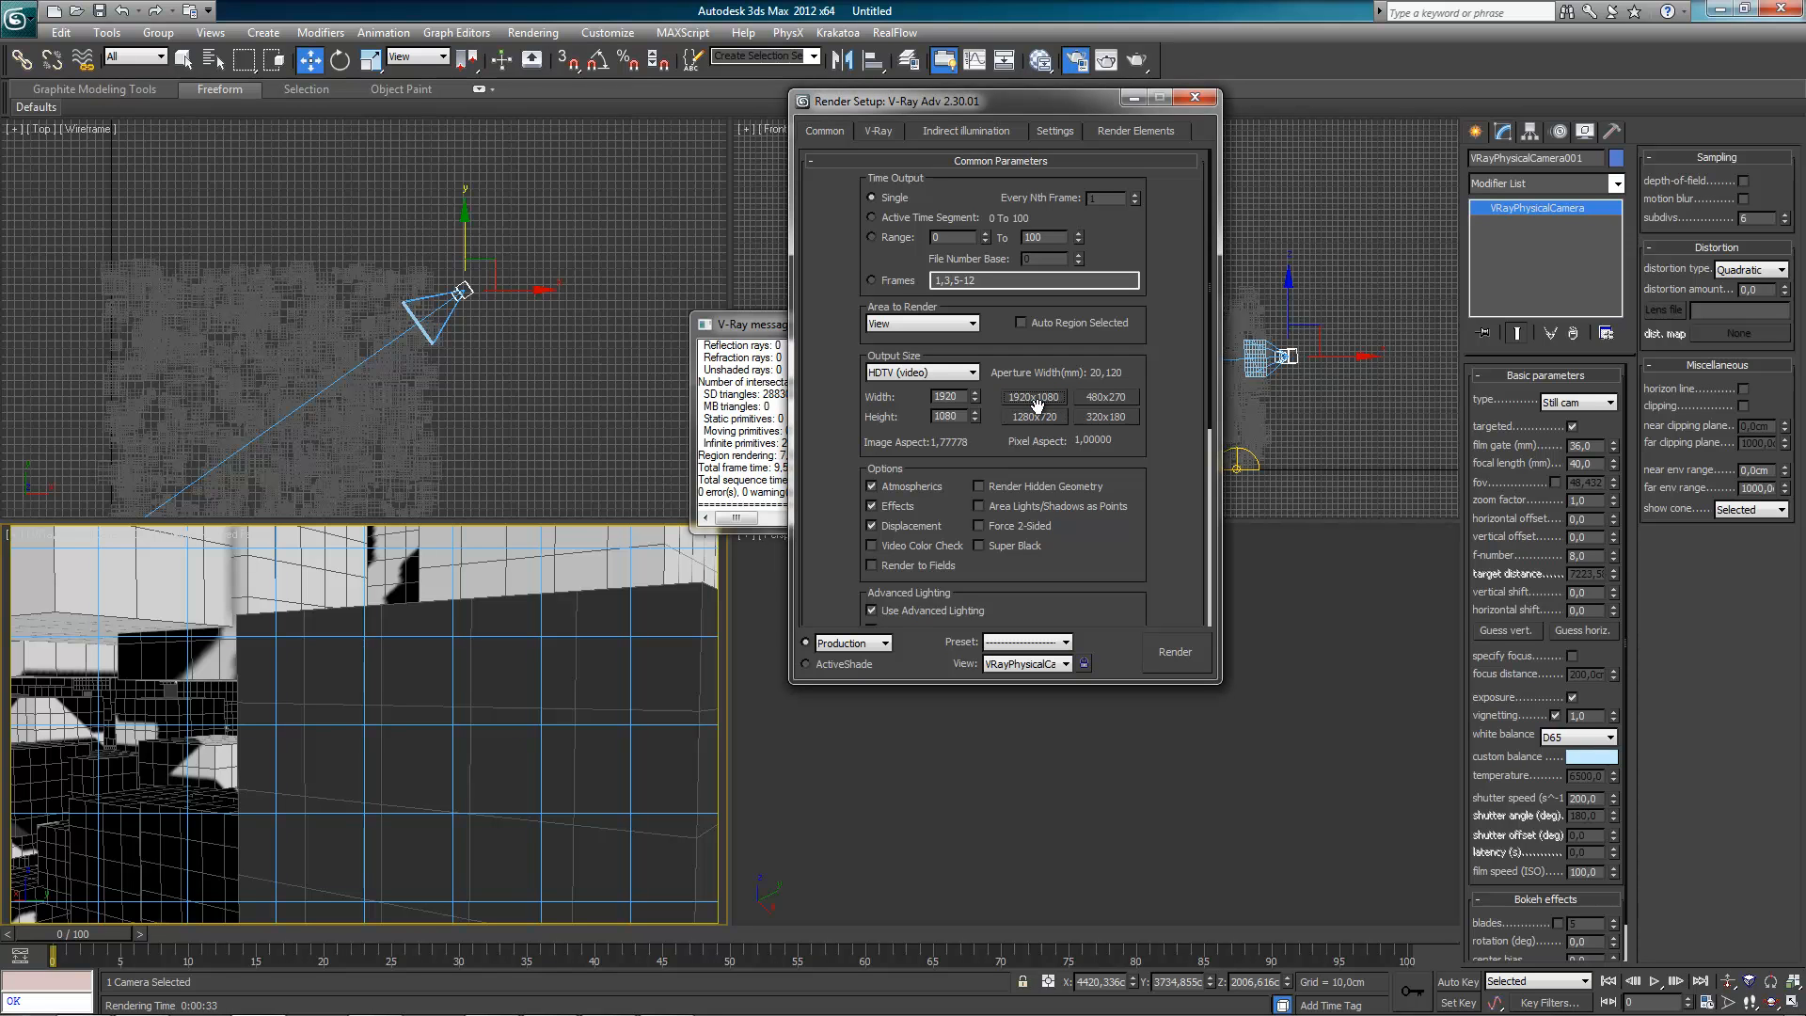
left_click(1175, 652)
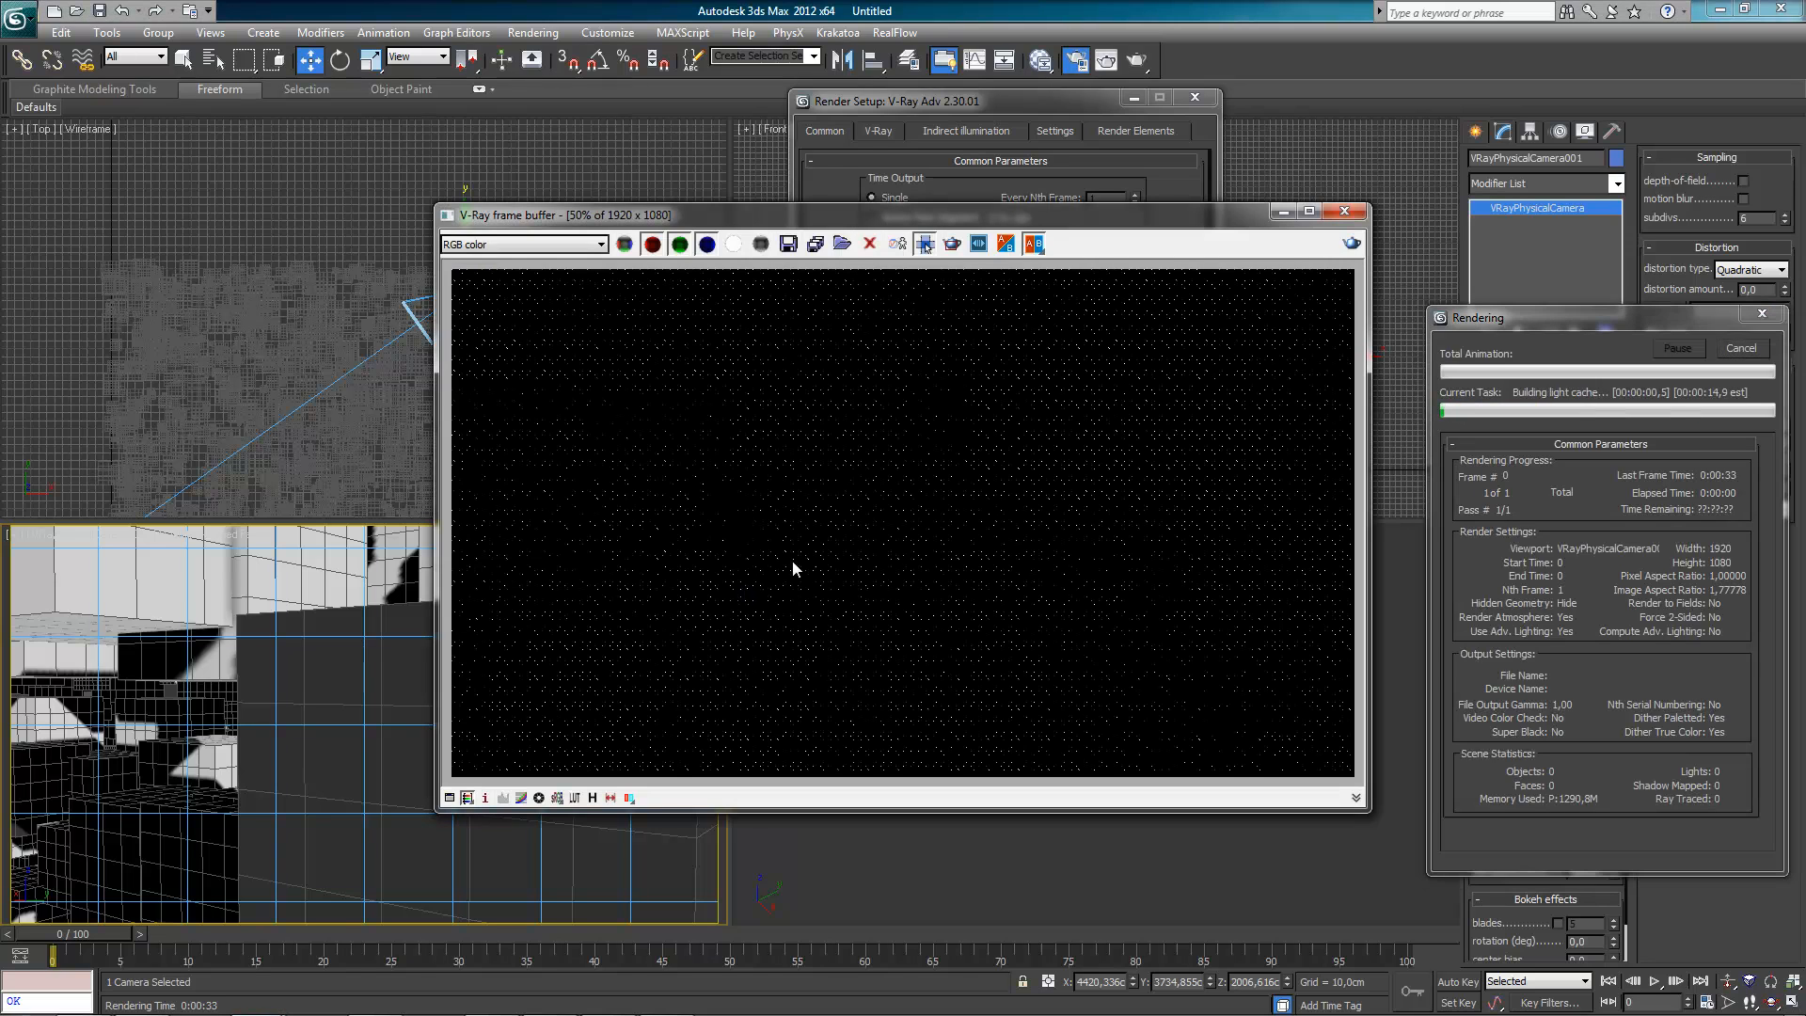
left_click(1741, 348)
left_click(926, 246)
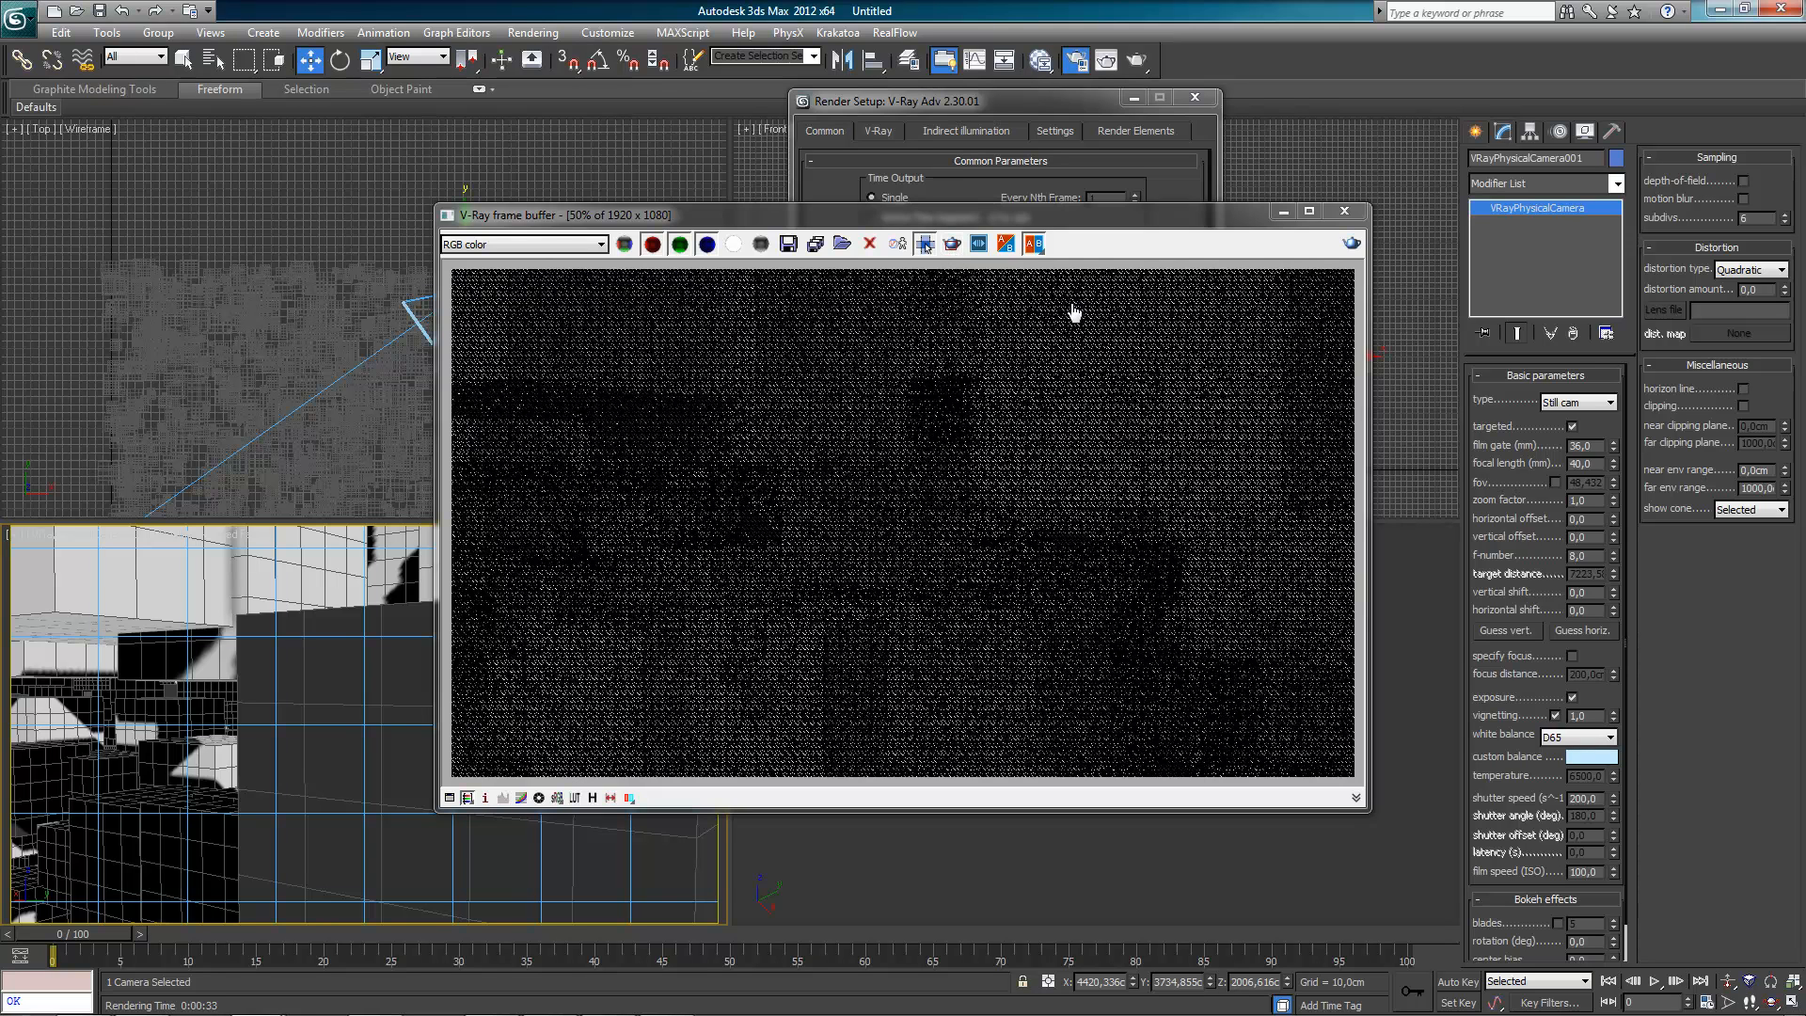
- Mark a render region over the central boxes in the V-Ray frame buffer and render only that region
left_click_drag(1031, 296, 689, 616)
left_click(1352, 243)
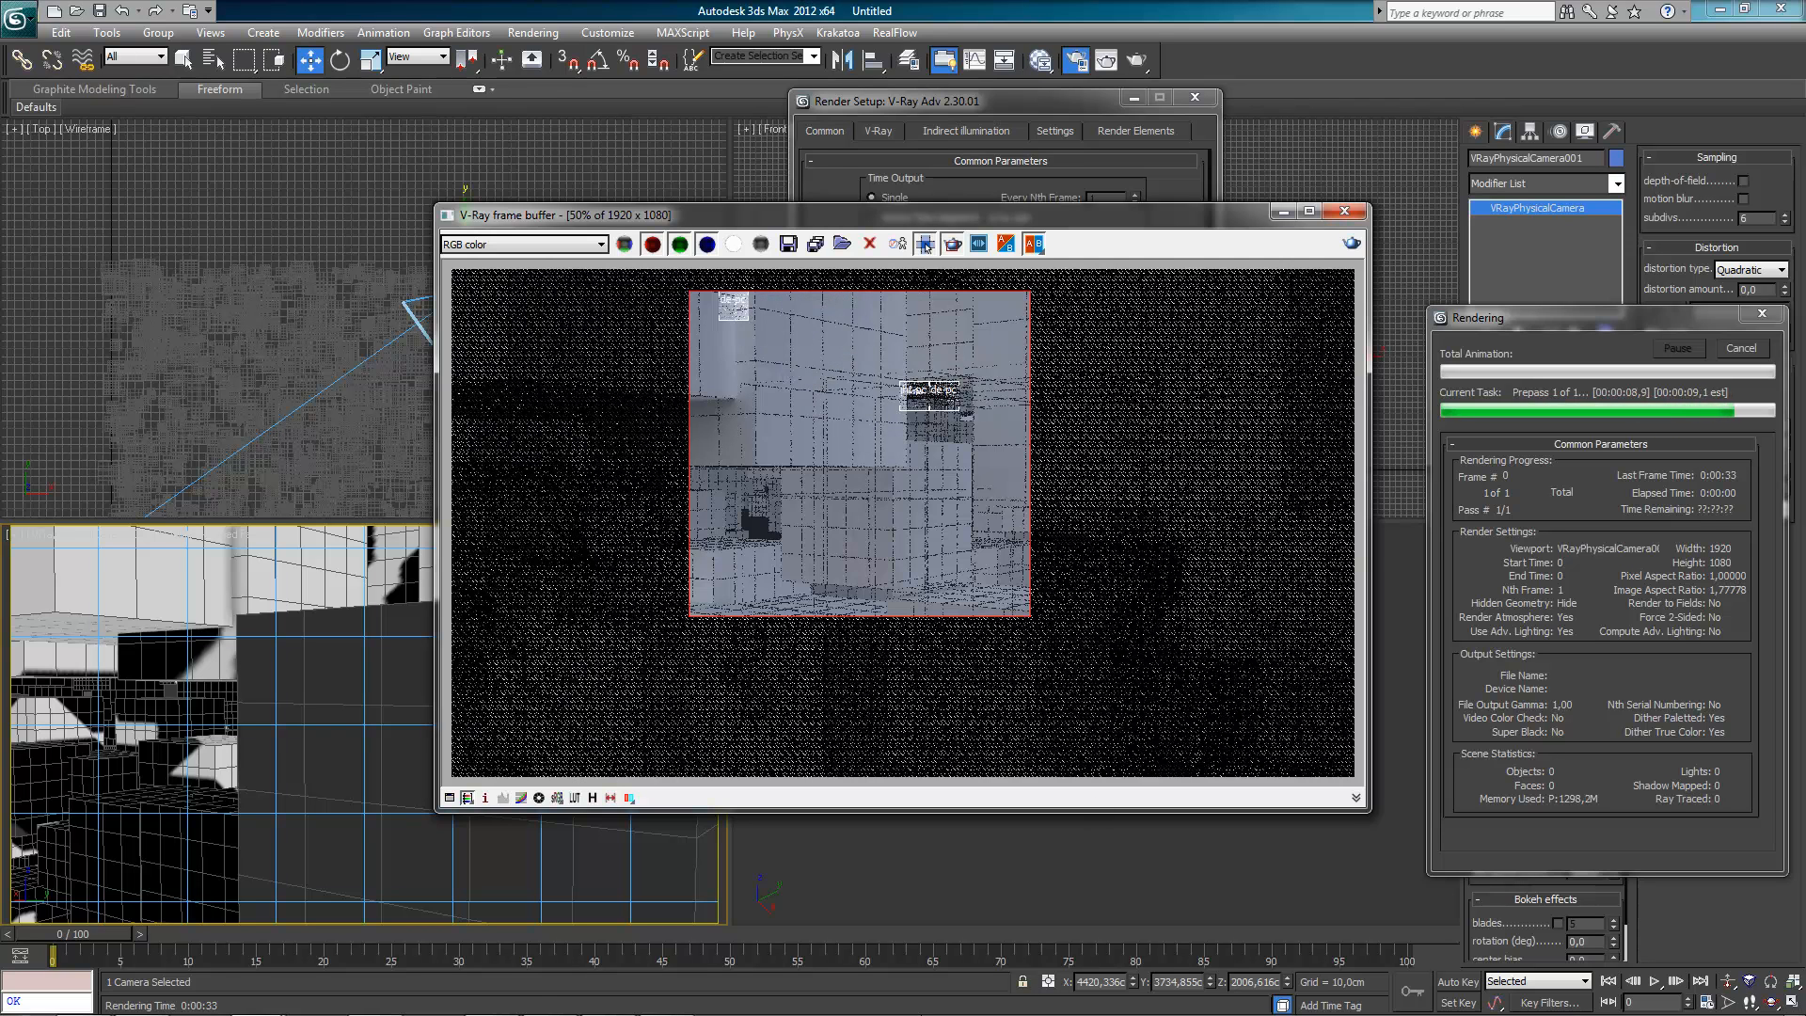
left_click(687, 1009)
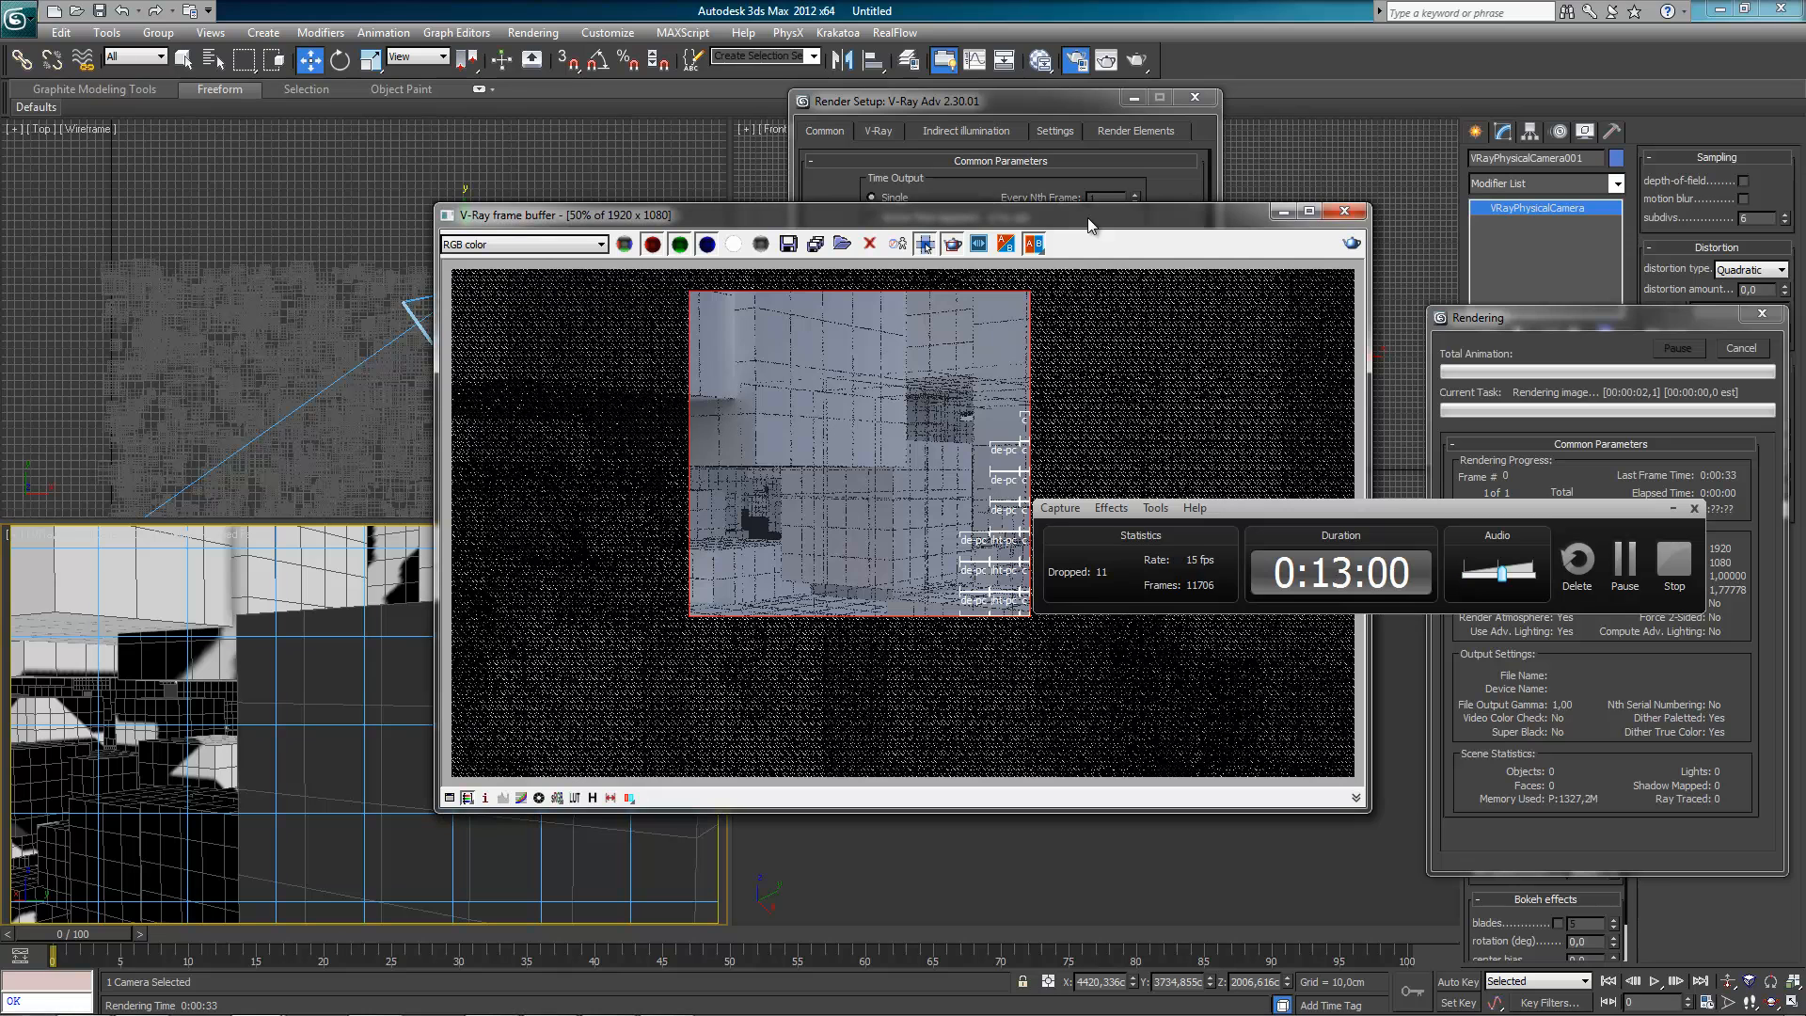
left_click(1670, 509)
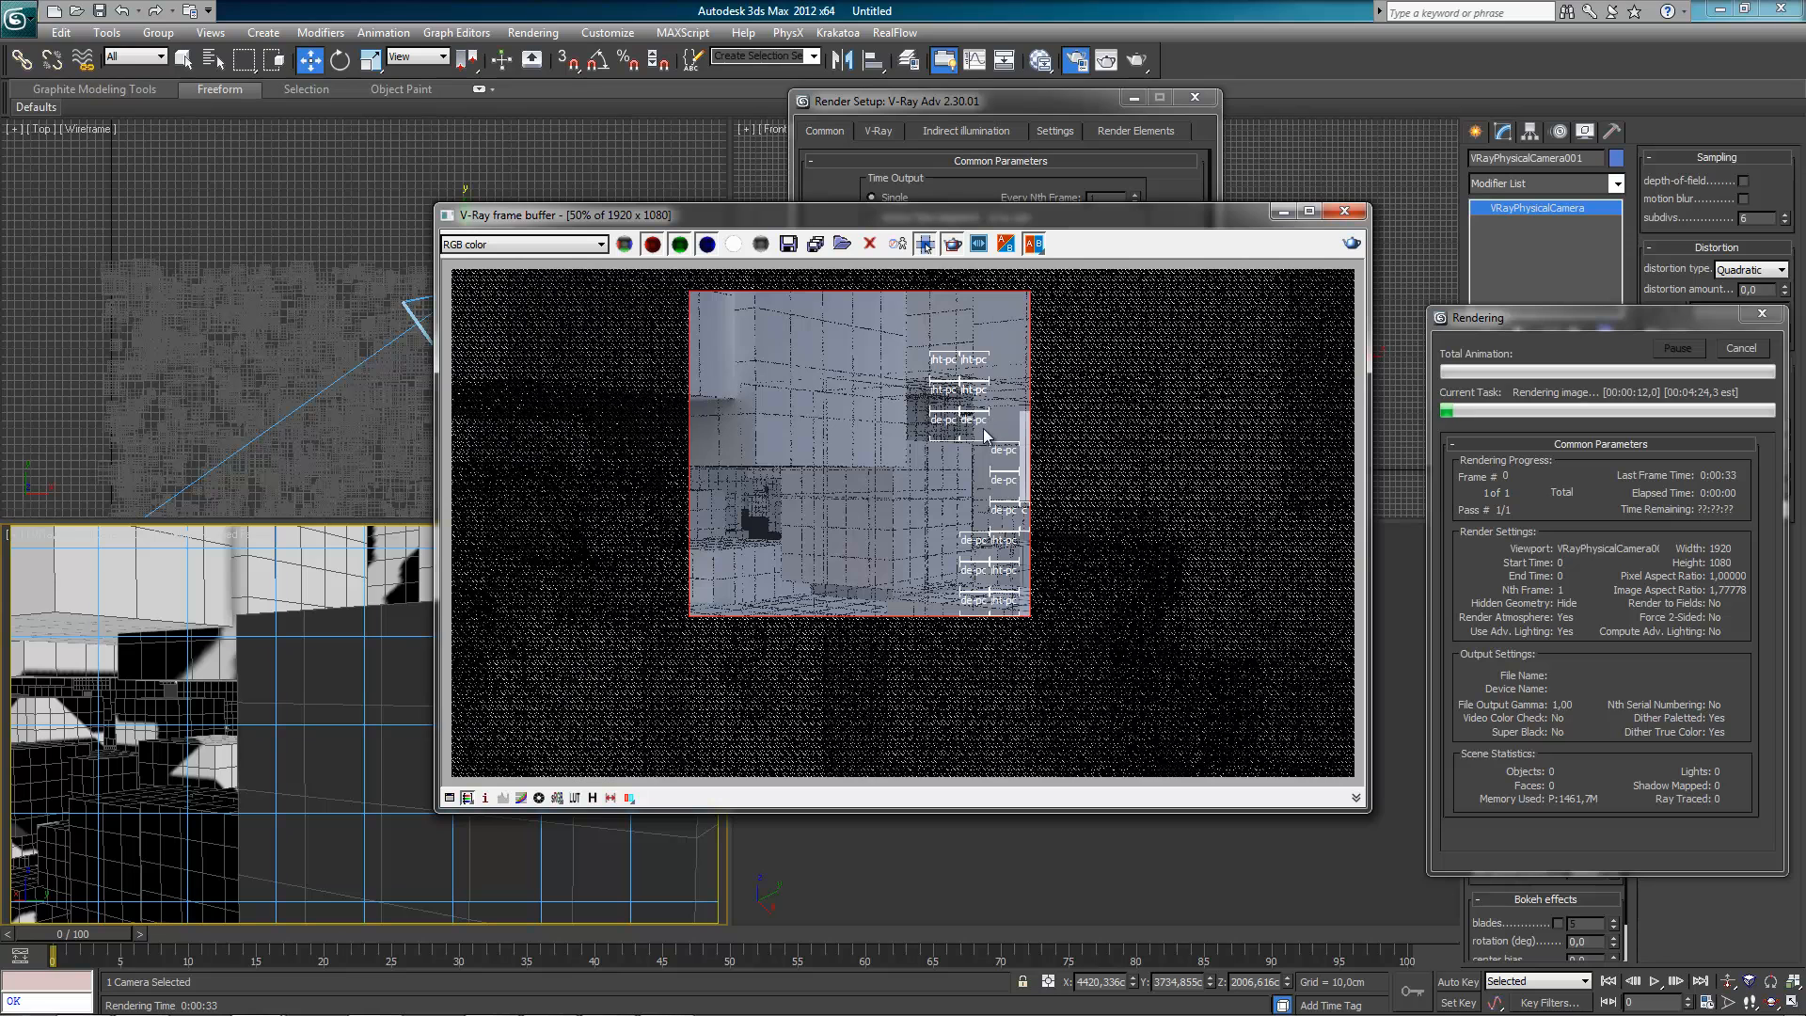
- Examine the wireframe edges in the rendering region at up to 200% zoom, comparing finished buckets with the prepass
double_click(945, 428)
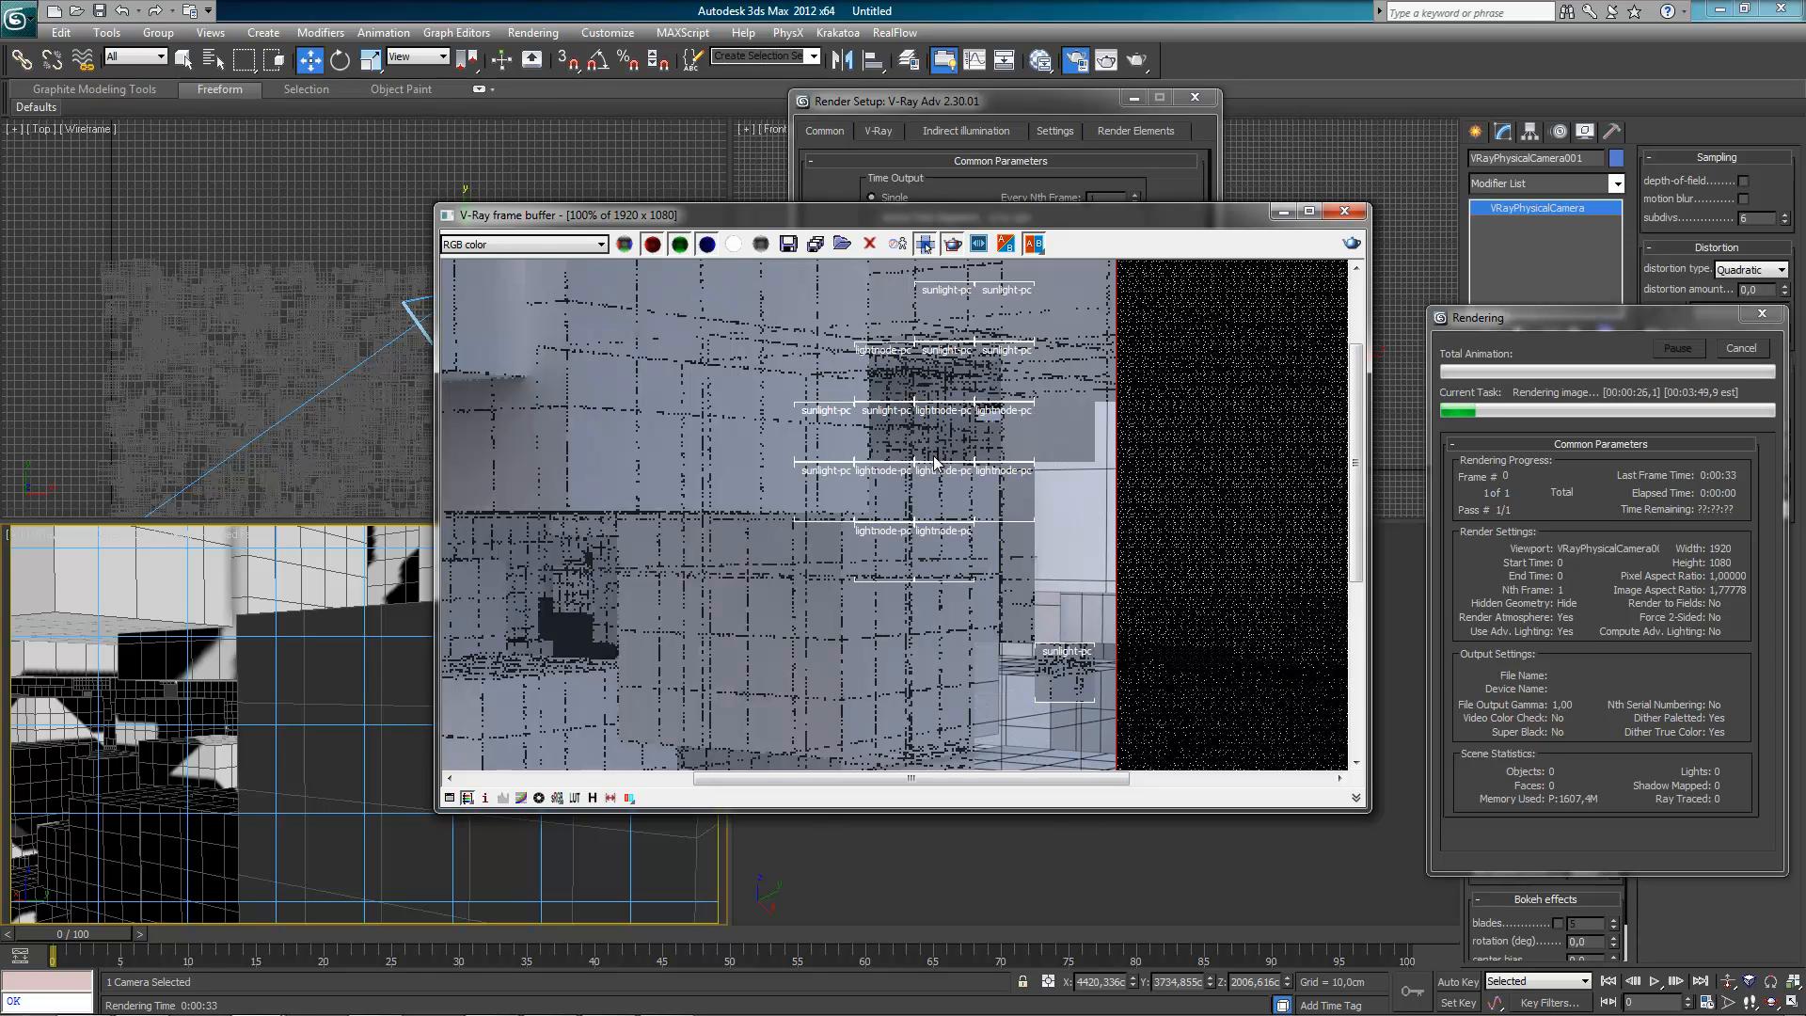
scroll(1084, 661, "up", 1)
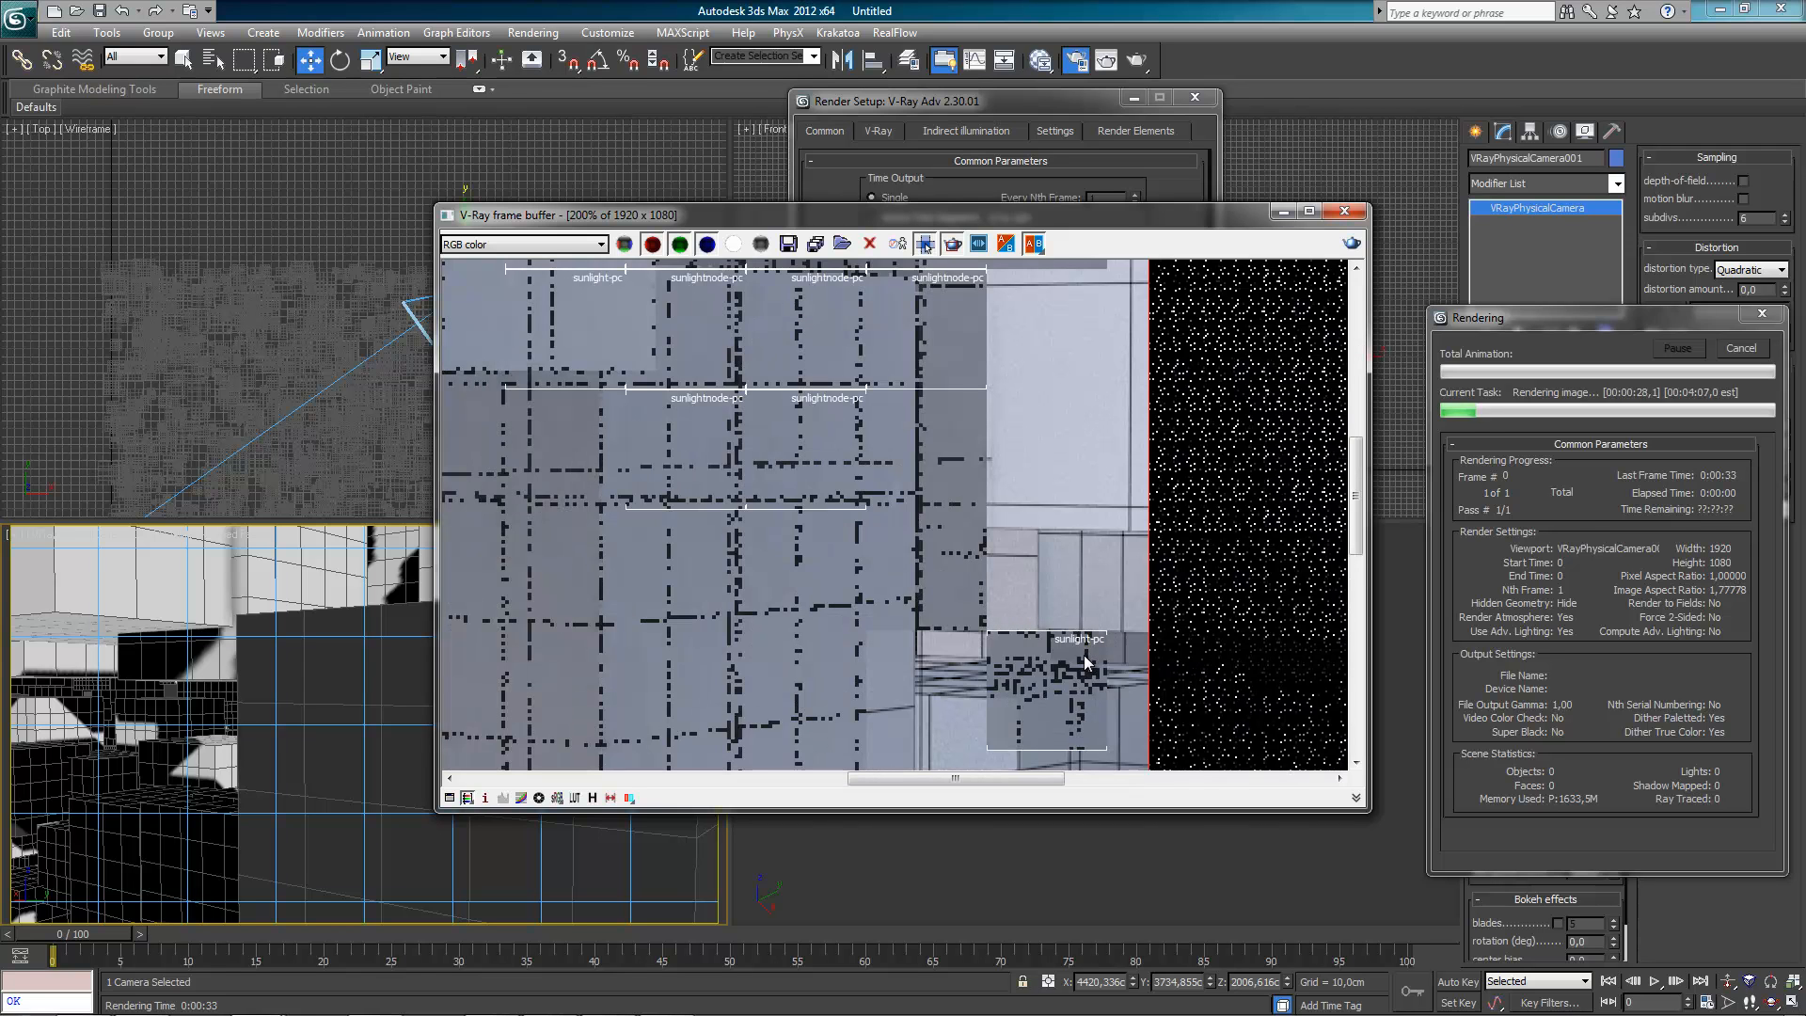
middle_click_drag(1047, 553, 1087, 426)
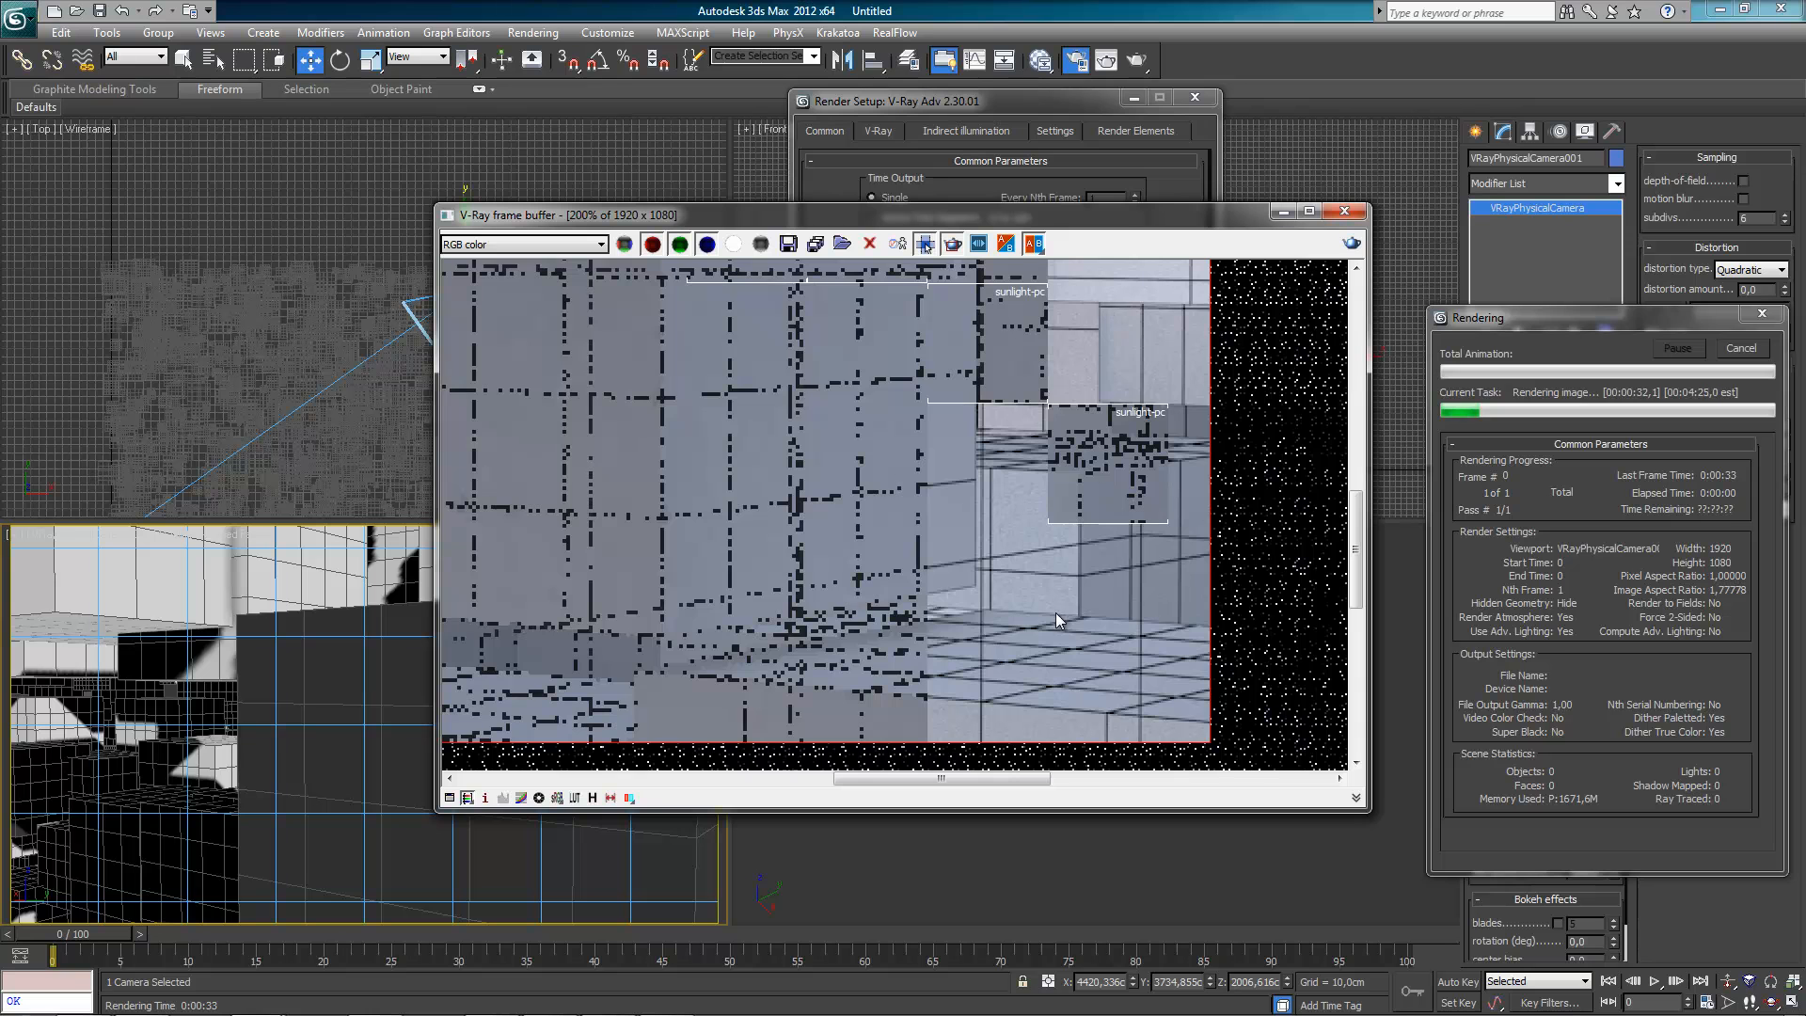
middle_click_drag(1056, 613, 1112, 620)
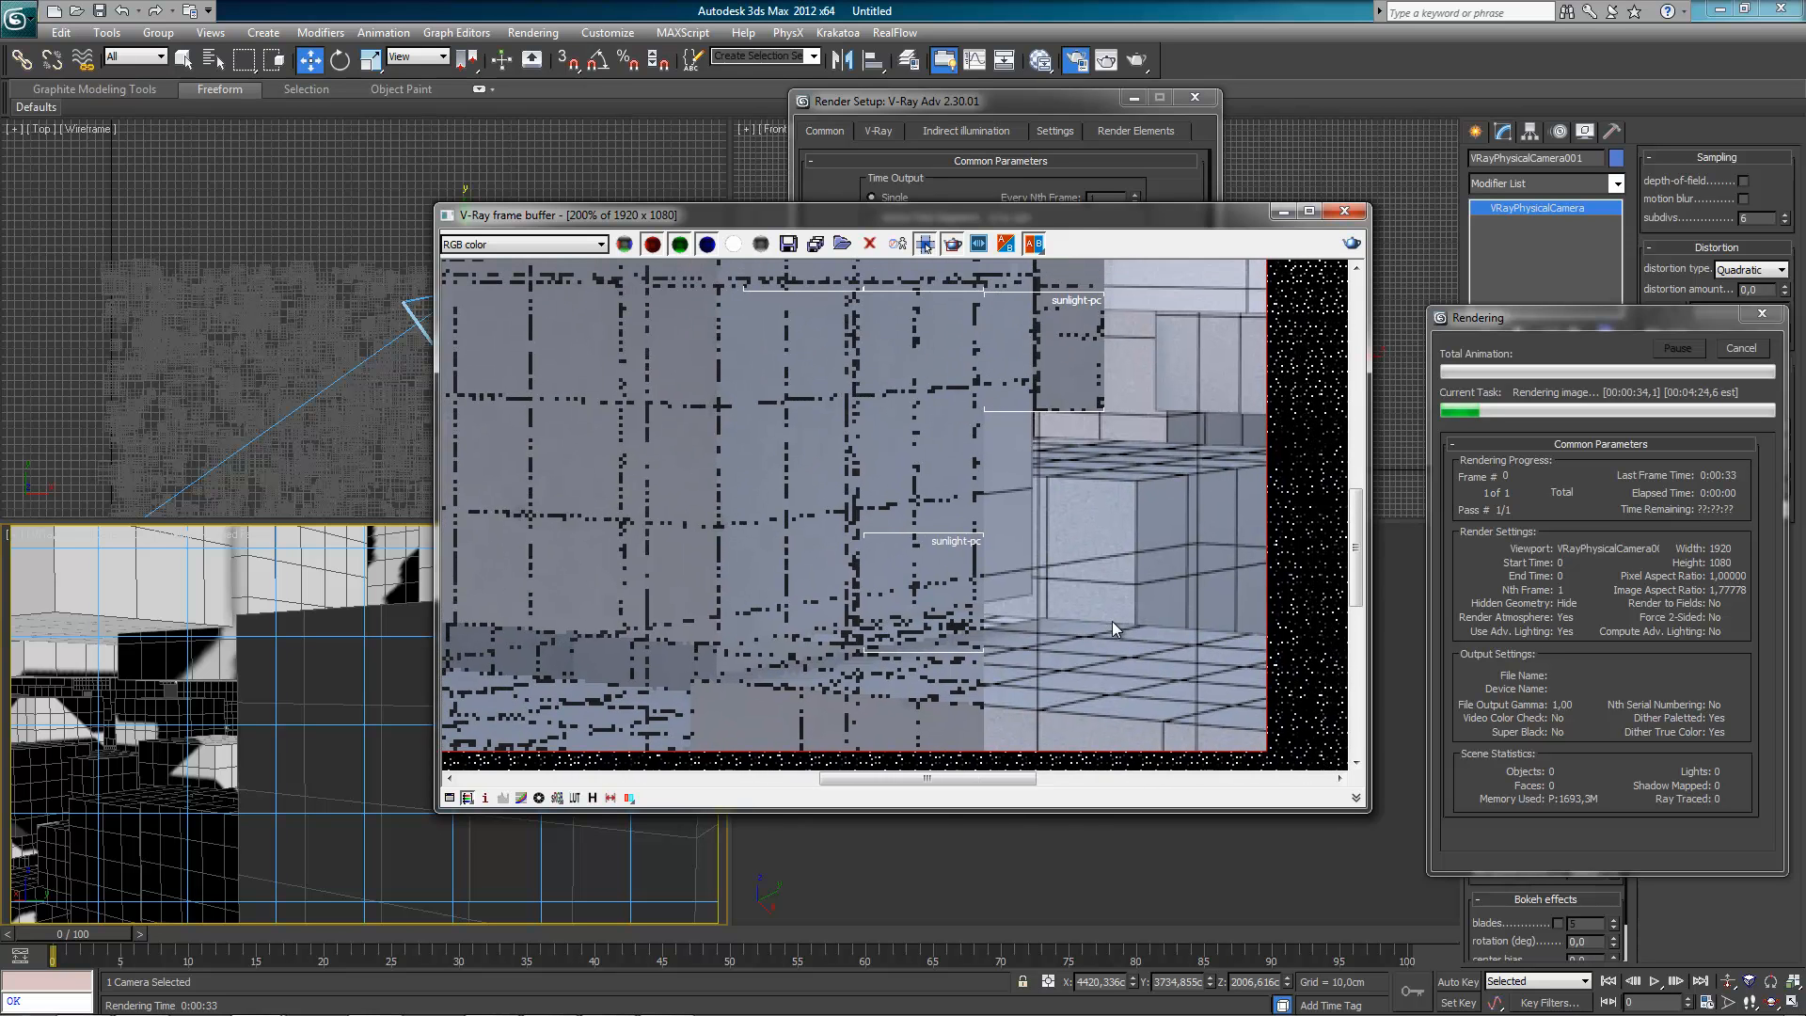
middle_click_drag(1081, 510, 997, 522)
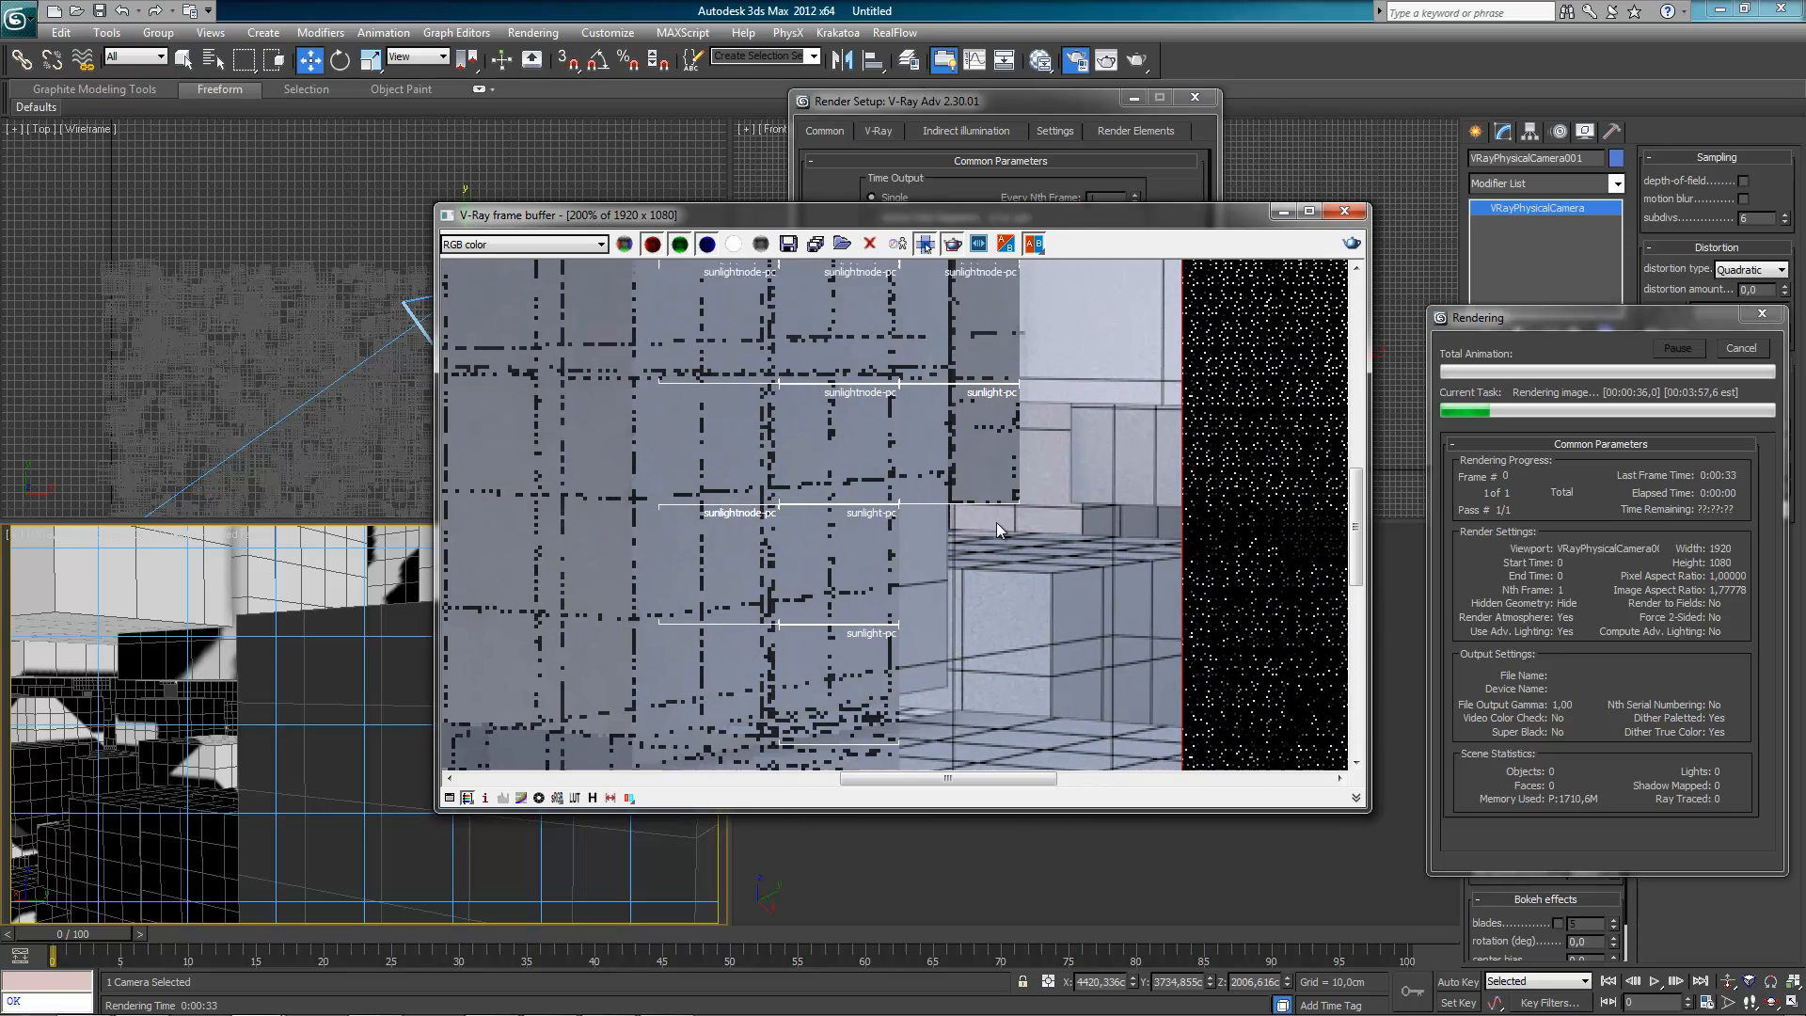
scroll(995, 590, "down", 2)
middle_click_drag(995, 589, 967, 618)
scroll(967, 619, "up", 2)
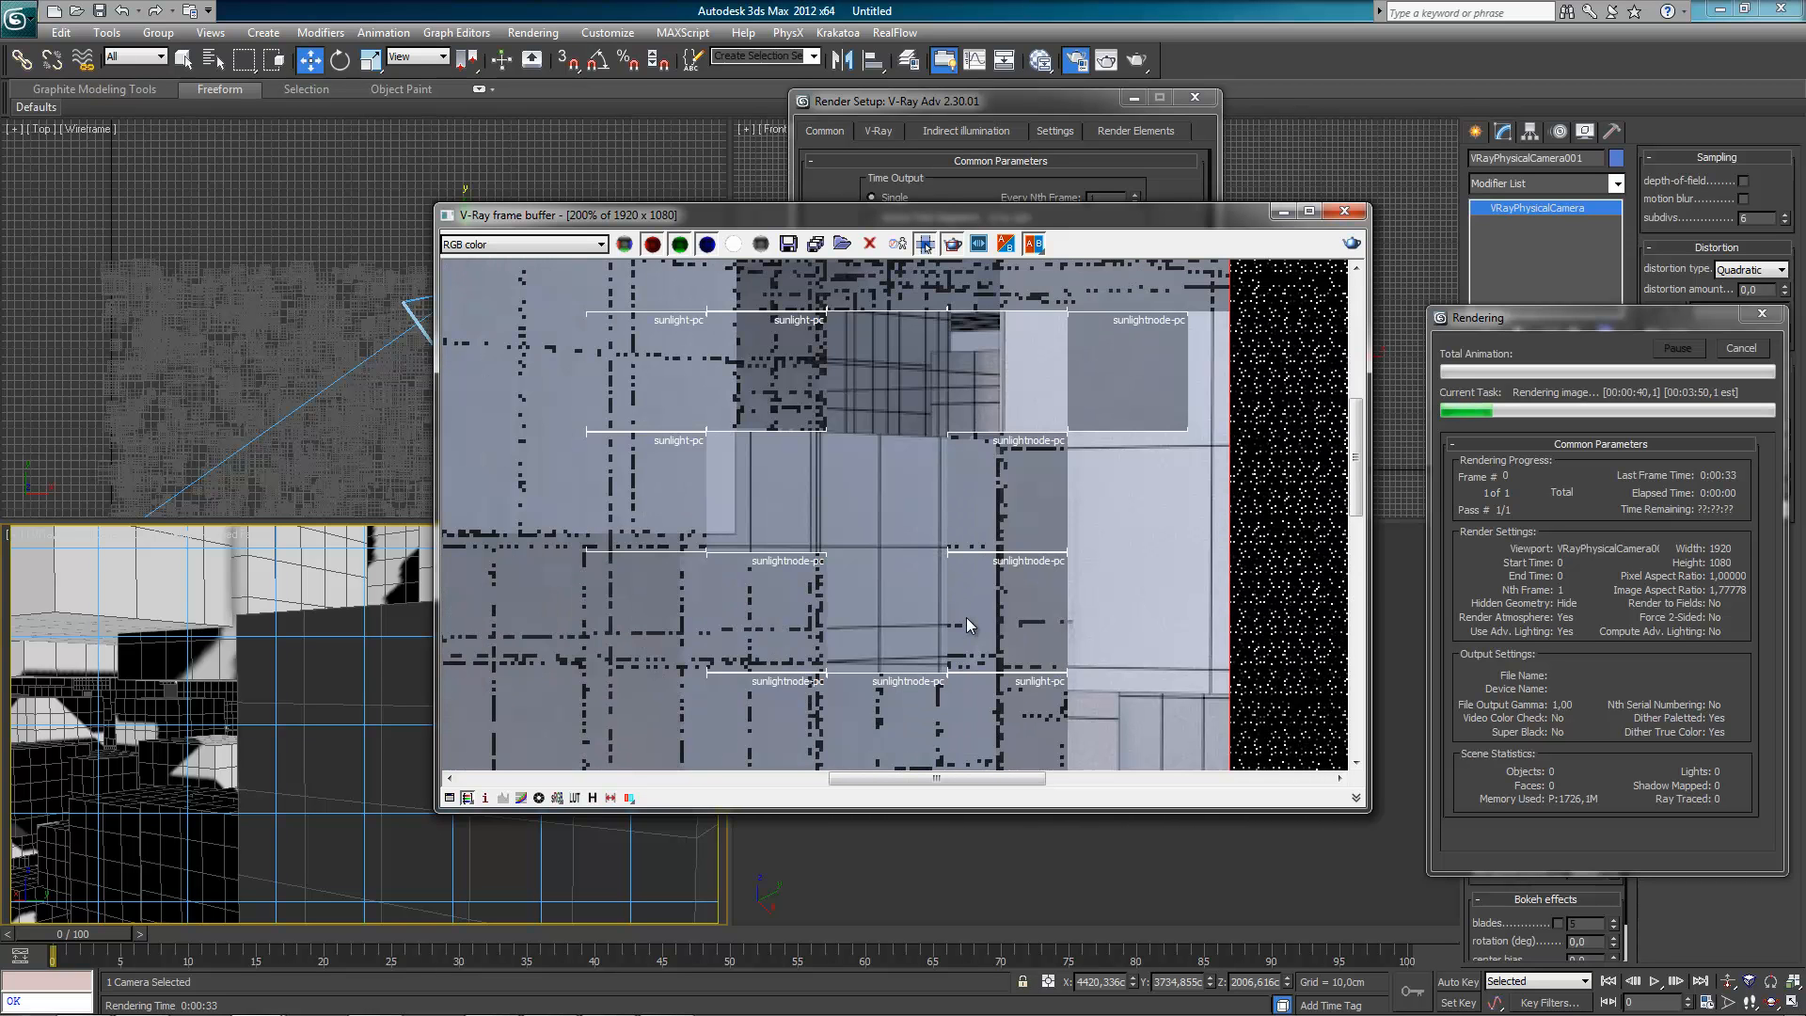
scroll(967, 589, "down", 2)
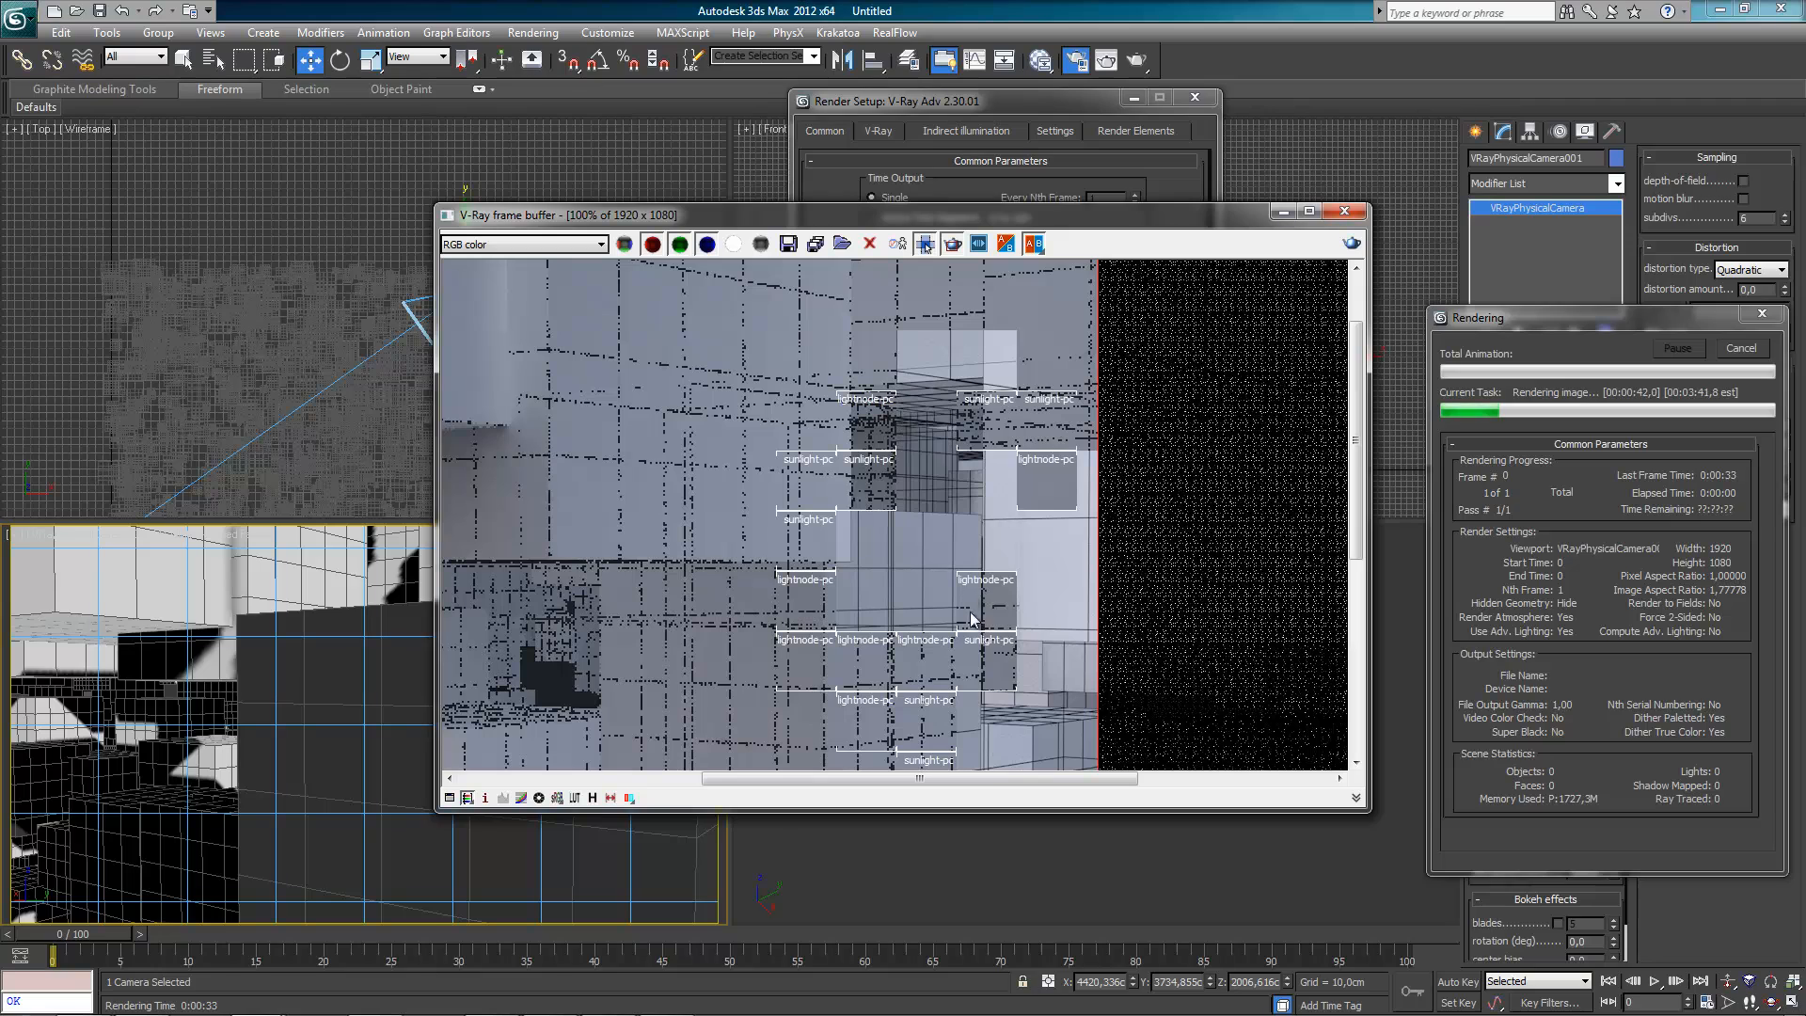
- Maximize the frame buffer and inspect the dense edge lines in the recess between the boxes at up to 400%
left_click(1309, 212)
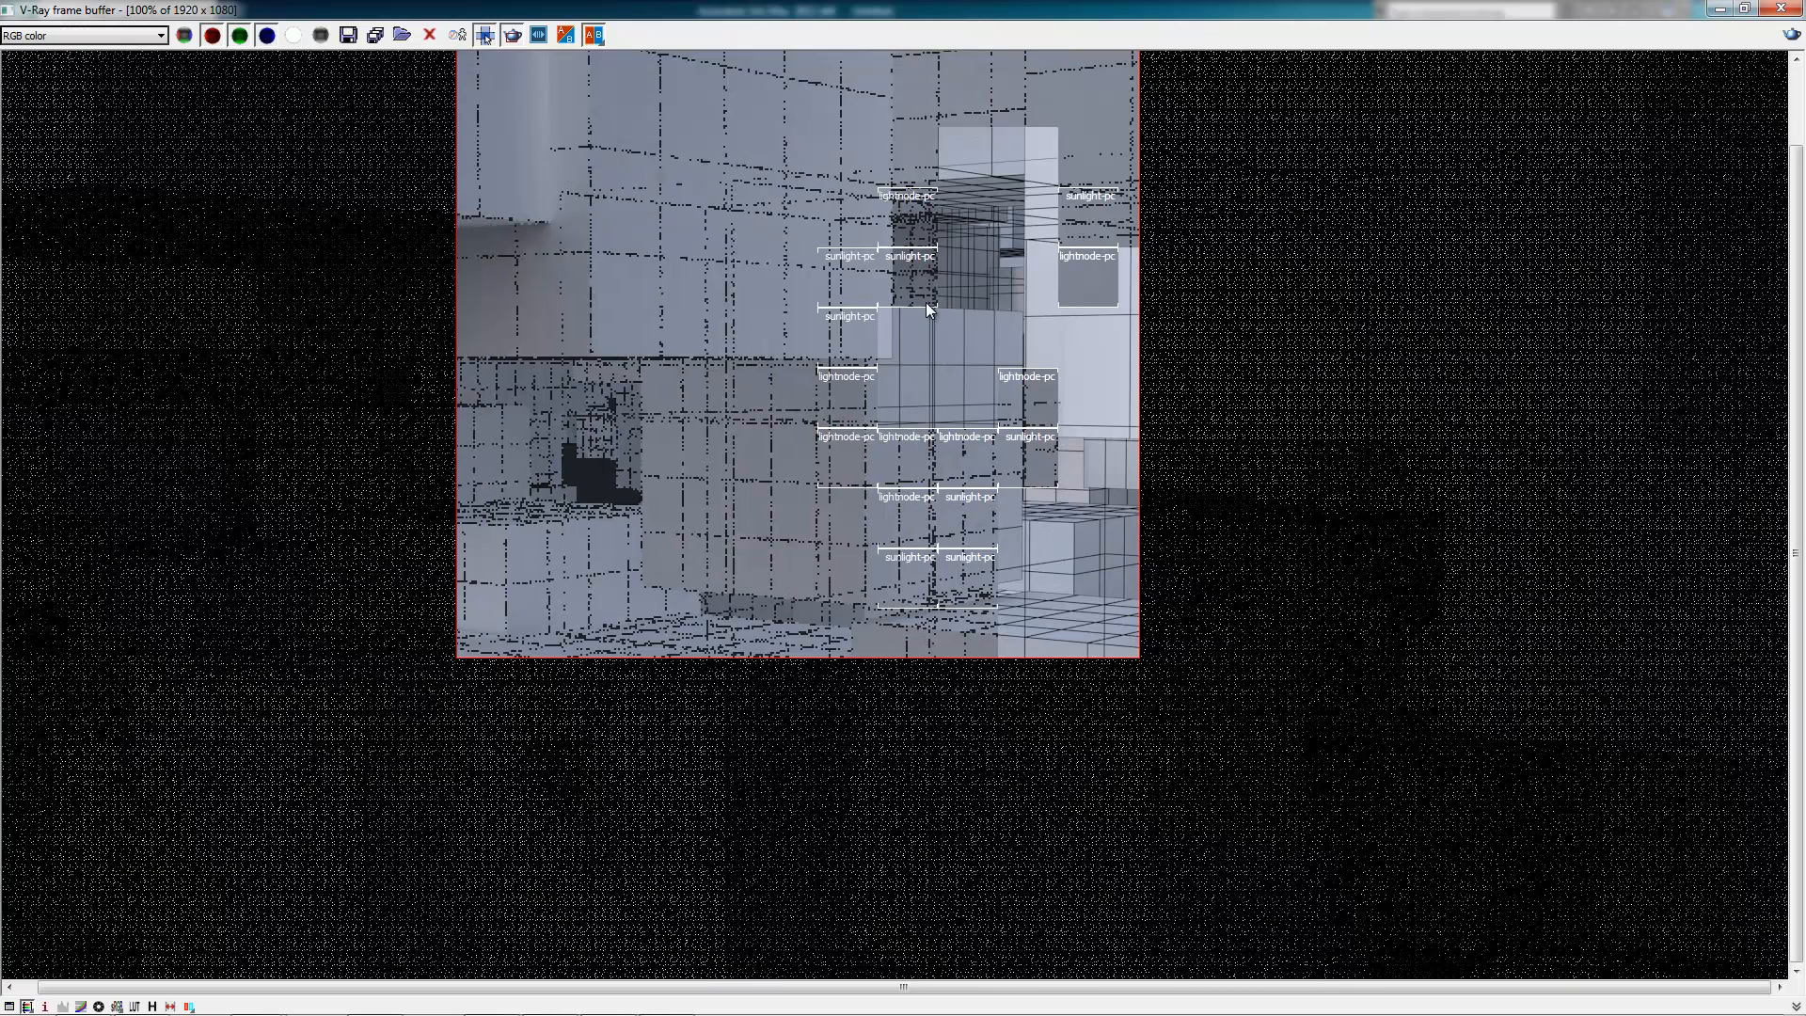
scroll(997, 165, "up", 4)
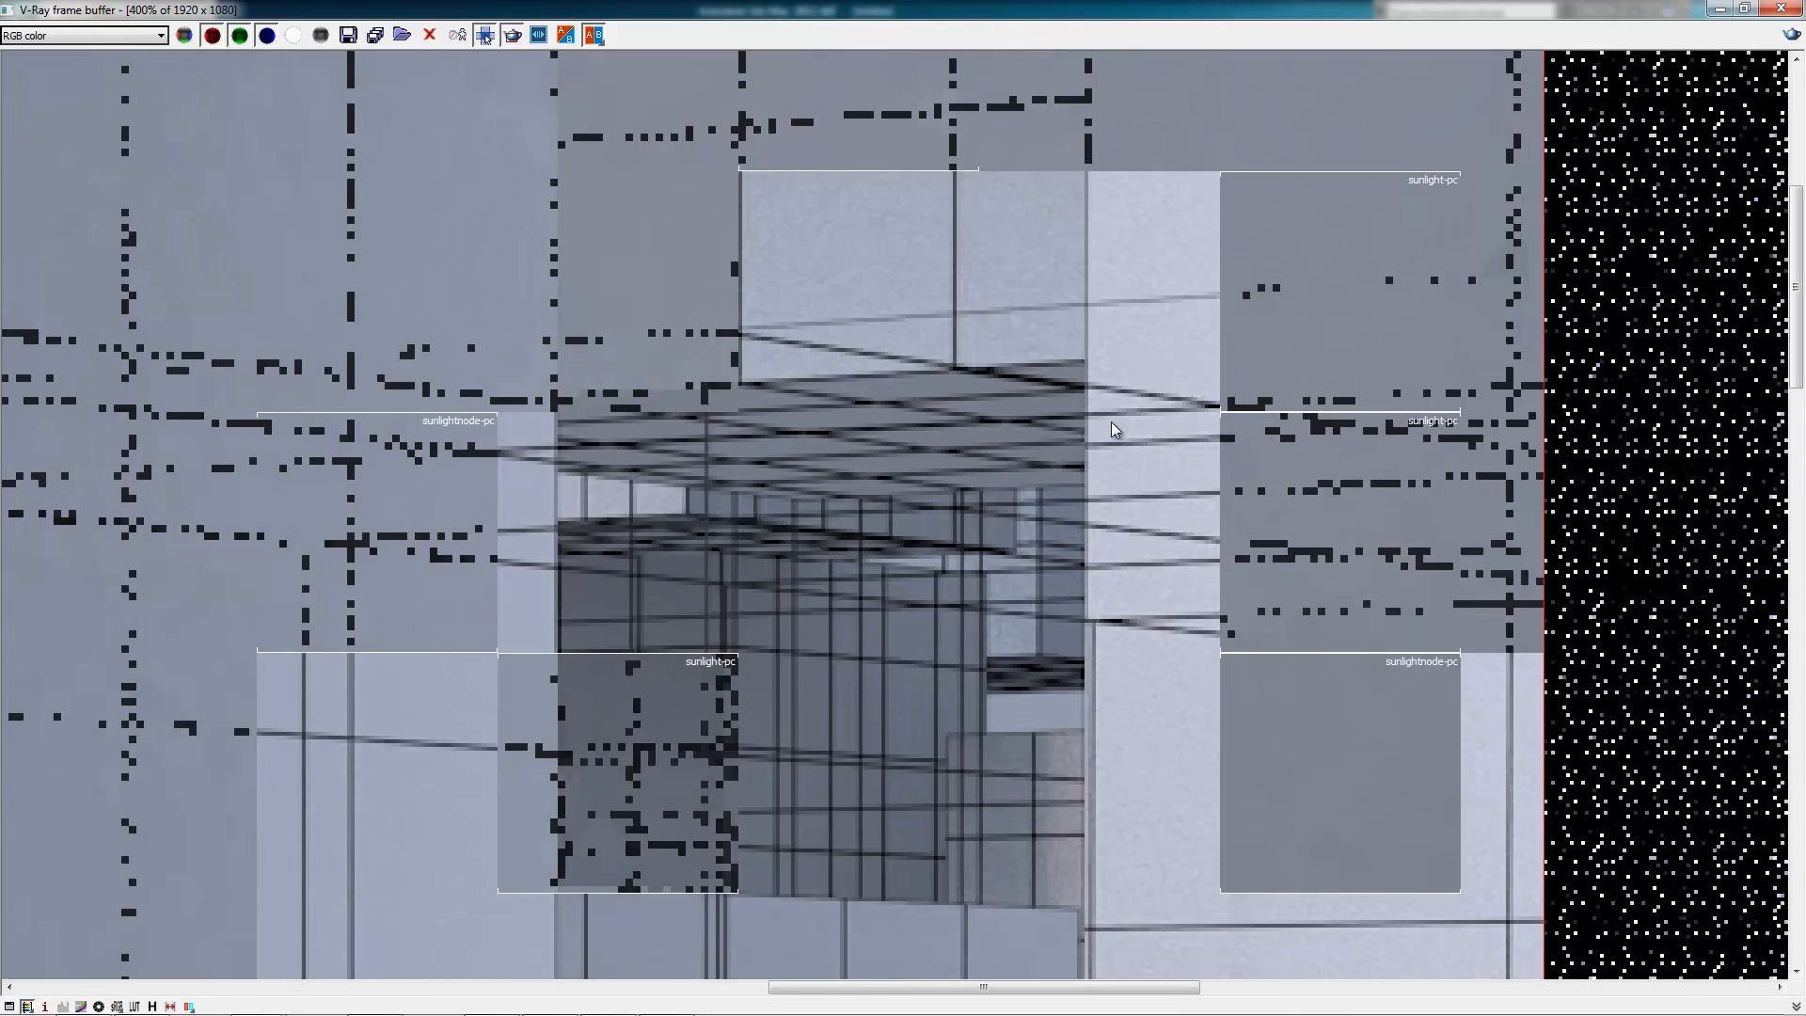
middle_click_drag(793, 492, 1201, 383)
scroll(1195, 381, "down", 2)
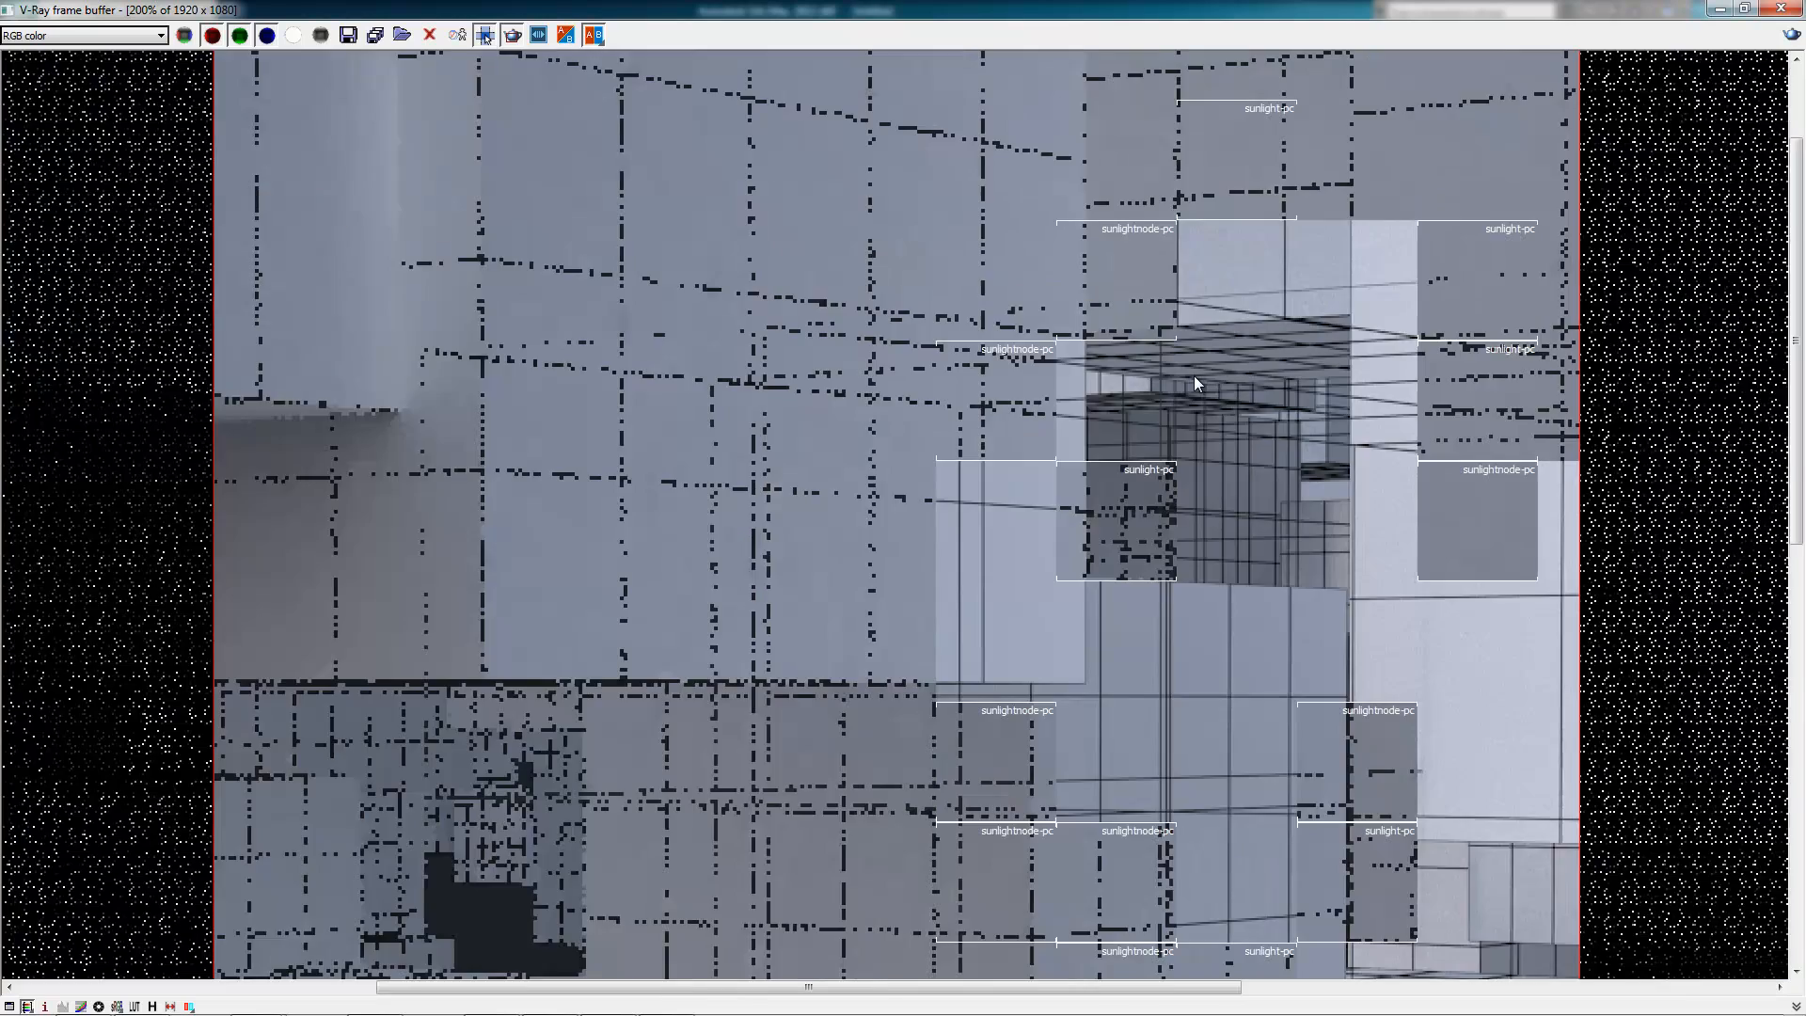
scroll(1196, 381, "down", 2)
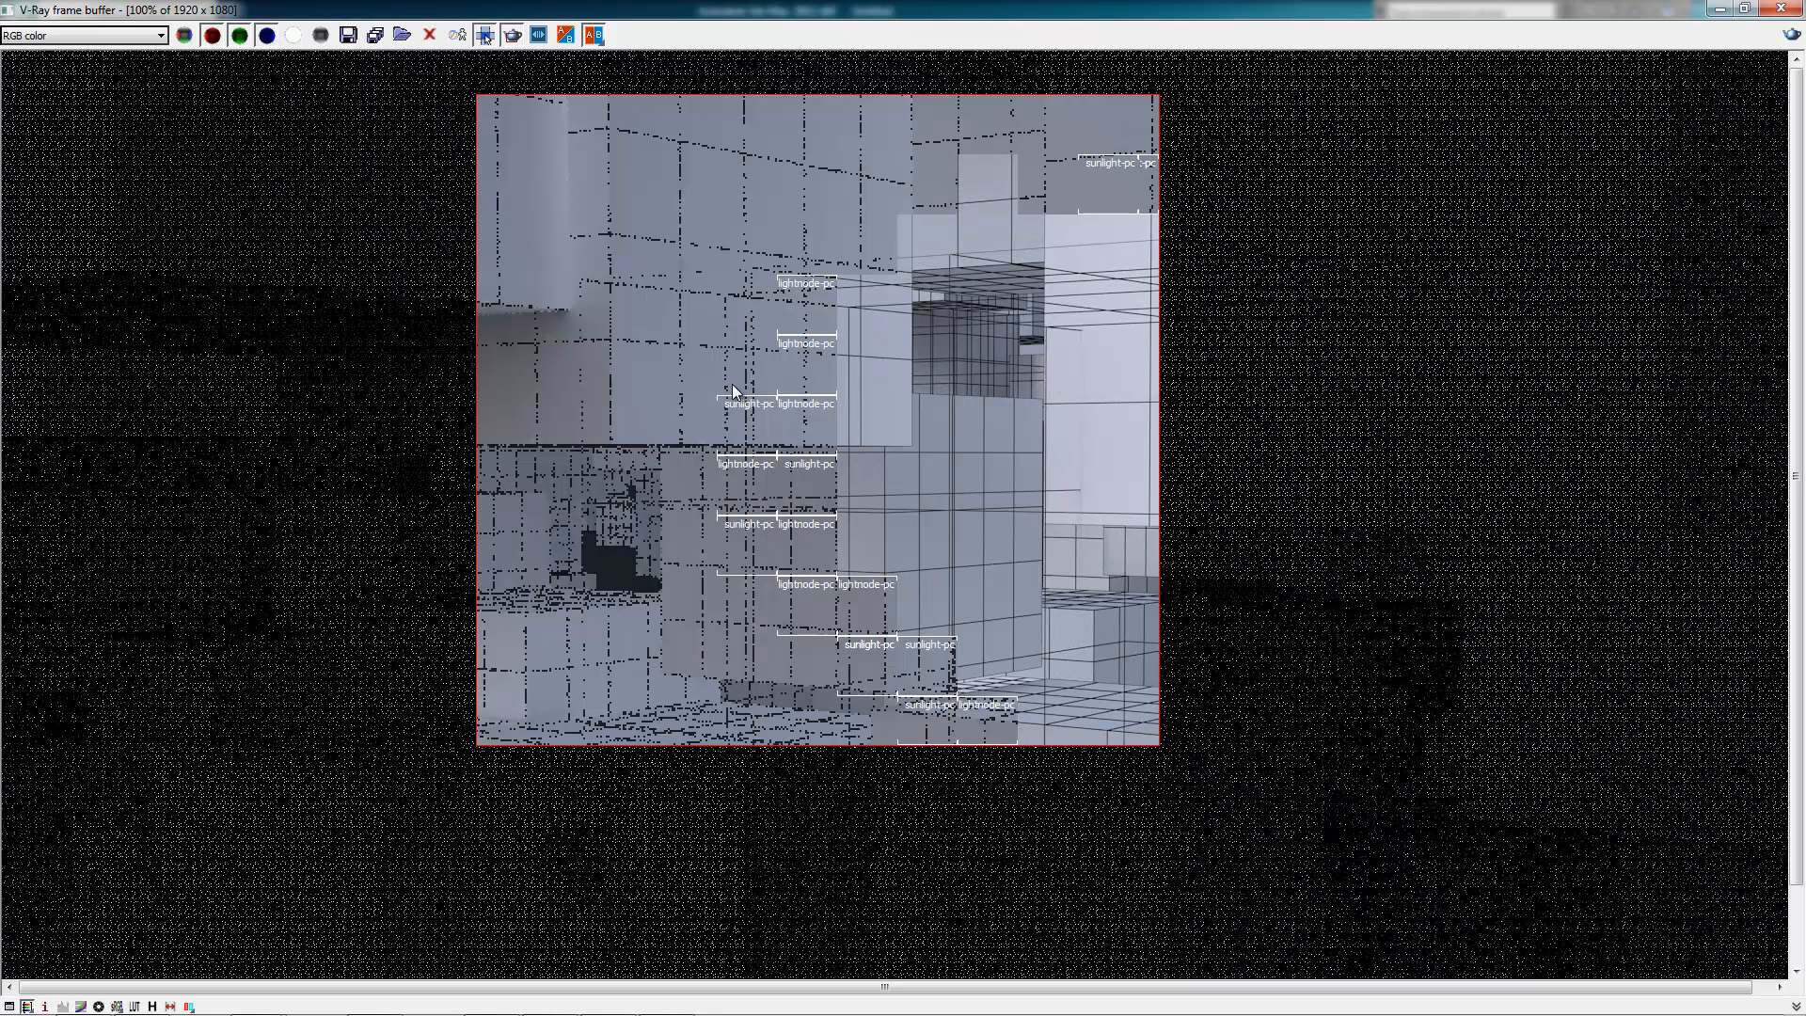
- Inspect the finished box faces and edge lines beside the recess for line quality and grain, at magnified and full-region views
scroll(1017, 369, "up", 1)
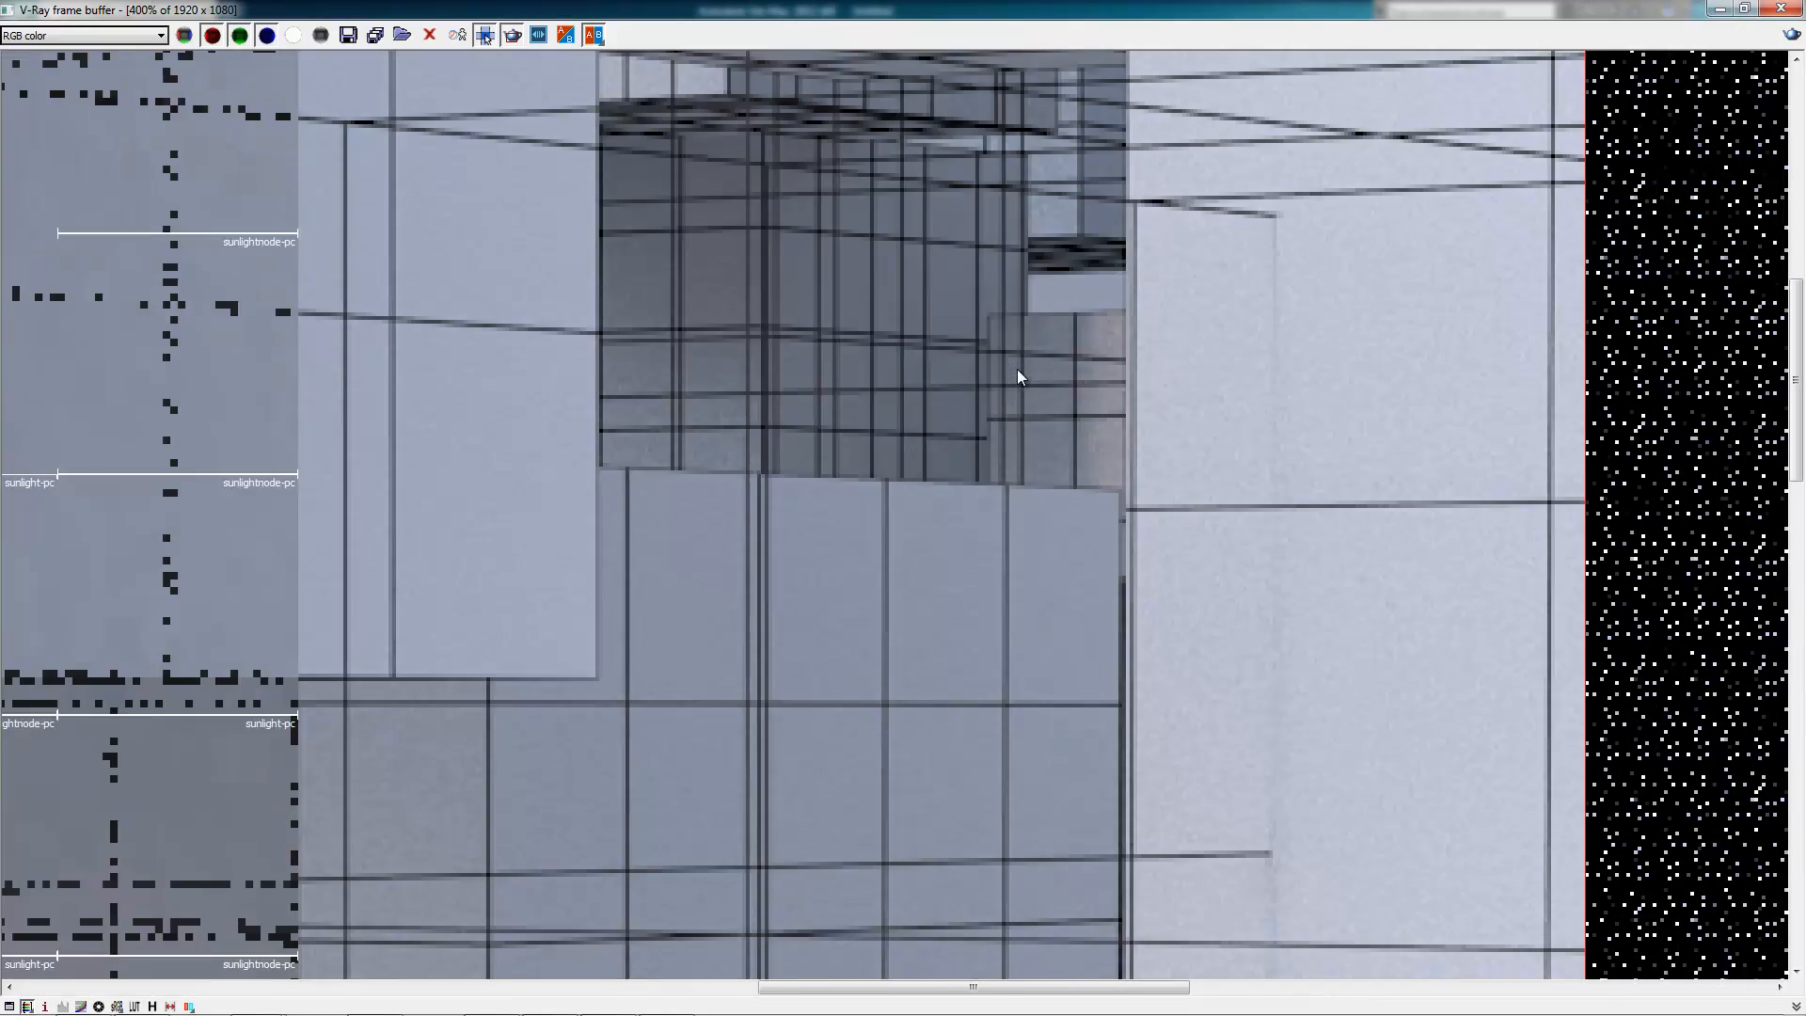
scroll(1018, 368, "down", 1)
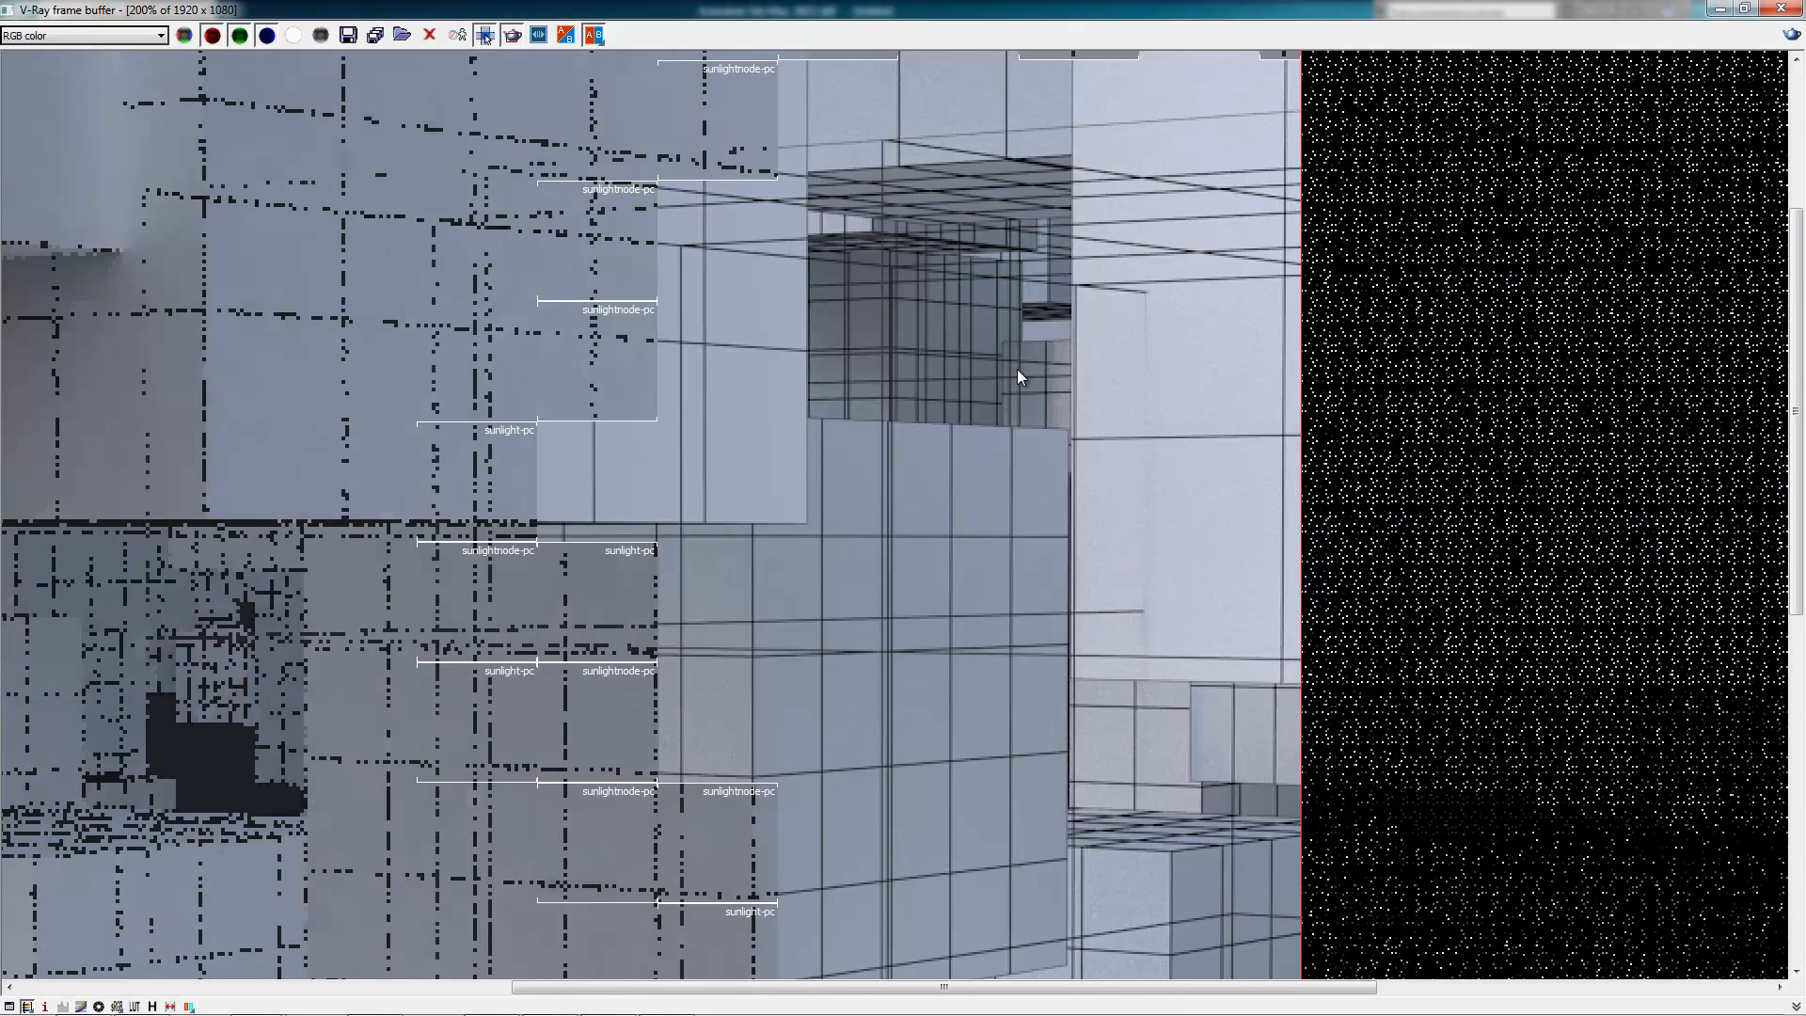
scroll(1018, 369, "down", 2)
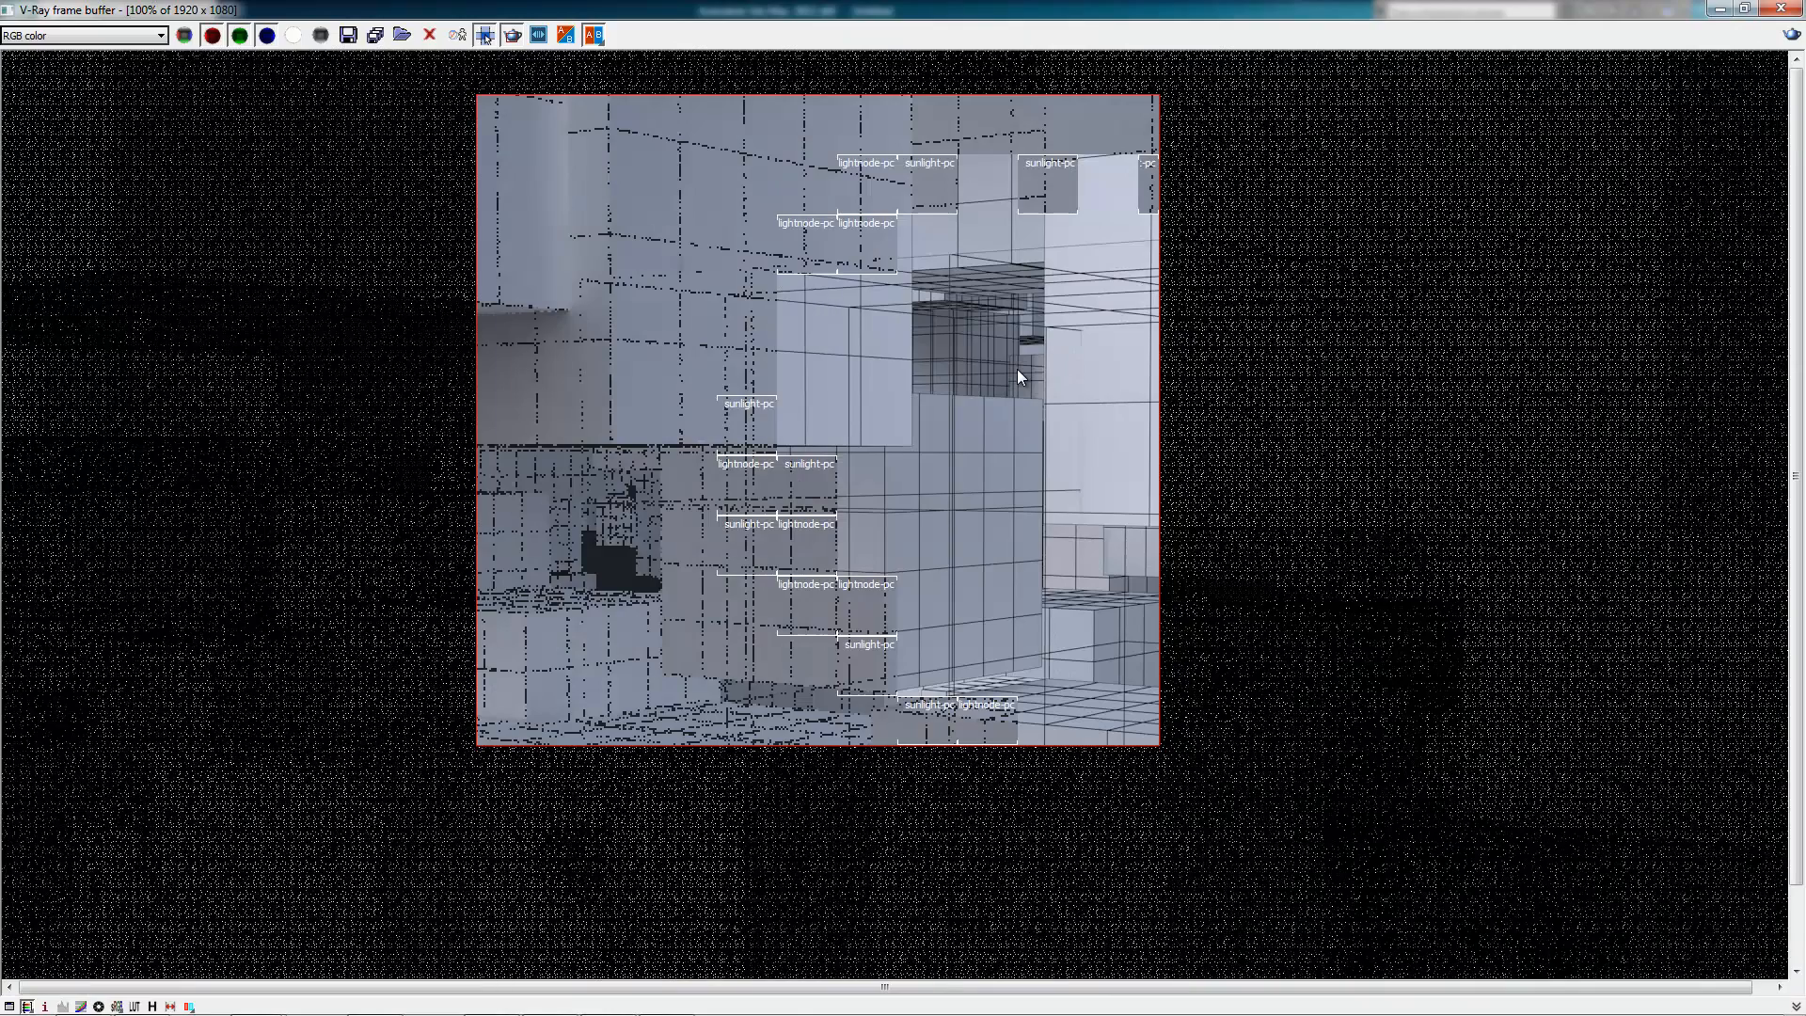
scroll(1018, 369, "up", 2)
scroll(1227, 405, "up", 1)
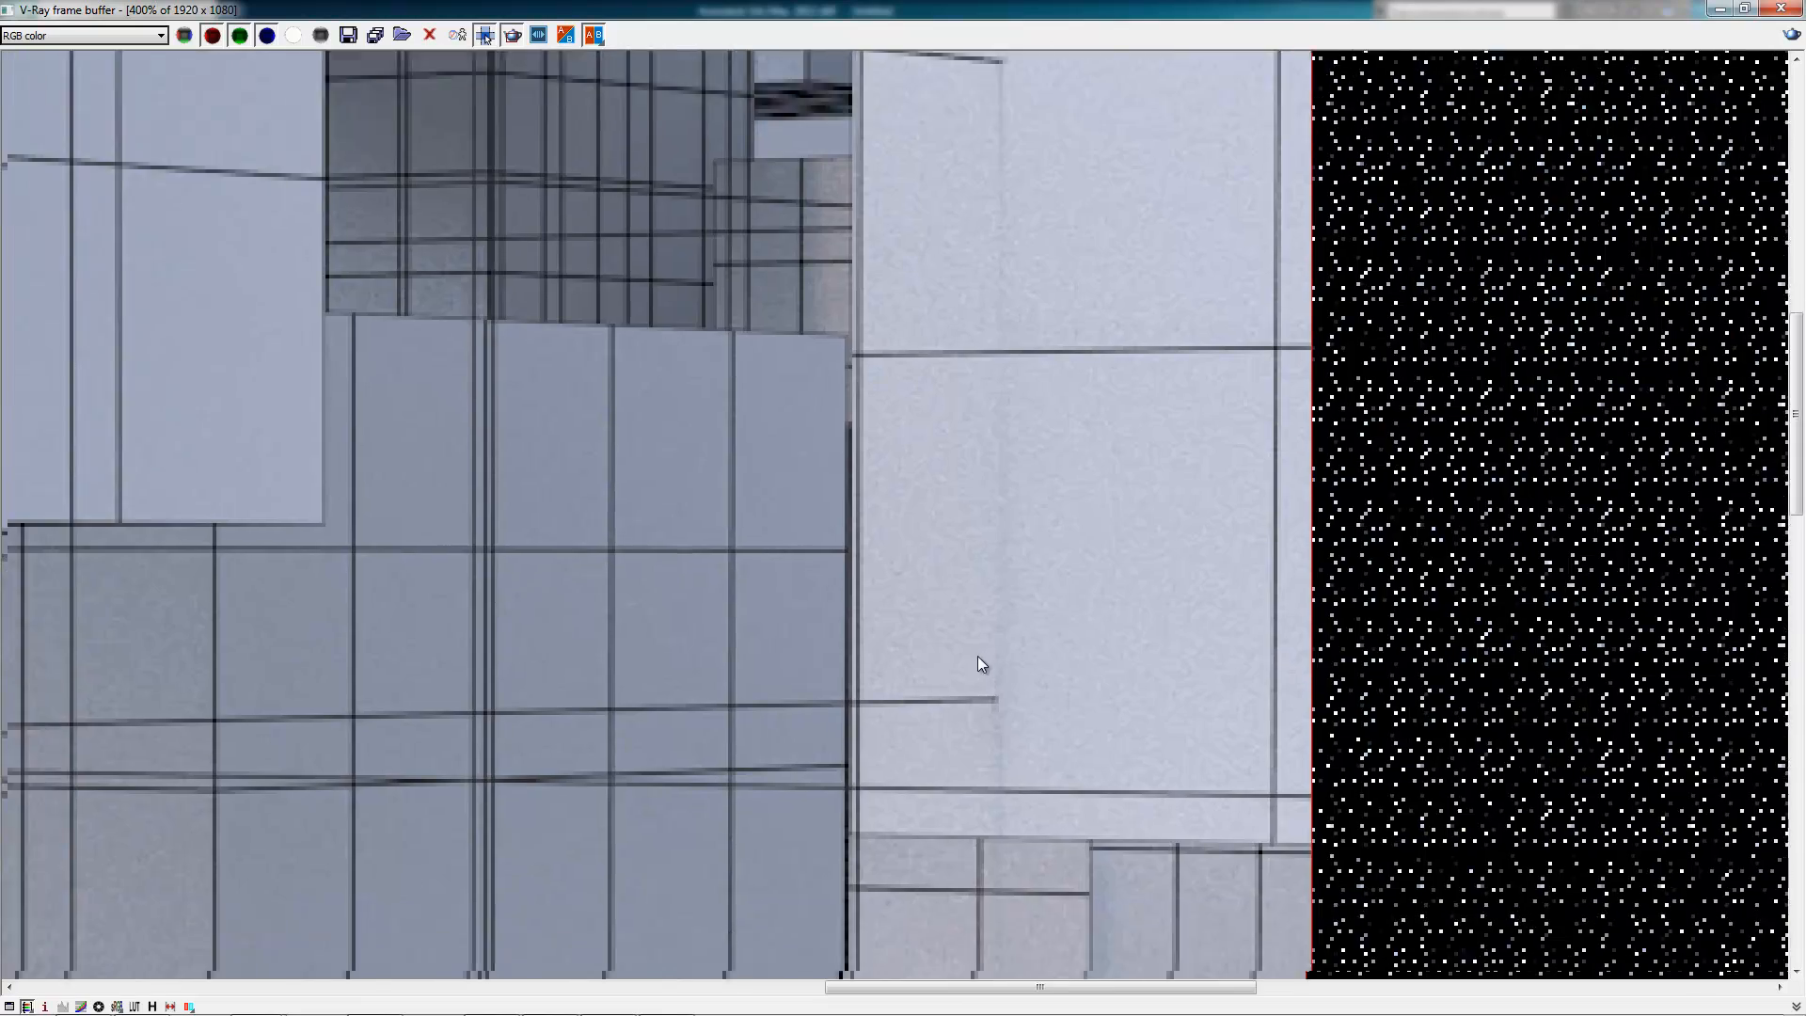
scroll(1026, 572, "down", 2)
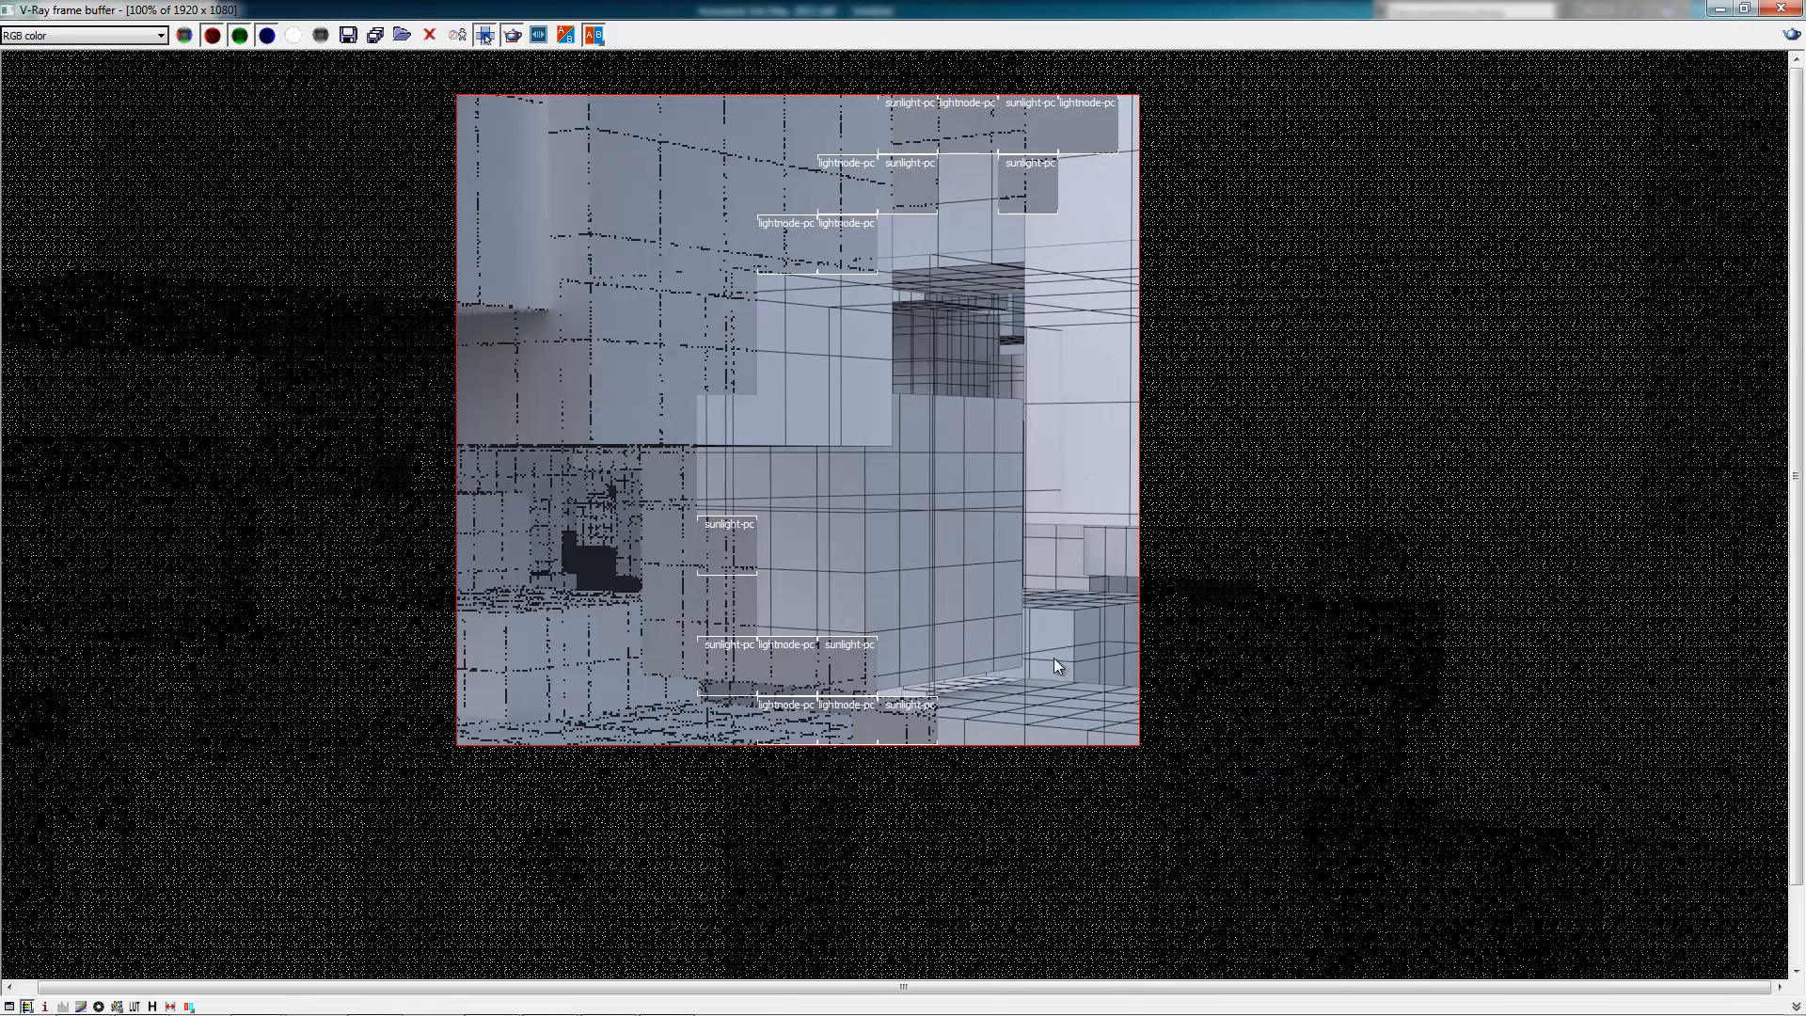
scroll(1049, 658, "up", 1)
scroll(852, 498, "up", 1)
middle_click_drag(853, 498, 1035, 536)
scroll(1035, 536, "down", 2)
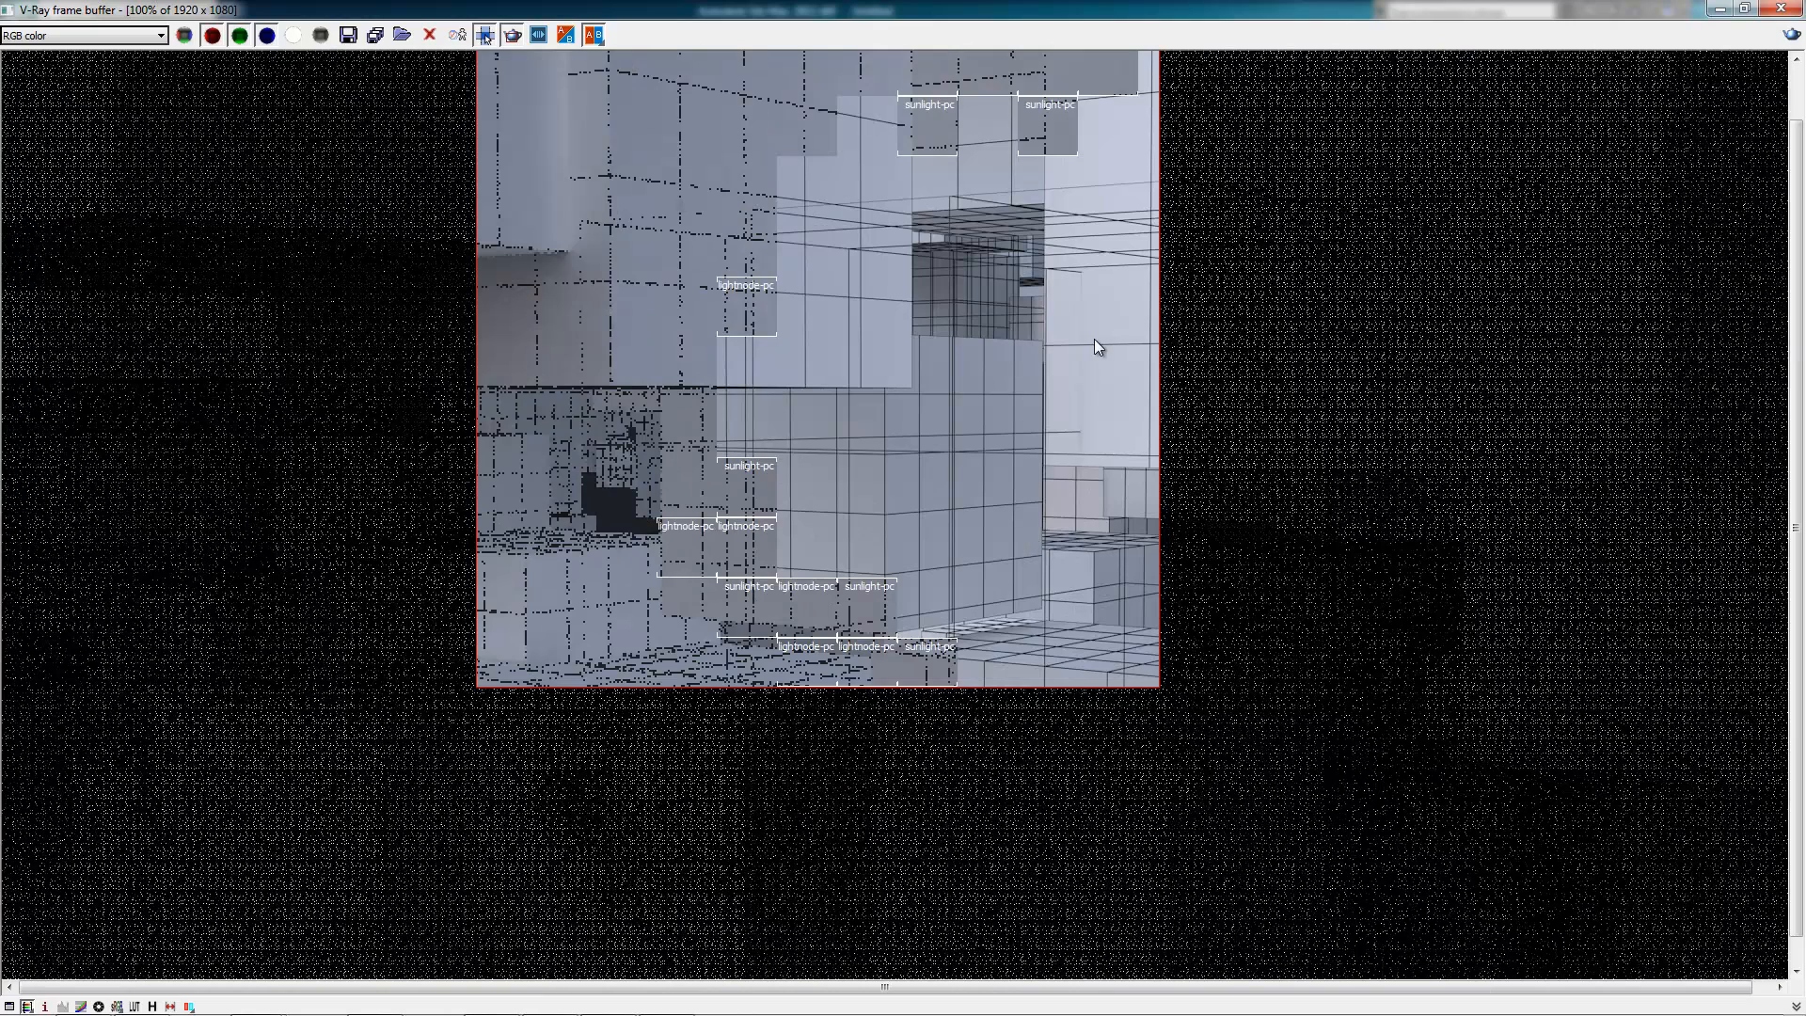
middle_click_drag(868, 295, 918, 442)
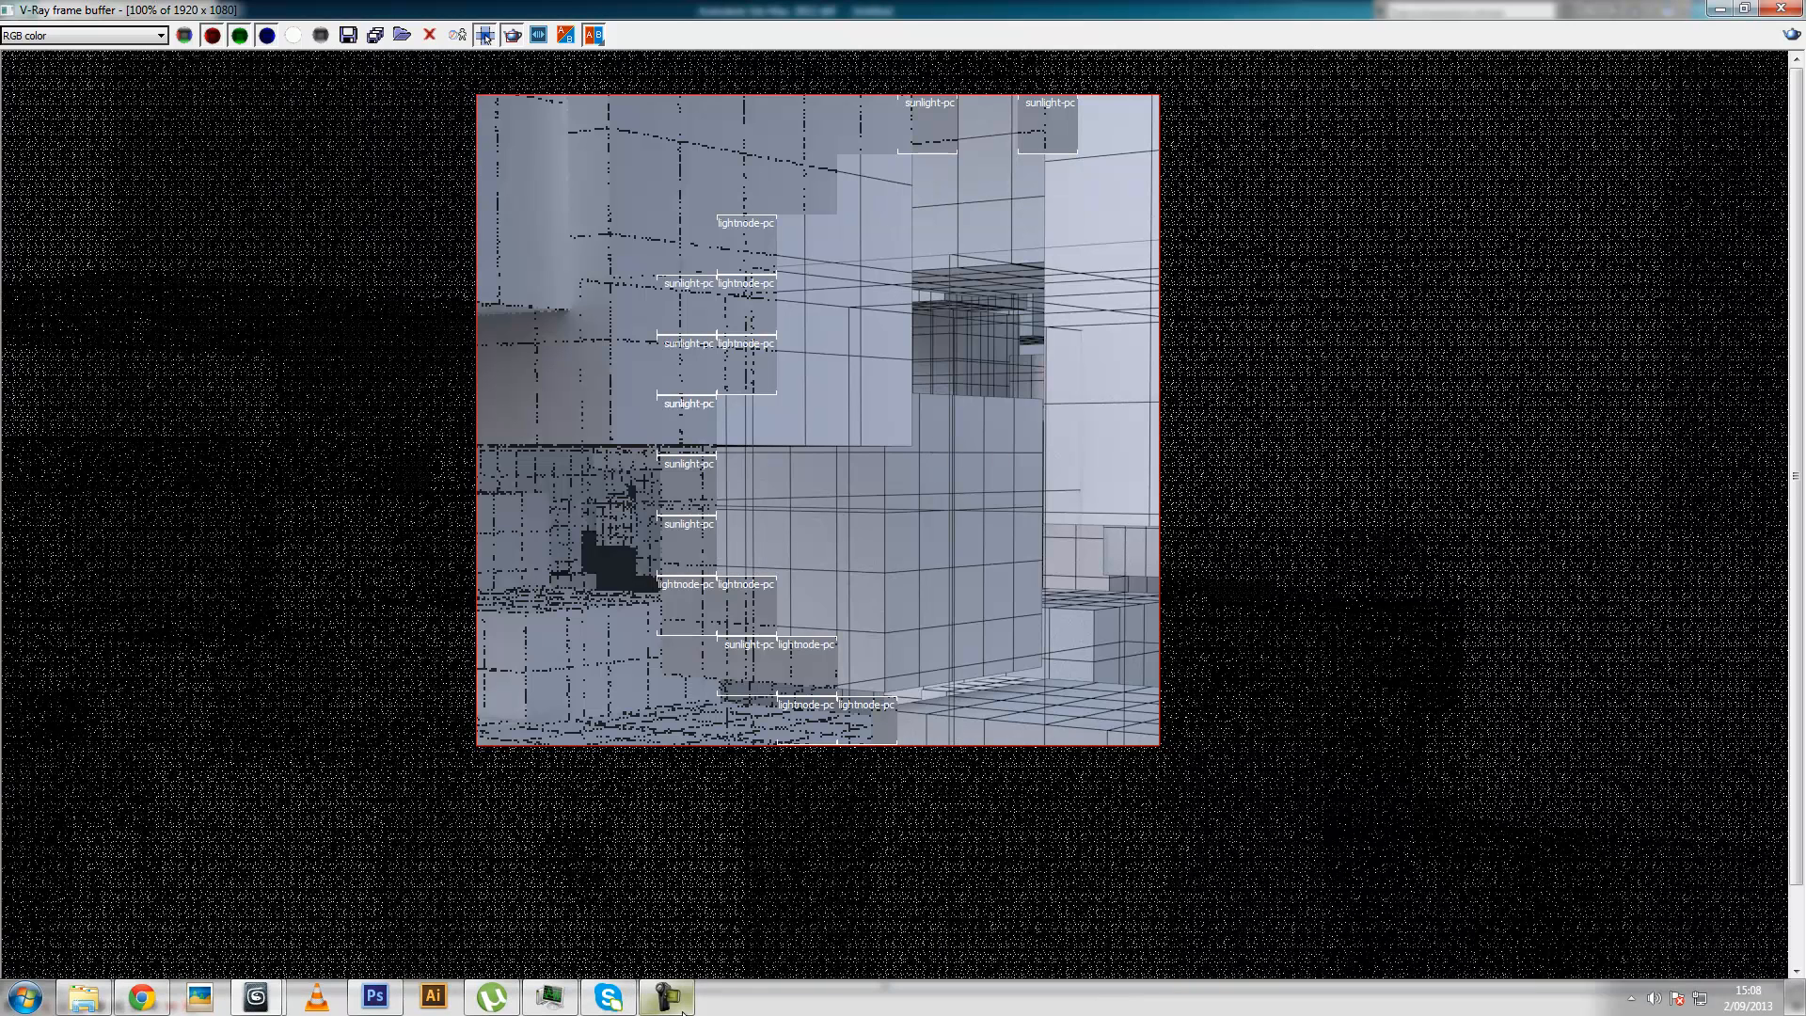
left_click(682, 1010)
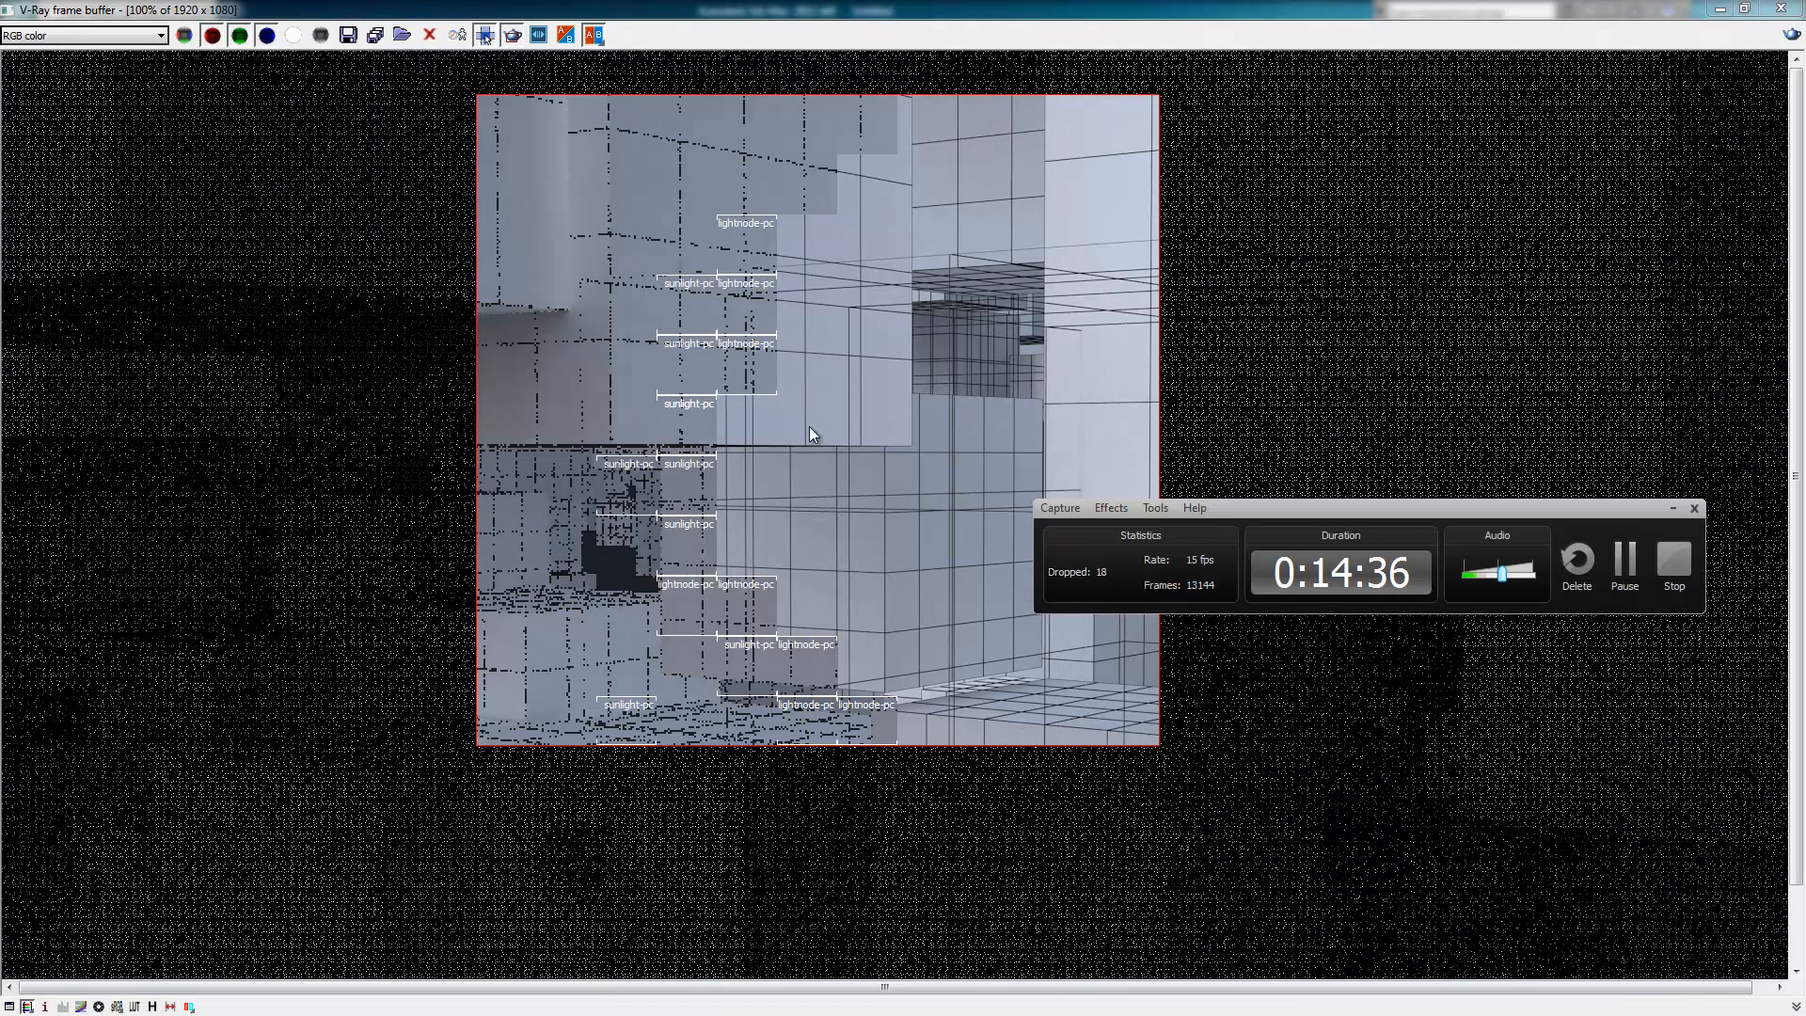